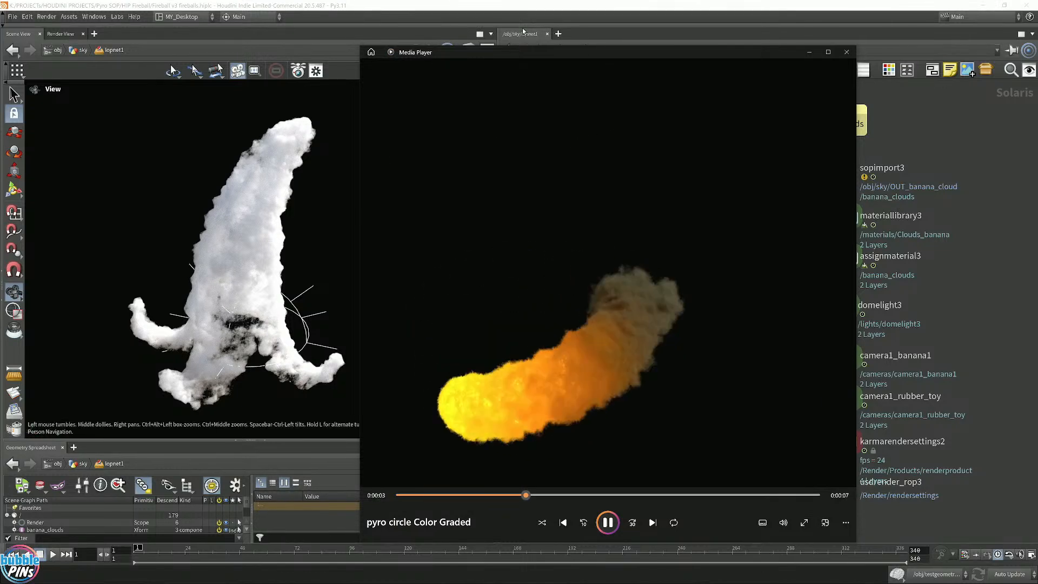
- Move the fireball video window out of the way and examine the banana cloud render from different angles
drag(531, 55, 592, 39)
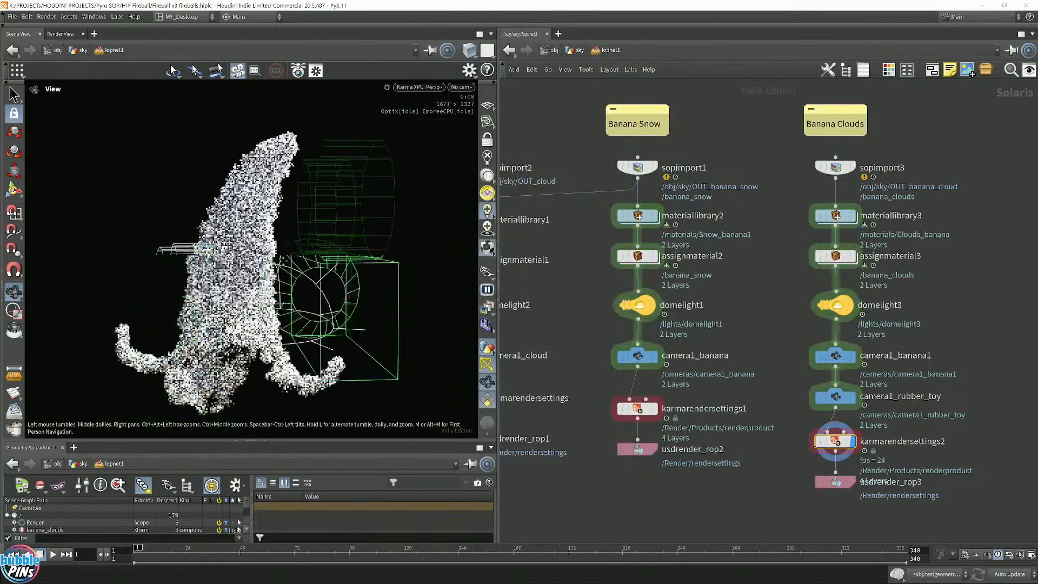
drag(282, 261, 293, 283)
drag(348, 301, 345, 303)
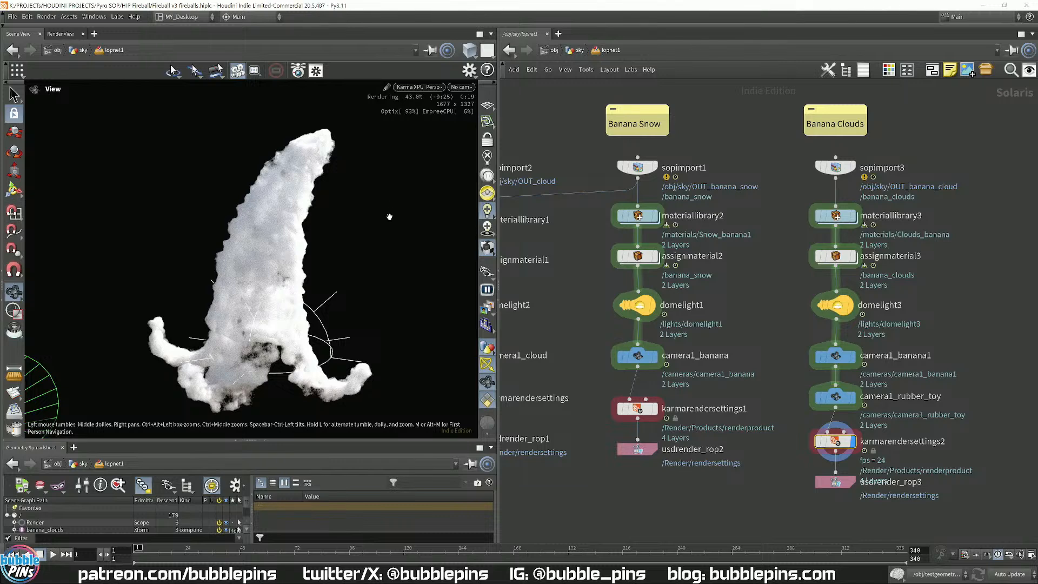
drag(389, 217, 328, 281)
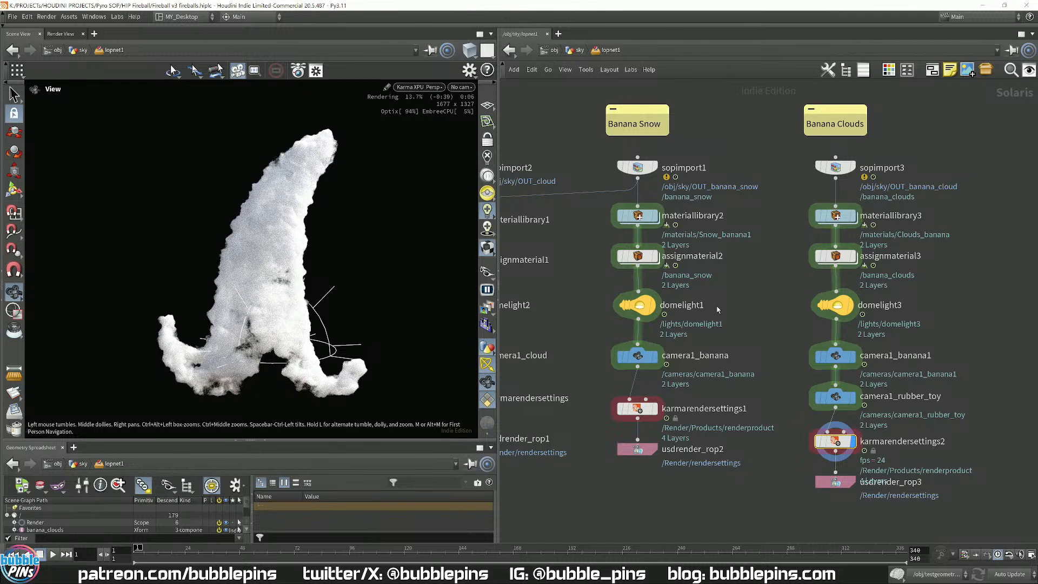
- Open the Clouds_banana material inside the materiallibrary3 node of the Banana Clouds branch
middle_drag(770, 306, 600, 314)
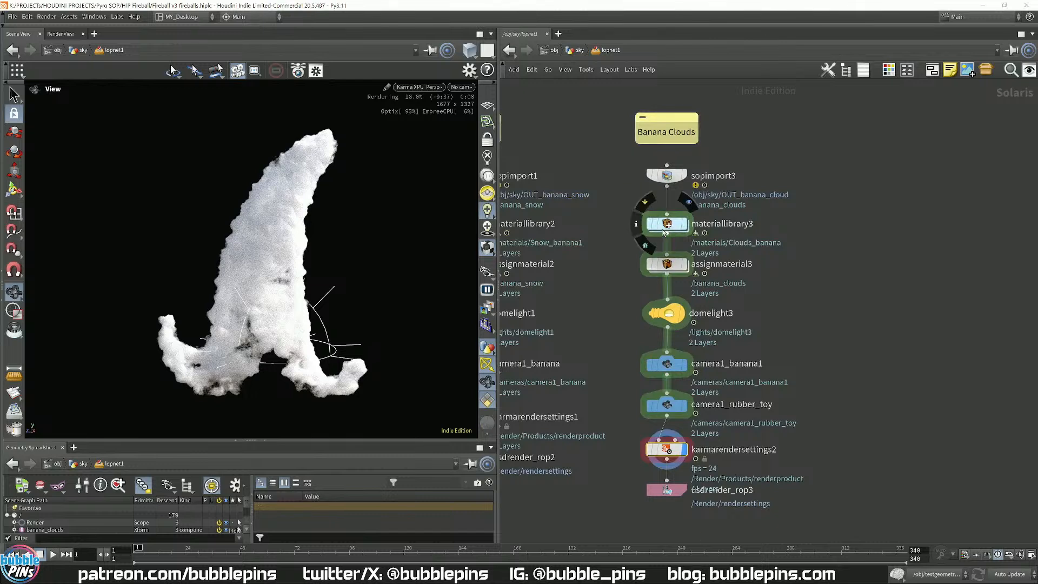
double_click(664, 227)
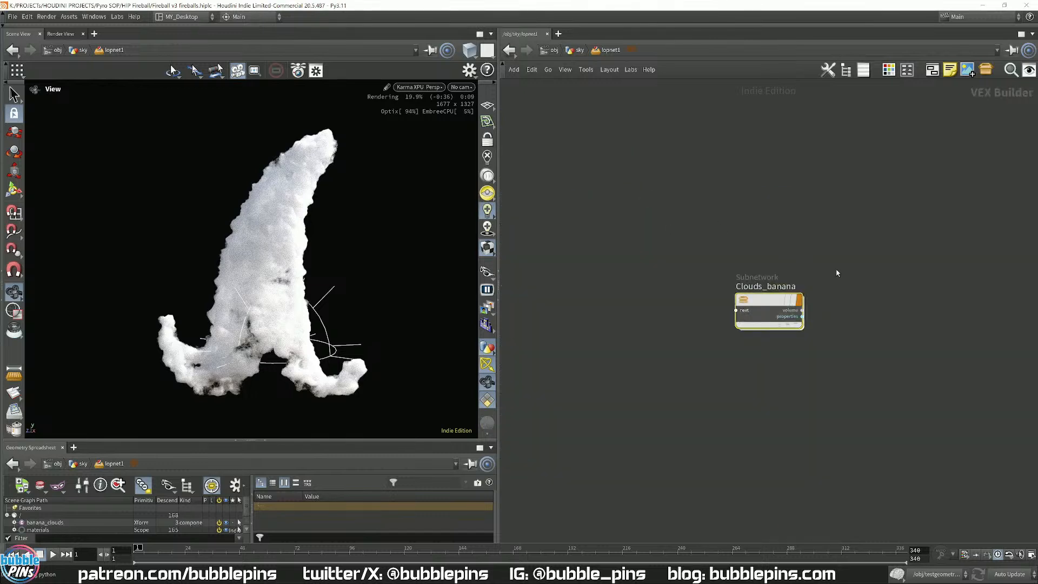
middle_drag(837, 273, 650, 228)
click(682, 320)
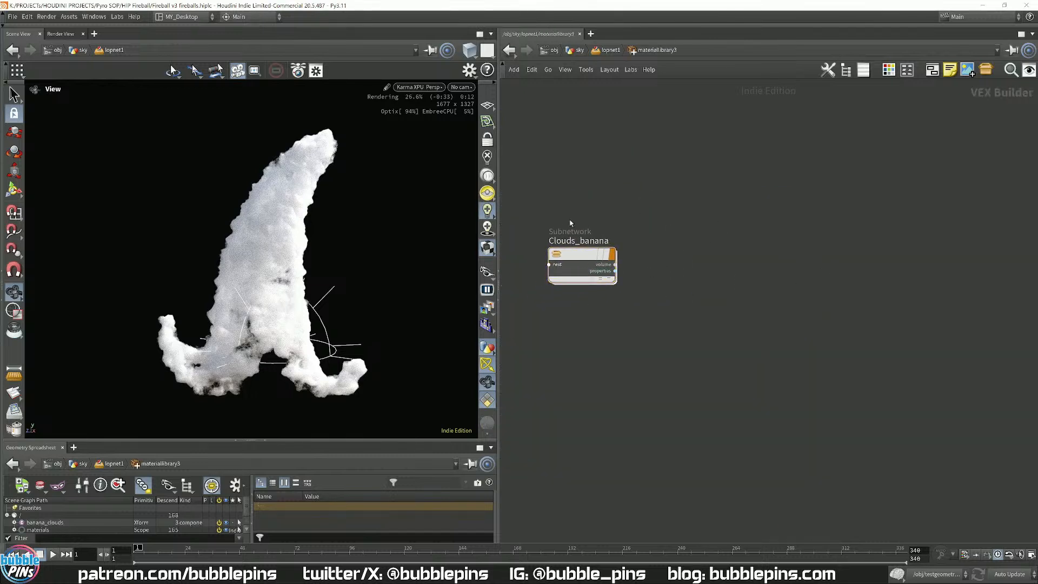
double_click(600, 270)
middle_drag(711, 229, 566, 227)
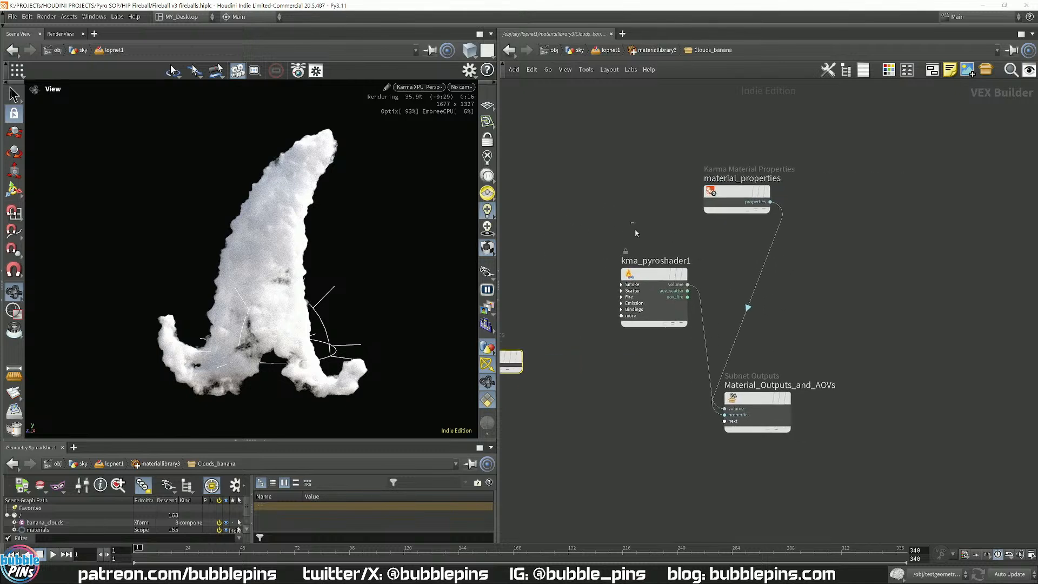
- Show the parameters of the kma_pyroshader1 node and review its smoke settings and volume bindings
click(646, 276)
middle_drag(639, 184, 553, 193)
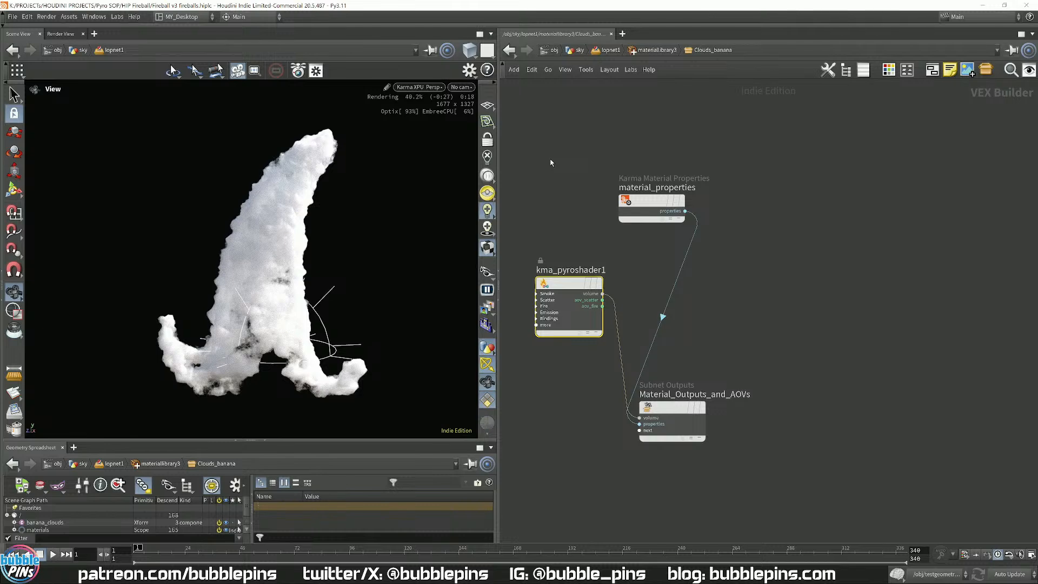
key(p)
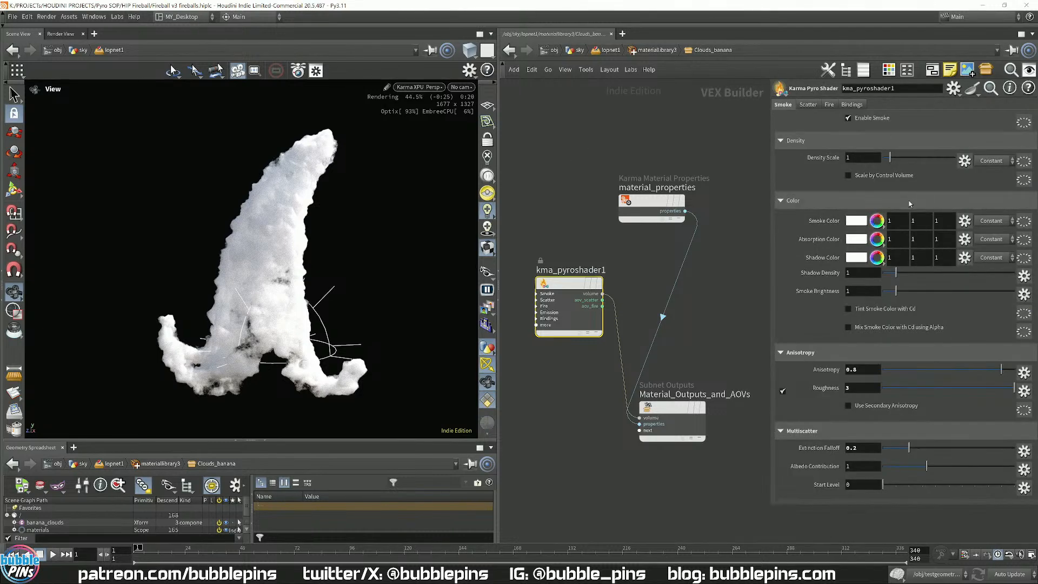
click(852, 104)
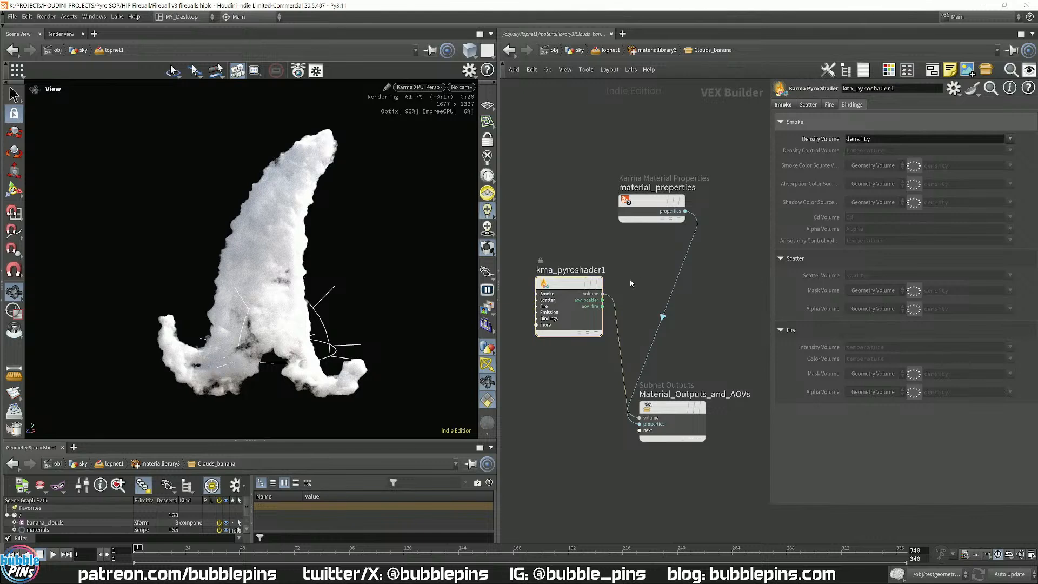
- Go back up to the material library level and search the available nodes for "karma" without adding one
key(u)
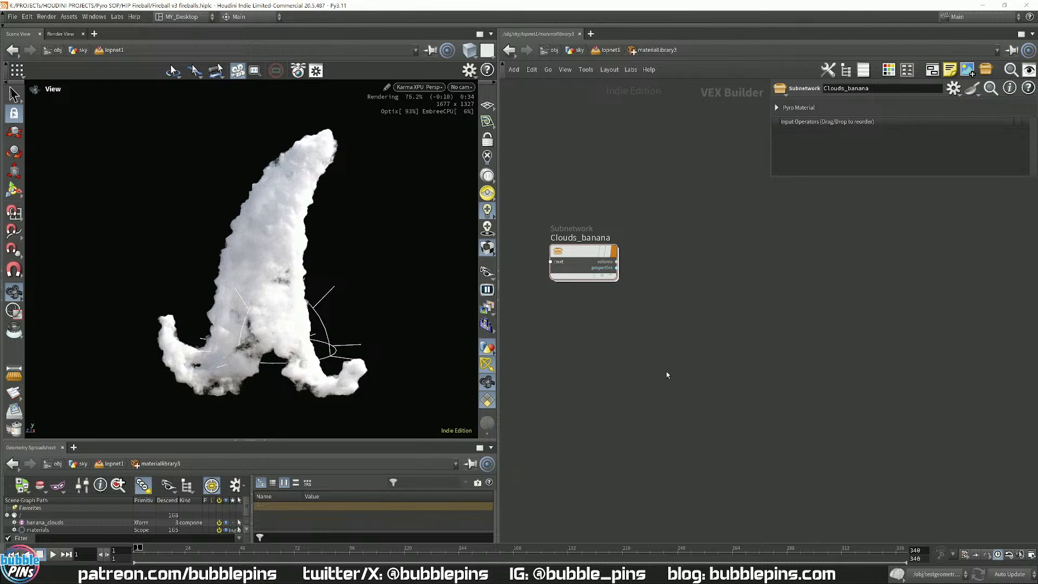
key(Tab)
text(karma)
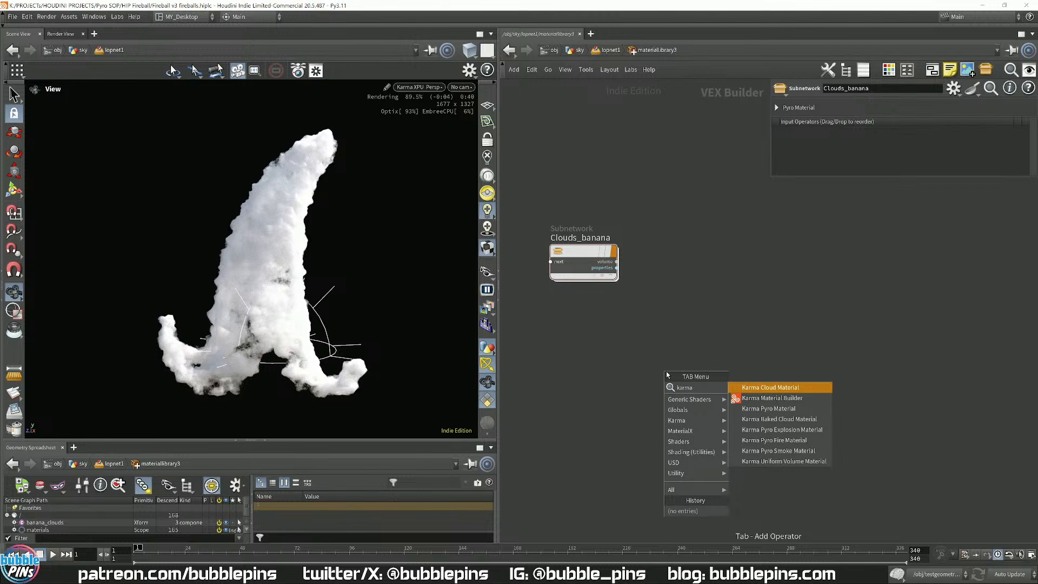
key(Escape)
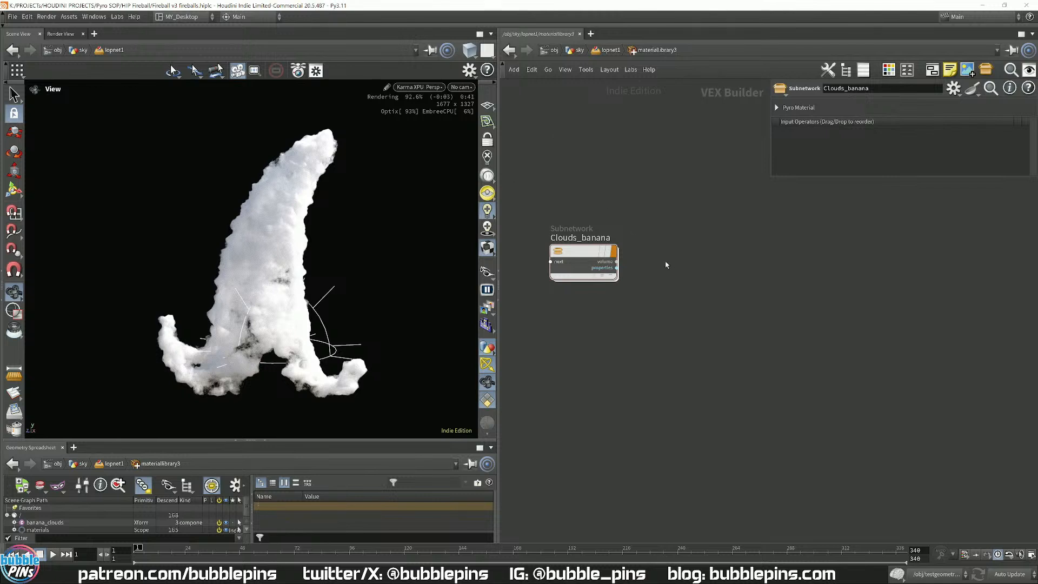
- Reopen the Clouds_banana material and show the pyro shader's Smoke parameters
double_click(583, 250)
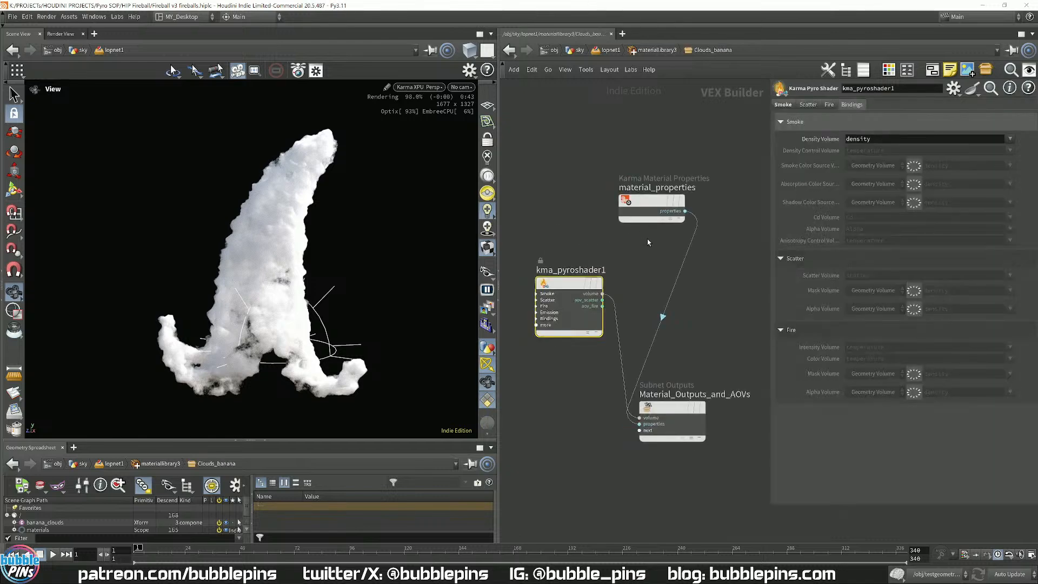
click(784, 104)
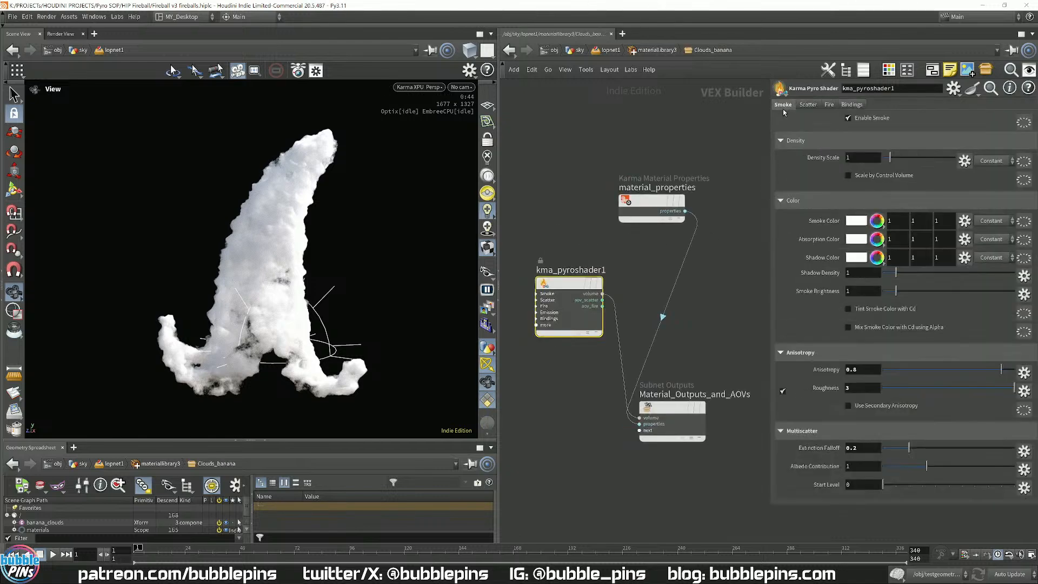
- Collapse the geometry spreadsheet pane to enlarge the viewport, and inspect the cloud render from several angles
drag(295, 273, 315, 289)
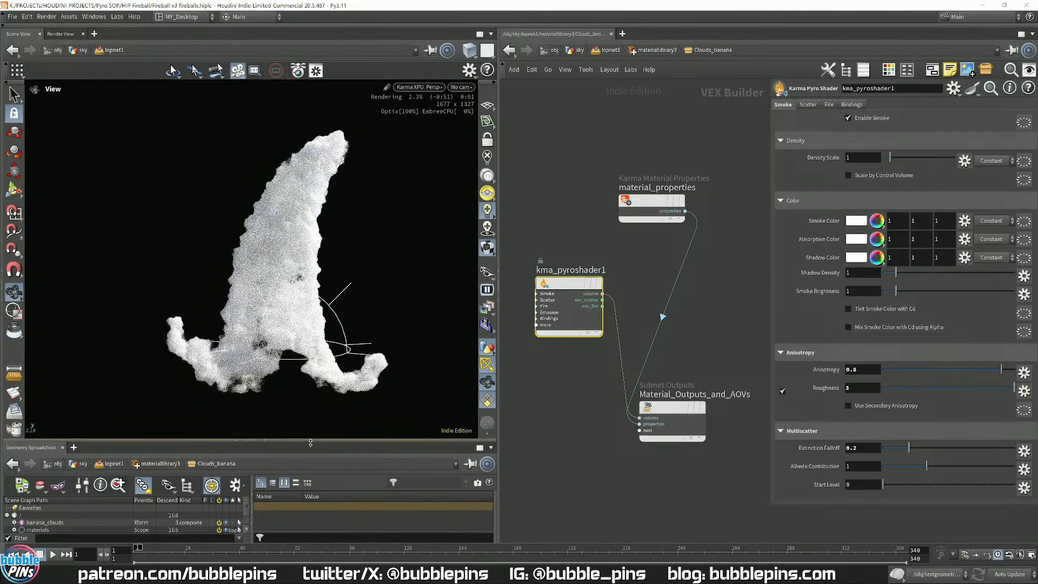
click(266, 443)
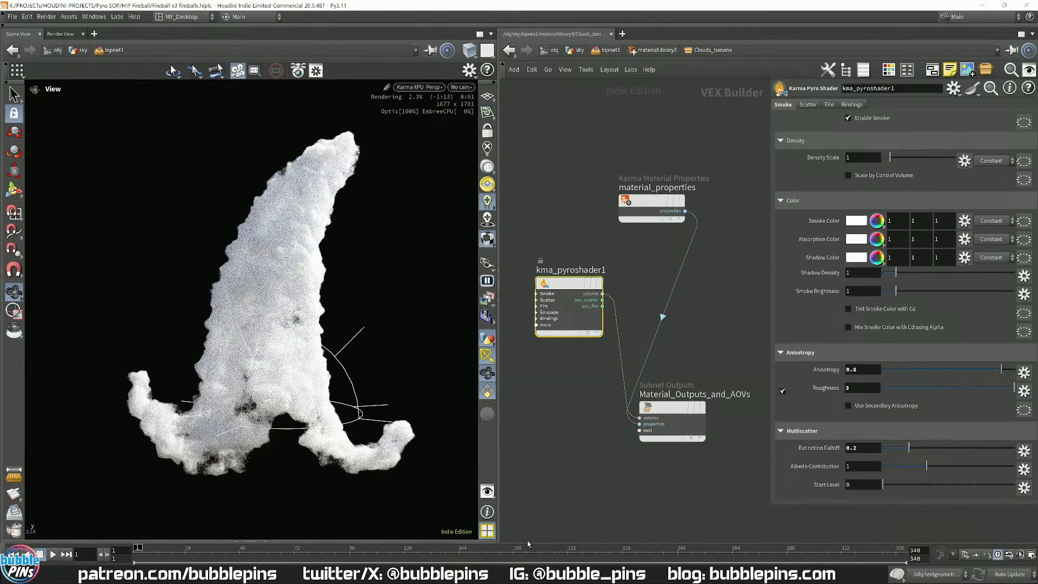
drag(271, 330, 274, 340)
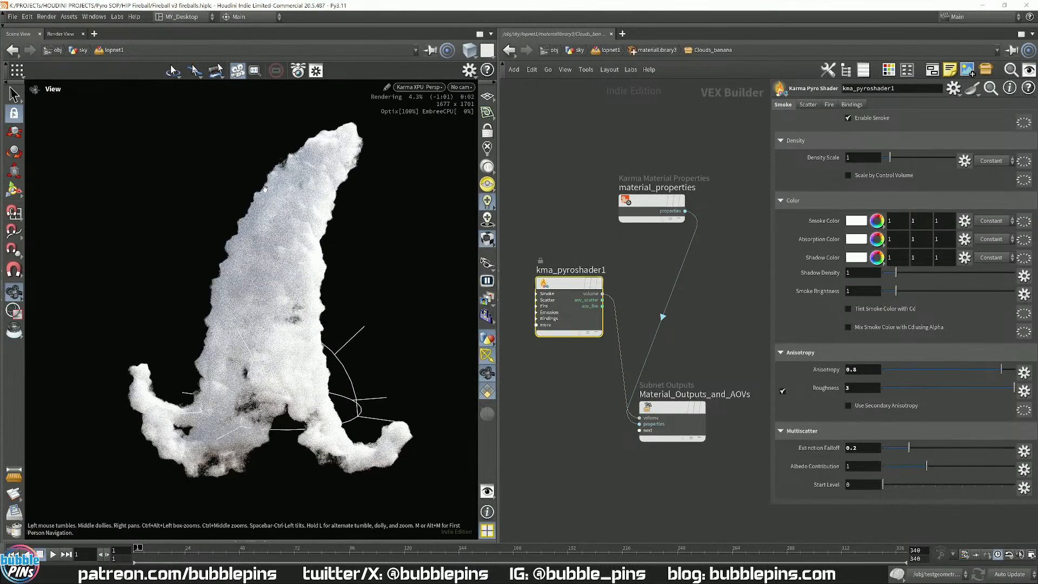
drag(207, 353, 320, 336)
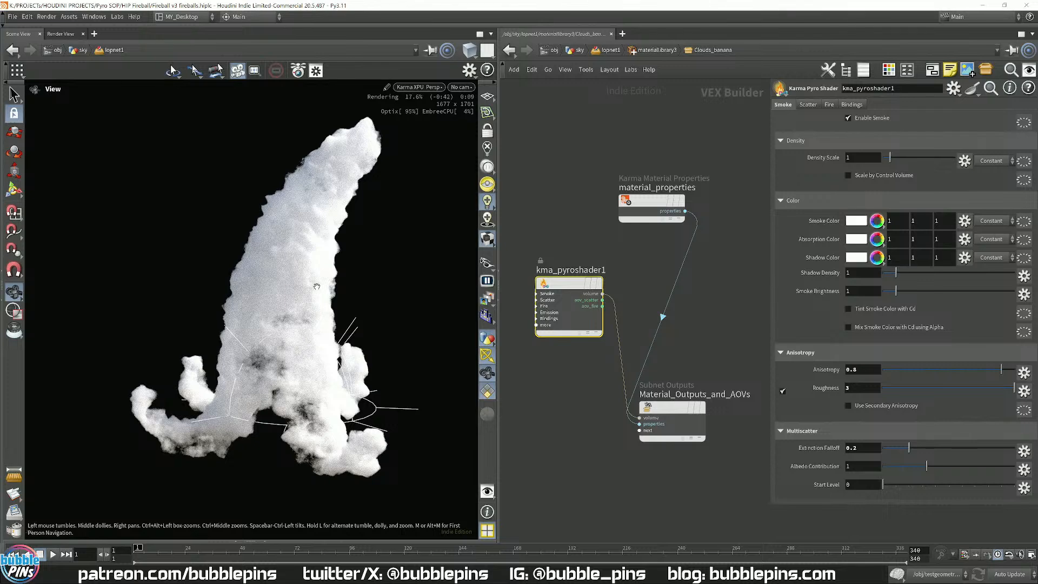
drag(259, 362, 281, 372)
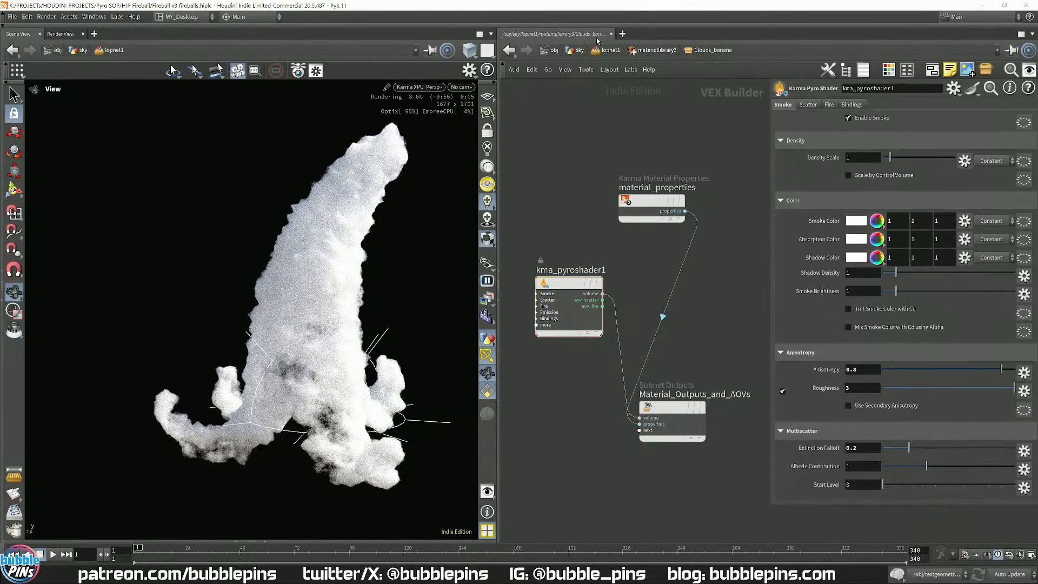
- Go to the sky geometry network and show the parameters of the Volume_Noise node
click(578, 51)
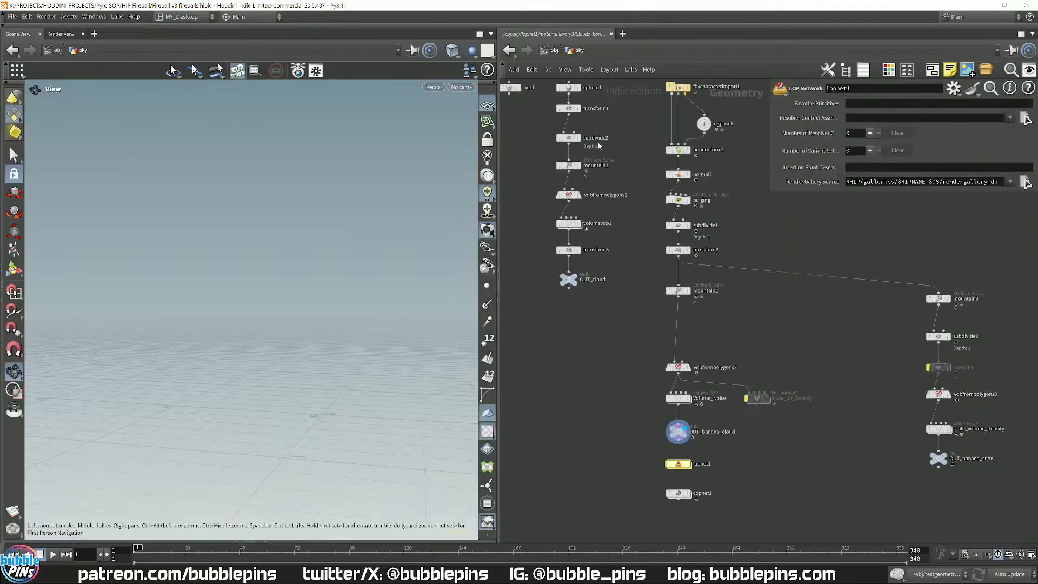
scroll(836, 472, up, 4)
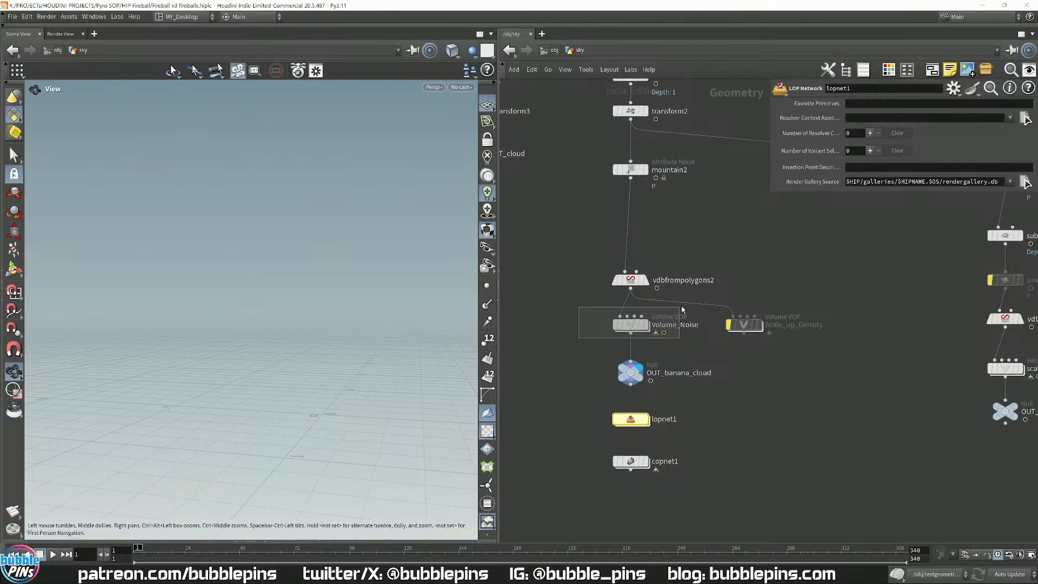
click(630, 325)
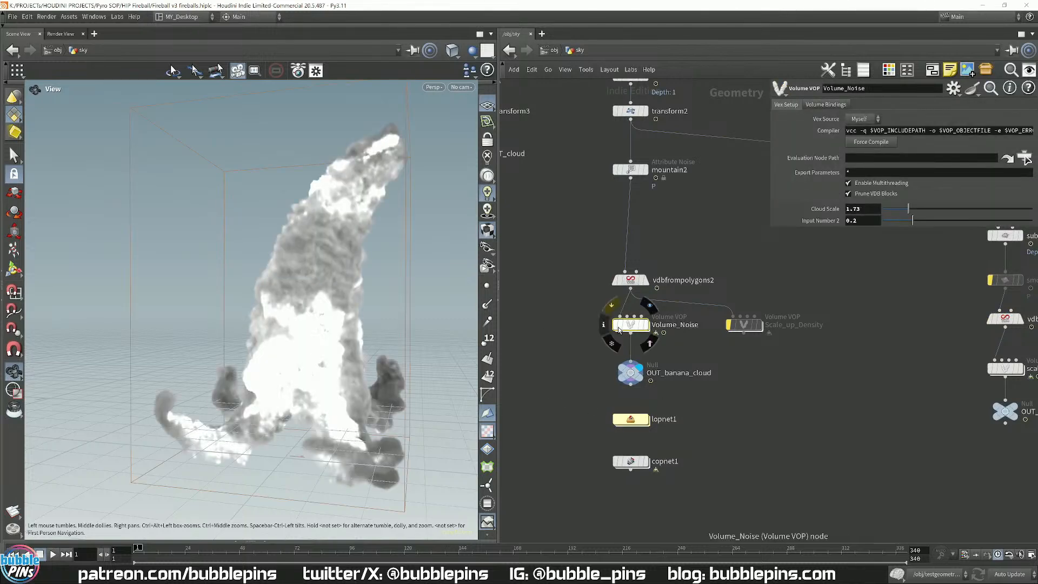
- Return to the lopnet1 network and open the render snapshot gallery beneath the viewport, reframing the banana cloud
double_click(630, 421)
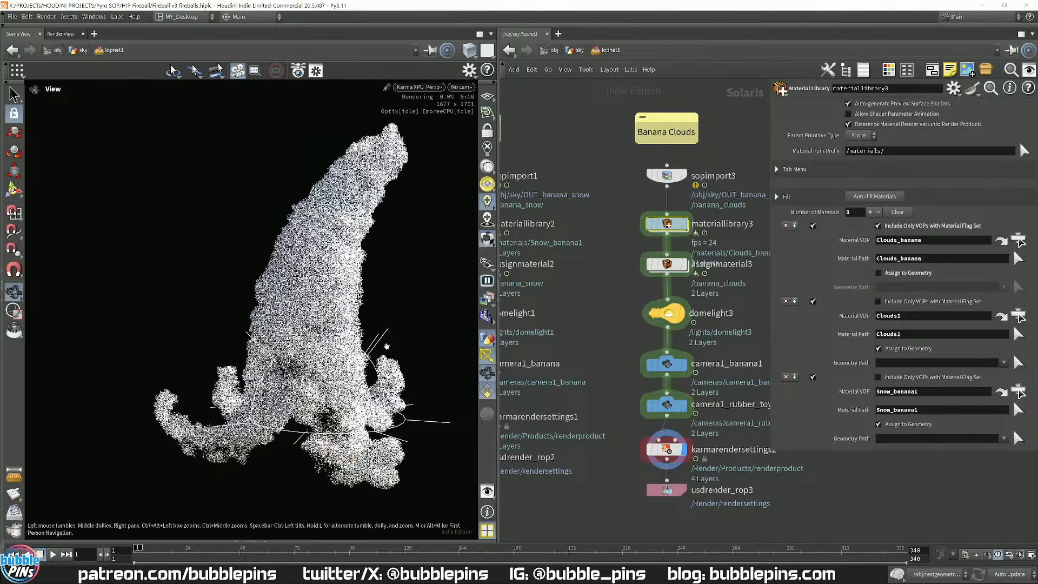
drag(415, 412, 389, 415)
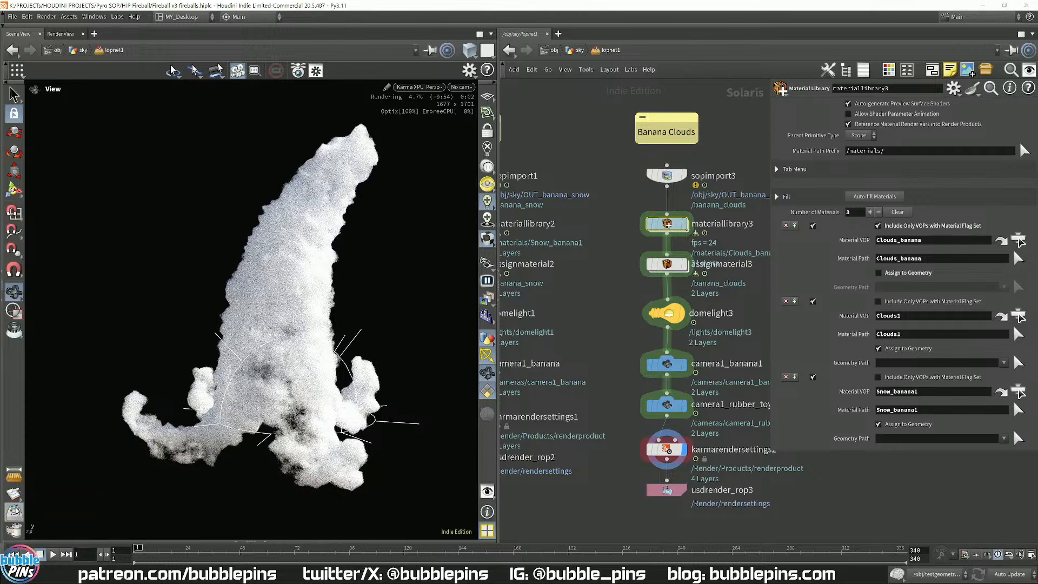
click(16, 510)
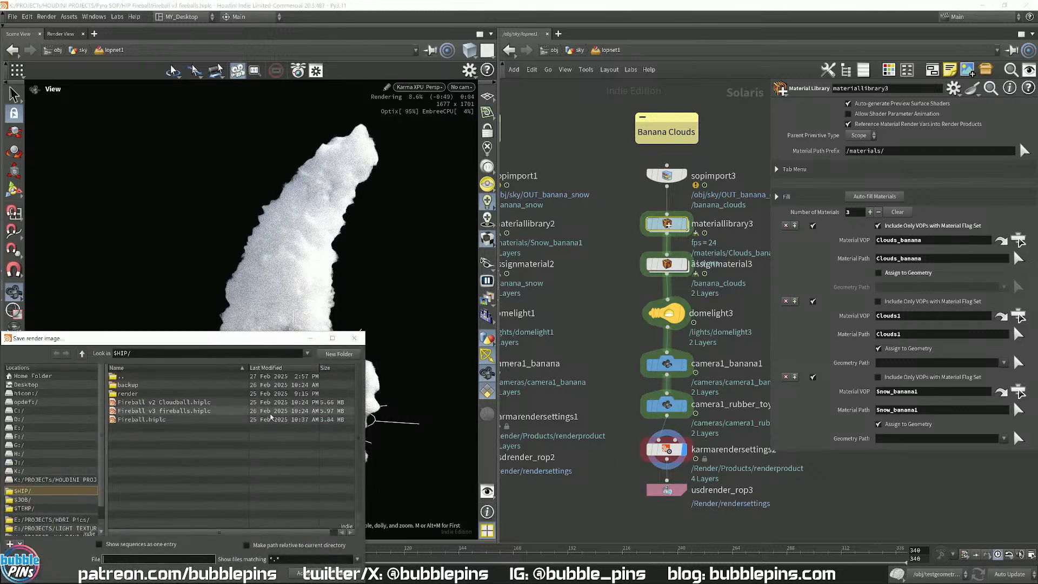
click(342, 573)
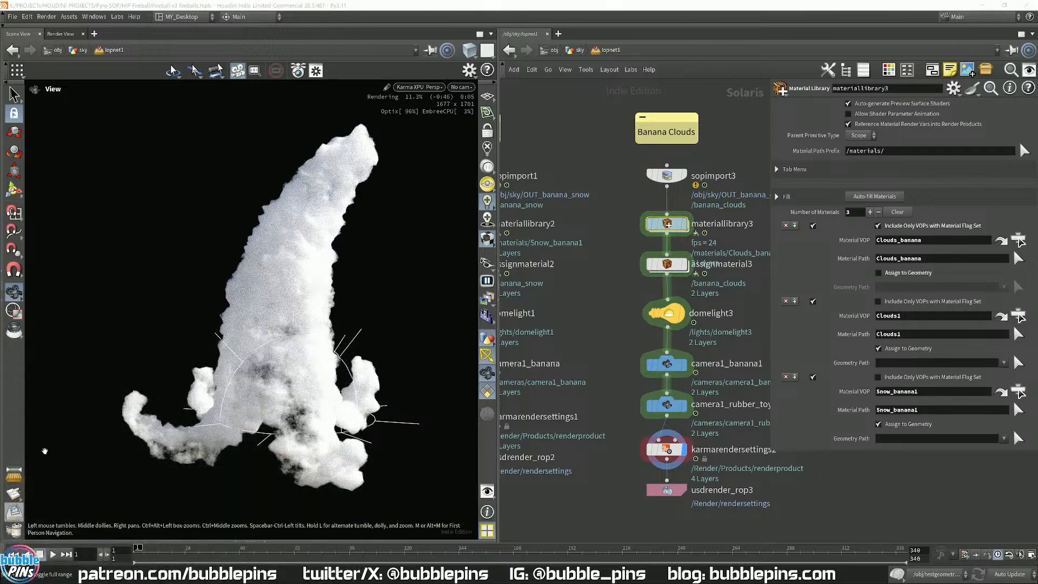
click(15, 530)
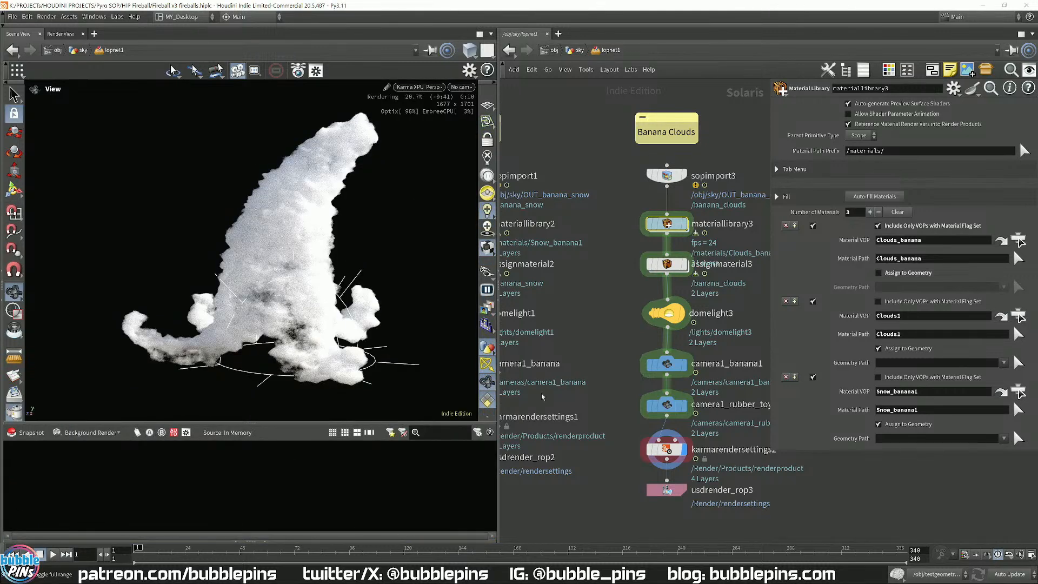
right_drag(239, 234, 220, 238)
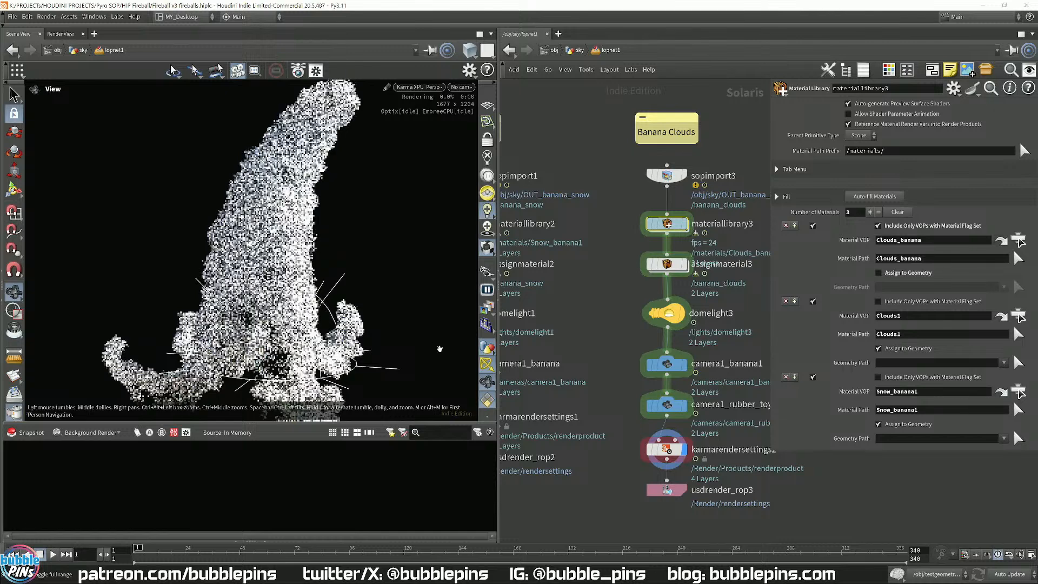
drag(334, 300, 268, 280)
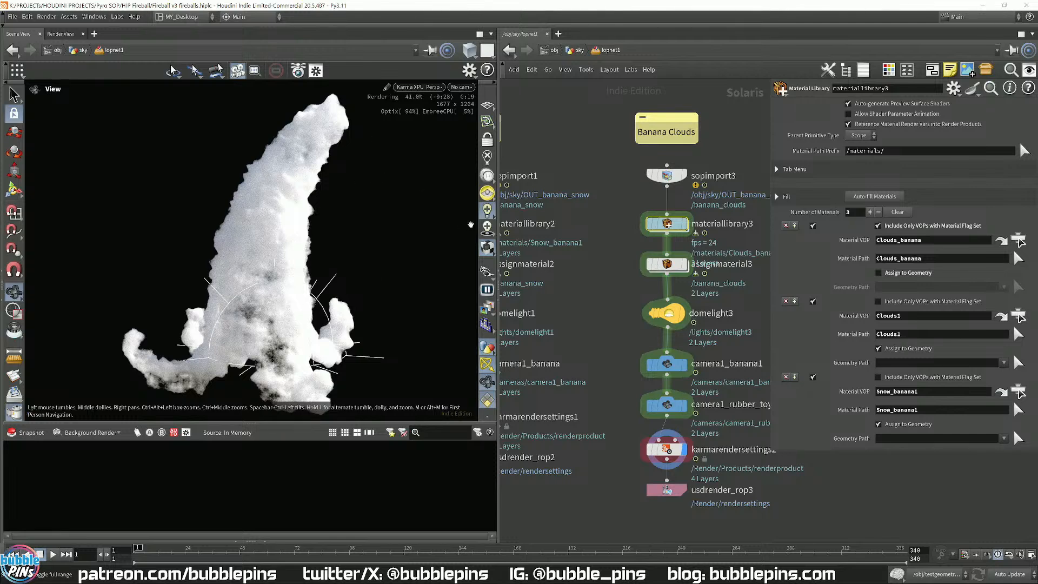
- Show the base properties of domelight3 and widen its parameter display to read the full HDRI texture path
middle_drag(601, 320, 531, 334)
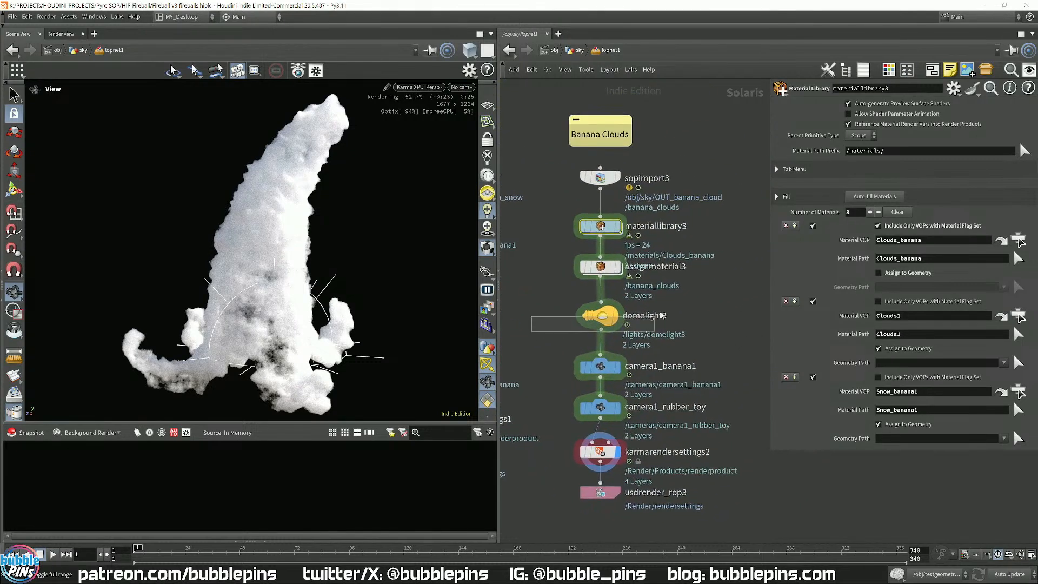
click(600, 315)
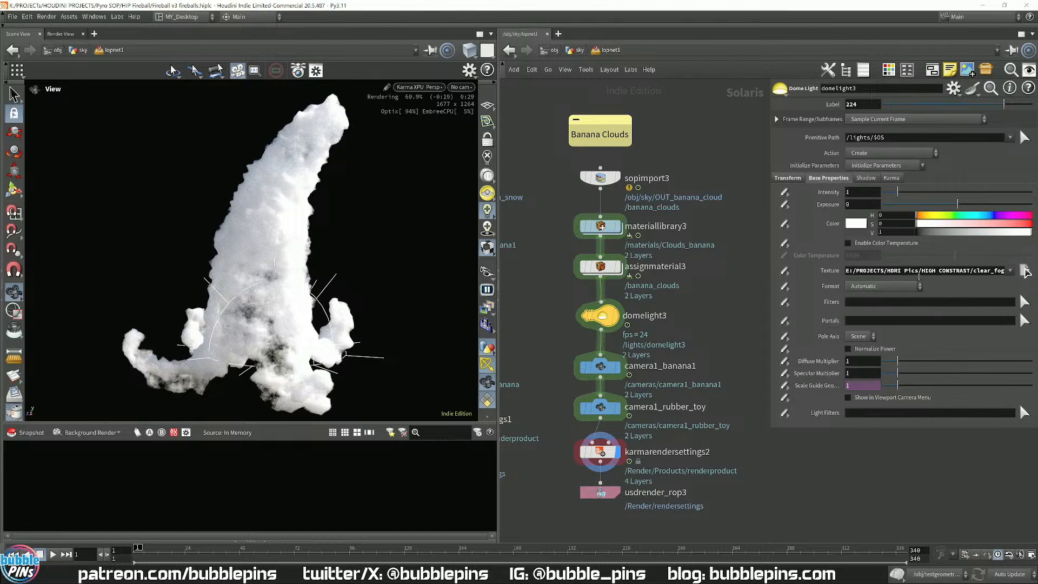
drag(771, 429, 651, 488)
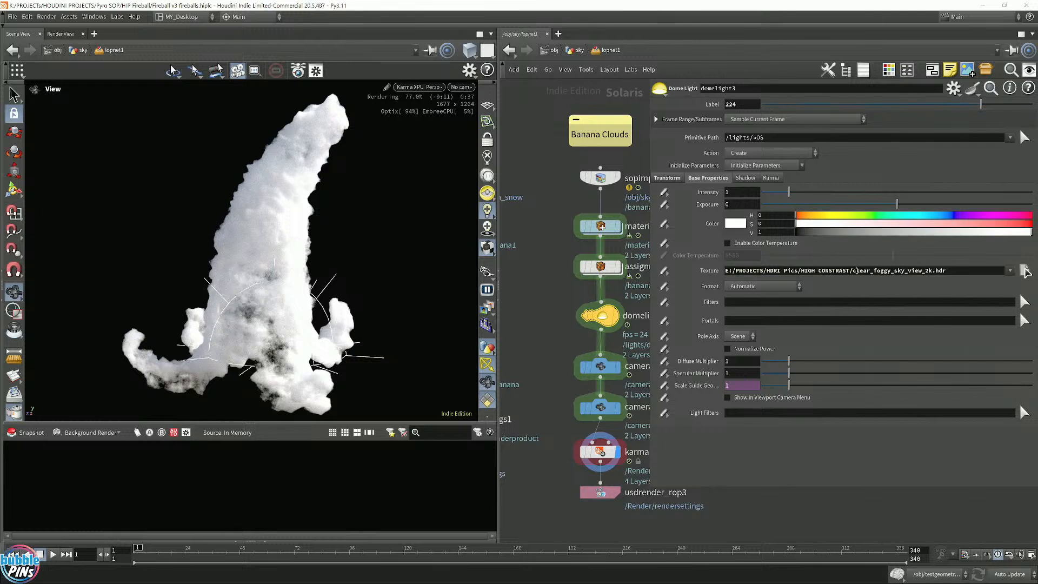
click(882, 274)
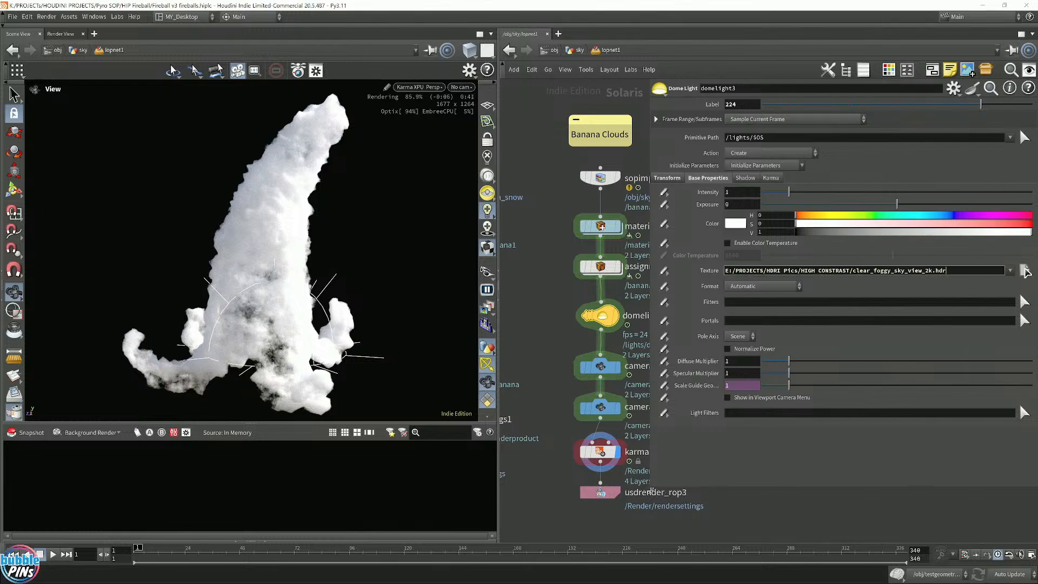
drag(650, 488, 691, 488)
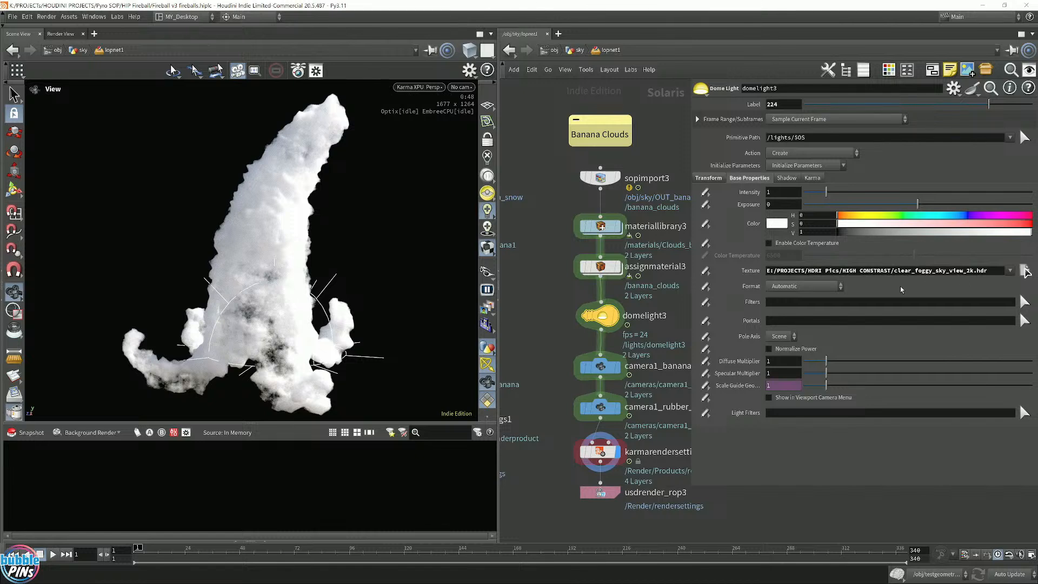
- Take a snapshot of the banana cloud render into the gallery and return to the sky geometry network
click(27, 433)
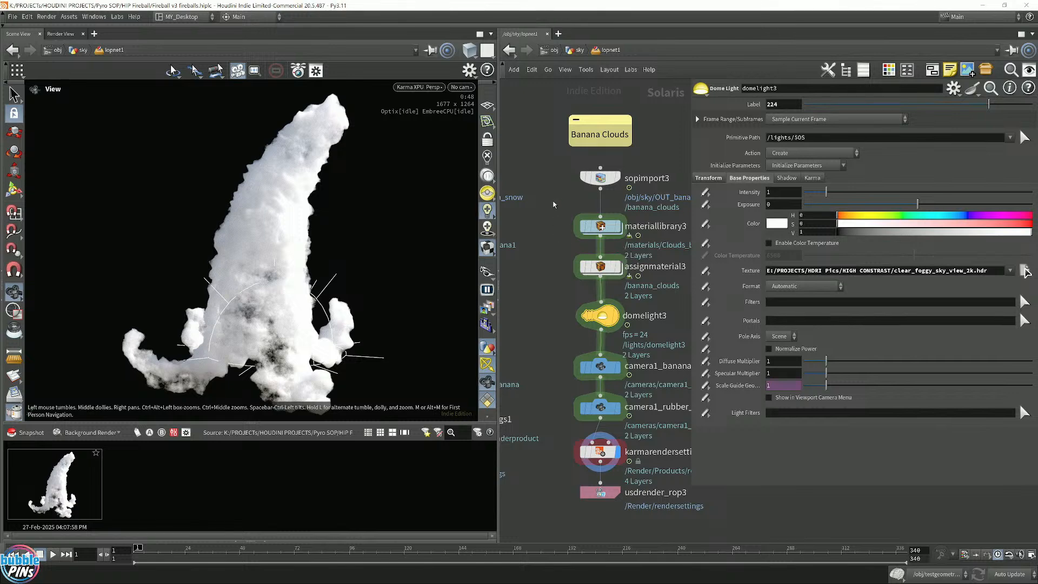
click(572, 51)
middle_drag(575, 369, 523, 388)
middle_drag(528, 336, 522, 369)
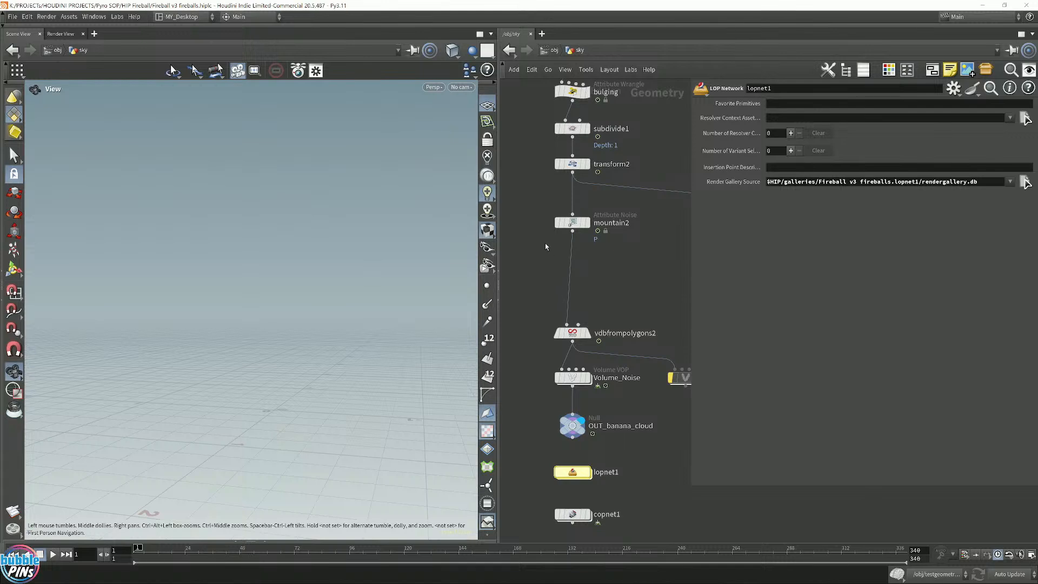
- Compare the banana mesh at mountain2 and transform2 by displaying each, ending with mountain2 displayed
click(587, 223)
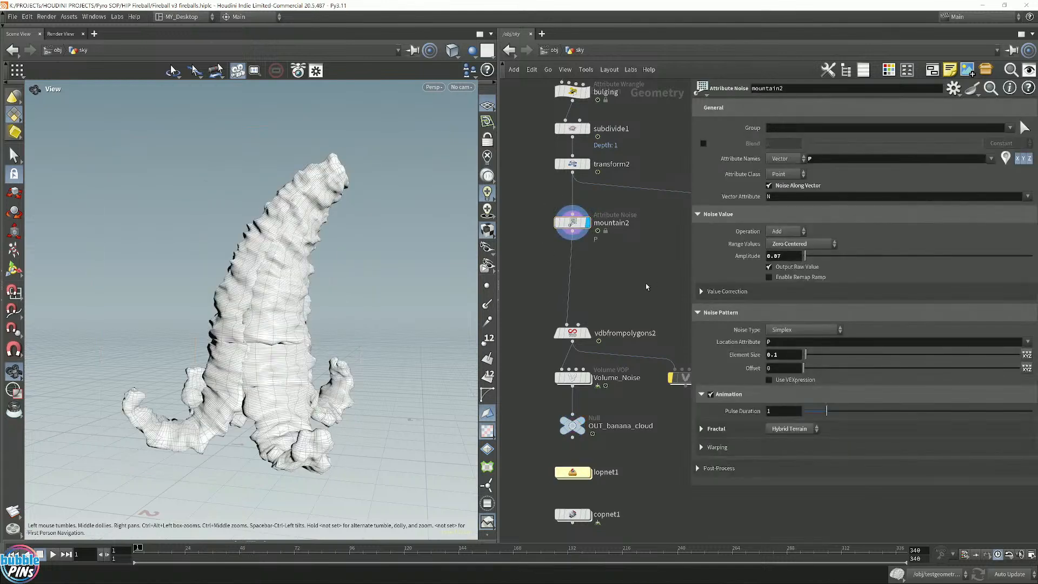
mouse_move(278, 303)
mouse_down()
mouse_move(201, 301)
mouse_move(224, 324)
mouse_move(295, 294)
mouse_up()
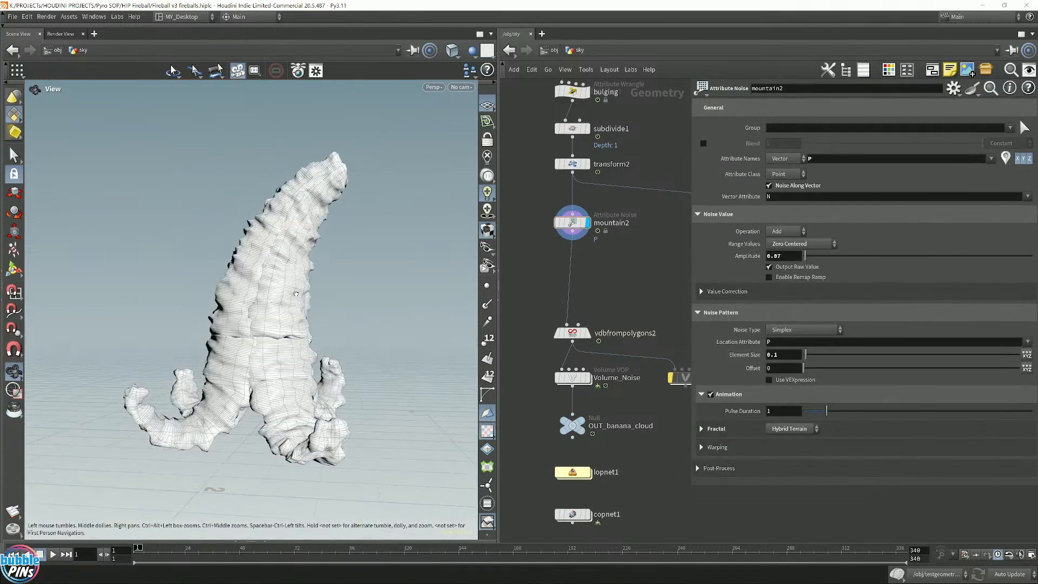
click(586, 166)
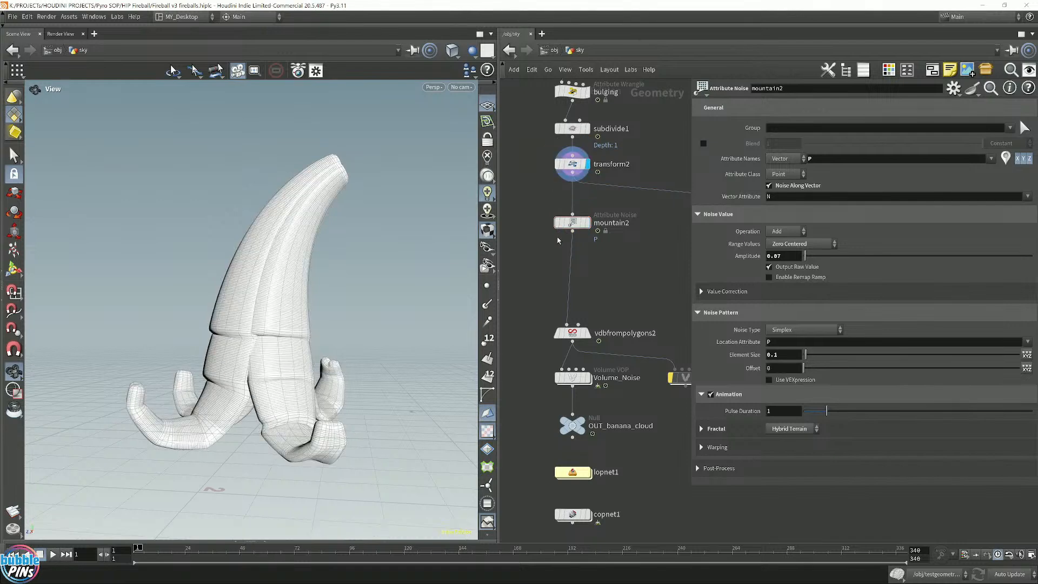
drag(360, 348, 334, 342)
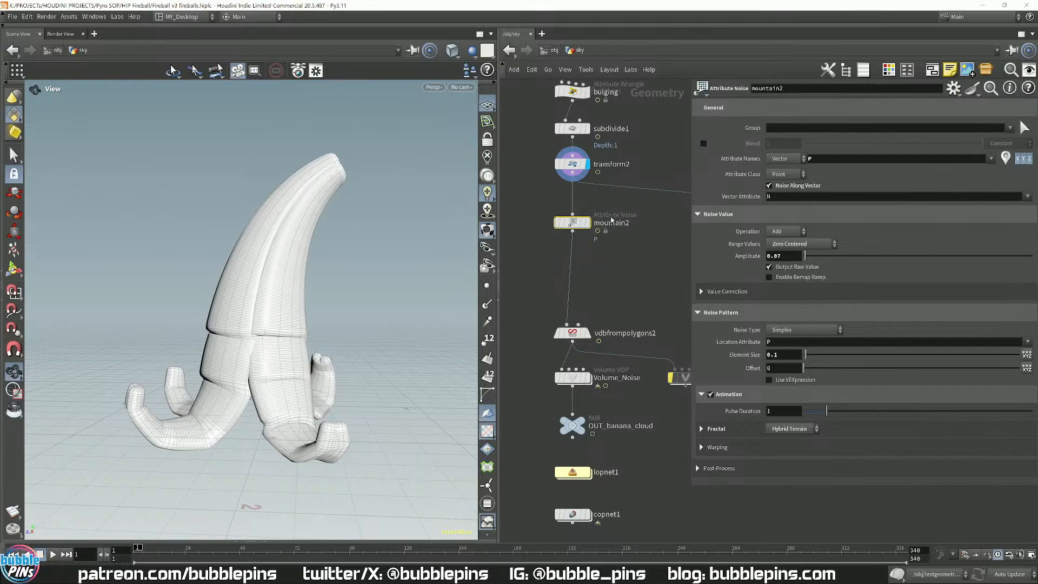
click(586, 222)
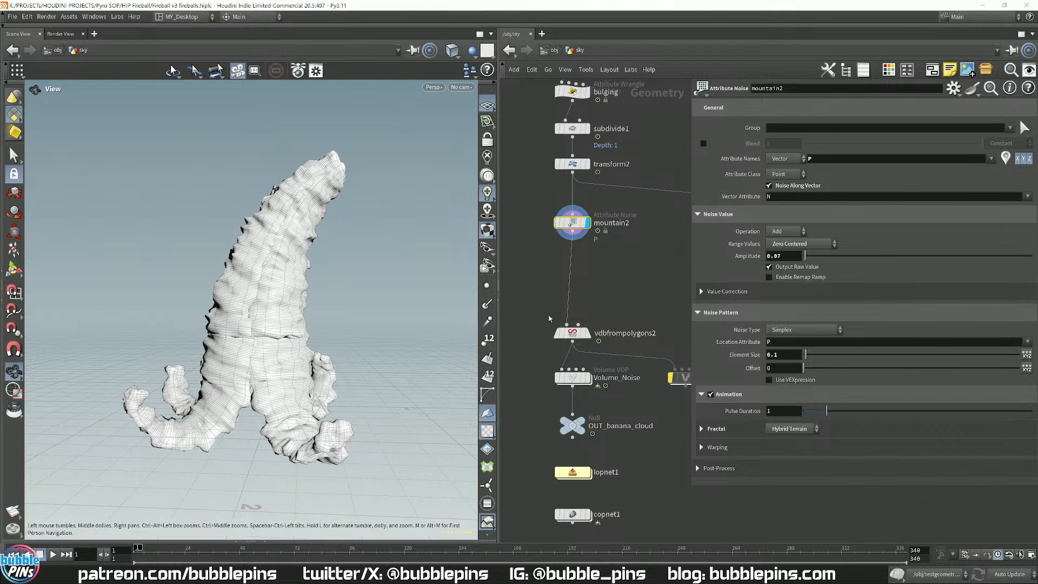
- Show the vdbfrompolygons2 parameters in a smaller parameter pane and display the node's fog volume in the viewport
click(588, 380)
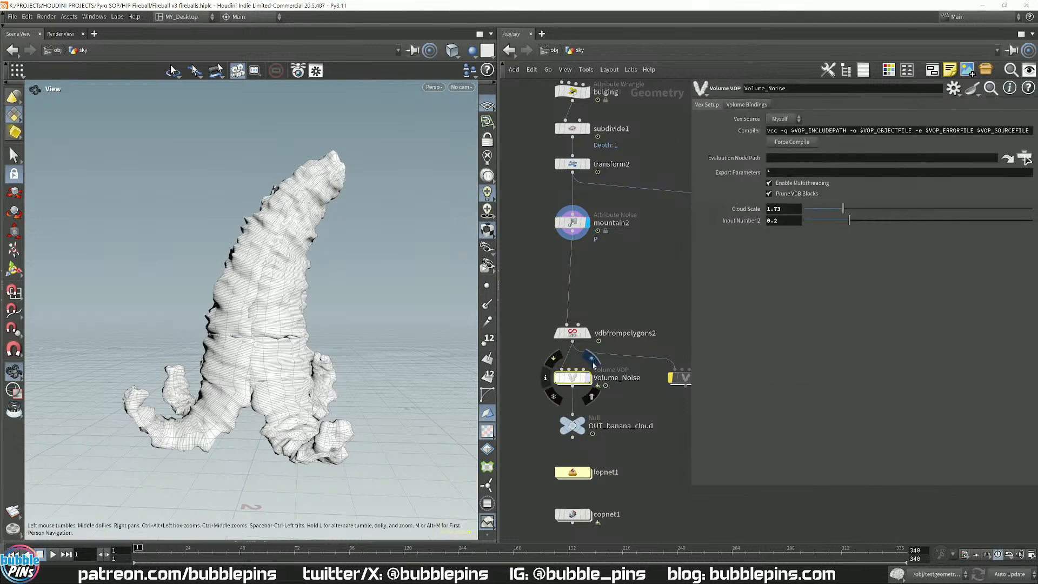
click(588, 334)
scroll(594, 343, up, 3)
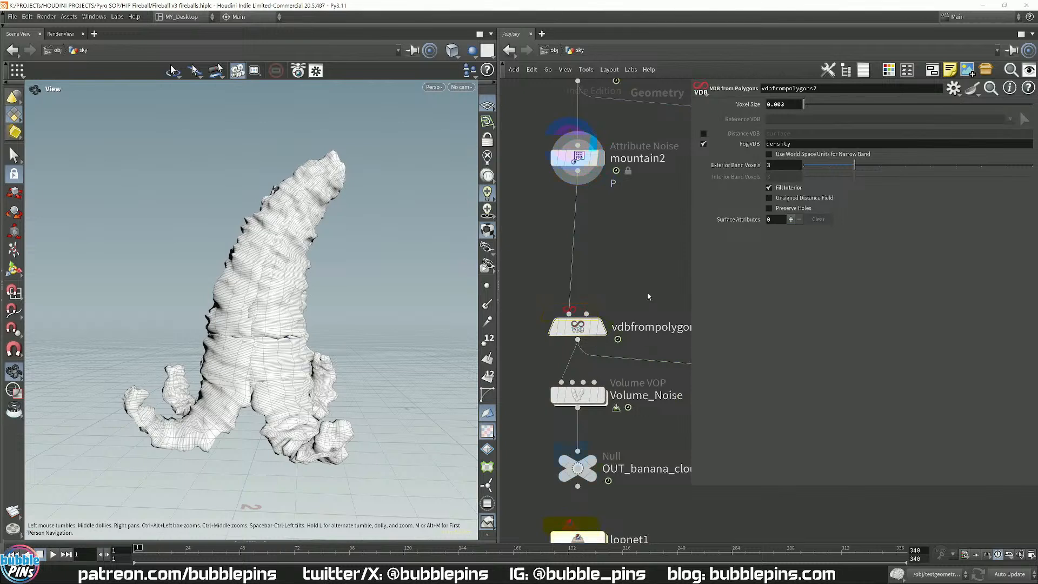
middle_drag(648, 296, 635, 264)
drag(691, 480, 796, 389)
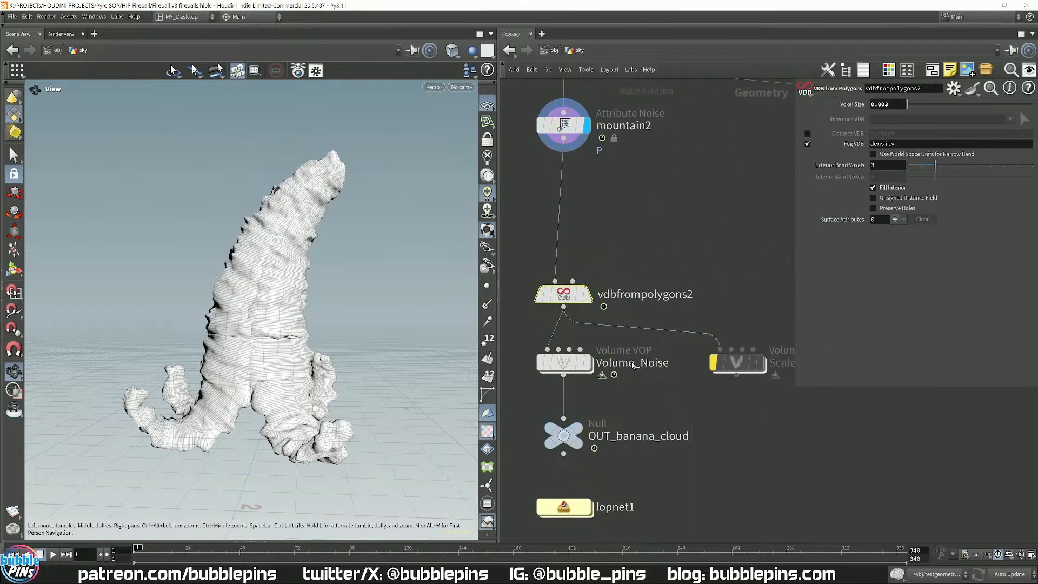
click(587, 294)
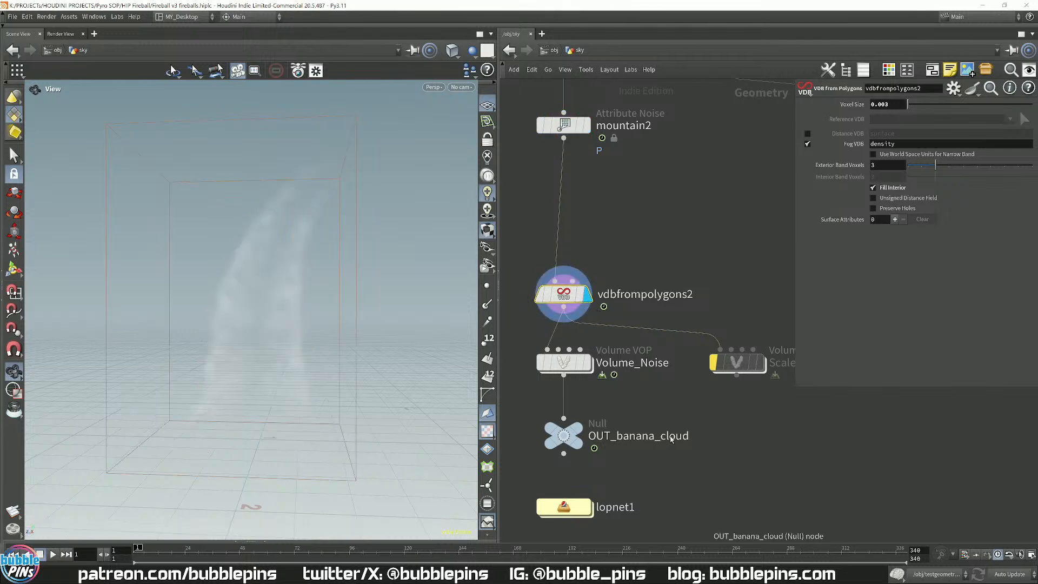
drag(324, 319, 378, 227)
- Set the viewport background color scheme to Dark and hide the reference grid
key(d)
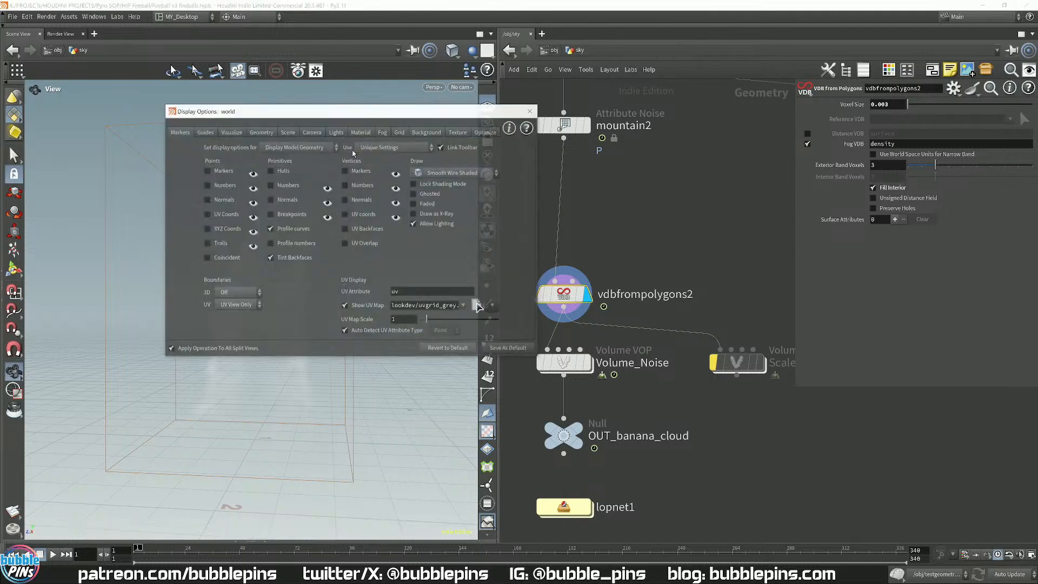
click(427, 131)
click(245, 147)
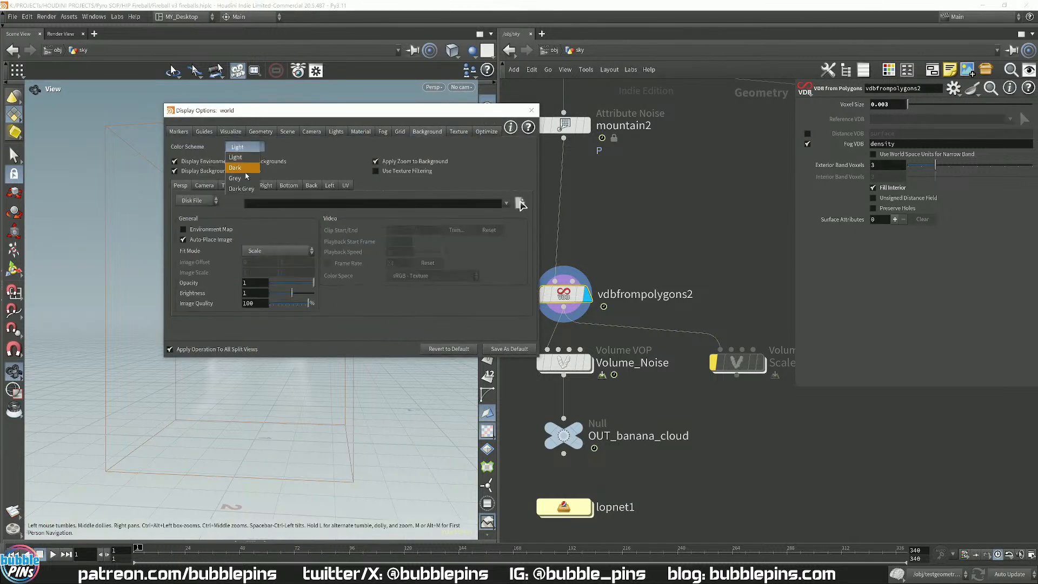
click(246, 173)
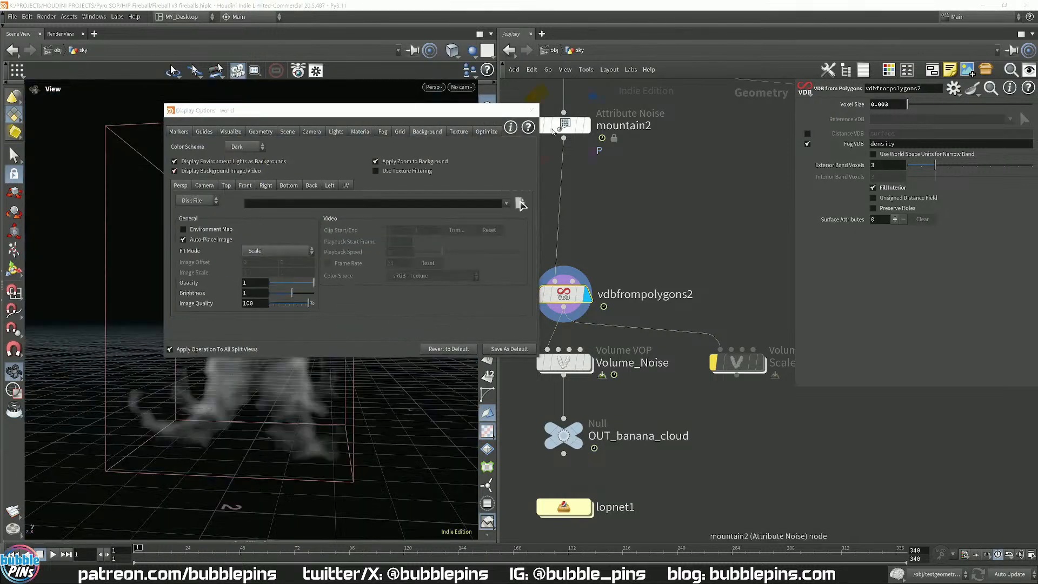
click(531, 110)
click(487, 105)
mouse_move(319, 290)
mouse_down()
mouse_move(331, 294)
mouse_move(291, 268)
mouse_move(328, 312)
mouse_move(303, 299)
mouse_move(311, 303)
mouse_up()
- Display the Volume_Noise output in the viewport and view the cloud volume from another angle
click(588, 362)
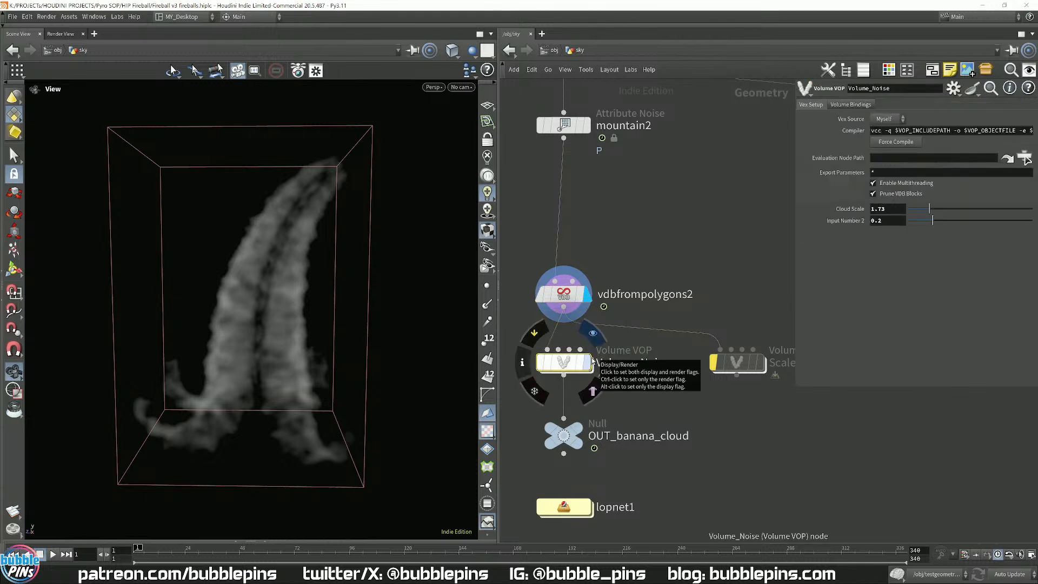
click(592, 333)
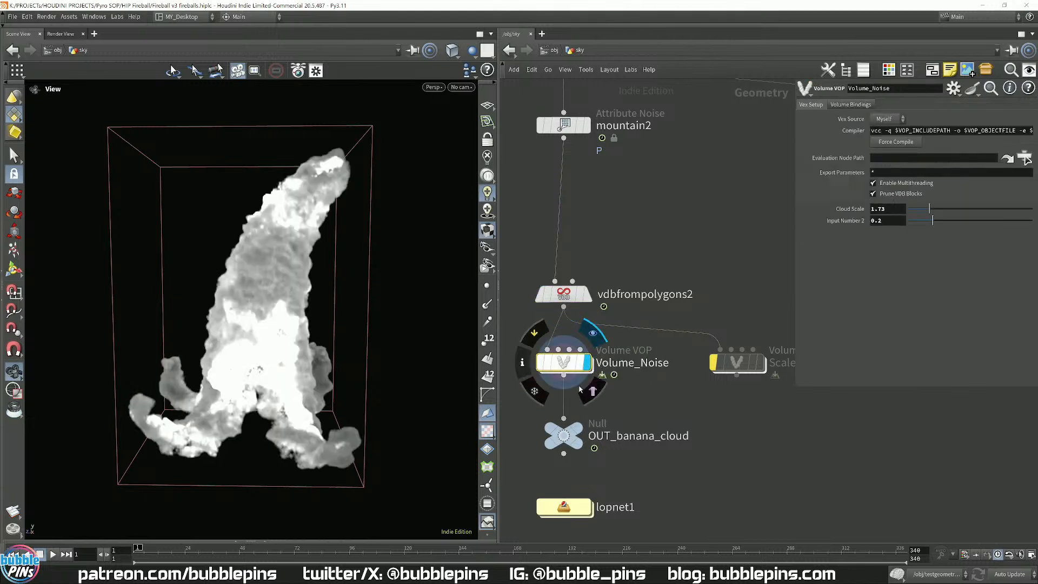
drag(296, 314, 295, 311)
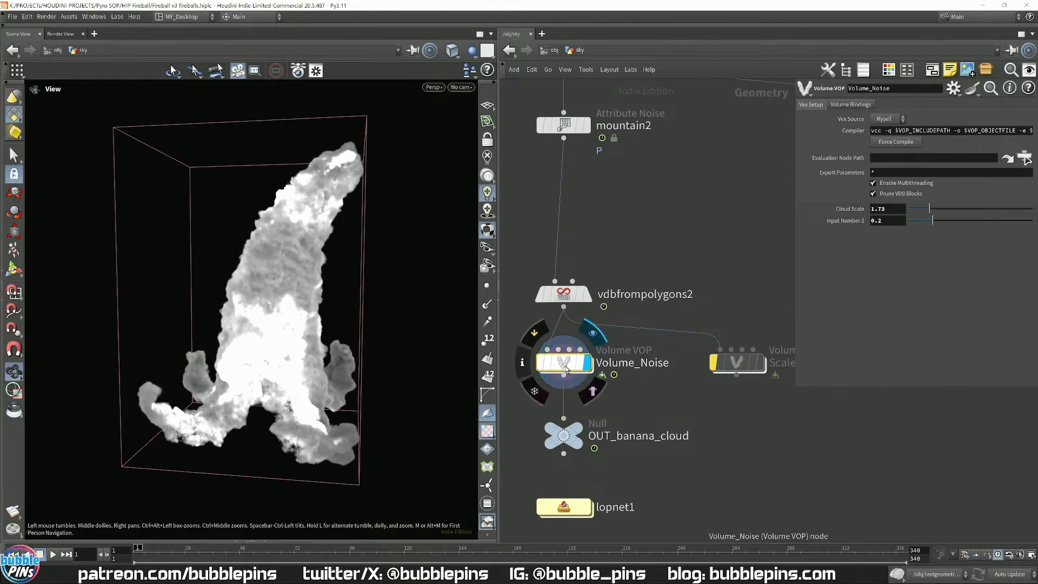
- Enter the Volume_Noise VOP network and hide the parameter pane to see its full node chain
double_click(566, 372)
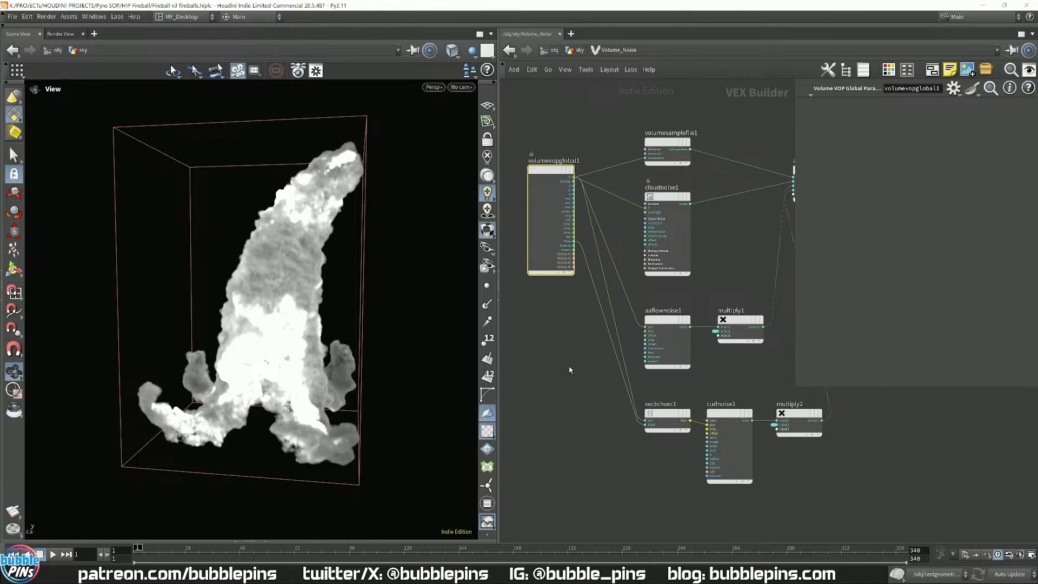
scroll(569, 367, down, 3)
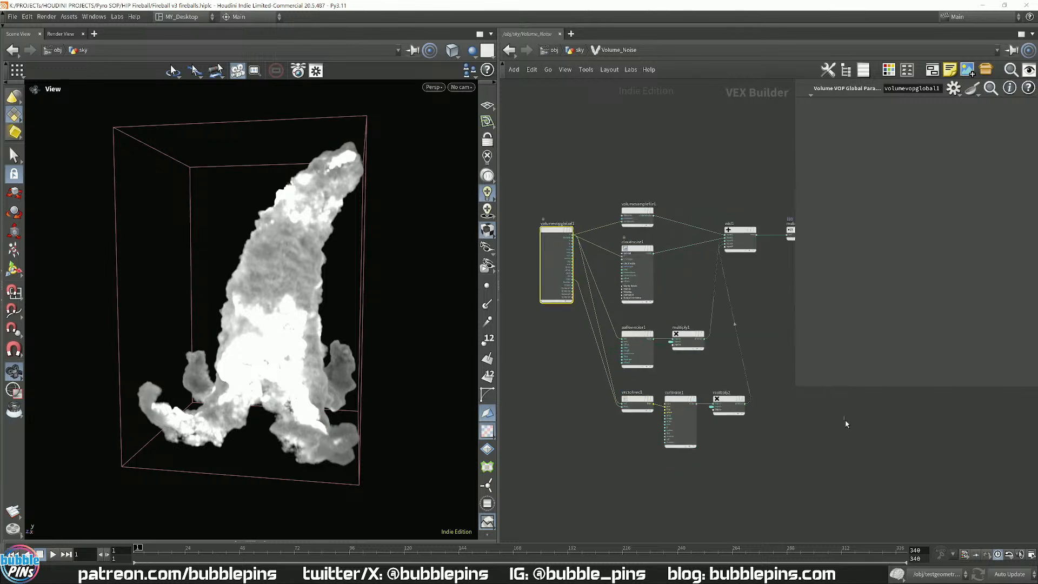
key(p)
scroll(777, 312, up, 4)
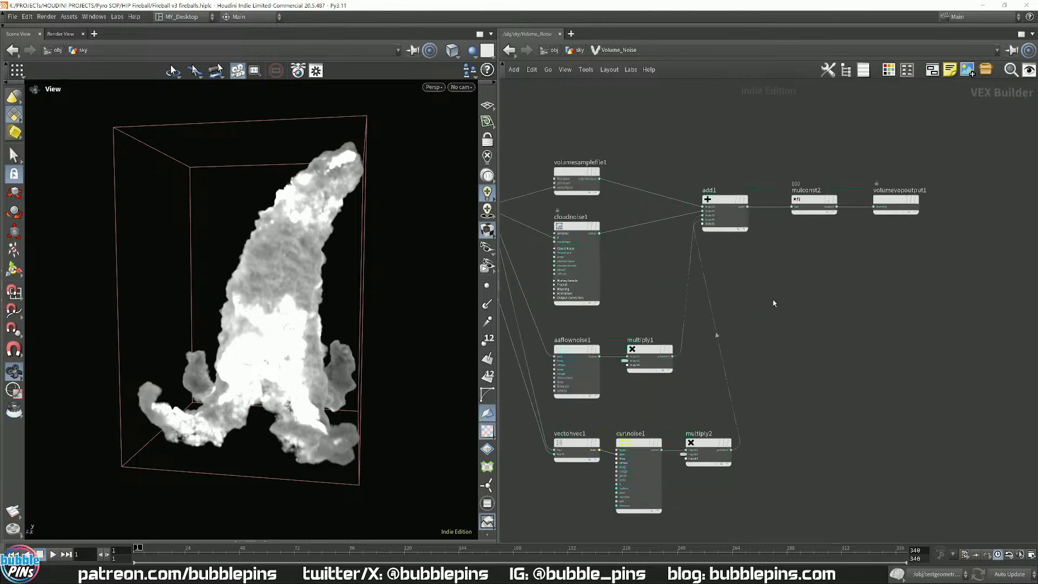
drag(570, 186, 561, 213)
- Examine the cloudnoise1, aaflownoise1 and curlnoise1 branches feeding add1, and inspect the resulting cloud volume
click(686, 219)
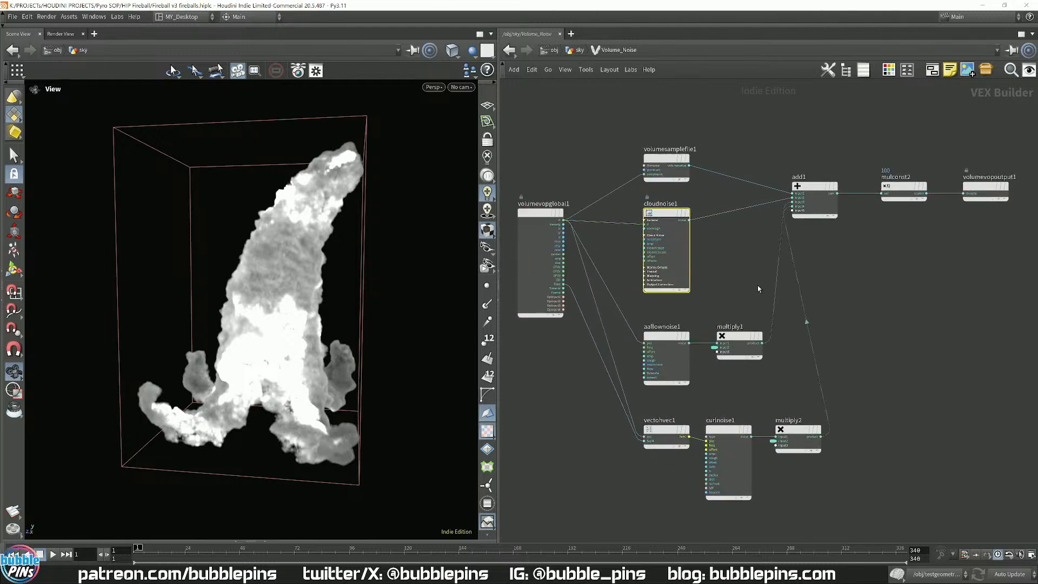
click(682, 351)
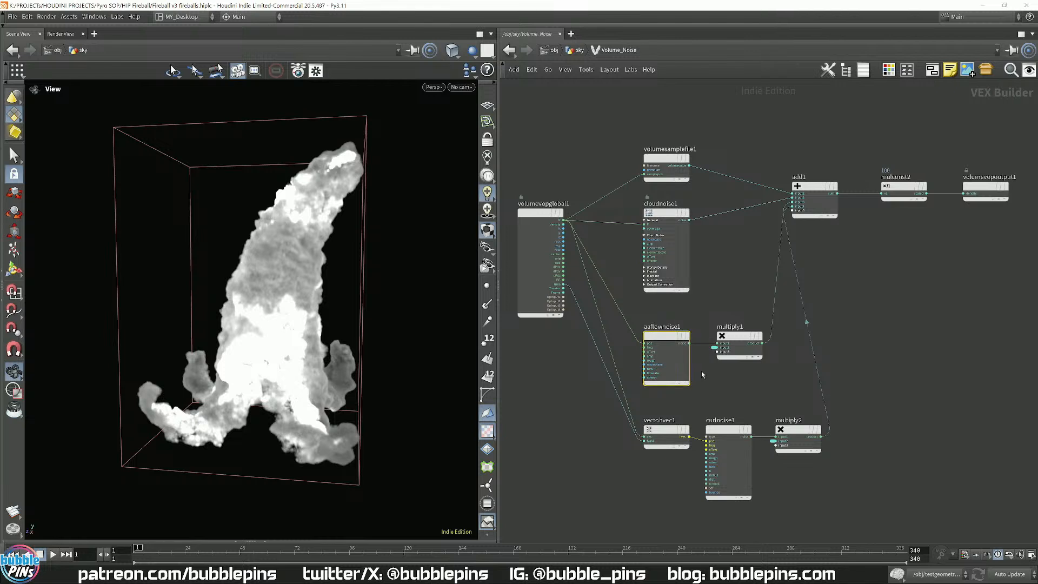
click(748, 468)
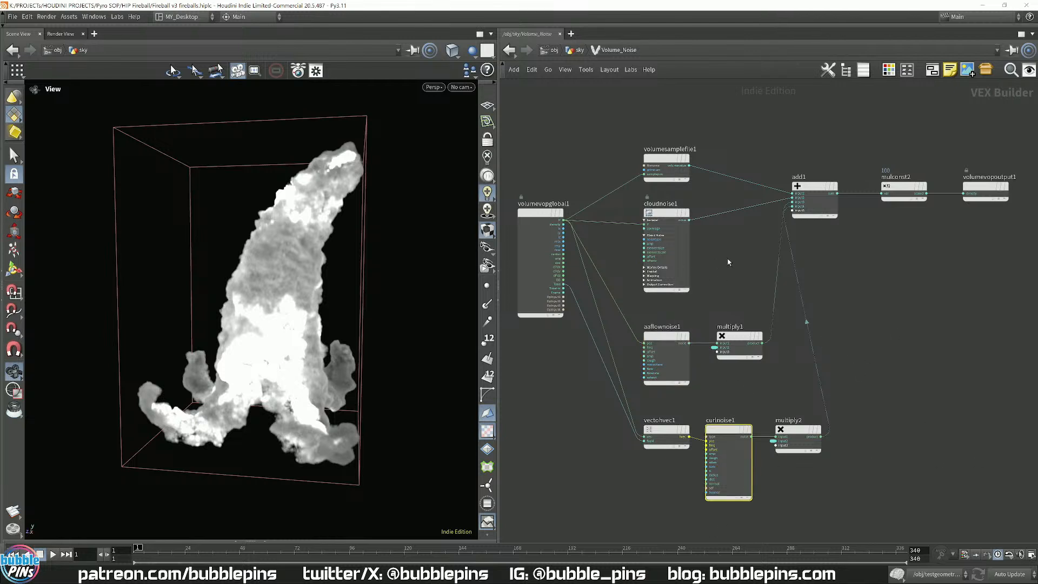
click(682, 287)
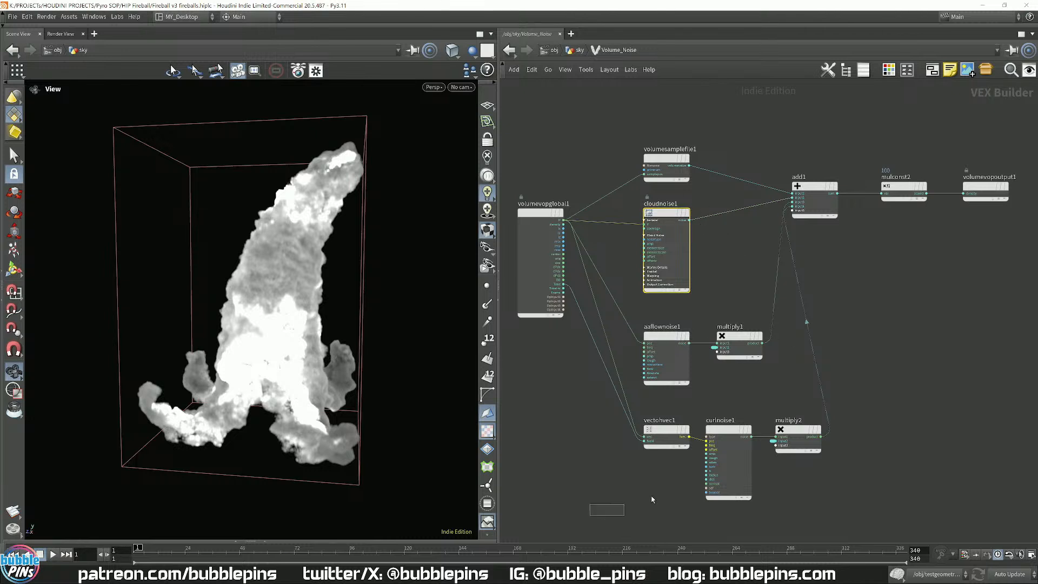
drag(589, 517, 863, 319)
click(864, 315)
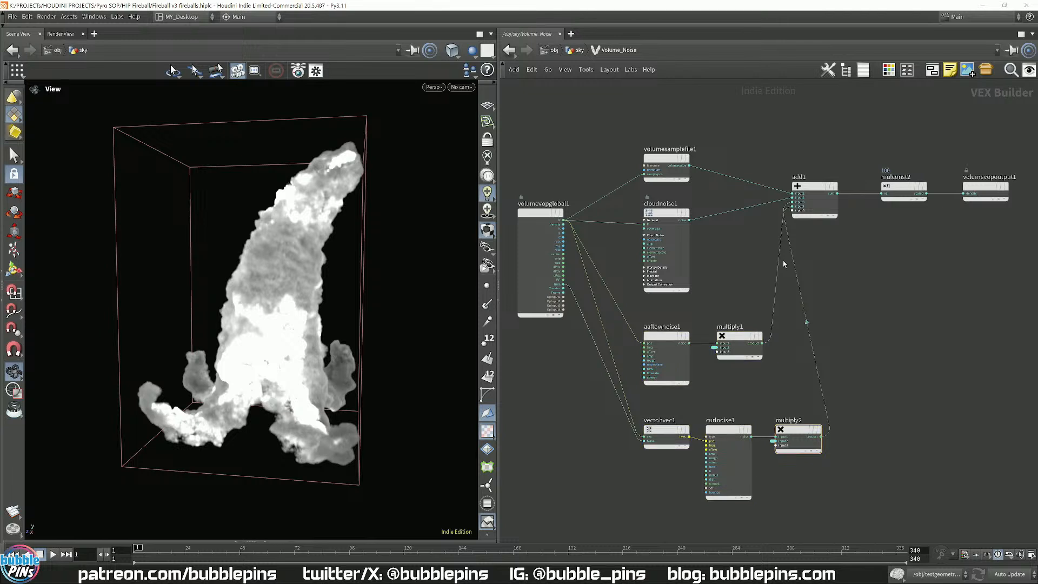
mouse_move(675, 213)
click(674, 201)
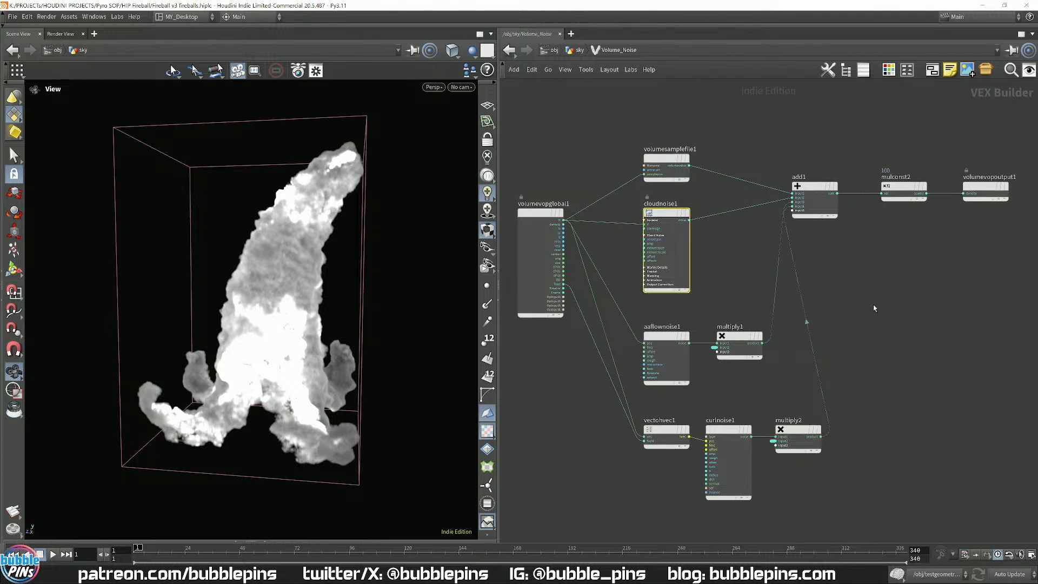
drag(306, 246, 322, 310)
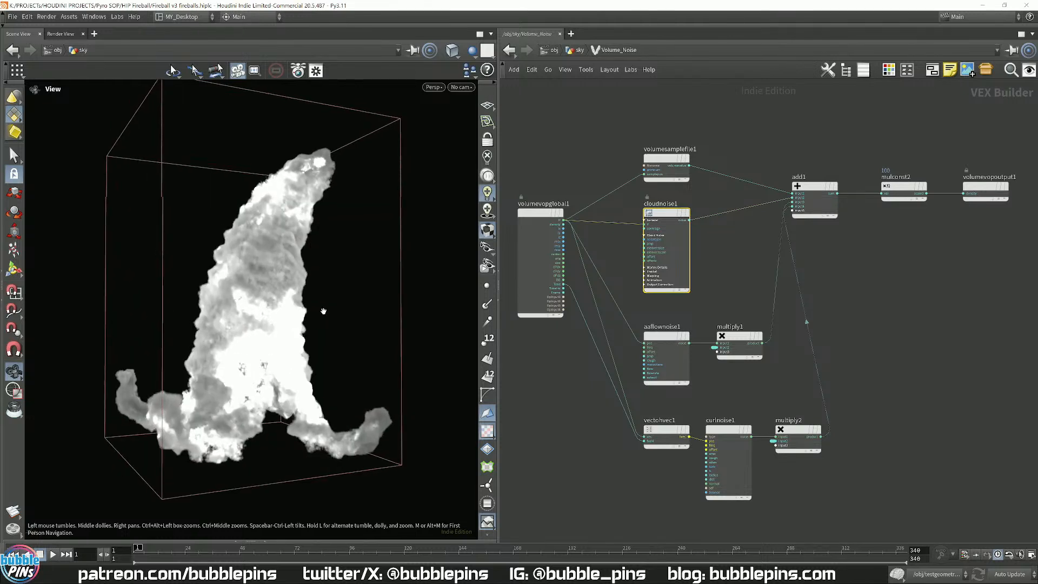
- Back in the sky network, bypass Volume_Noise, enable the Scale_up_Density node and display its output
click(579, 52)
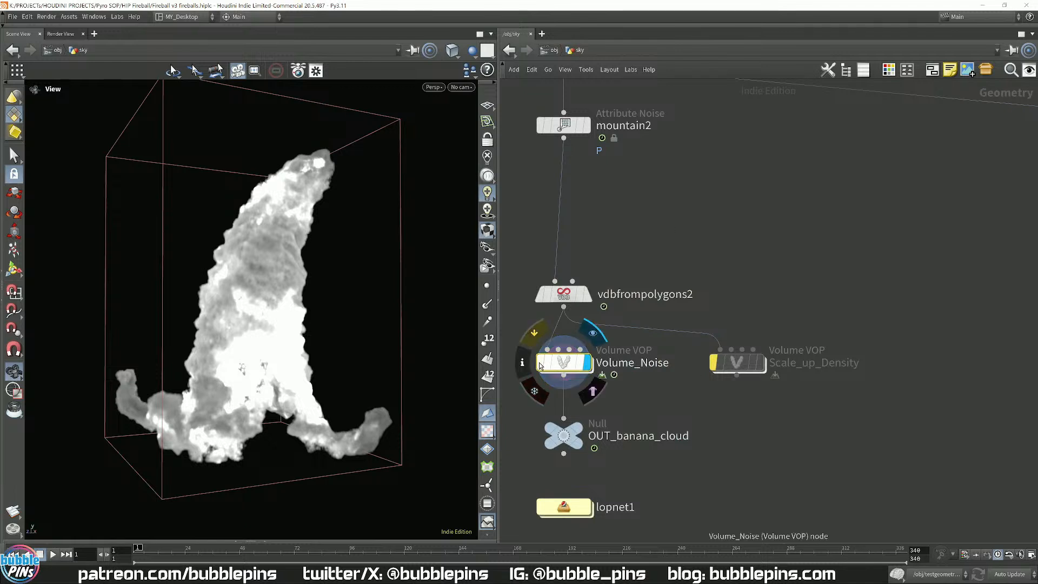
key(q)
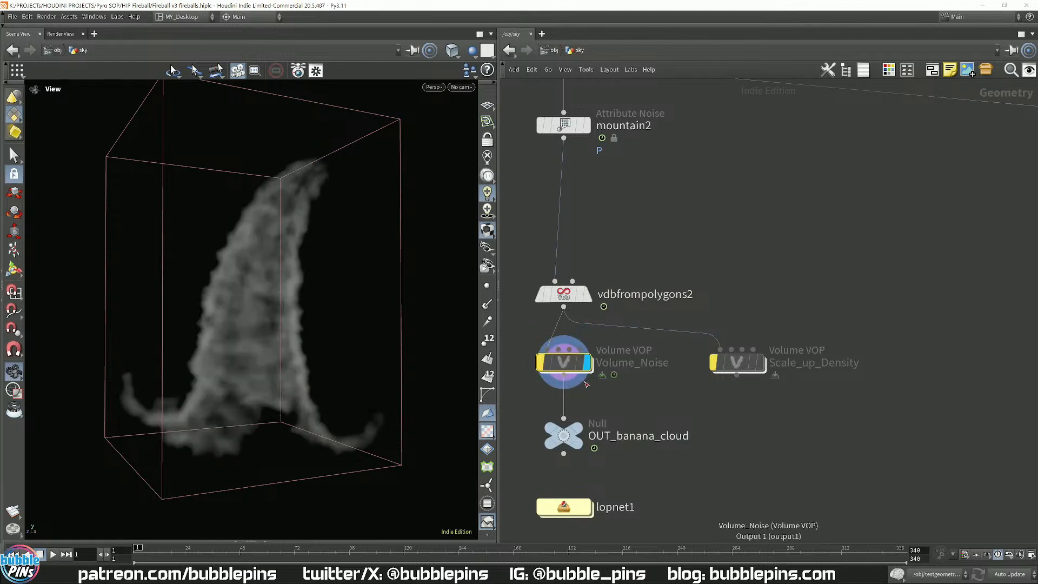
key(q)
drag(728, 410, 763, 322)
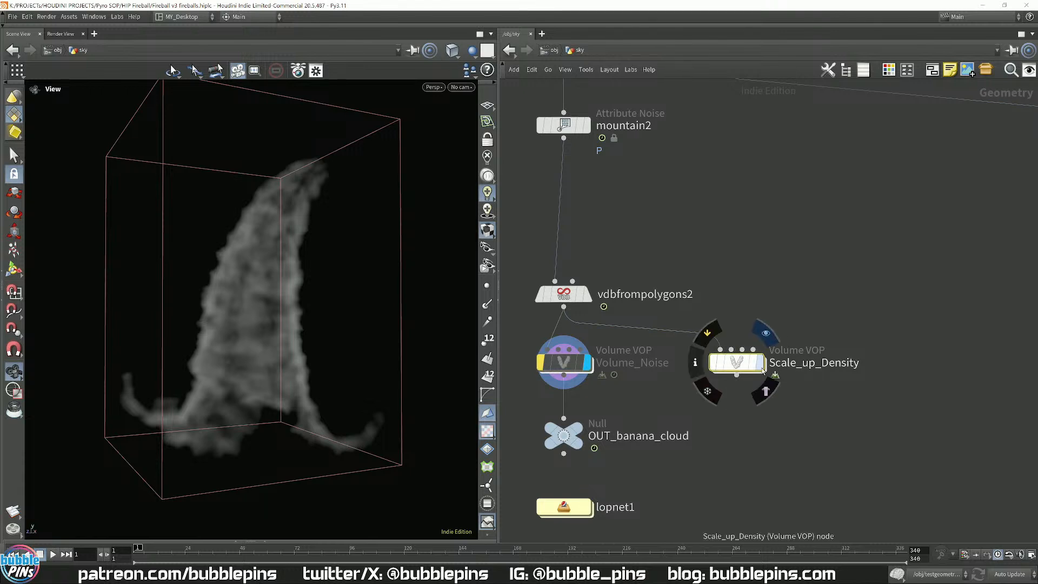
key(r)
- Enter Scale_up_Density, inspect how its multiply1 node scales the density, and go back to the sky network
double_click(742, 367)
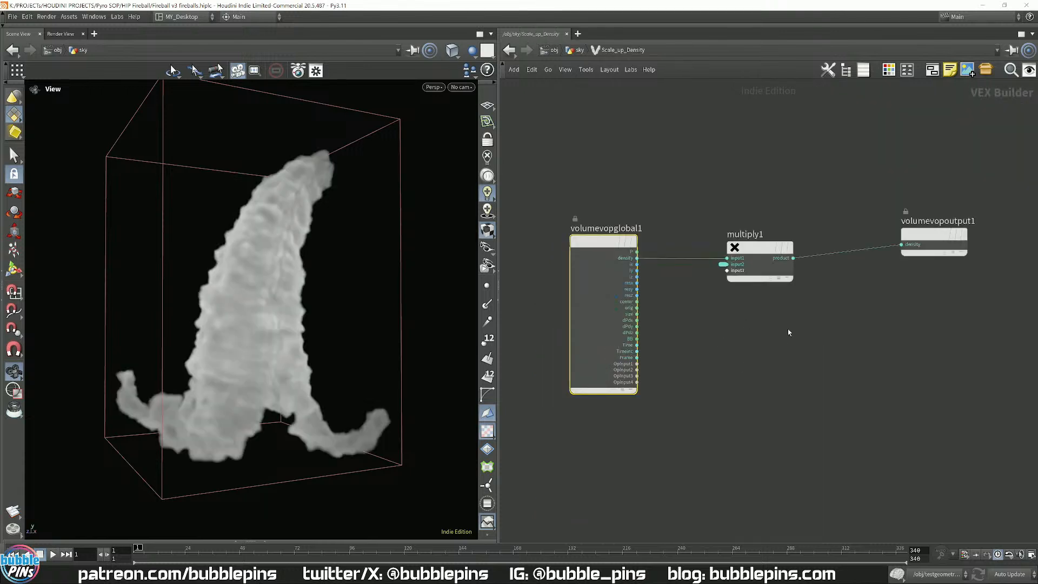
key(p)
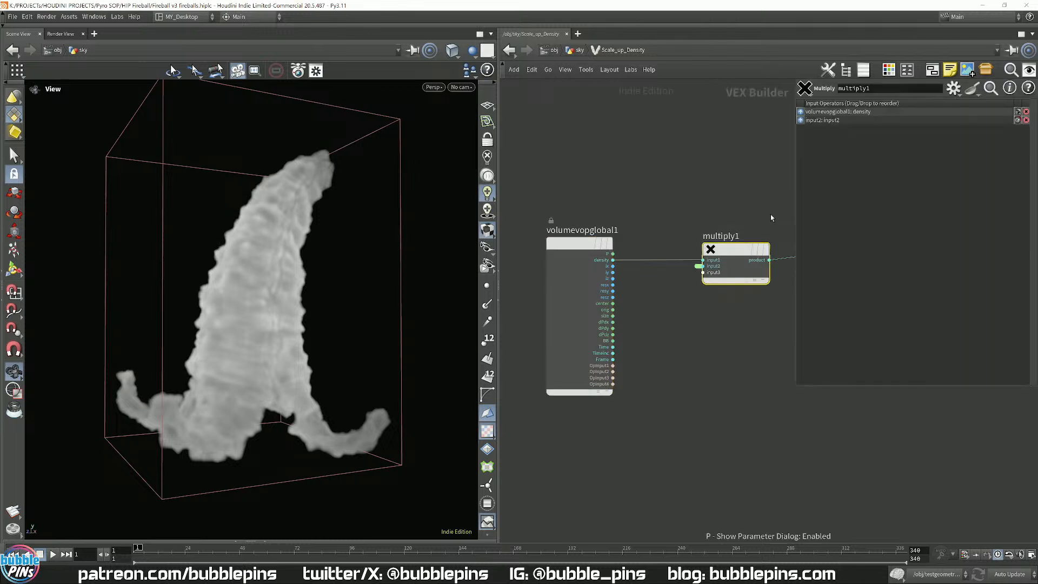
click(742, 402)
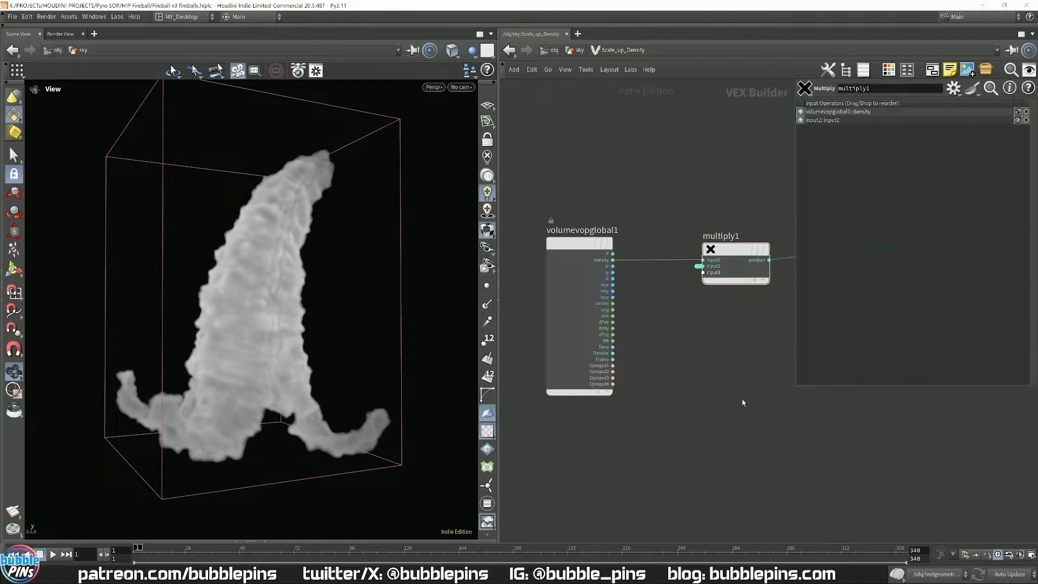
key(p)
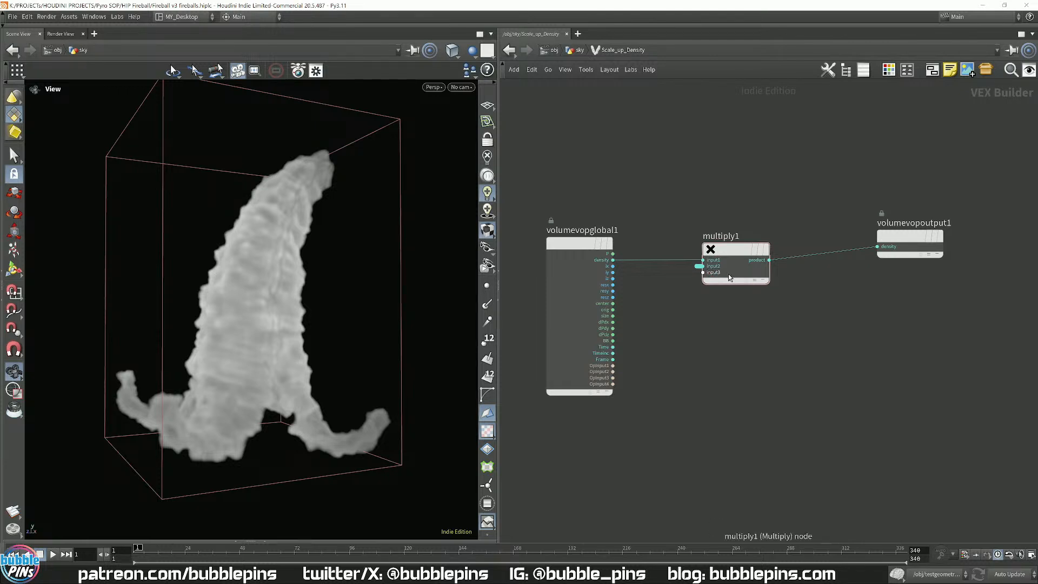
mouse_move(614, 261)
key(u)
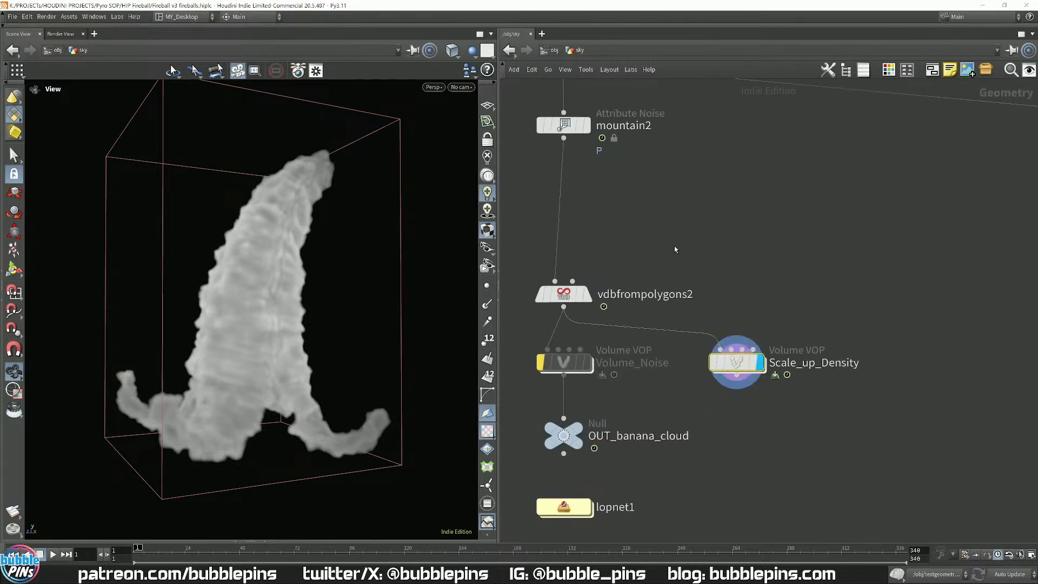
- Show the parameter pane, connect Scale_up_Density's output to the OUT_banana_cloud null and display that null
key(p)
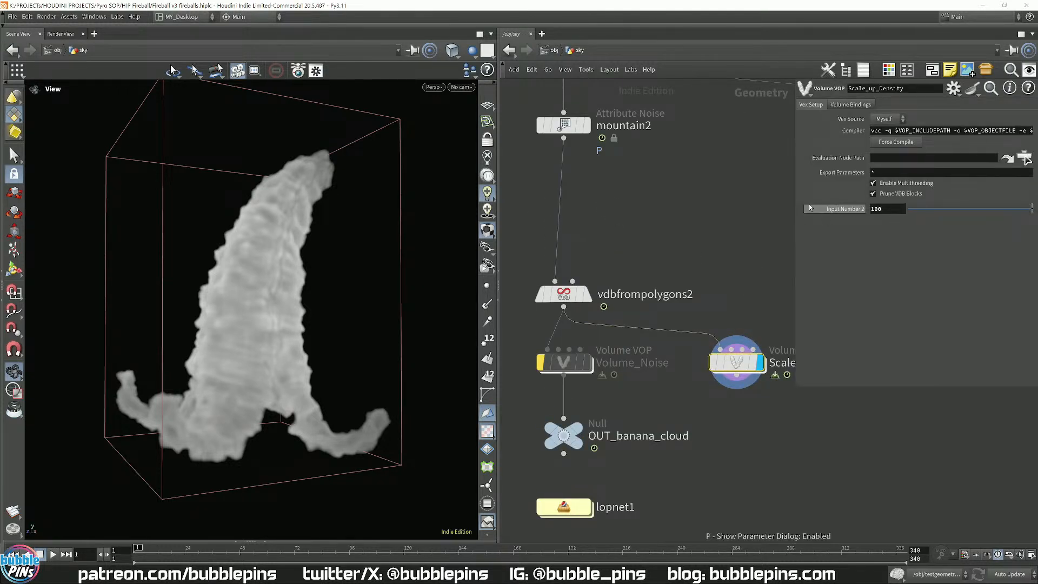
click(708, 399)
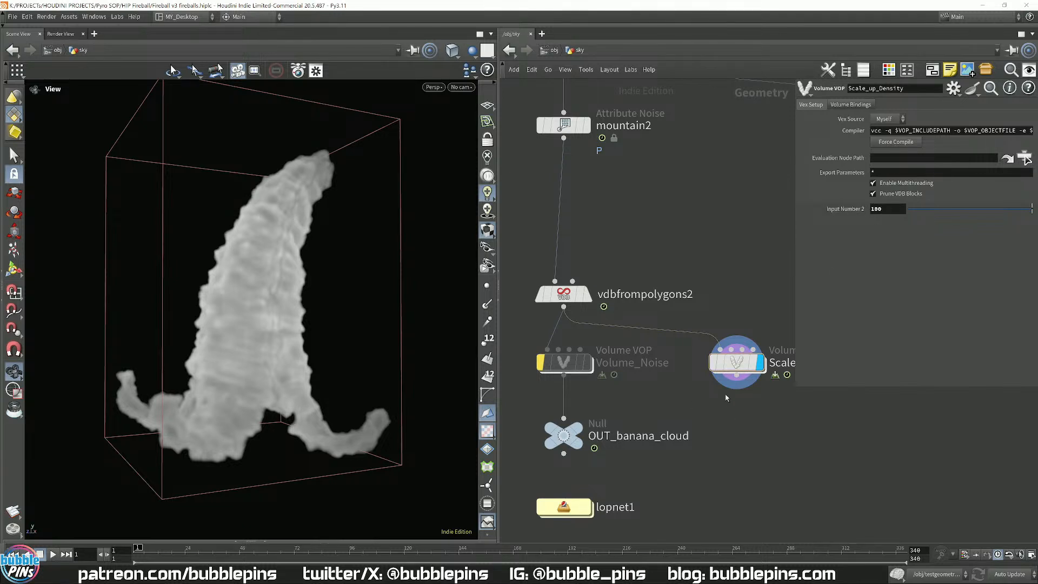
click(736, 375)
click(563, 418)
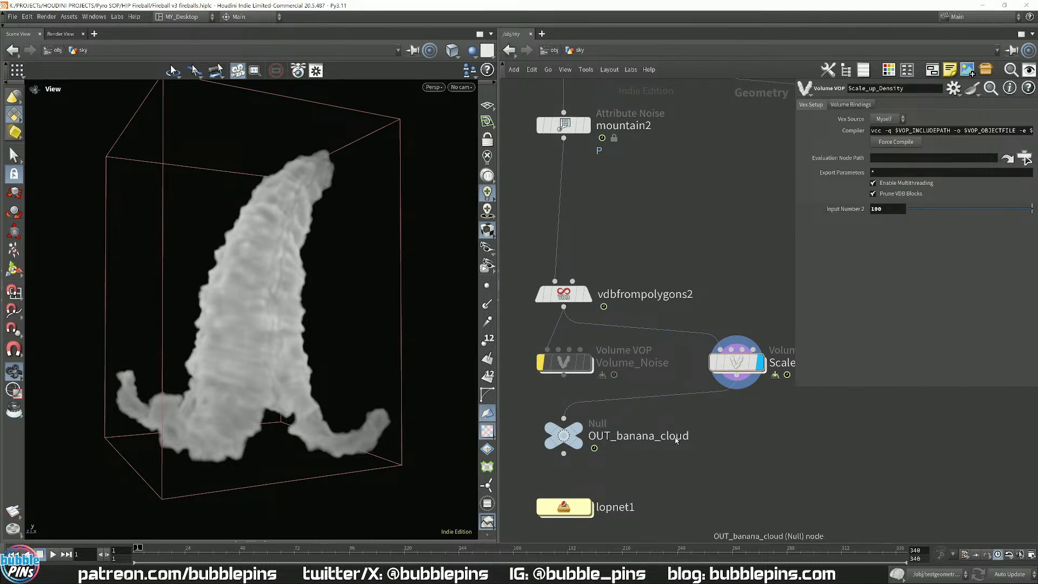
mouse_move(568, 438)
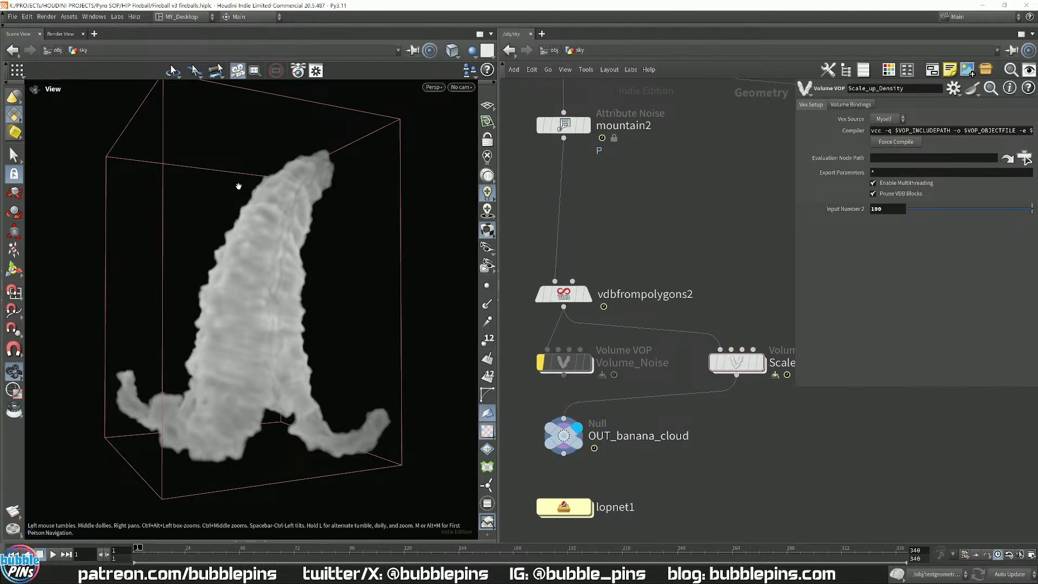
- Enter lopnet1 and open the stored render snapshot in its own gallery window placed beside the viewport render
middle_drag(633, 531, 616, 465)
double_click(547, 440)
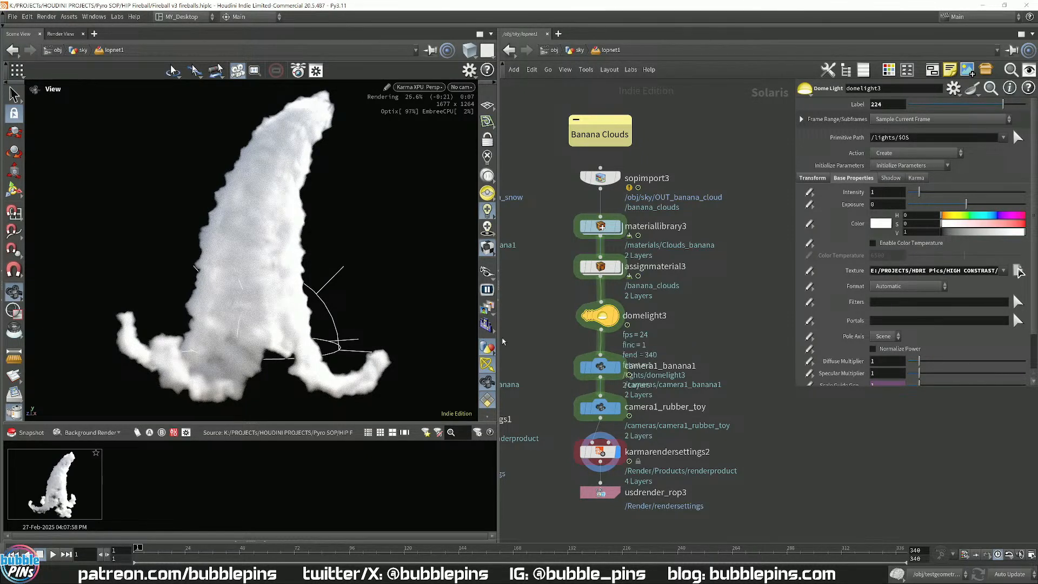
double_click(59, 483)
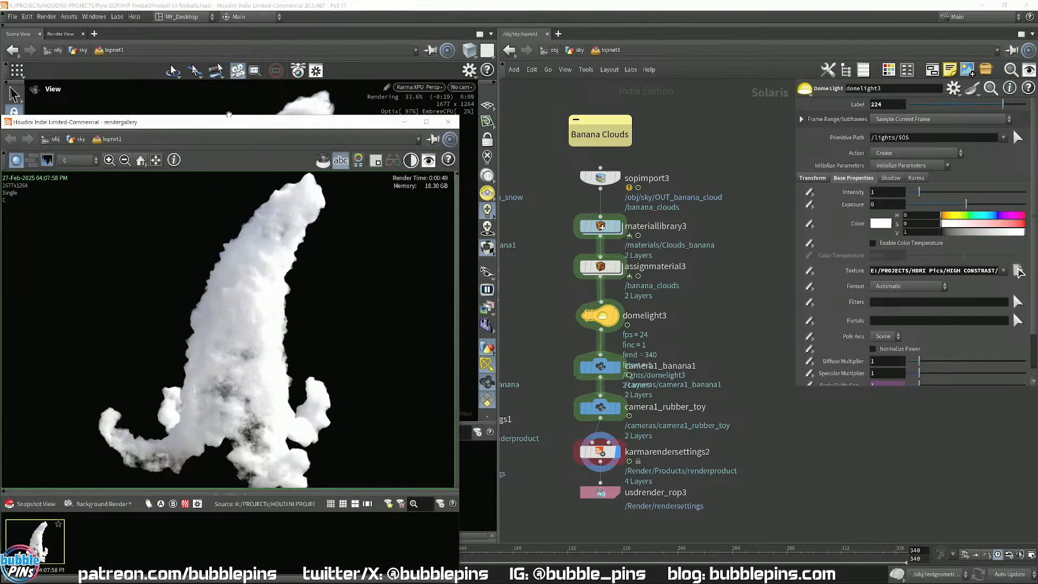
drag(224, 110, 633, 49)
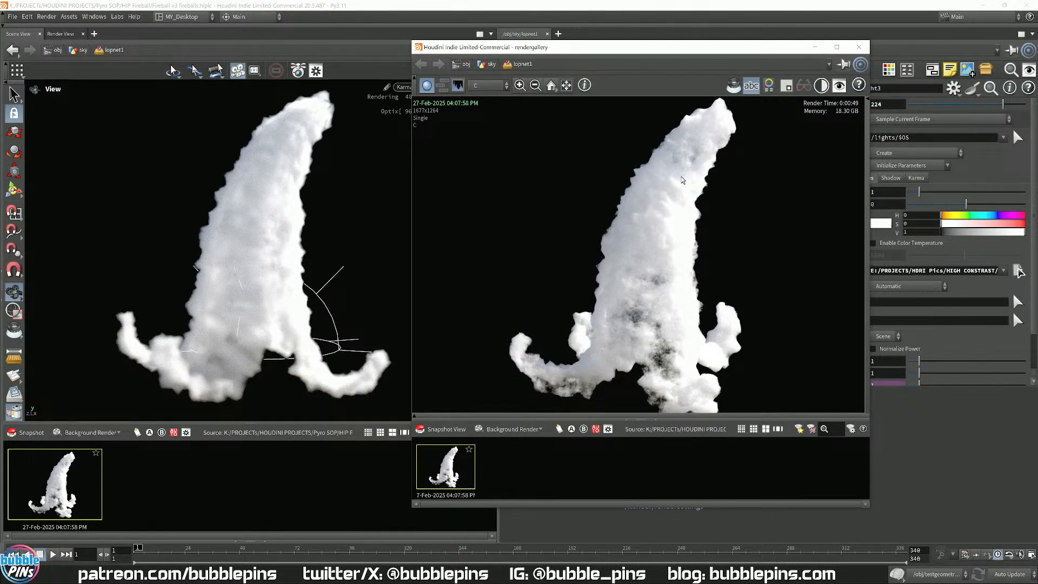
- Compare the surface detail and wispy areas of the stored noise render with the current density-scaled render
mouse_move(650, 327)
middle_down()
mouse_move(659, 304)
mouse_move(652, 311)
middle_up()
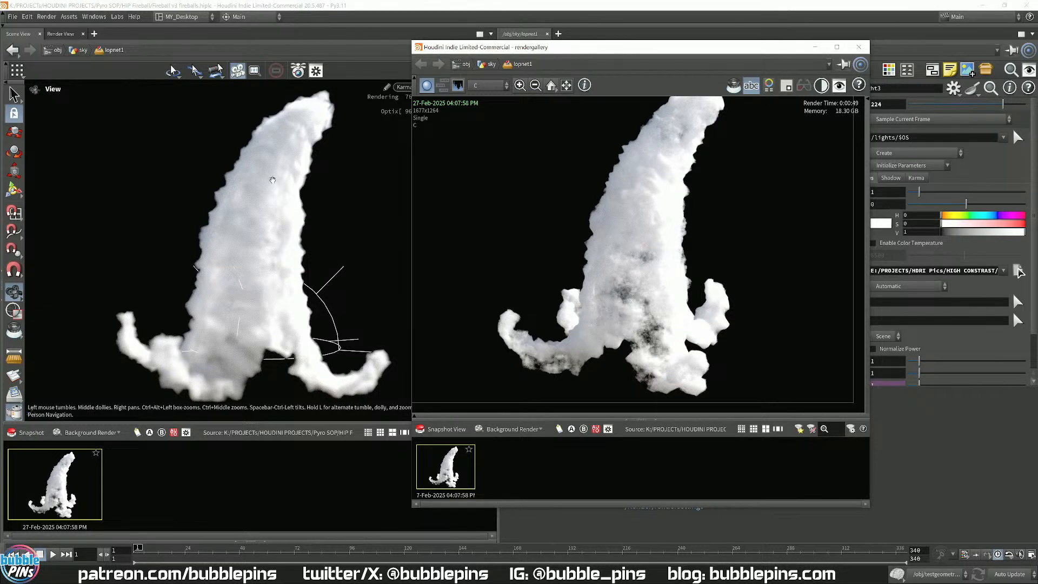
middle_drag(644, 314, 639, 336)
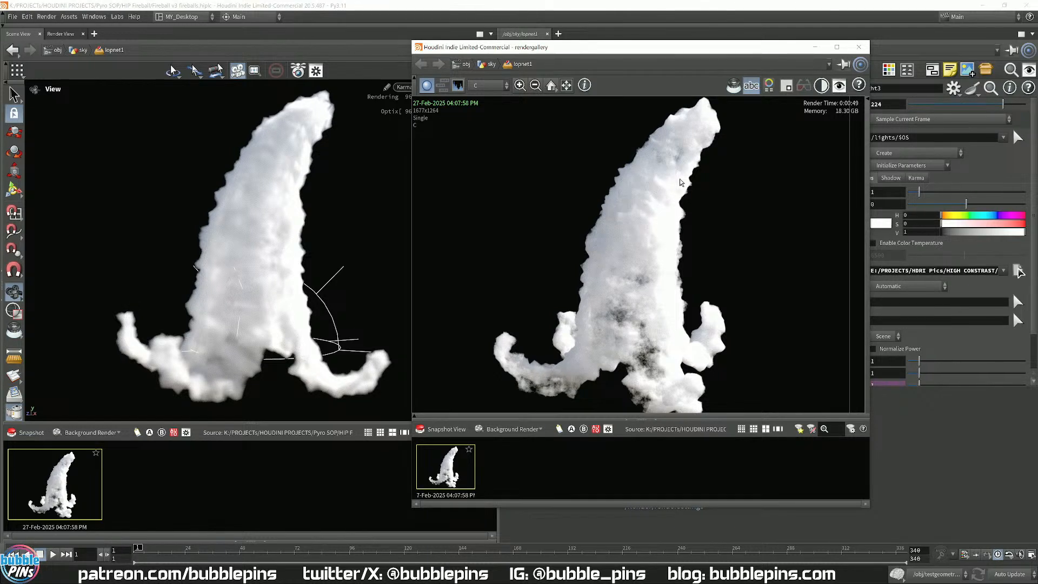
scroll(655, 232, up, 4)
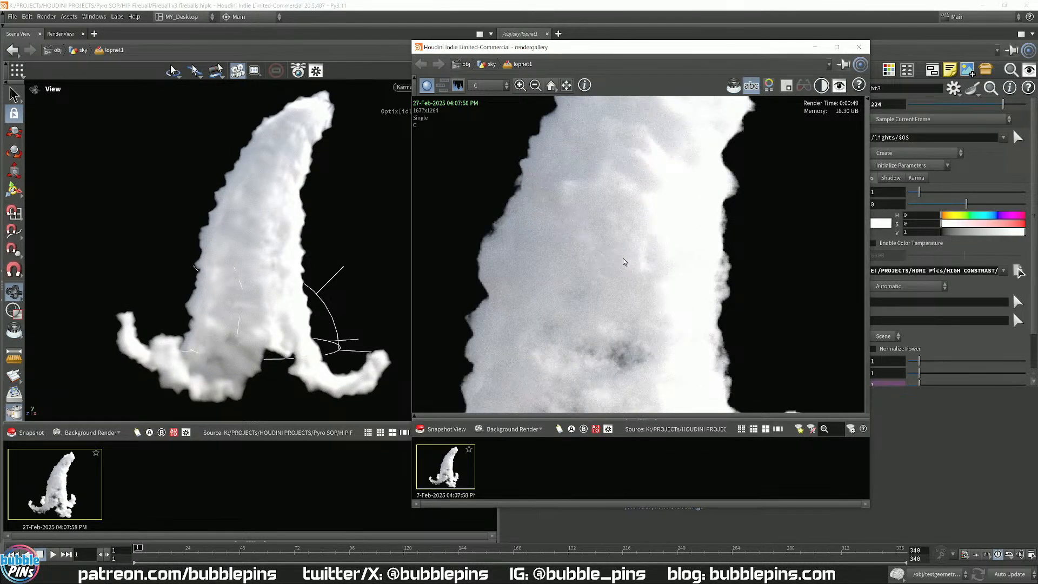
mouse_move(601, 249)
middle_down()
mouse_move(579, 229)
mouse_move(589, 260)
middle_up()
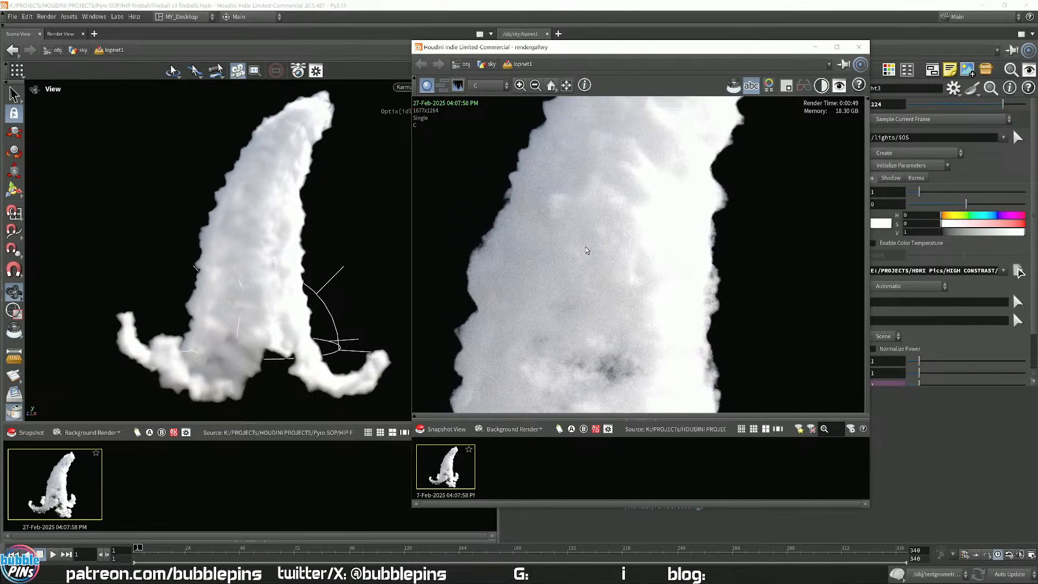
scroll(574, 273, down, 5)
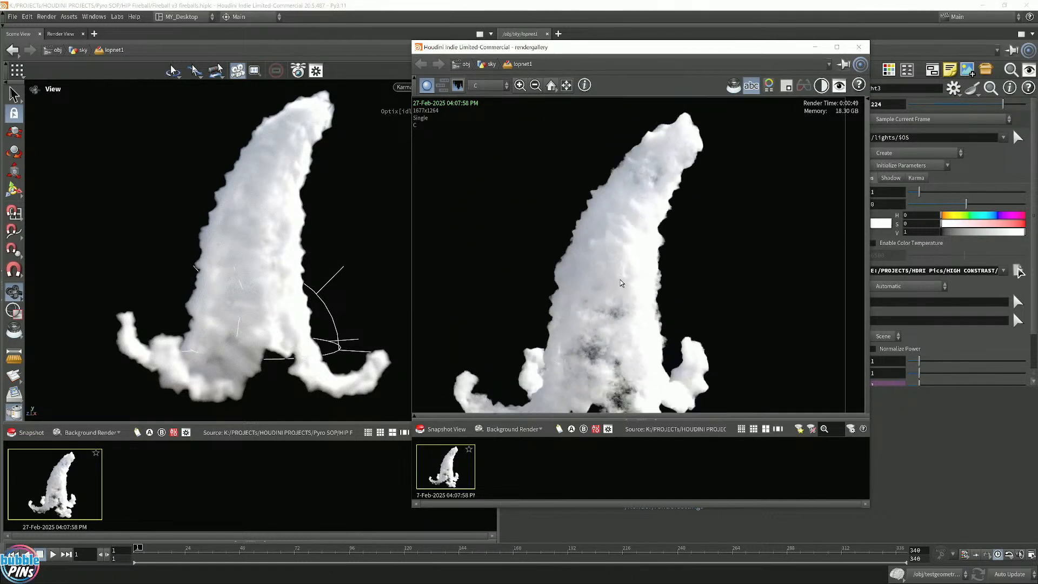
scroll(632, 279, down, 1)
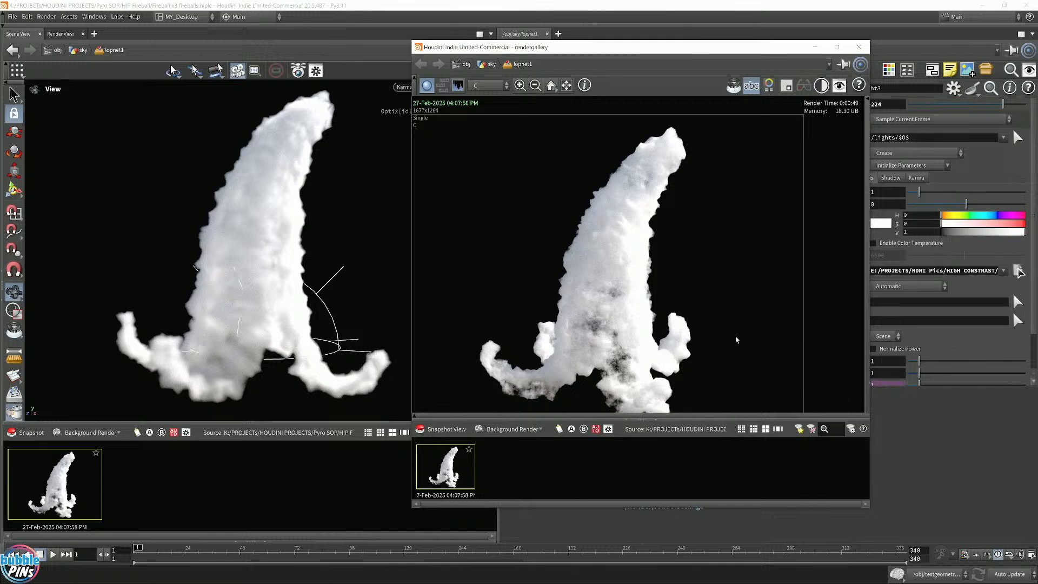
- Take a new snapshot of the current Karma render and move the gallery window clear of the node network
drag(703, 50, 788, 117)
click(25, 432)
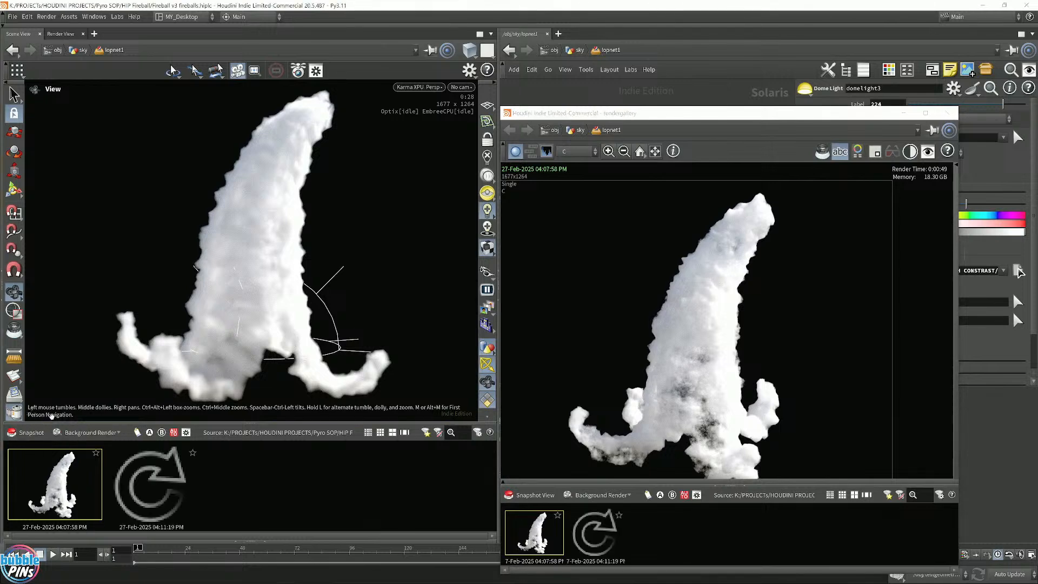
drag(756, 121, 258, 319)
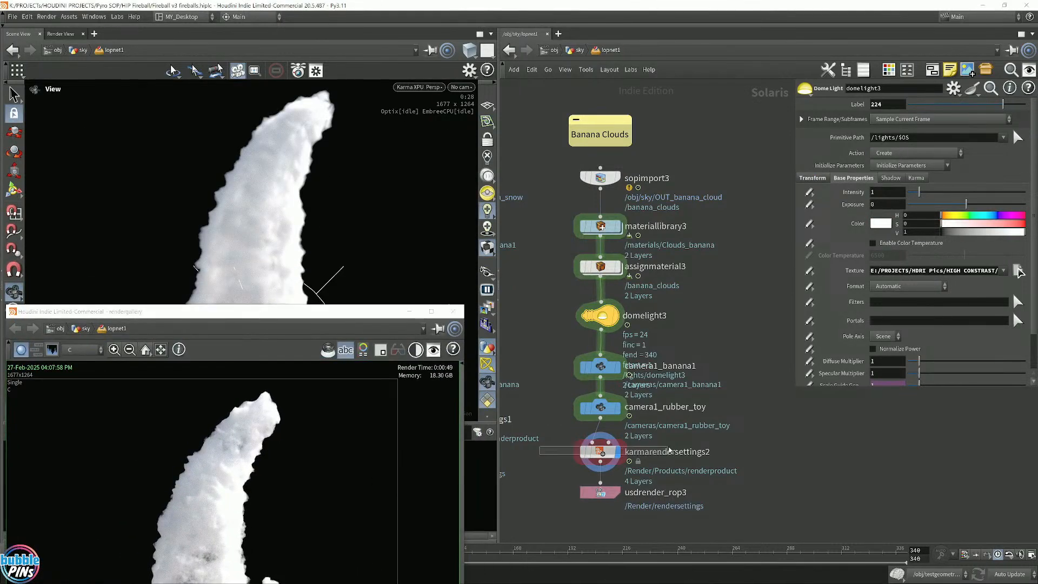
- Inspect the Volume Limit among karmarendersettings2's rendering limits, and close the render gallery window
click(600, 452)
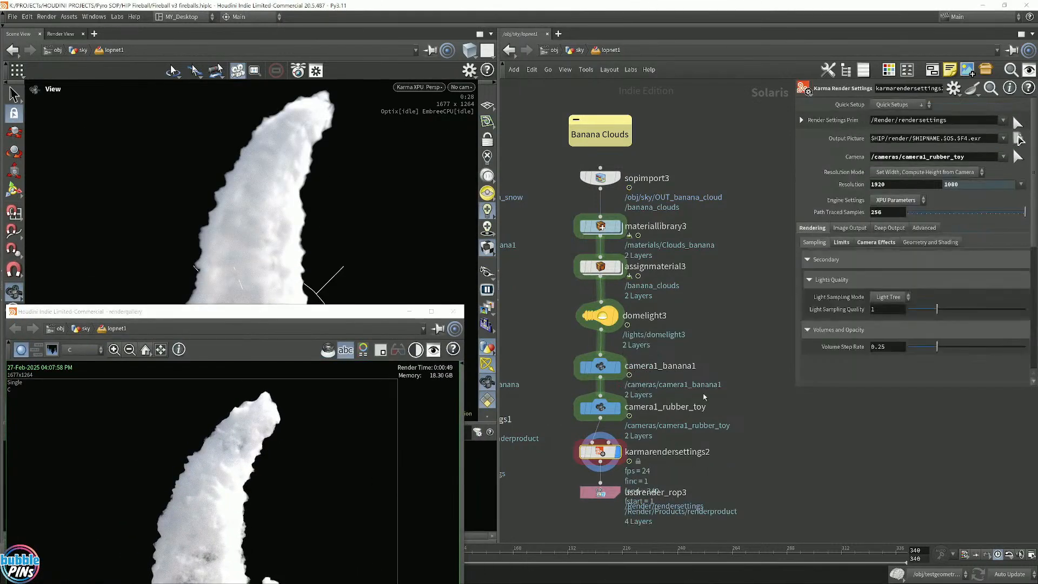
click(841, 243)
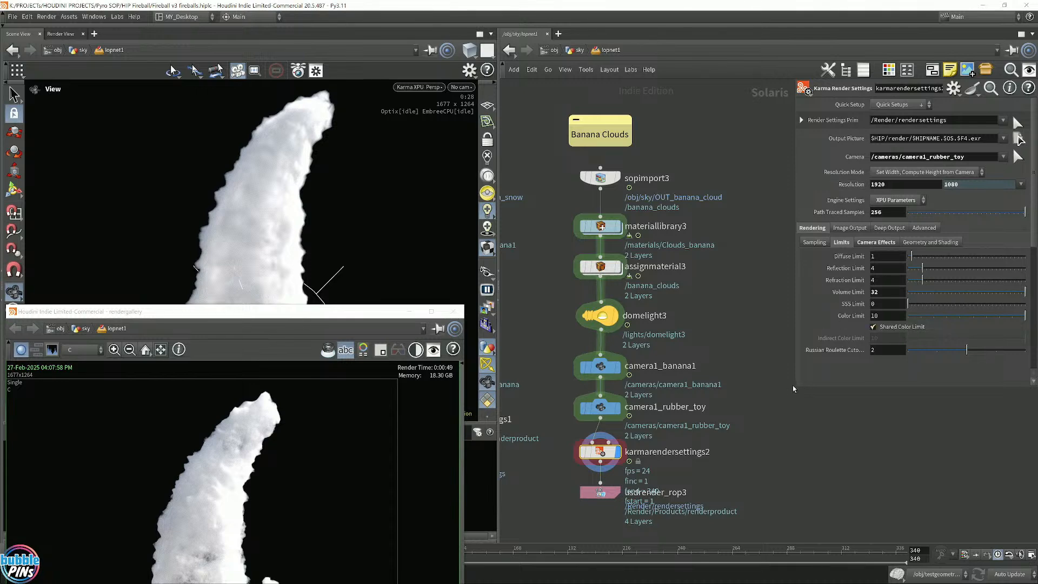
drag(798, 388, 735, 423)
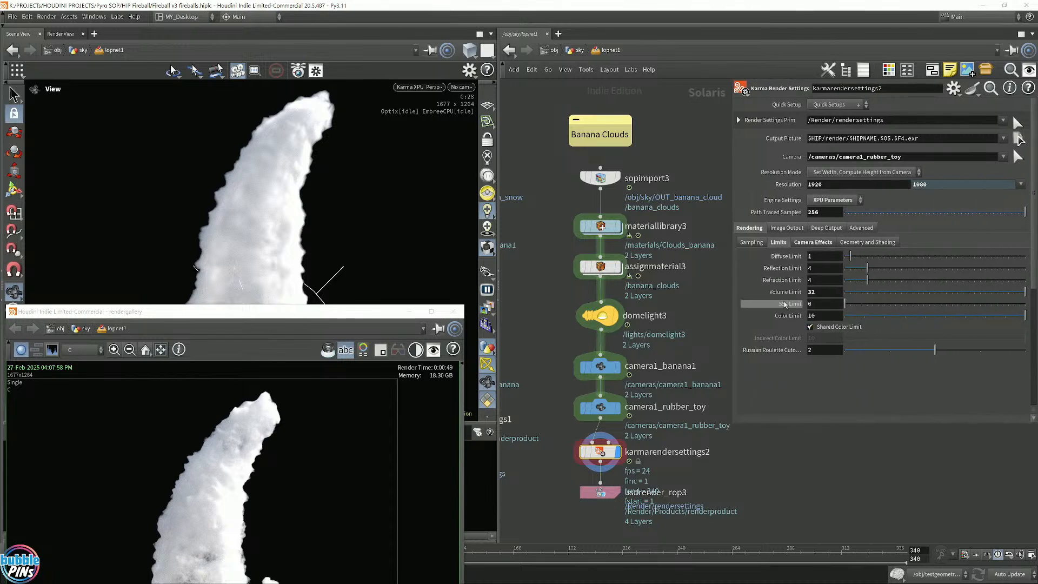
double_click(823, 292)
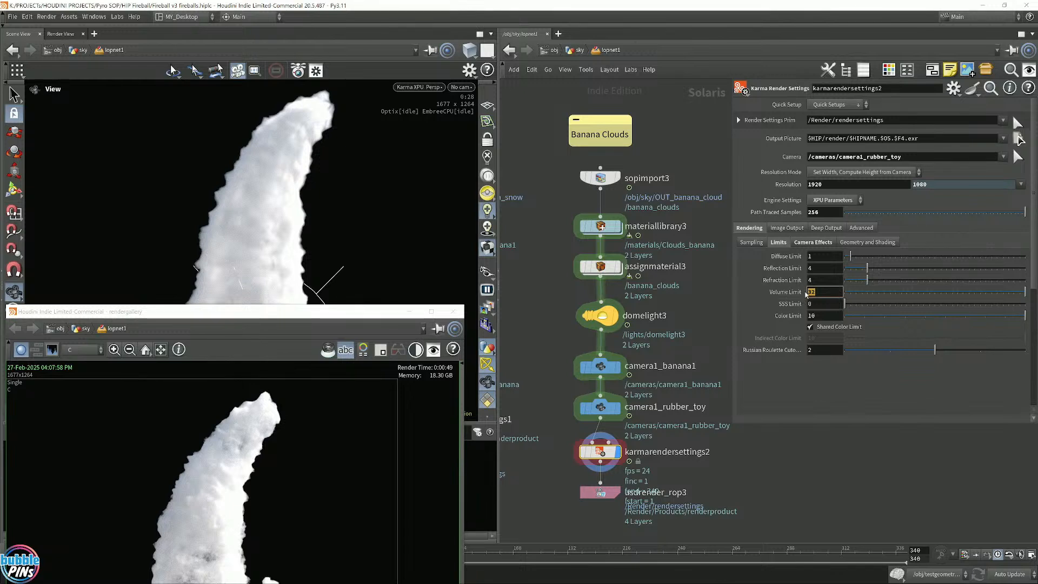
click(920, 458)
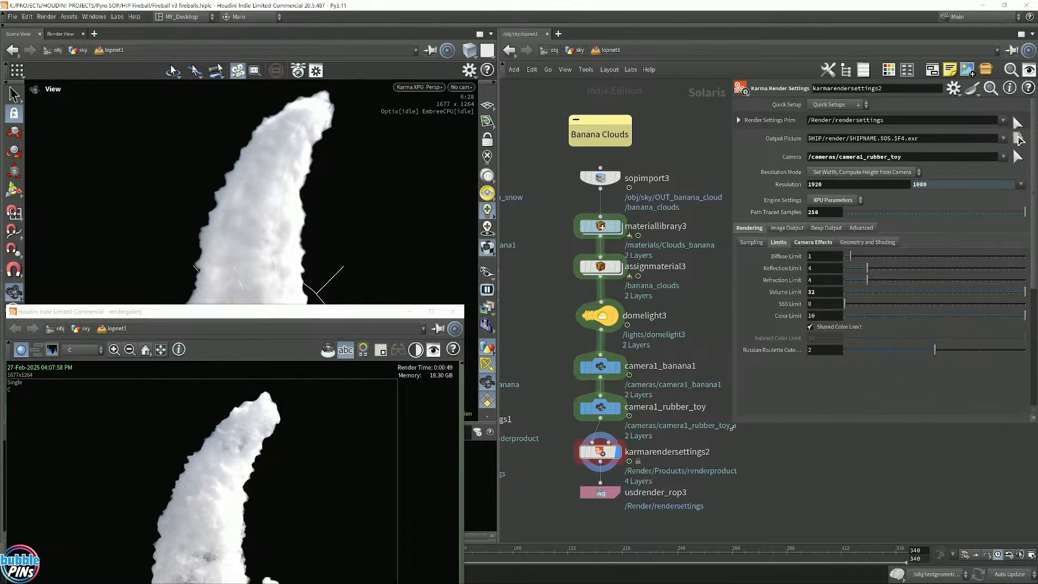
drag(729, 430, 774, 427)
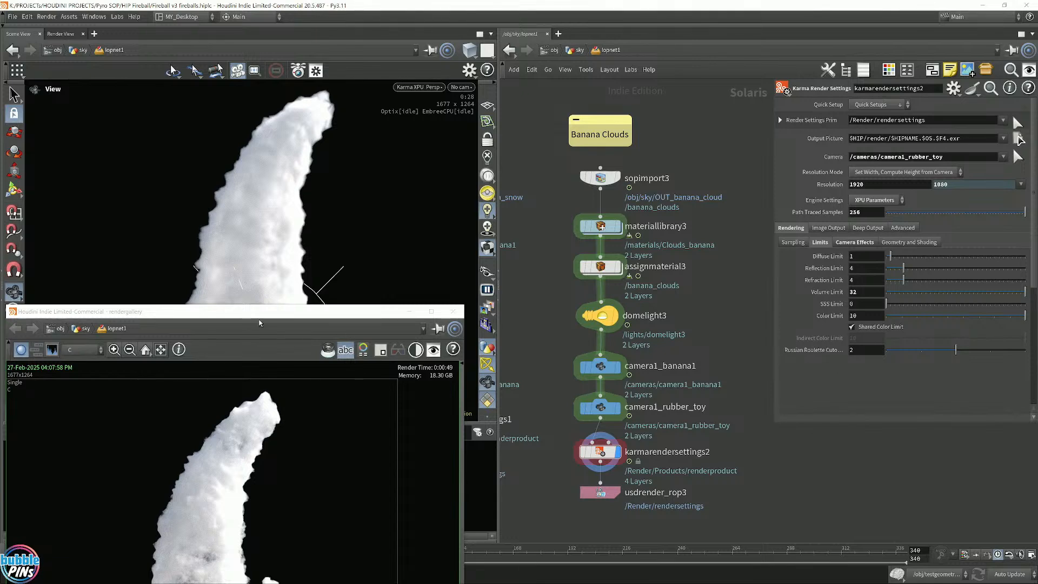
drag(259, 323, 686, 63)
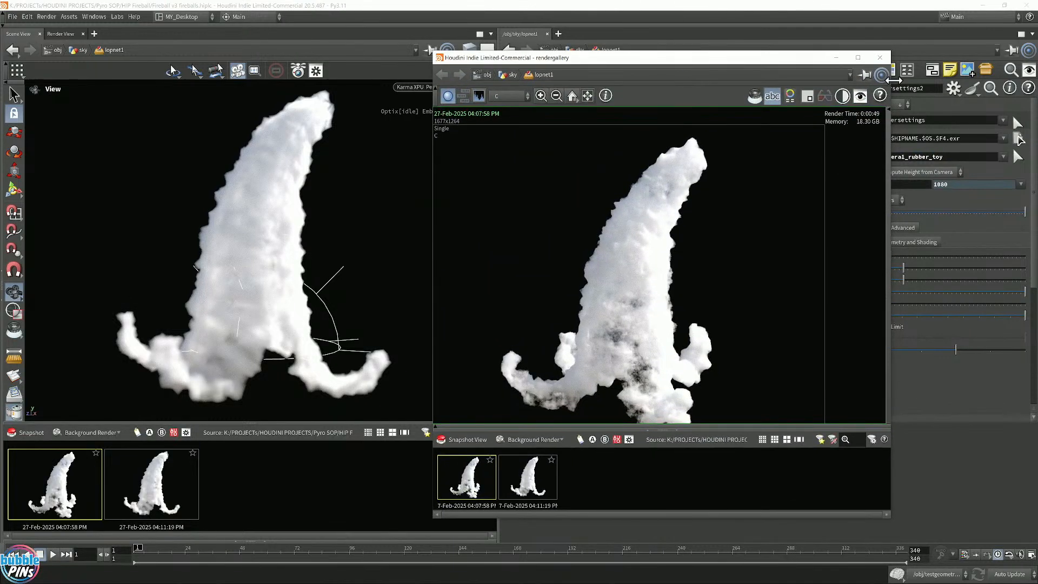
click(881, 58)
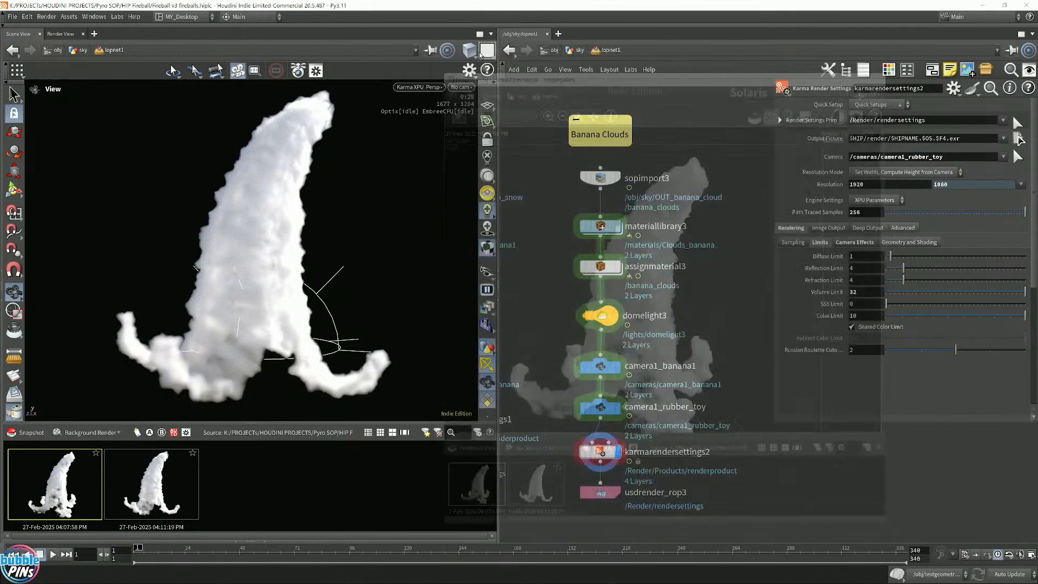
- Return to the sky network, reconnect Volume_Noise to OUT_banana_cloud and turn off its bypass
click(579, 50)
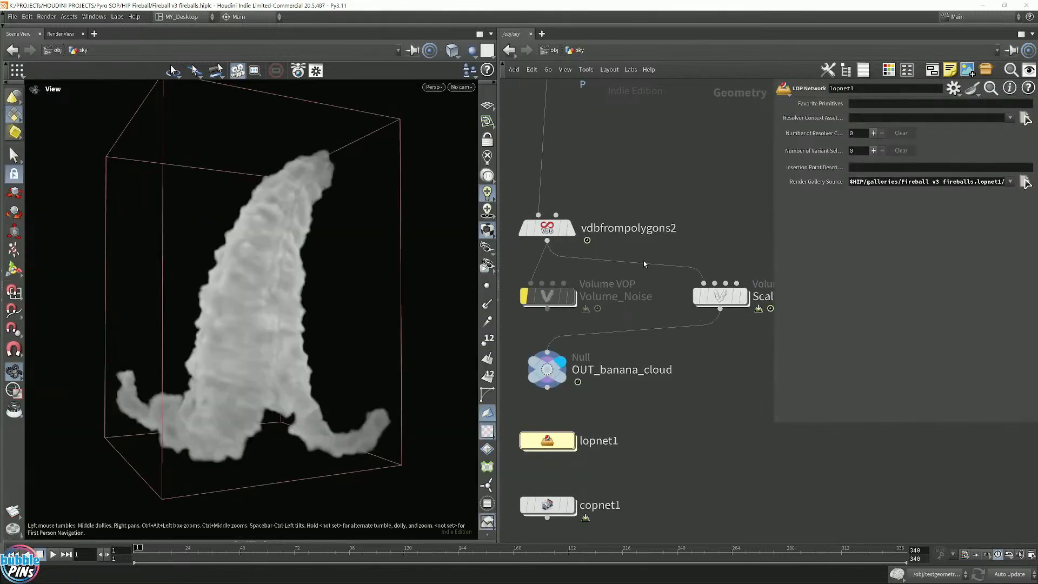
click(546, 309)
click(548, 350)
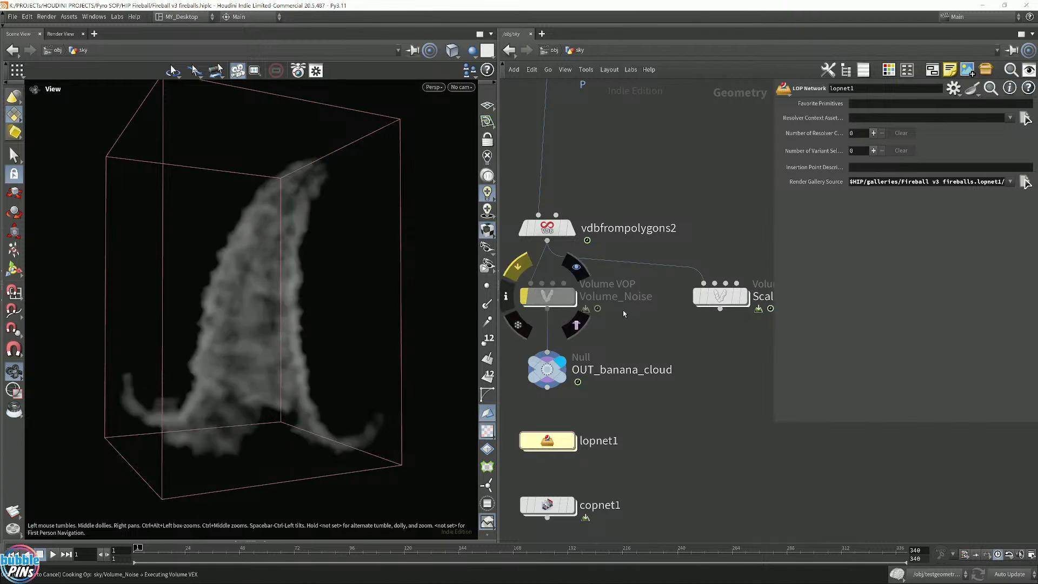
- Enter the Volume_Noise network, widen the network pane and cut the wire between cloudnoise1 and add1
double_click(549, 297)
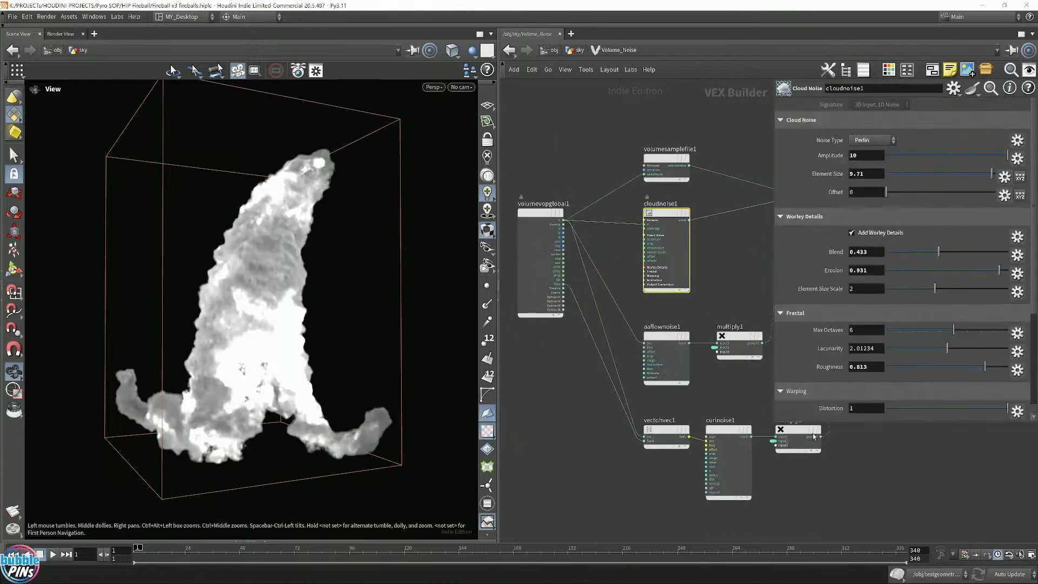
drag(498, 357, 408, 378)
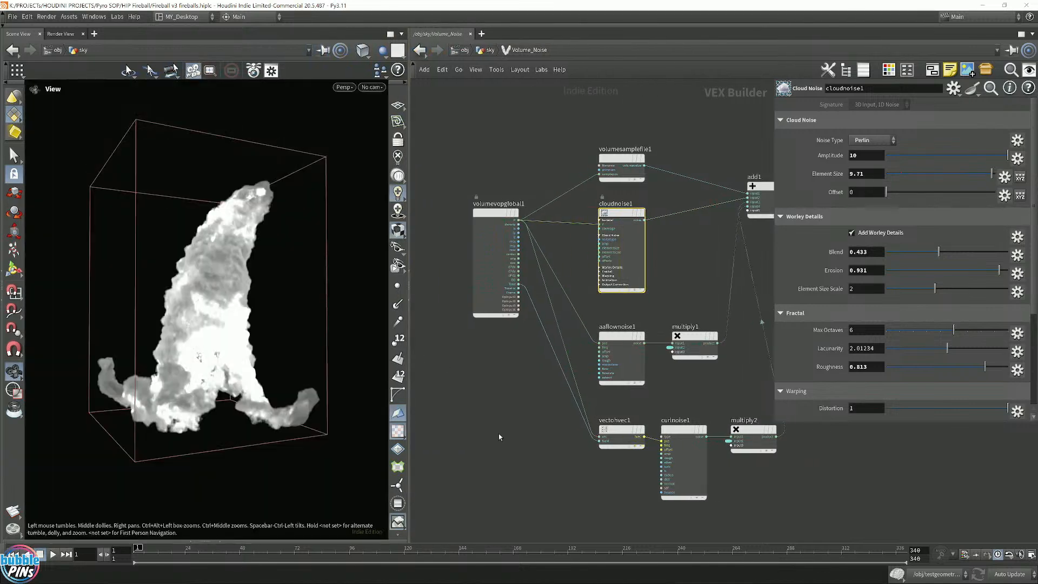
middle_drag(676, 268, 618, 269)
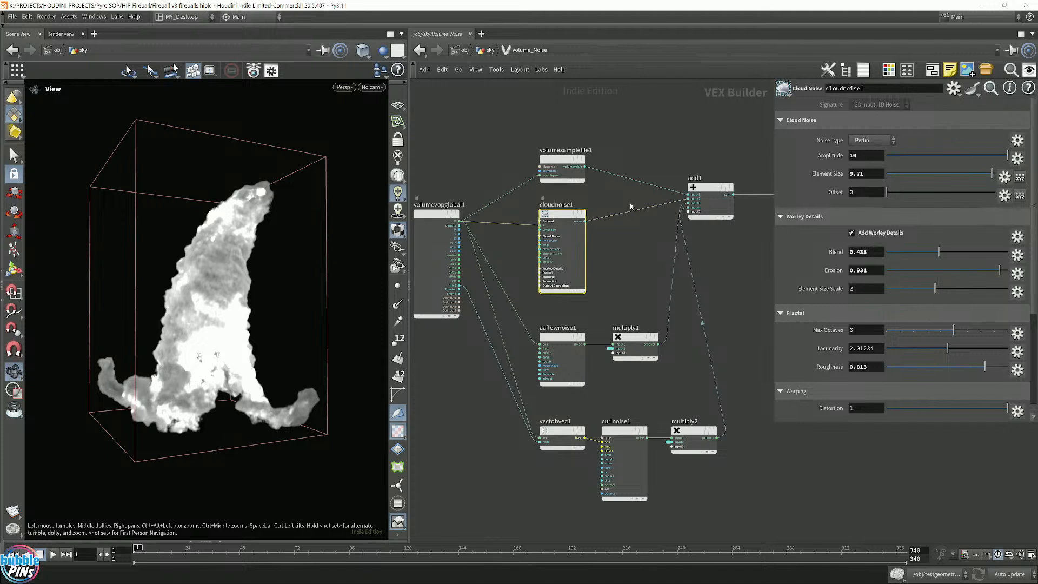
key(y)
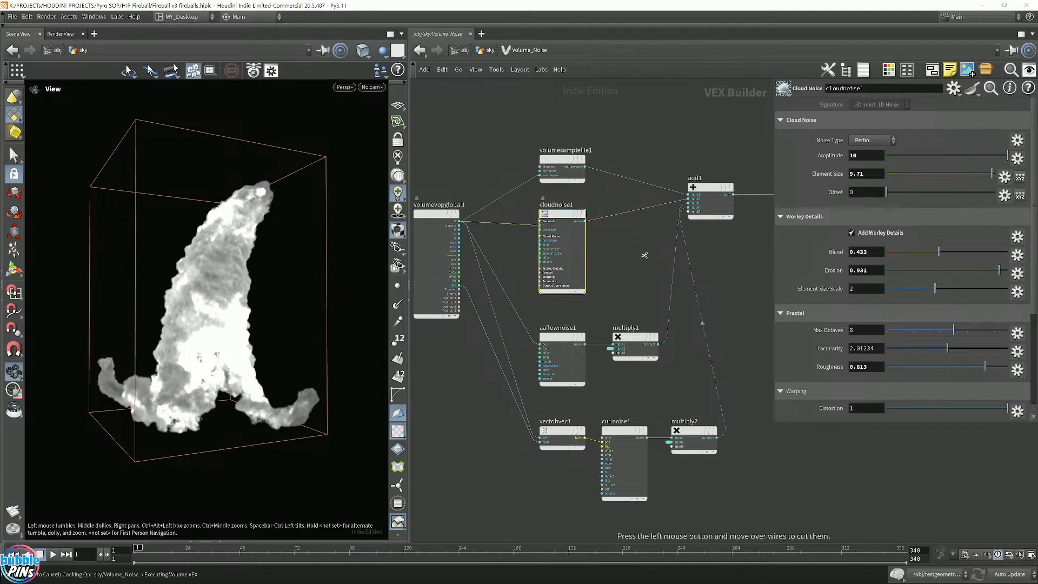
drag(644, 255, 640, 195)
- Inspect the cloud volume without cloud noise and the remaining aaflownoise1 and curlnoise1 branches
mouse_move(229, 288)
mouse_down()
mouse_move(234, 271)
mouse_move(249, 305)
mouse_up()
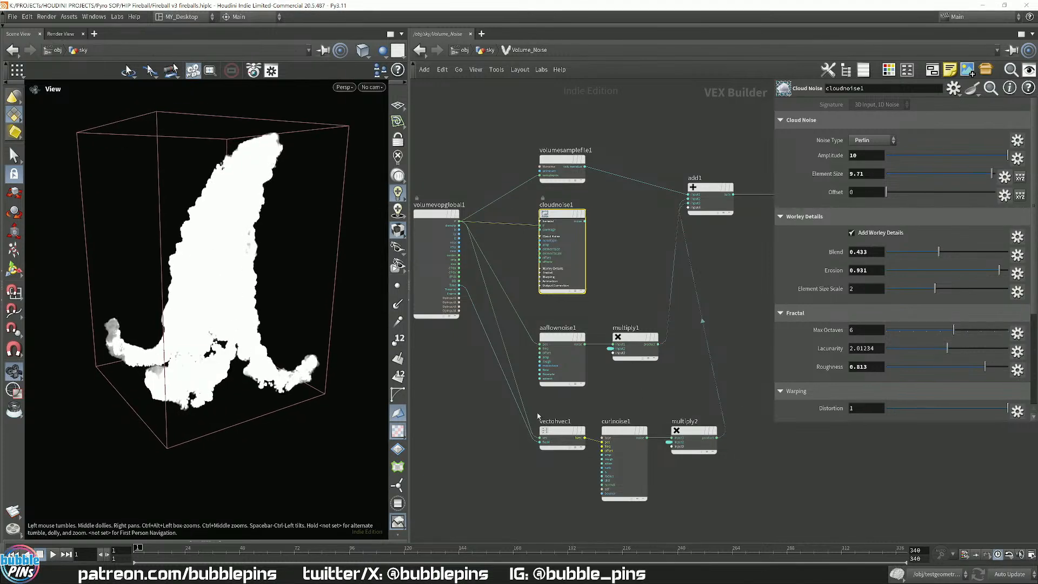
drag(162, 365, 221, 335)
drag(489, 502, 735, 305)
click(630, 233)
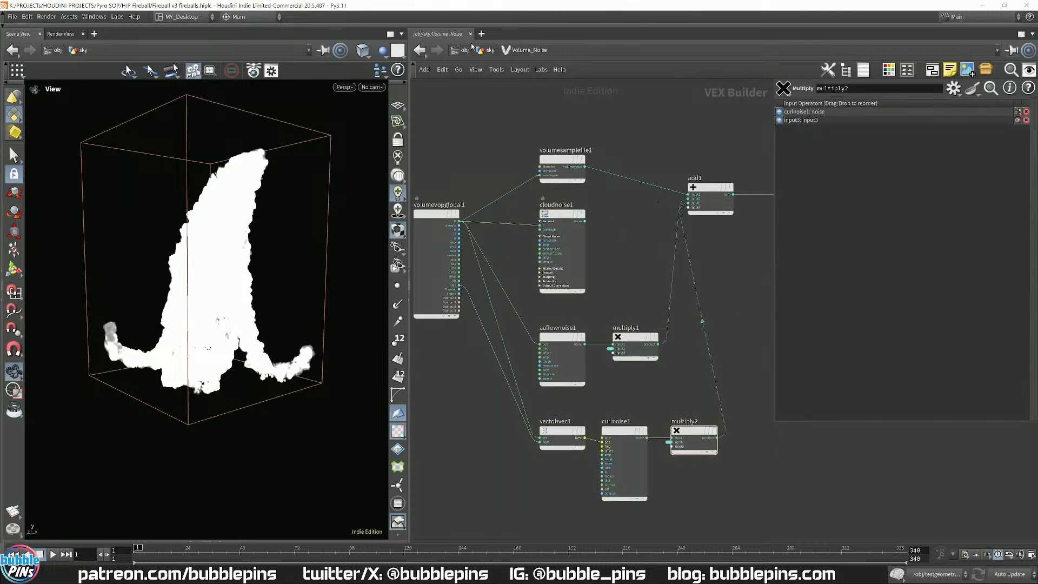
- Go back through the sky network into lopnet1 and open a preview window for karmarendersettings2
click(488, 50)
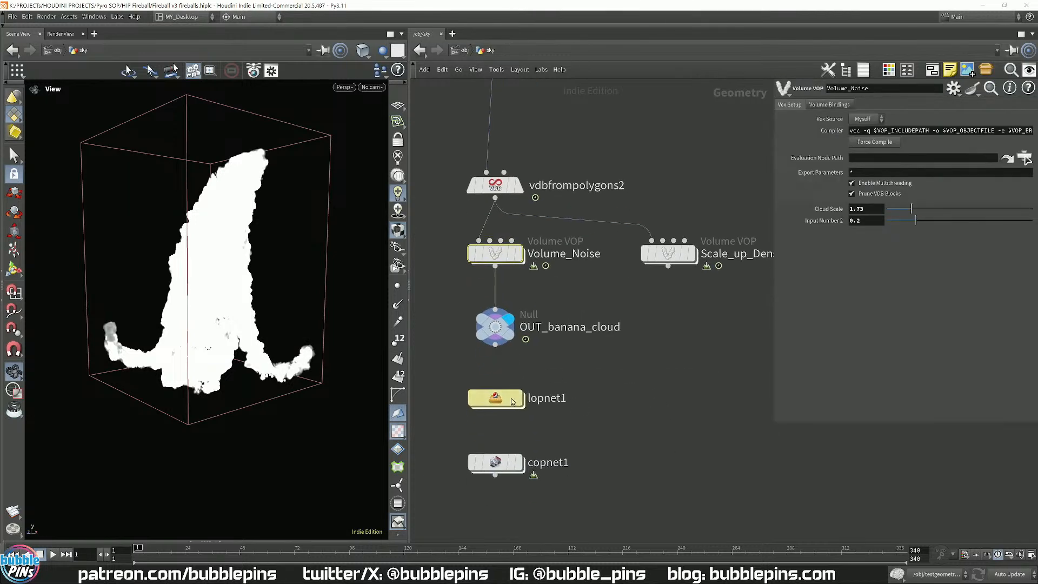
double_click(498, 404)
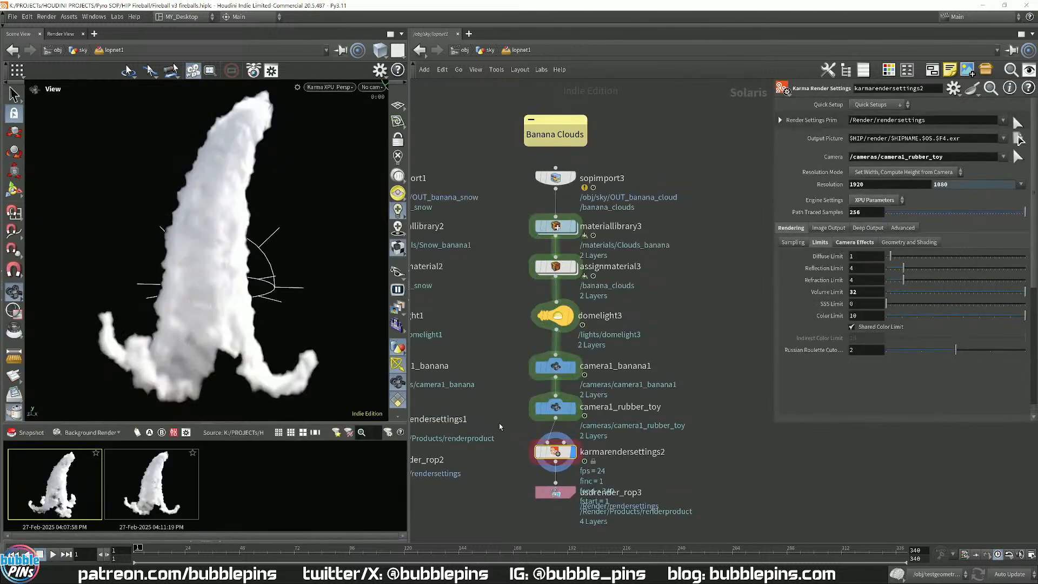
right_click(557, 451)
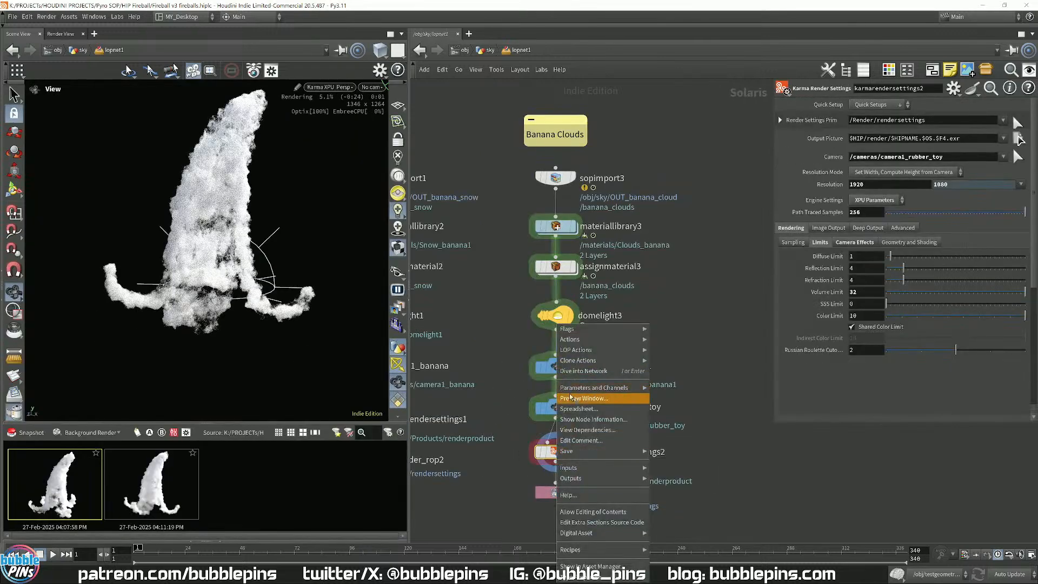
click(588, 403)
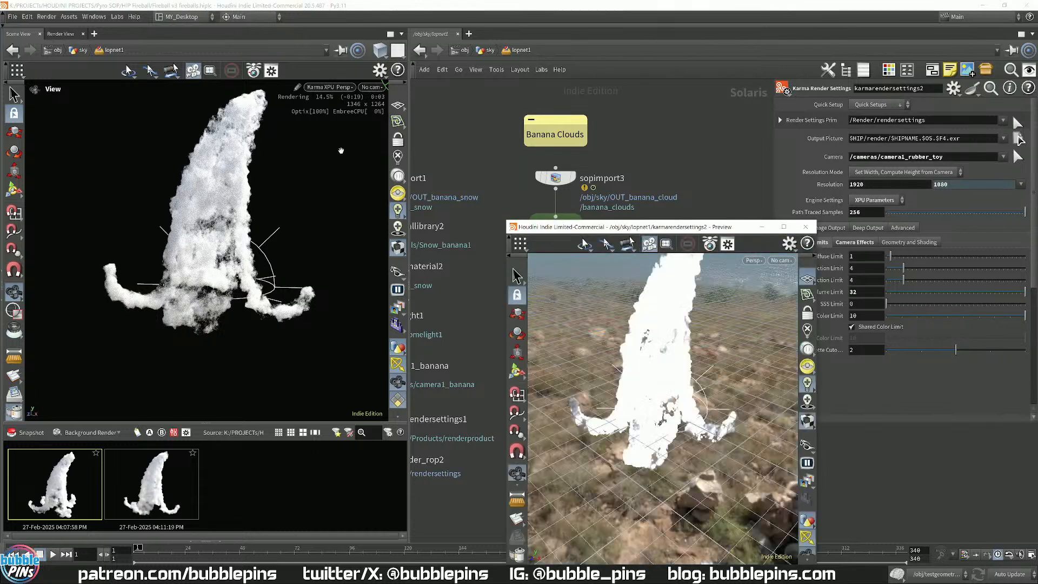
- Return to the sky network and place the karmarendersettings2 preview window, enlarged, over the scene view
click(487, 51)
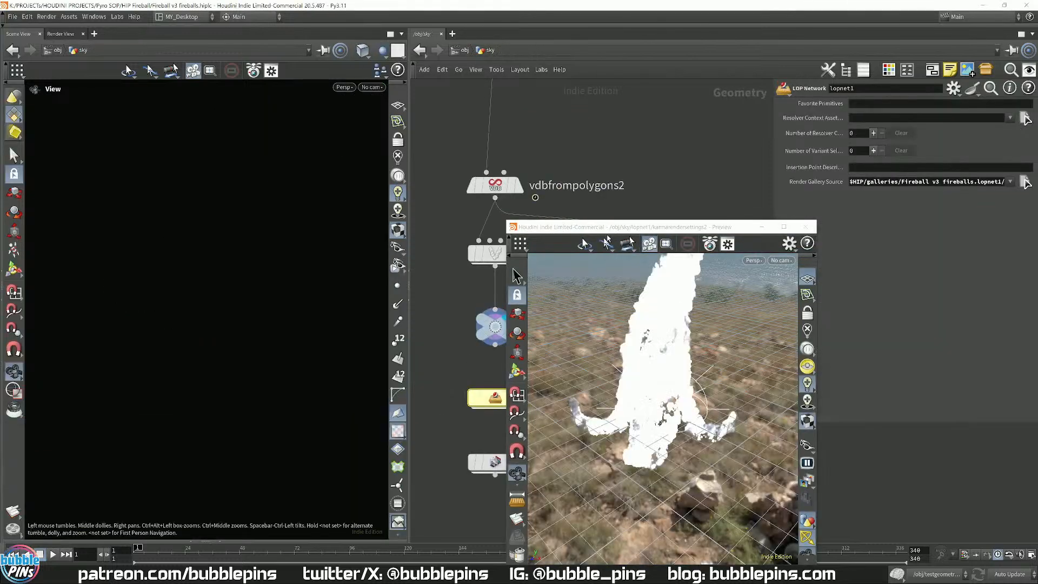
drag(615, 233, 173, 76)
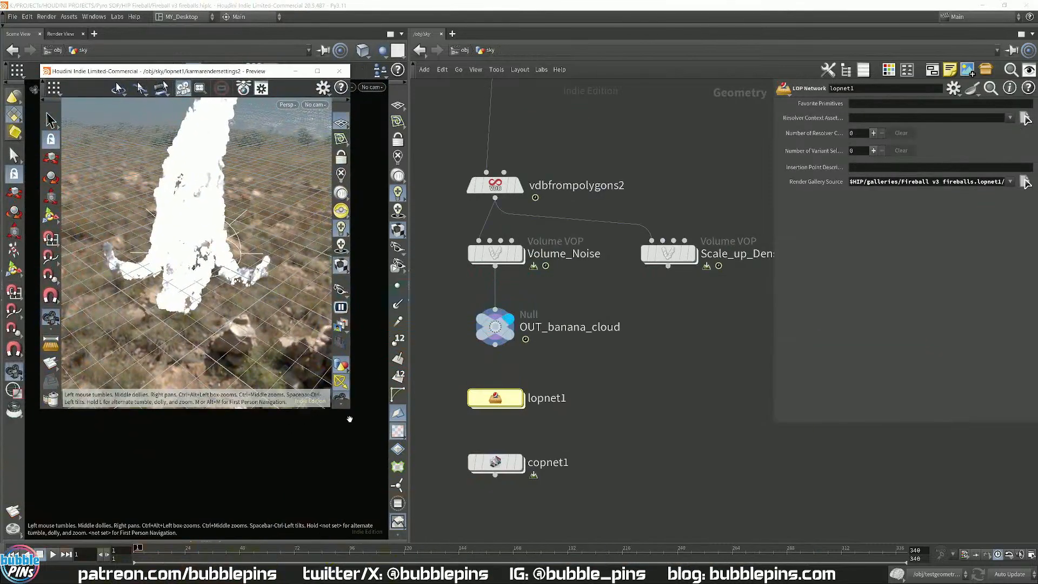
drag(348, 414, 406, 539)
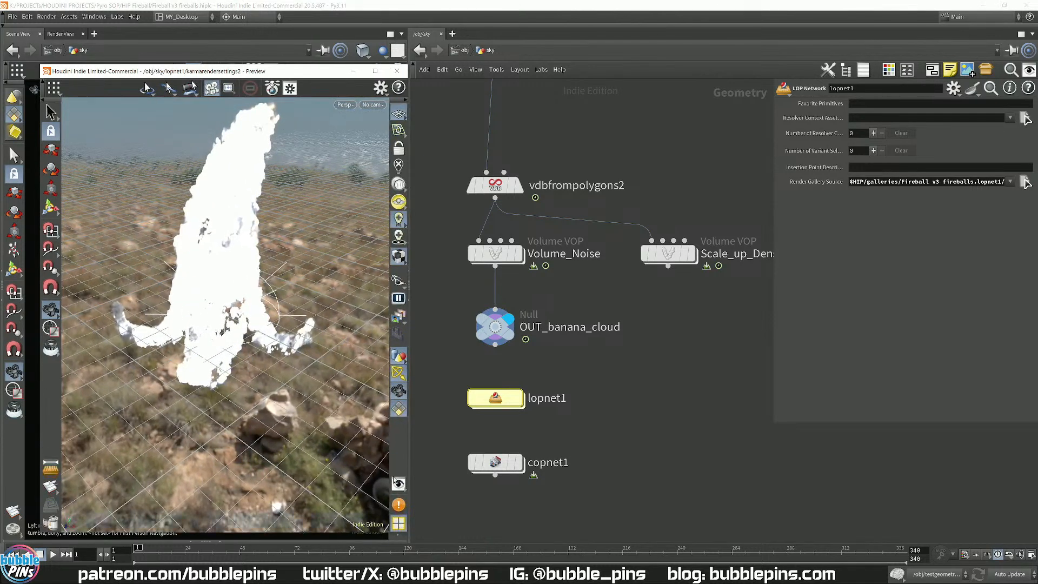
- Switch the preview window's renderer to Karma XPU and frame the whole banana cloud
click(347, 105)
click(357, 160)
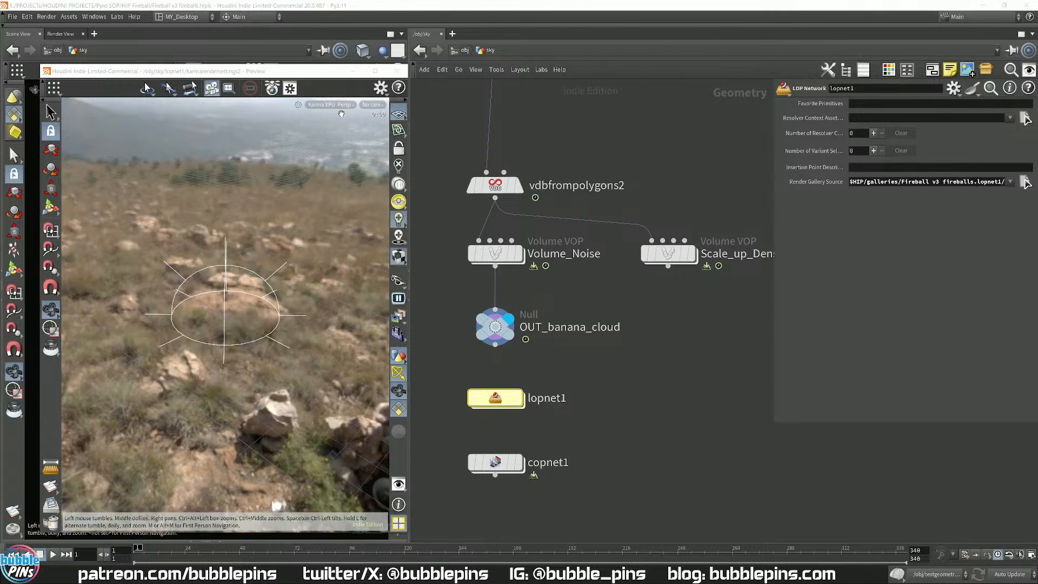
right_drag(273, 217, 286, 261)
drag(287, 261, 281, 239)
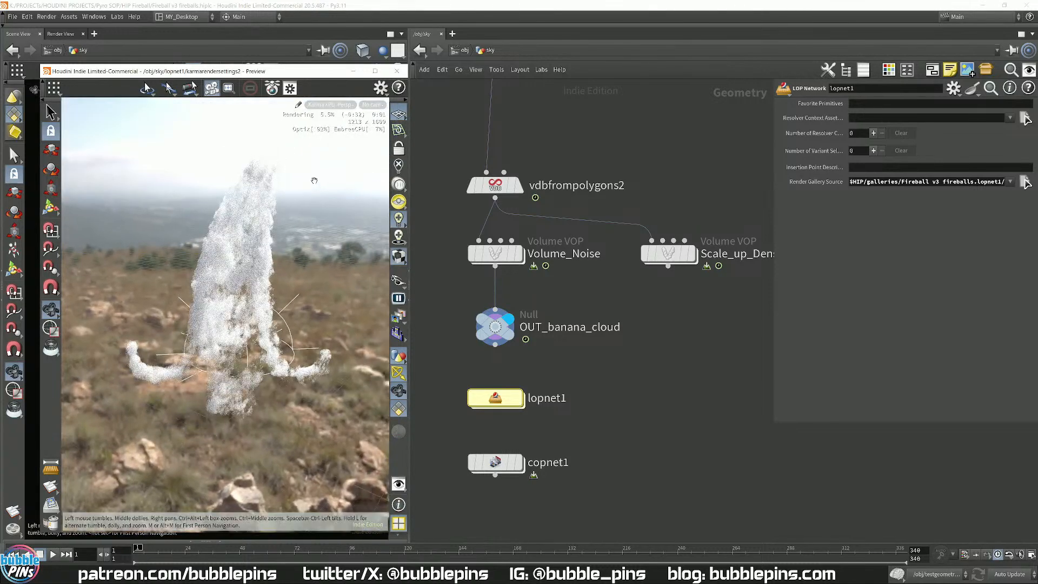
- Give the preview a Dark color scheme, without environment lights as backgrounds and without the reference grid
key(d)
click(342, 84)
click(187, 99)
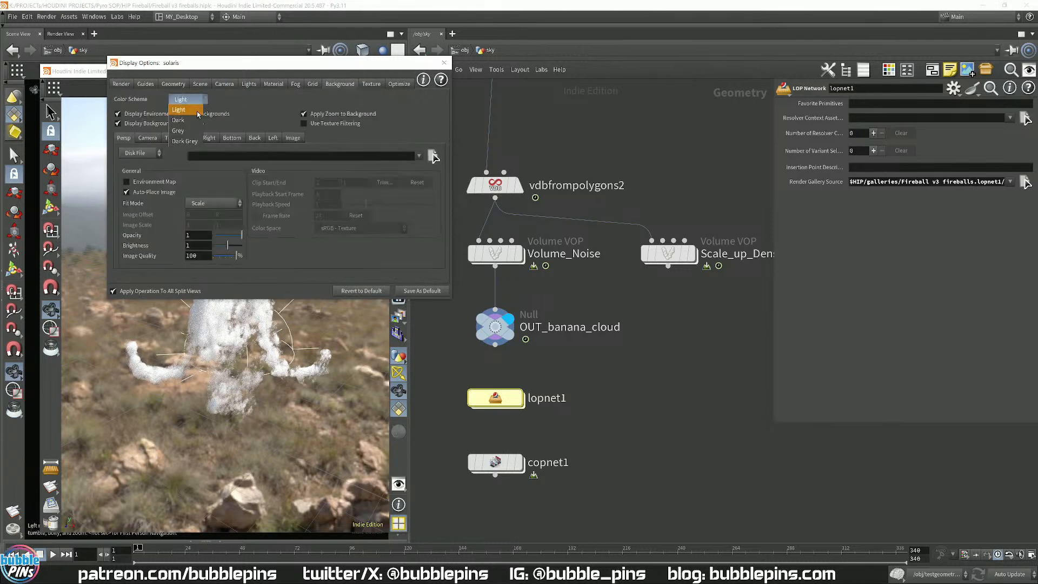
click(186, 123)
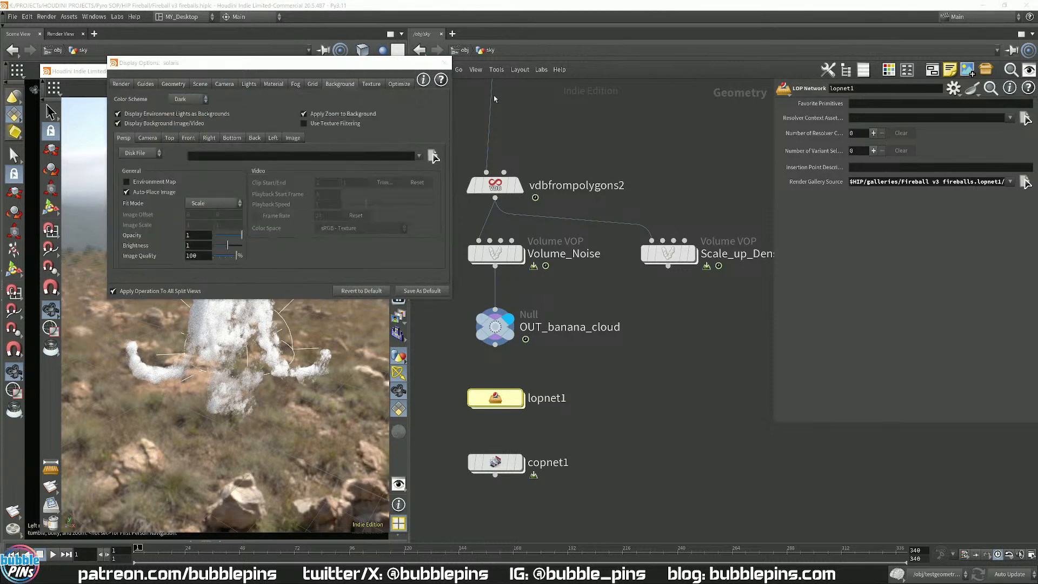
click(443, 64)
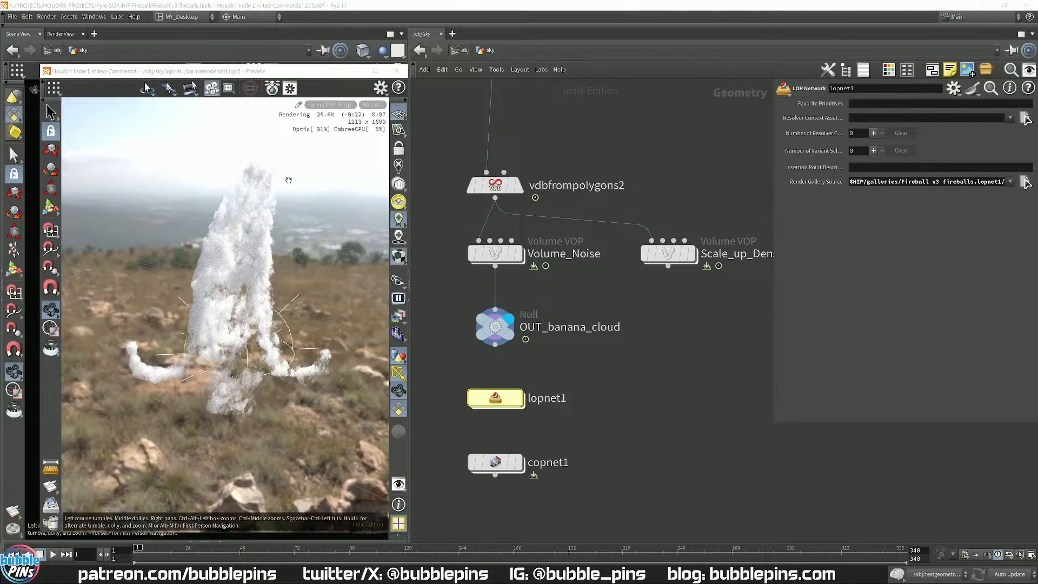
key(d)
click(180, 114)
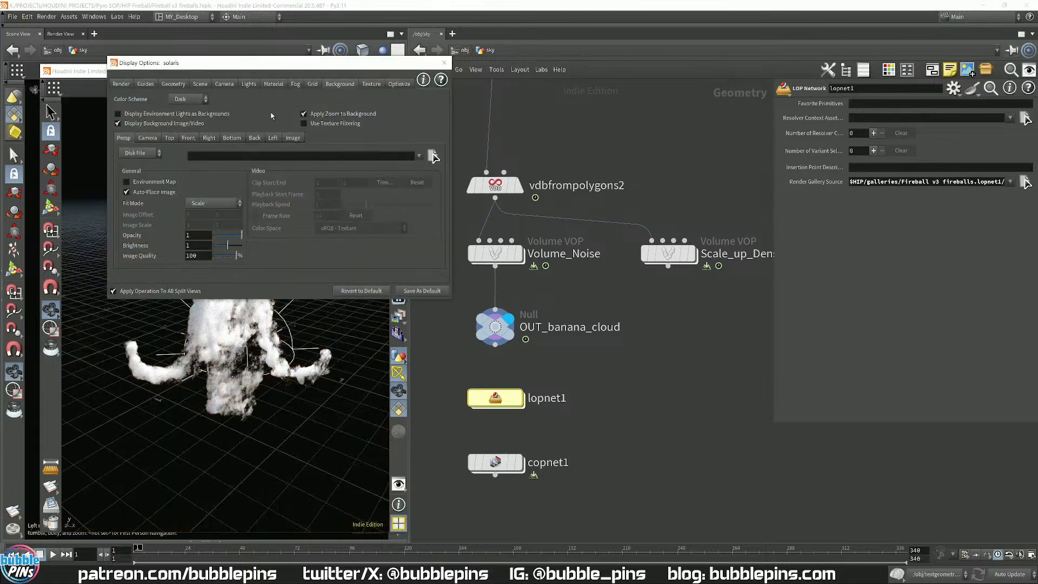
click(442, 64)
click(396, 119)
- Enlarge the preview window further and examine the cloud without cloud noise from several angles
drag(281, 250, 243, 278)
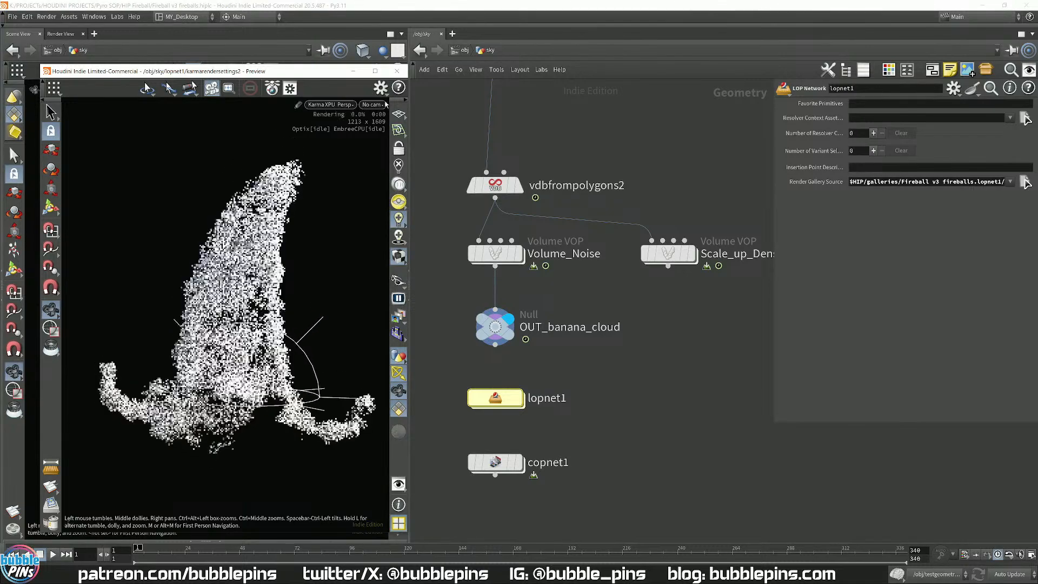
middle_drag(607, 137, 663, 155)
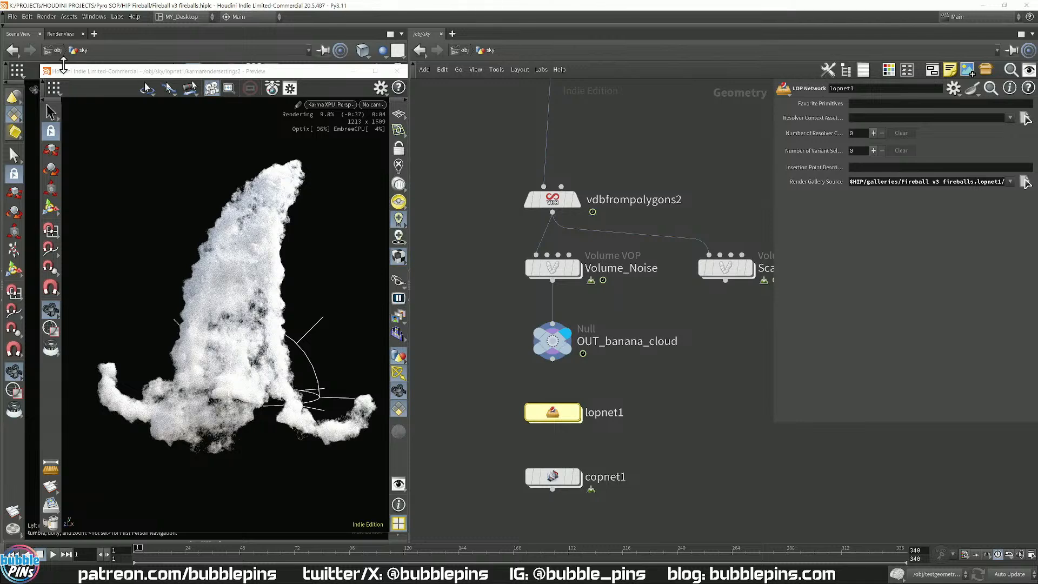
drag(45, 66, 14, 33)
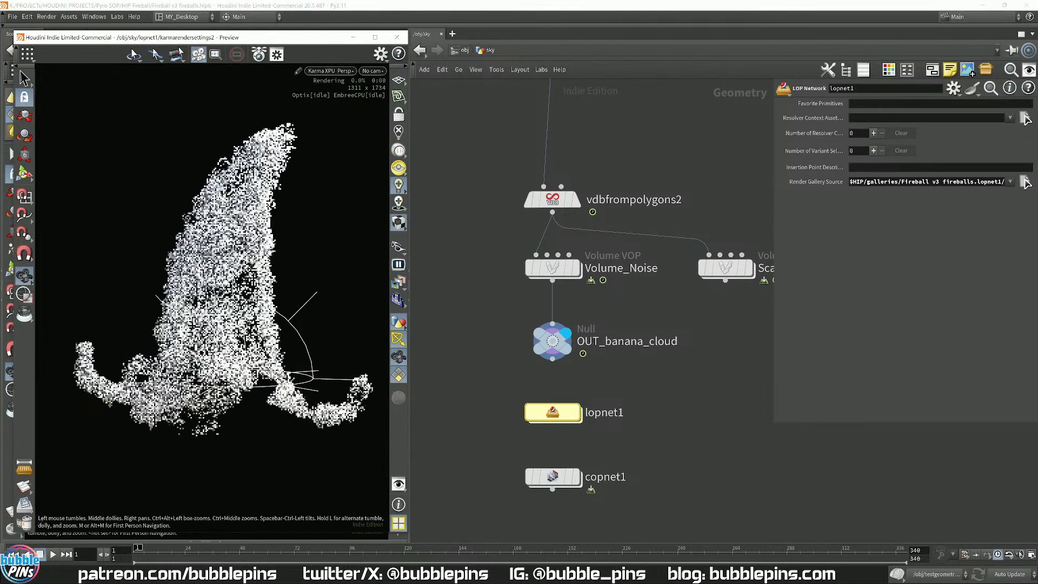
drag(272, 242, 200, 295)
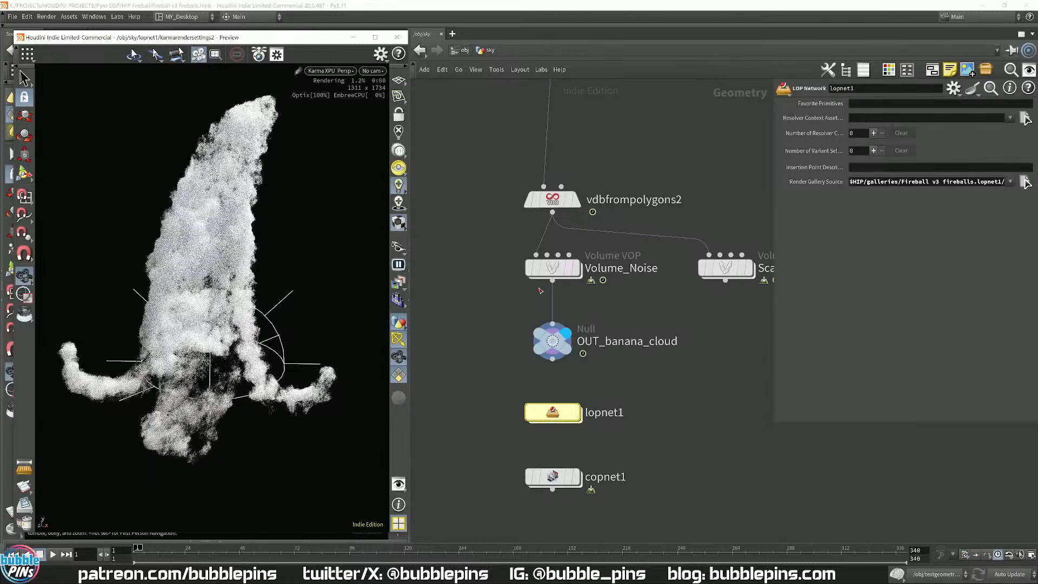
drag(497, 296, 625, 248)
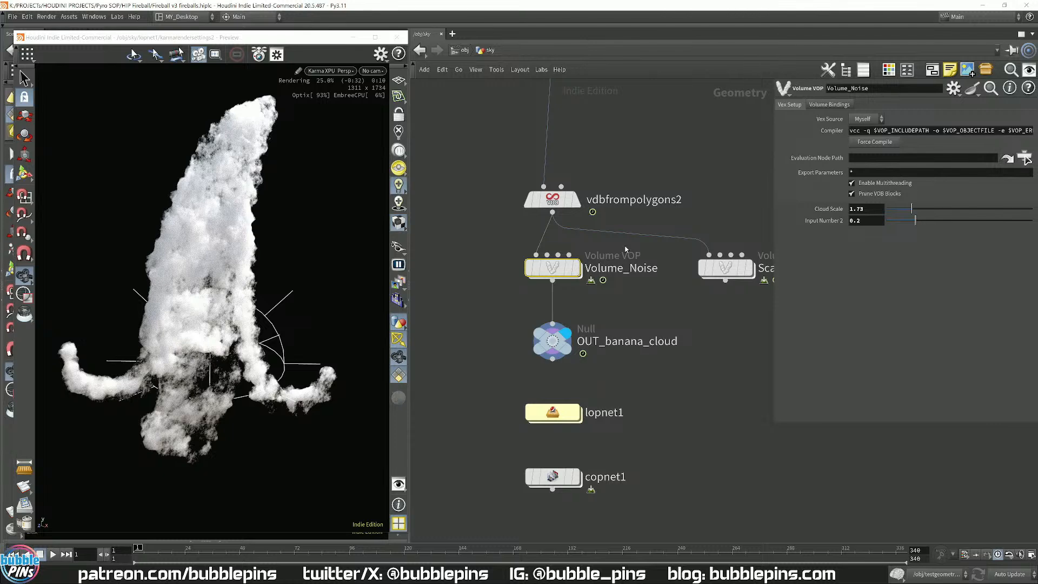
middle_drag(175, 196, 200, 211)
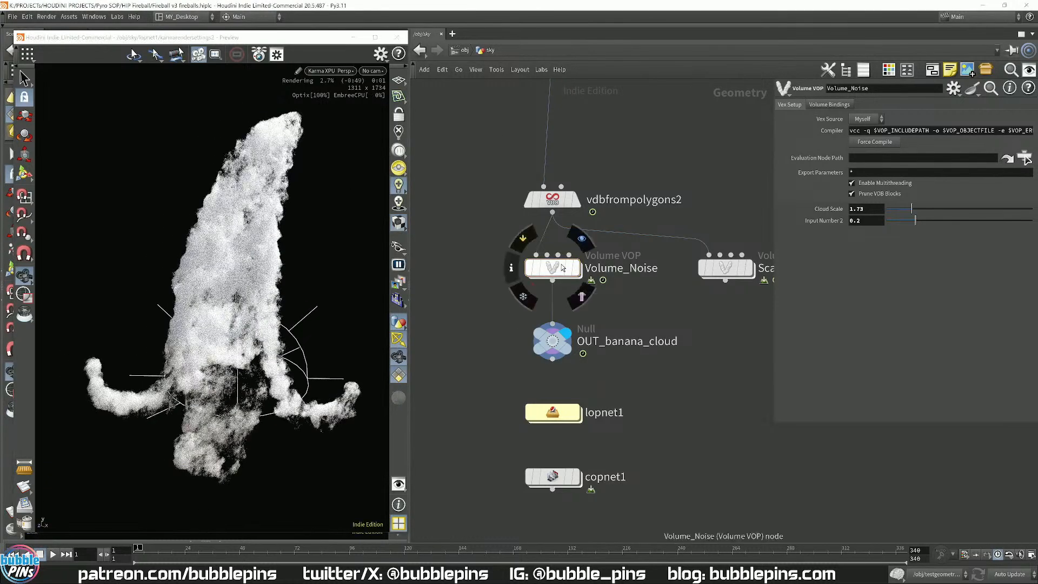
drag(275, 359, 238, 160)
right_drag(238, 160, 231, 199)
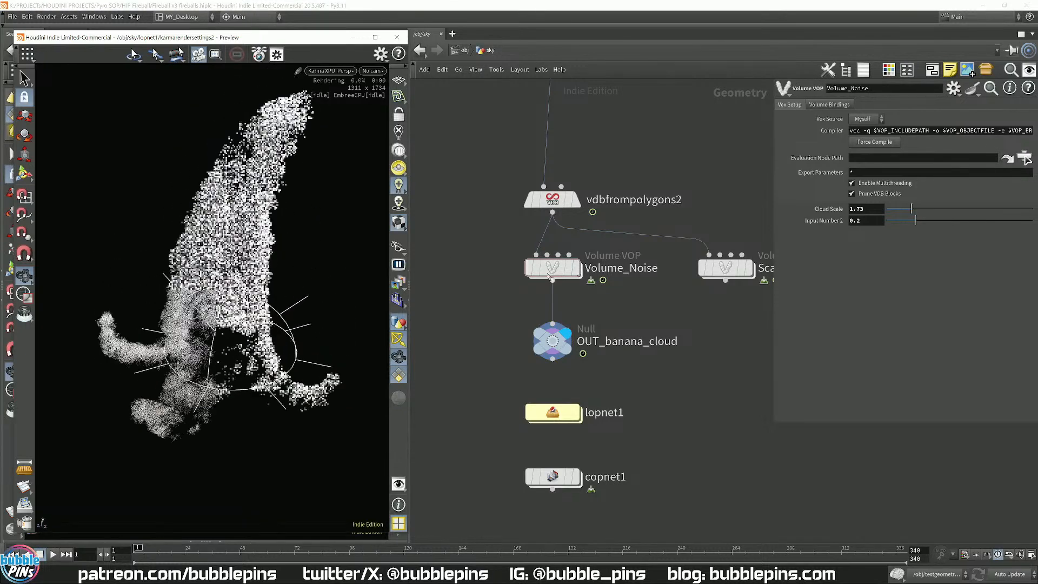
- Enter the Volume_Noise network and reconnect the cloudnoise1 output to add1
double_click(555, 268)
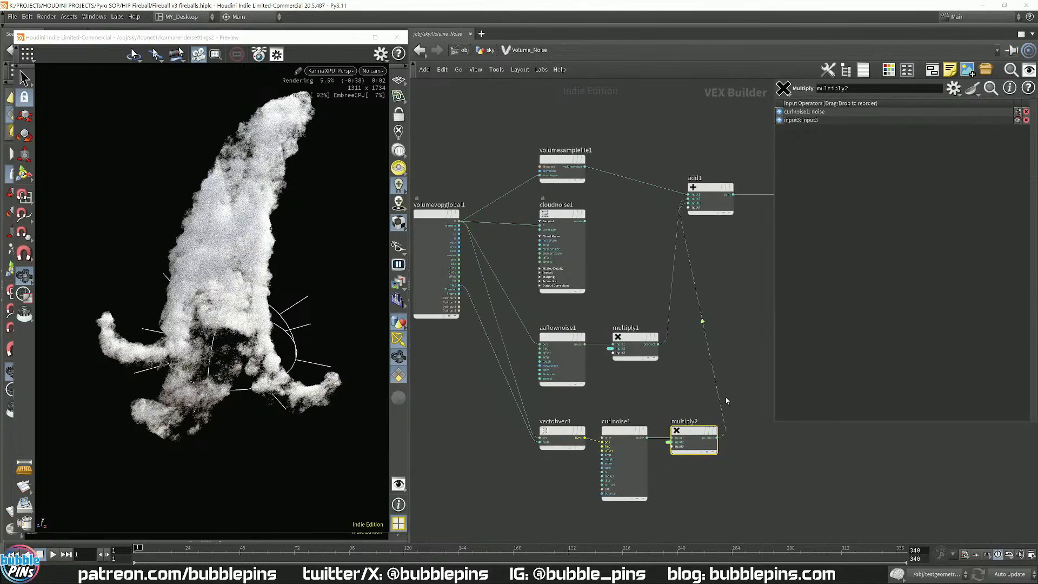
drag(527, 491, 763, 314)
drag(236, 336, 214, 321)
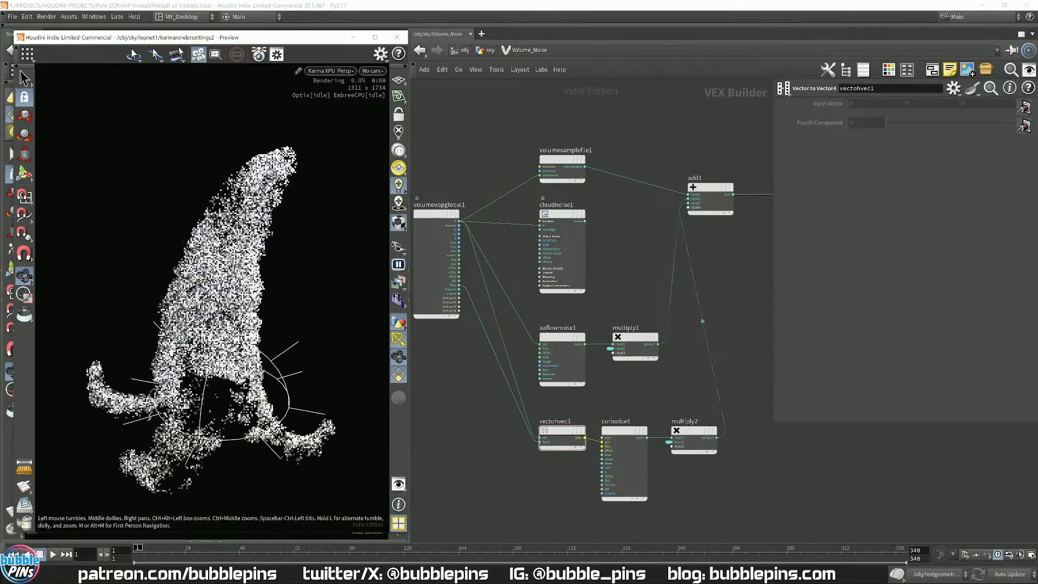
click(585, 221)
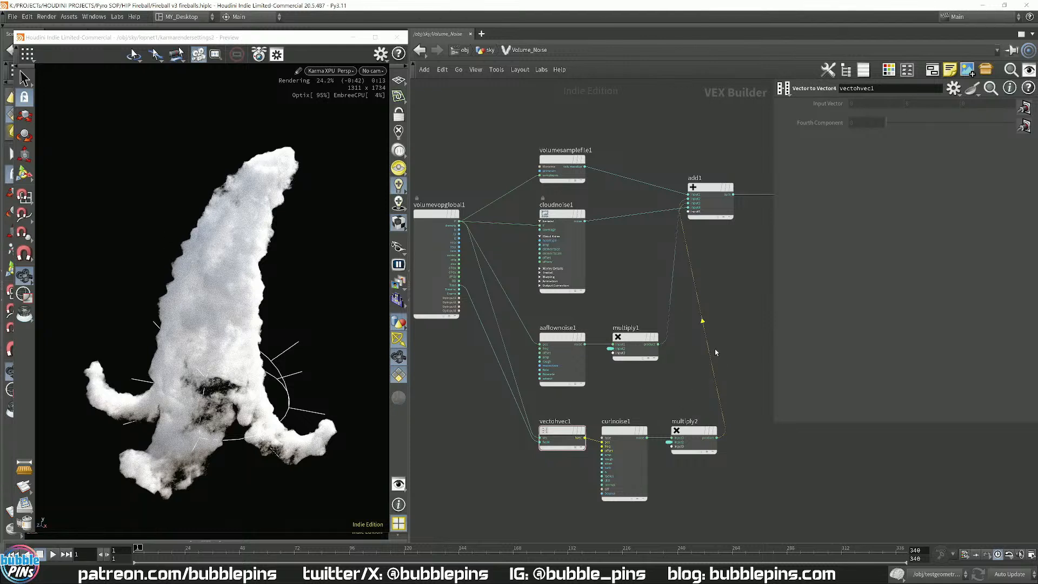
- Cut the wire between multiply2 and add1 and examine the cloud's edge close up without curl noise
key(Delete)
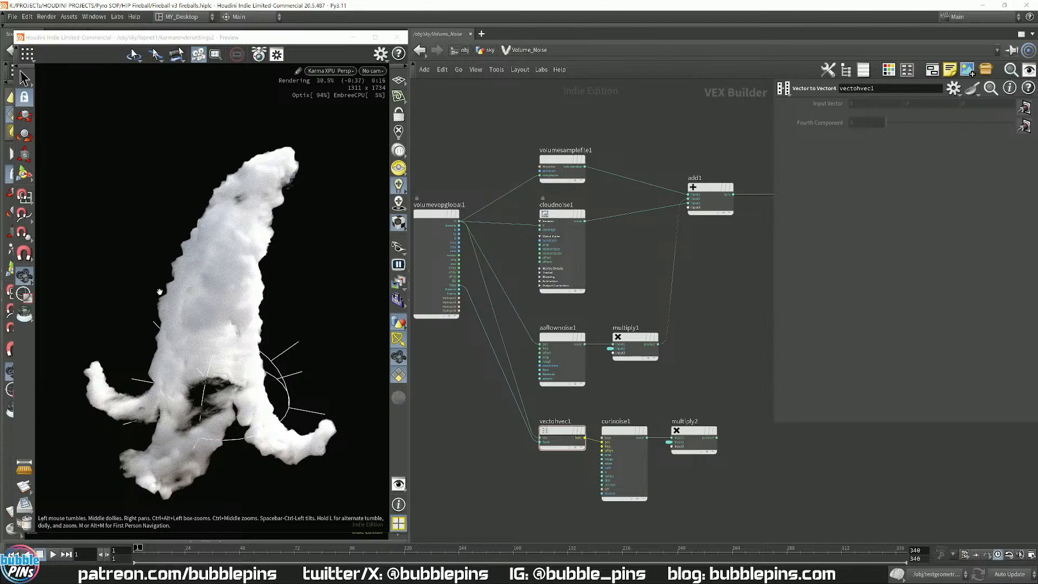
scroll(160, 292, up, 5)
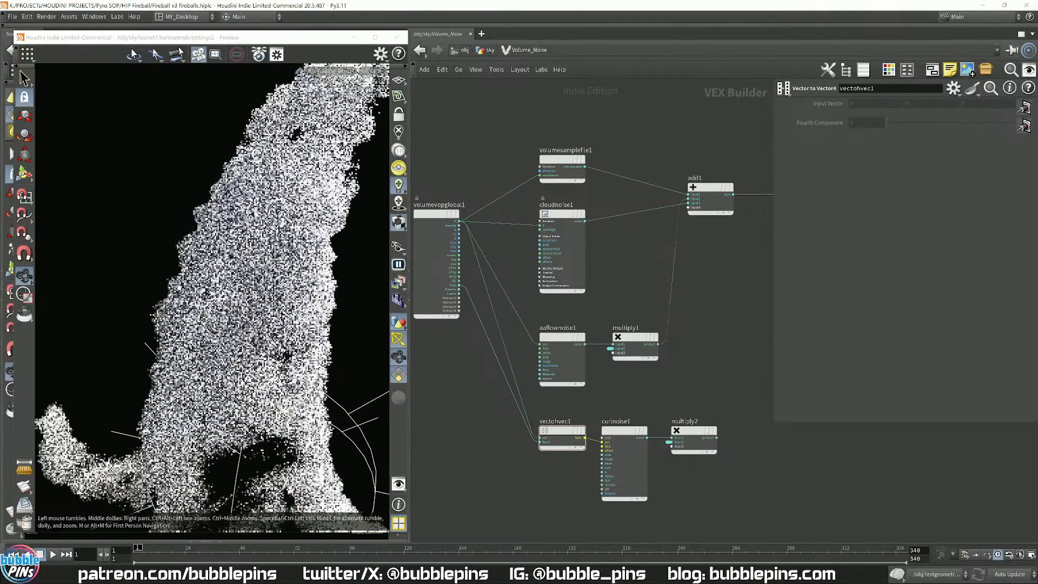
scroll(177, 288, up, 6)
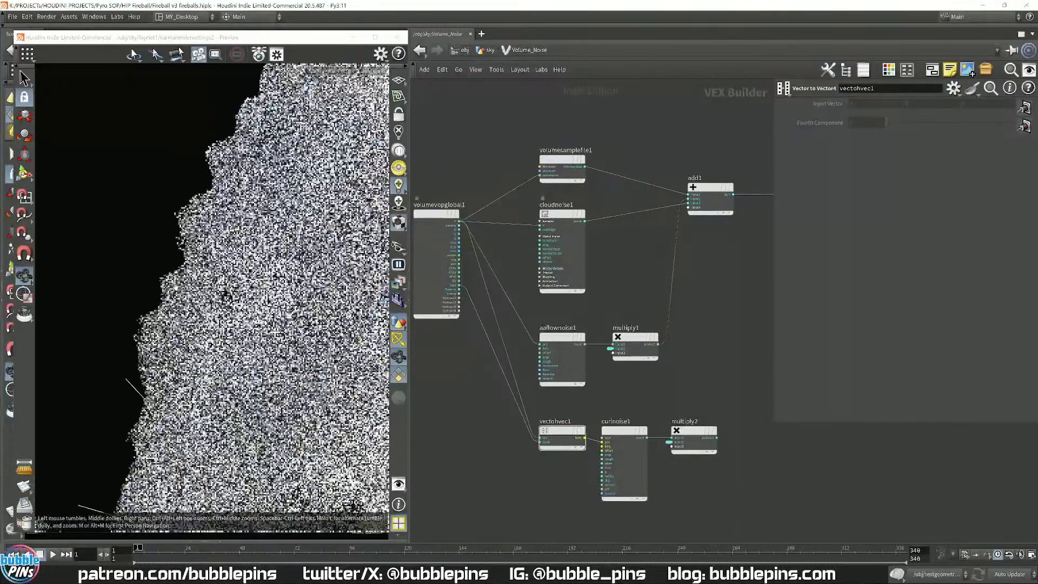
scroll(175, 288, up, 1)
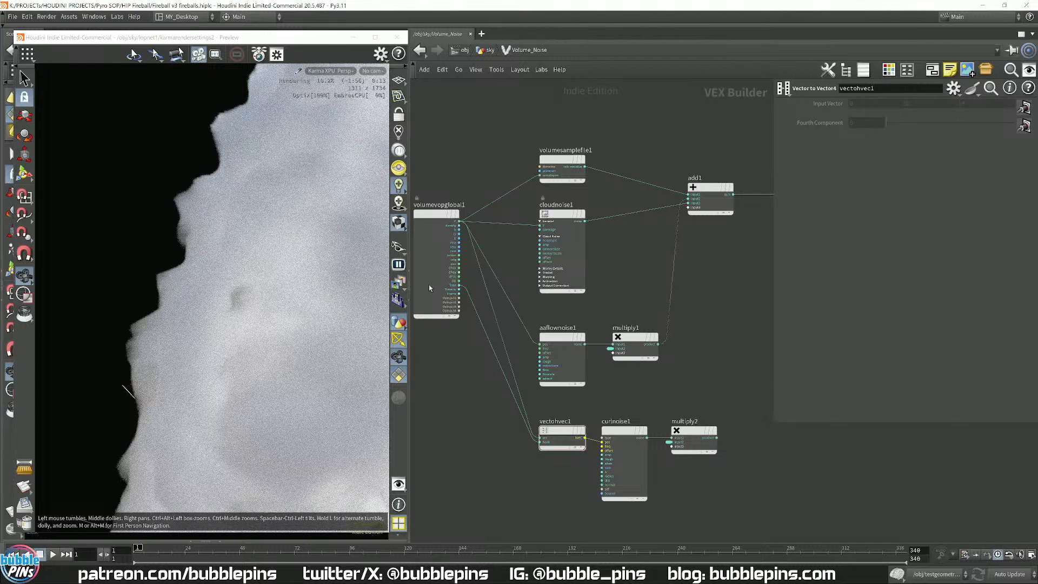
- Open the render gallery in the preview window and take a snapshot of the close-up without curl noise
click(717, 437)
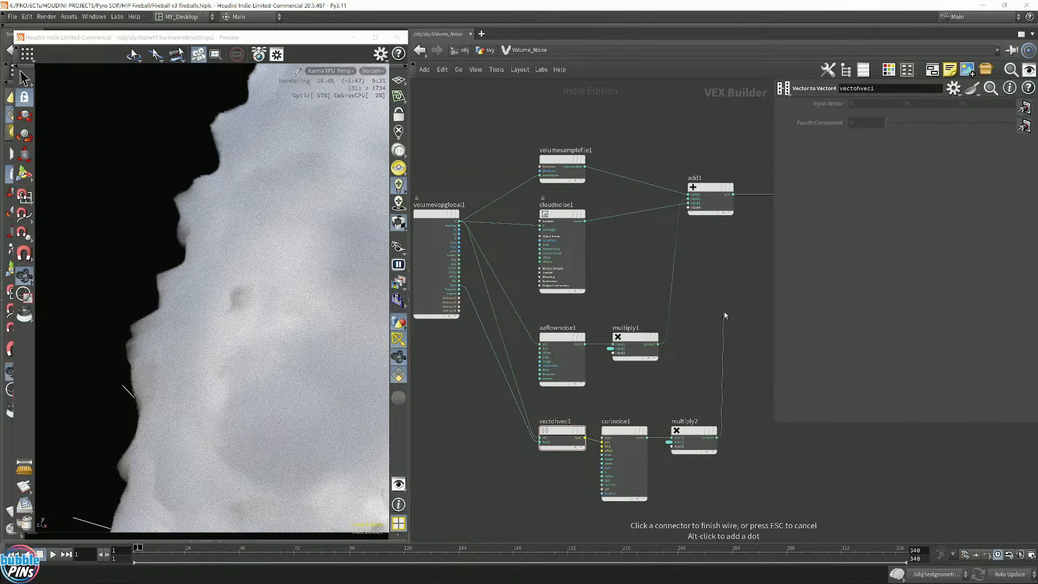
key(Escape)
click(24, 523)
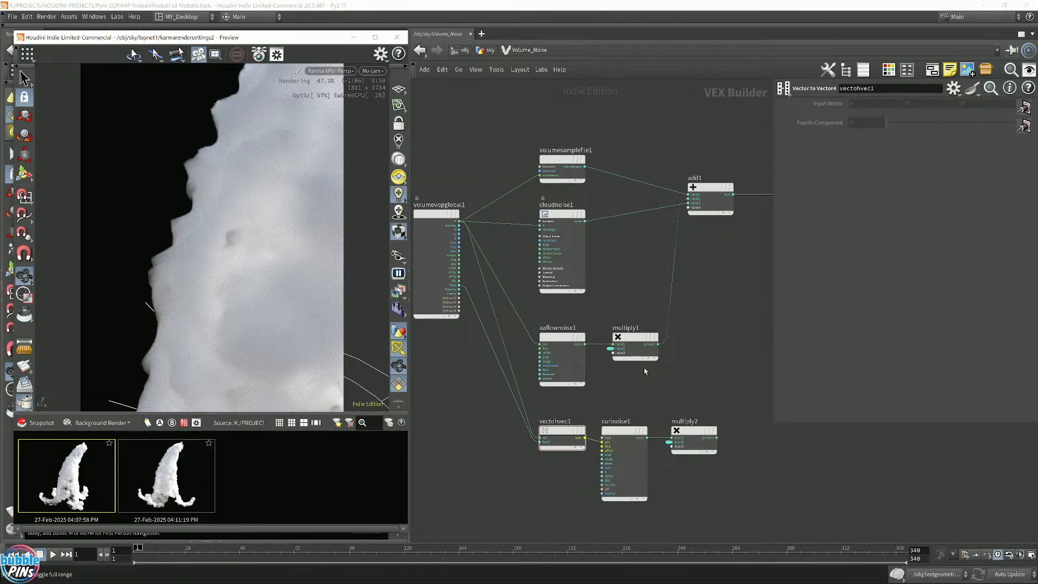
click(20, 424)
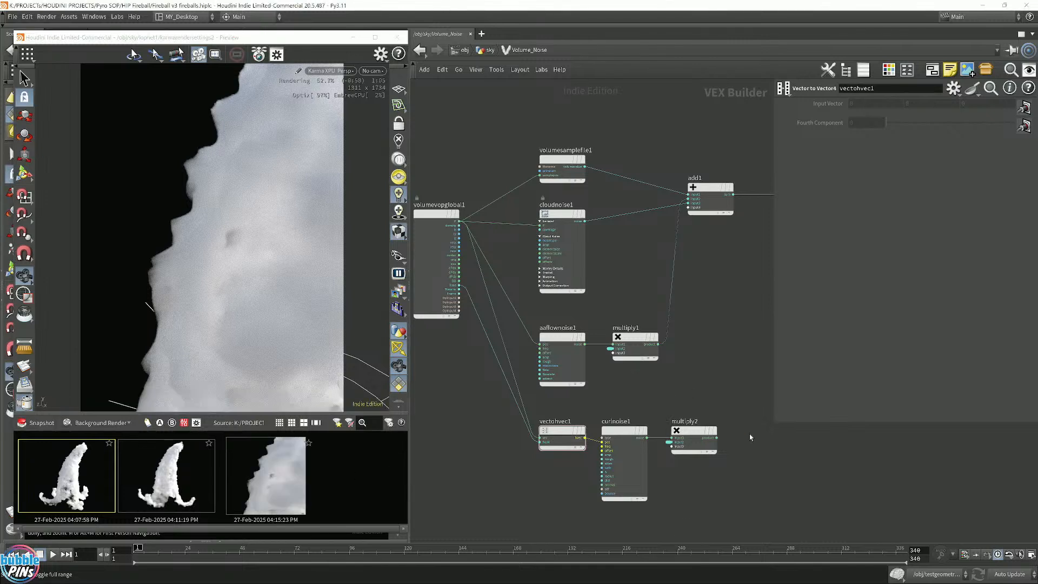
- Reconnect multiply2 to add1 and open the close-up snapshot in its own window beside the live render
click(717, 437)
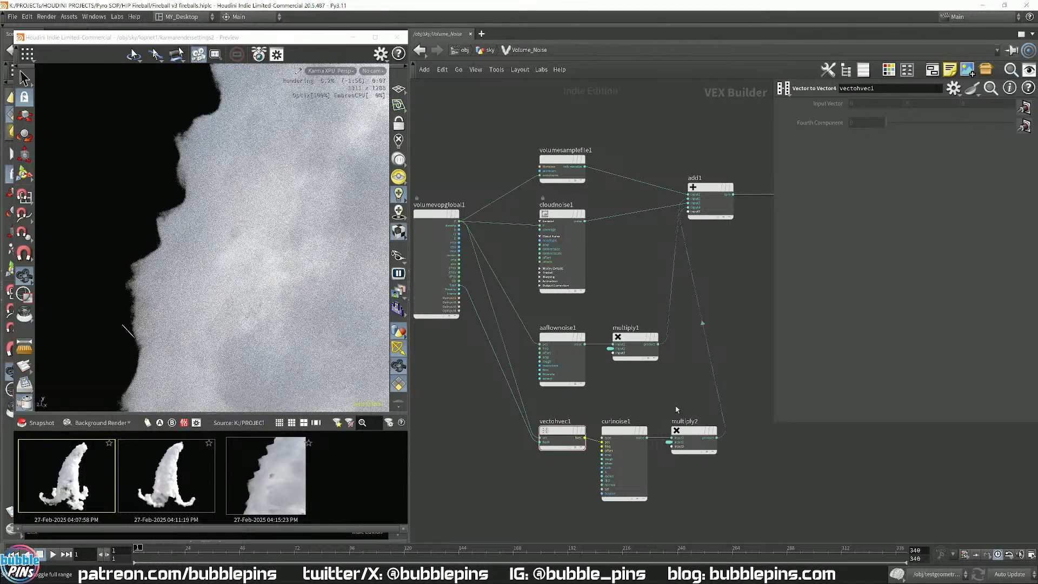
click(635, 457)
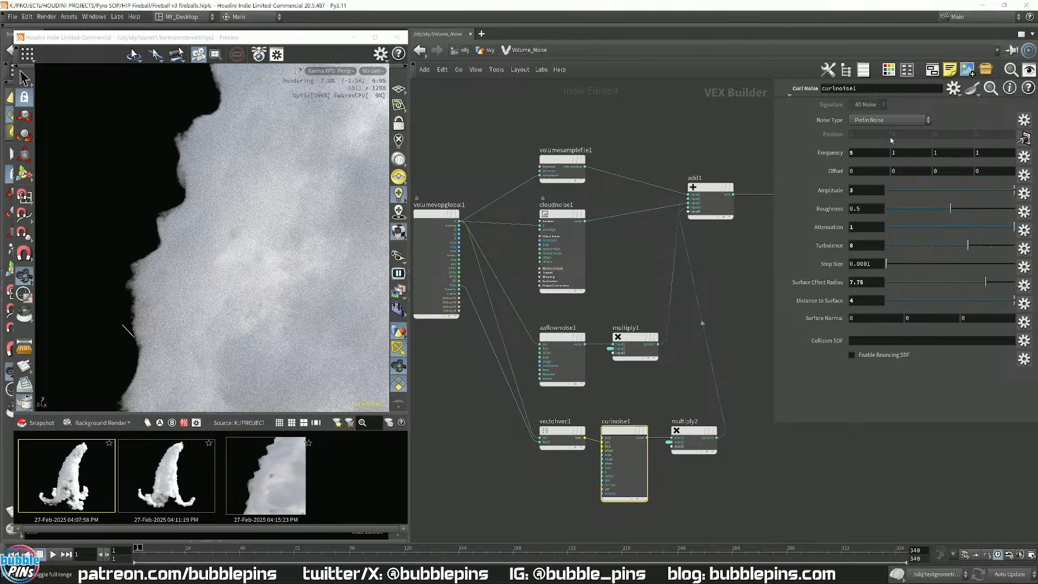
double_click(276, 480)
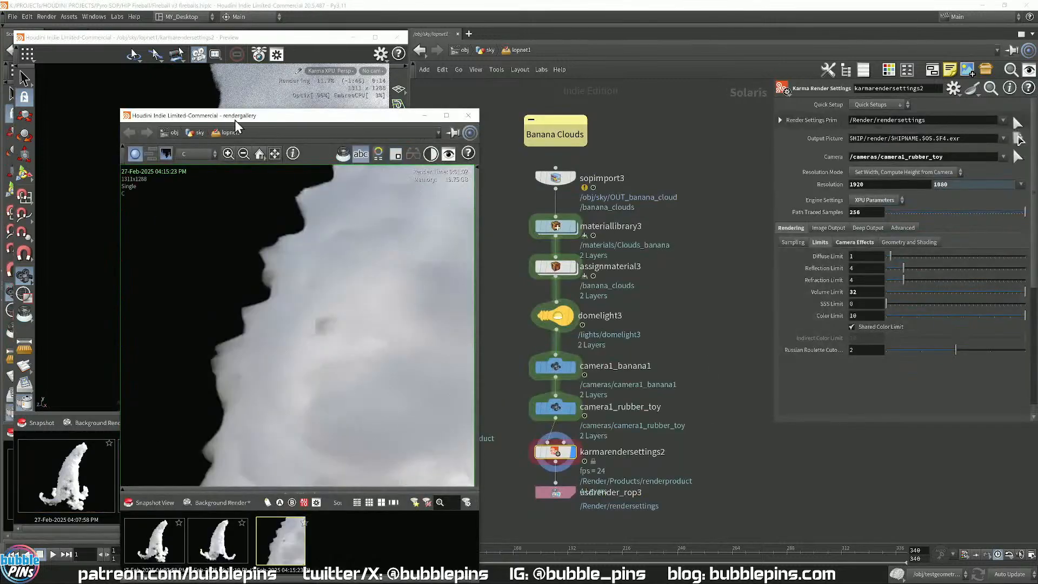
drag(236, 122, 411, 50)
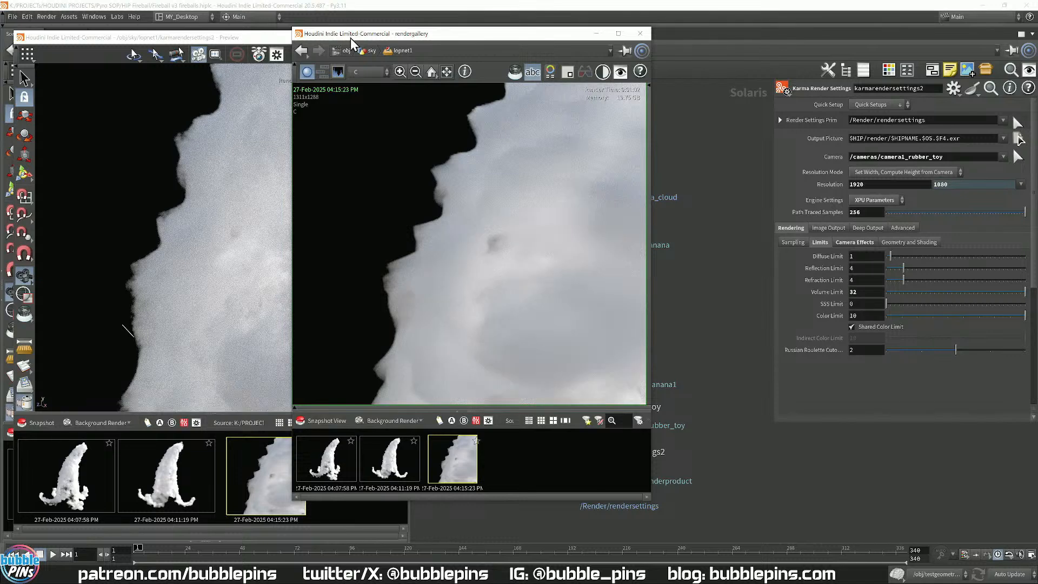
drag(348, 30, 315, 109)
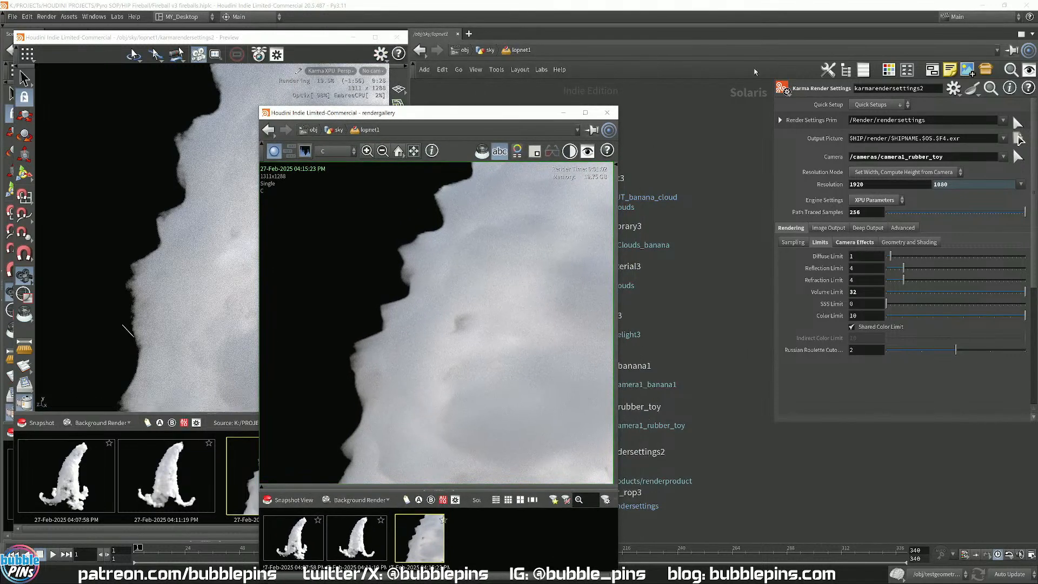
- Move the snapshot window out of the way and return to the curlnoise1 branch inside Volume_Noise
middle_drag(663, 324, 743, 306)
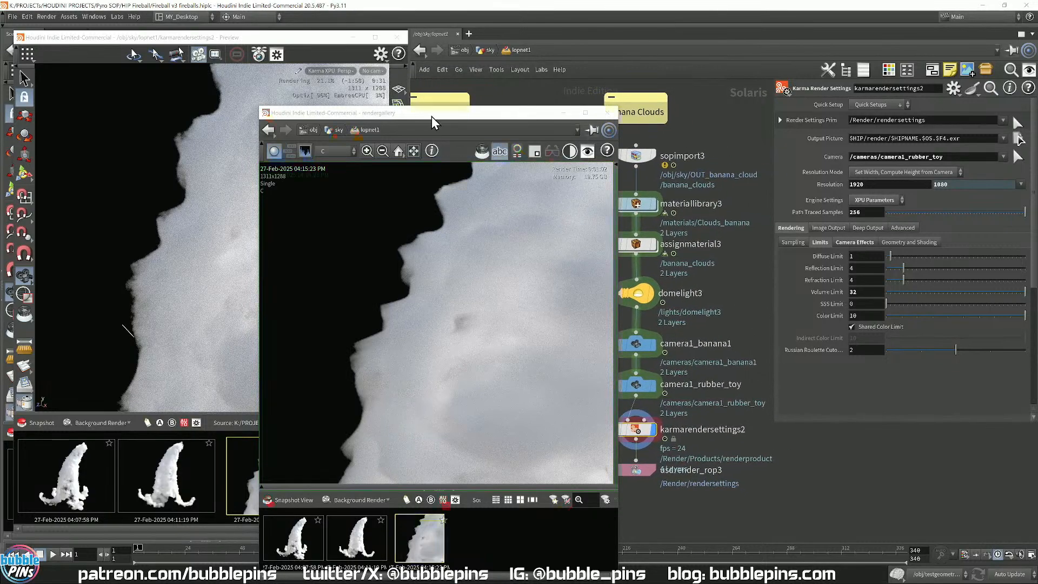
drag(432, 116, 315, 458)
click(486, 50)
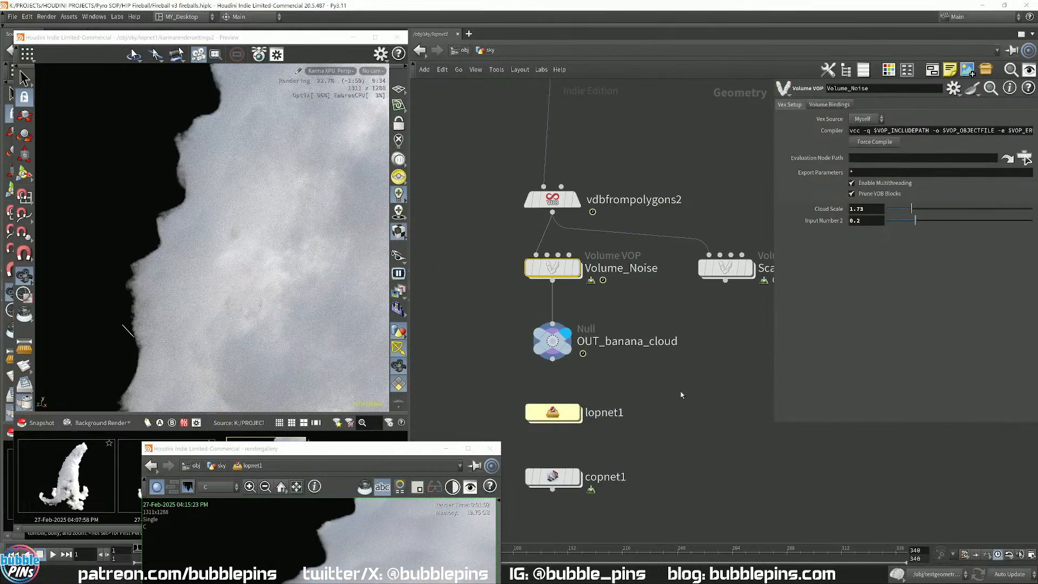
mouse_move(680, 405)
middle_down()
mouse_move(654, 403)
mouse_move(696, 397)
middle_up()
double_click(518, 266)
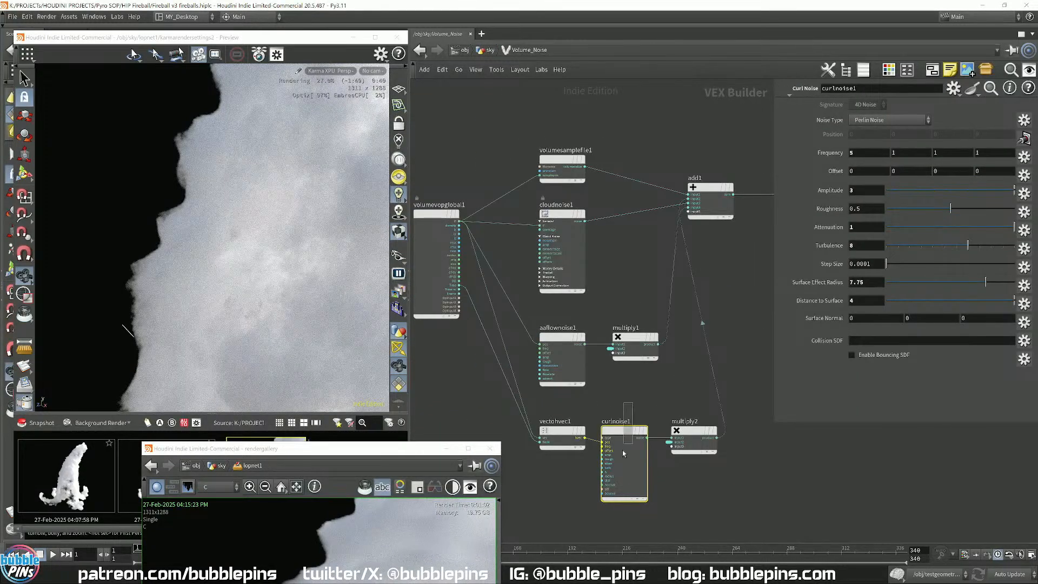
scroll(647, 393, up, 4)
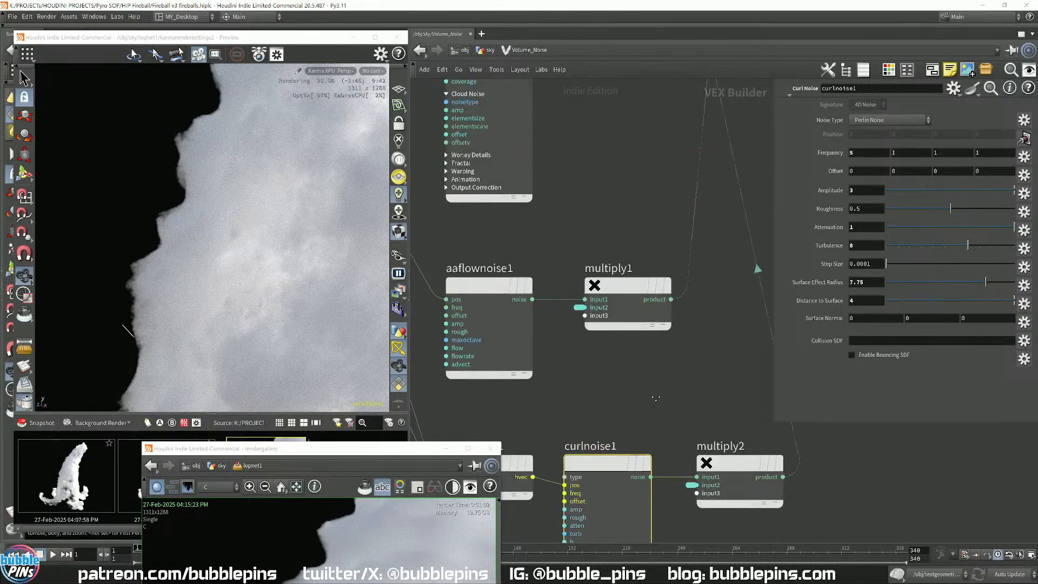
- Set the amplitude of curlnoise1 to 6
middle_drag(648, 394, 648, 238)
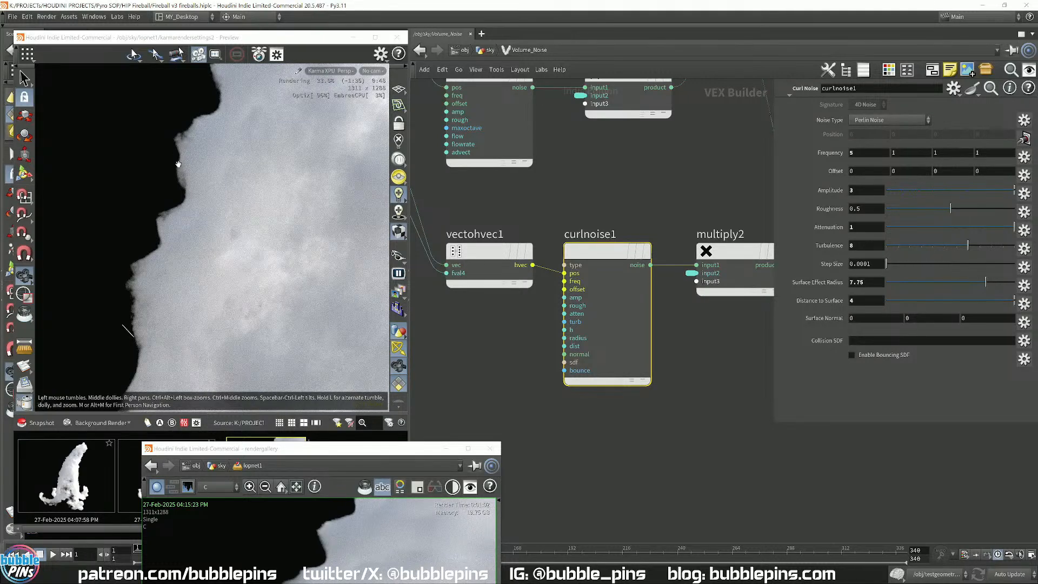
click(874, 191)
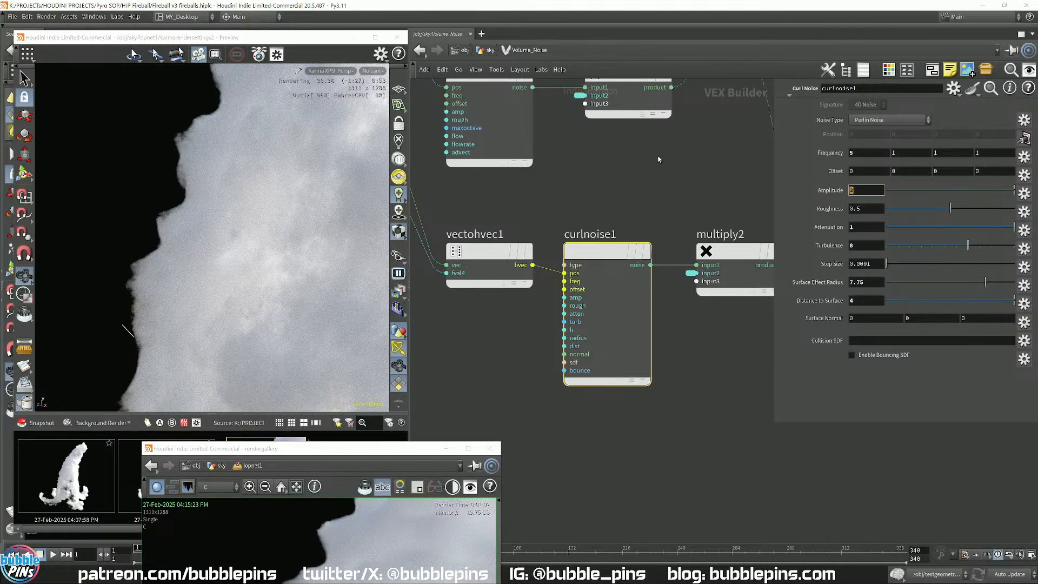
text(6)
key(Return)
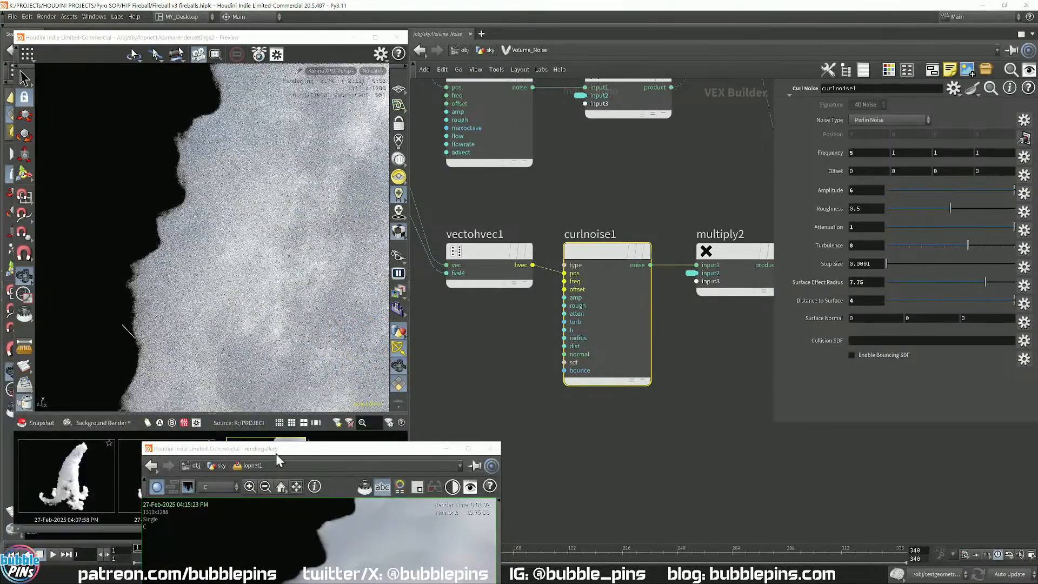
- Place the snapshot without curl noise beside the live render for comparison and take a new snapshot of the close-up
drag(264, 451, 414, 67)
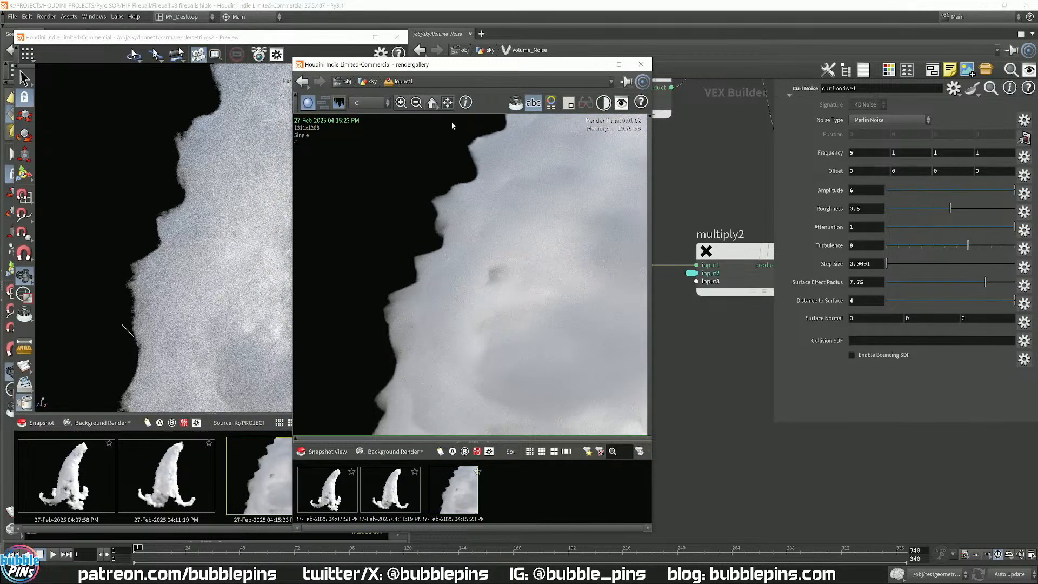
drag(414, 65, 431, 129)
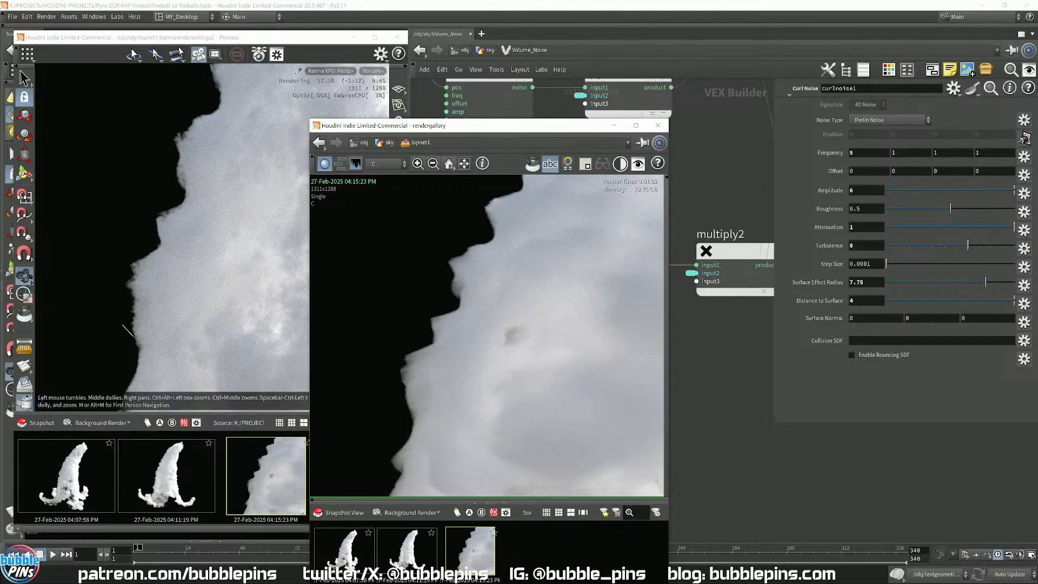
drag(377, 127, 547, 129)
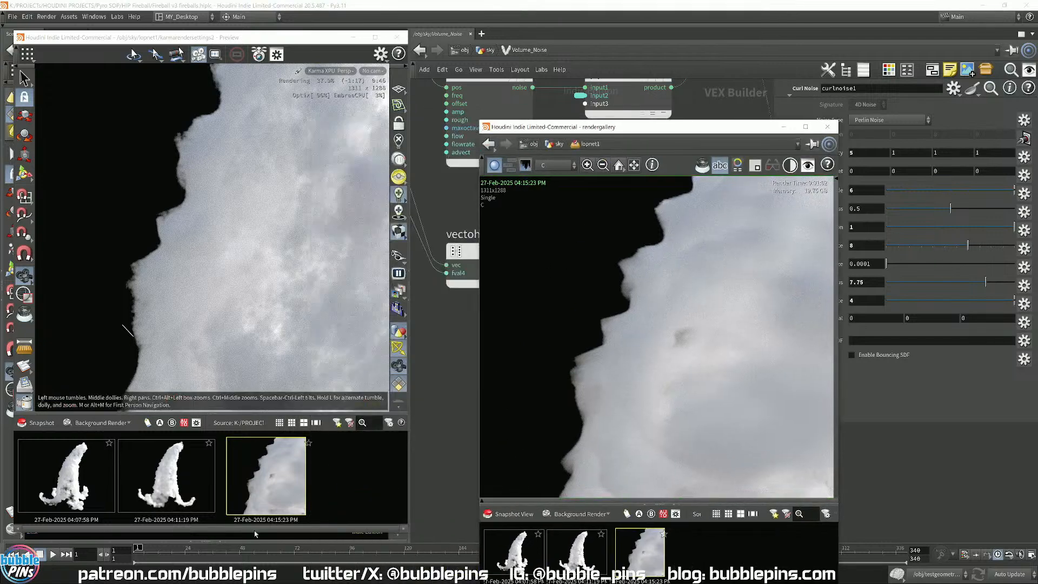
click(40, 427)
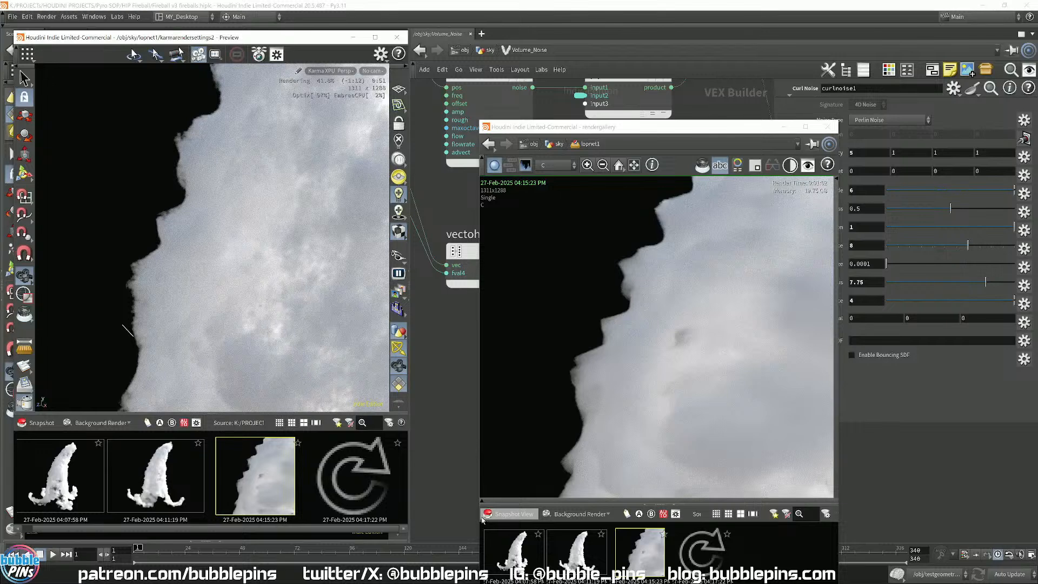
- Raise the roughness of curlnoise1 to 0.762 and move the snapshot window clear of the node network
drag(599, 125, 387, 280)
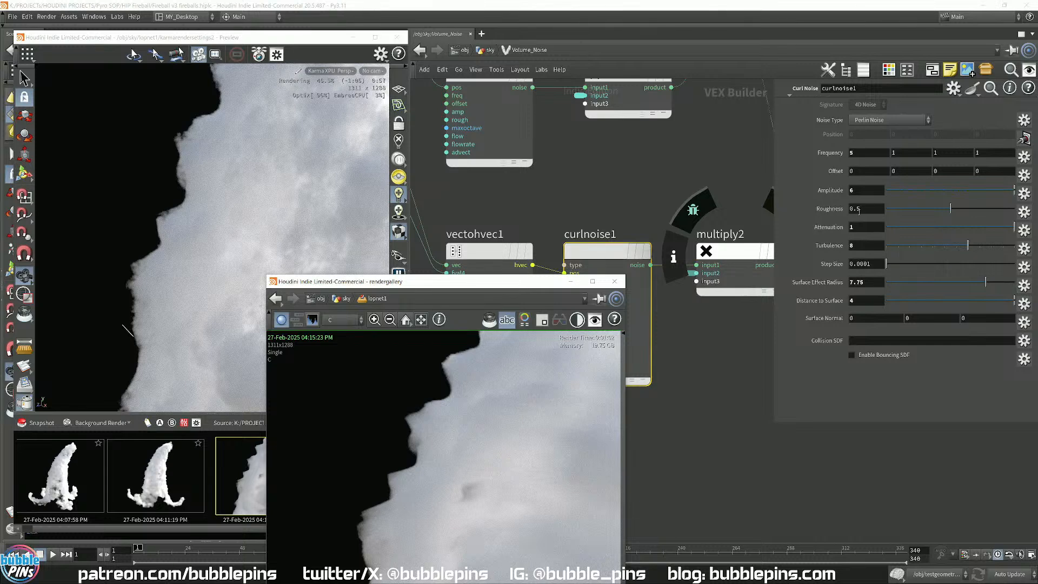
drag(949, 209, 985, 212)
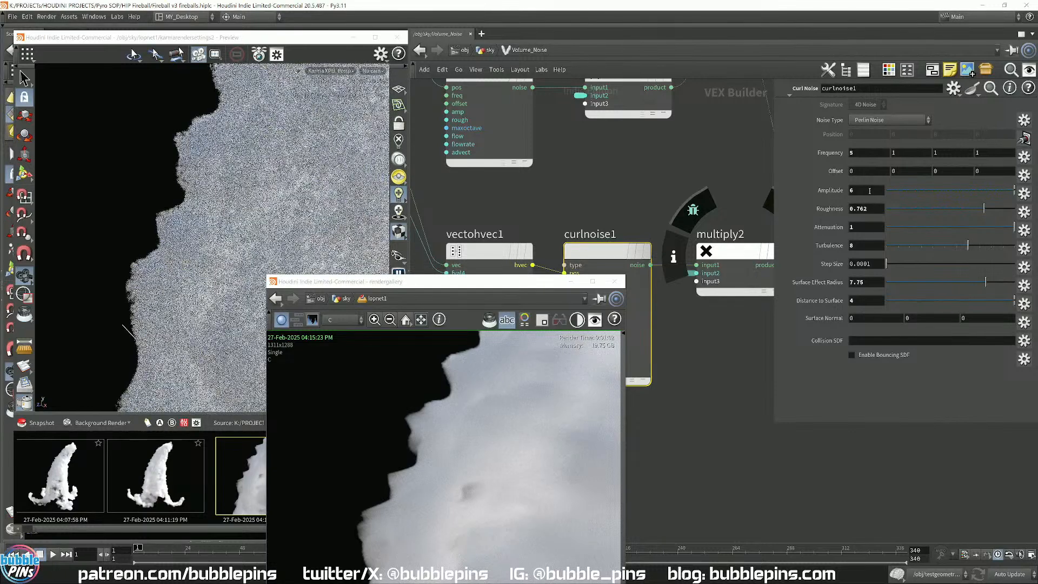
mouse_move(270, 41)
mouse_down()
mouse_move(291, 50)
mouse_move(268, 46)
mouse_up()
mouse_move(604, 166)
middle_down()
mouse_move(626, 167)
mouse_move(606, 167)
middle_up()
drag(483, 283, 471, 391)
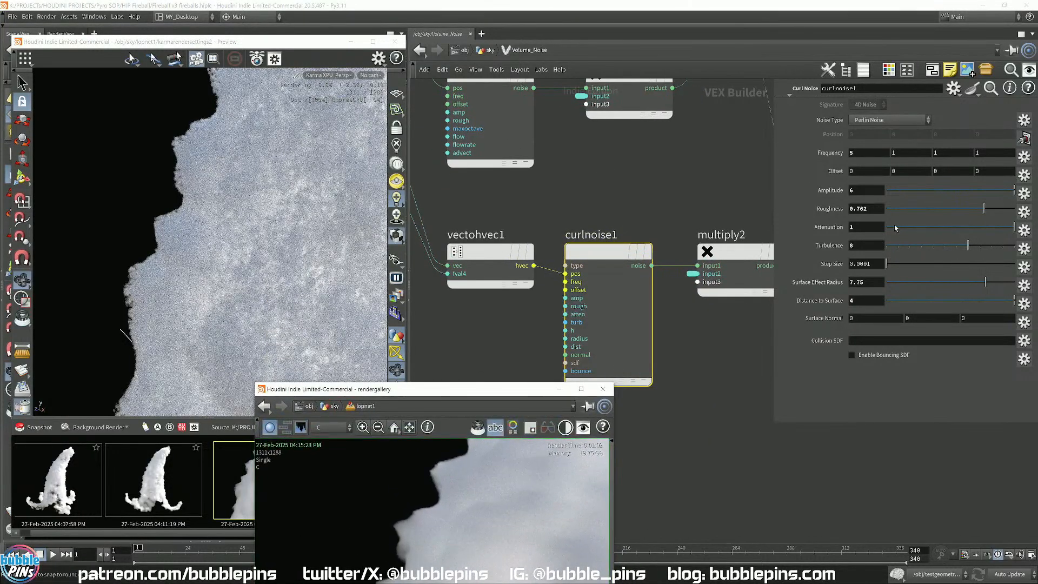
- Set the amplitude of curlnoise1 to 9
click(865, 192)
double_click(865, 193)
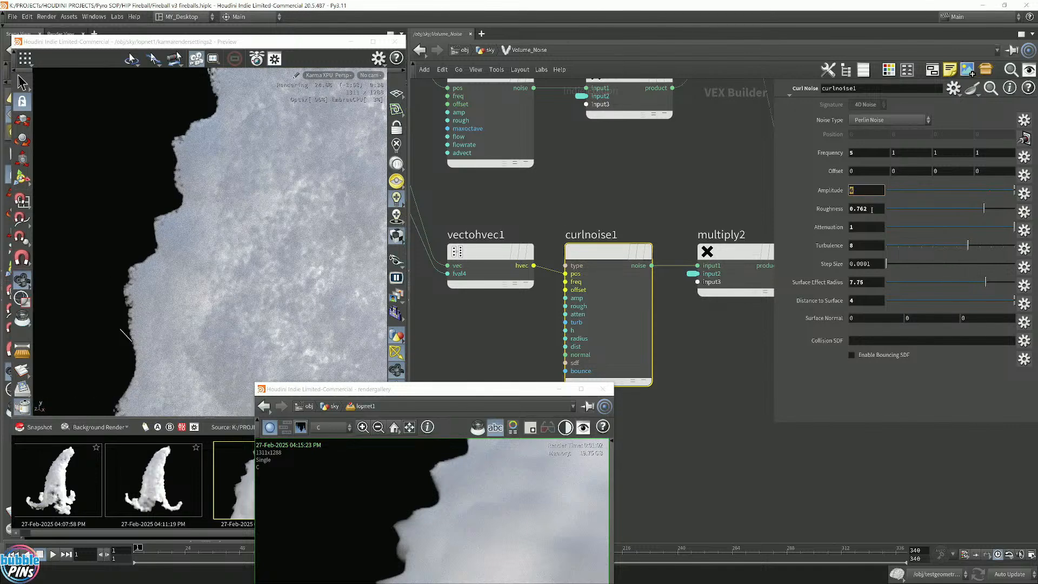
click(860, 193)
drag(860, 192, 789, 183)
text(9)
key(Return)
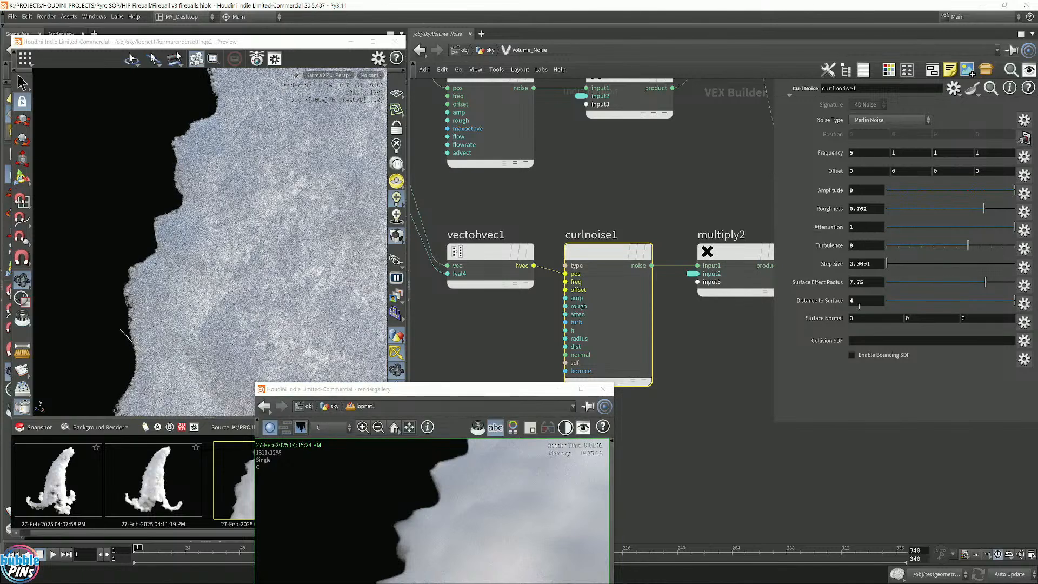
- Raise the Surface Effect Radius of curlnoise1 to 10
mouse_move(815, 307)
mouse_move(818, 286)
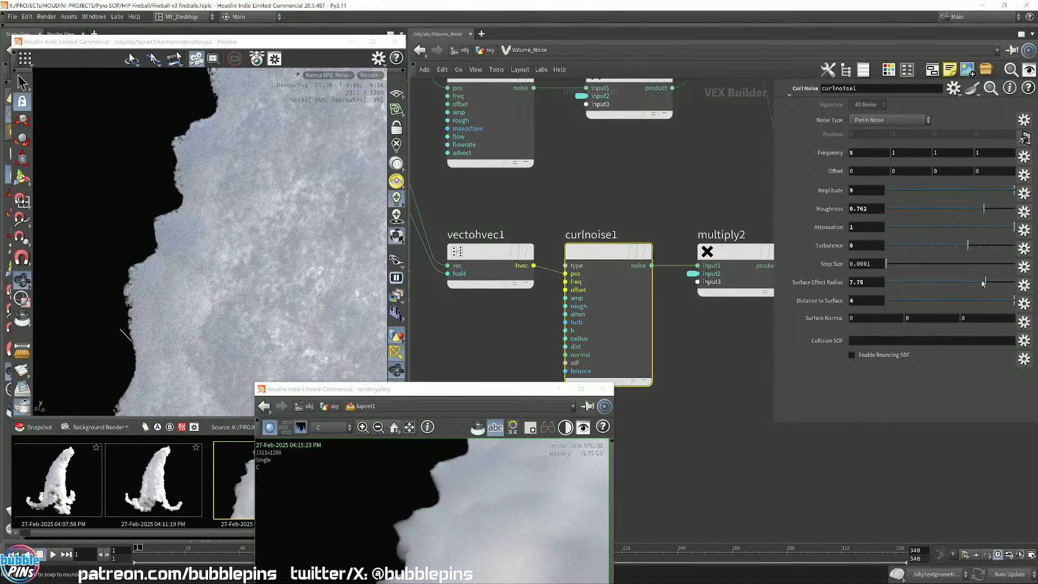
drag(982, 282, 991, 282)
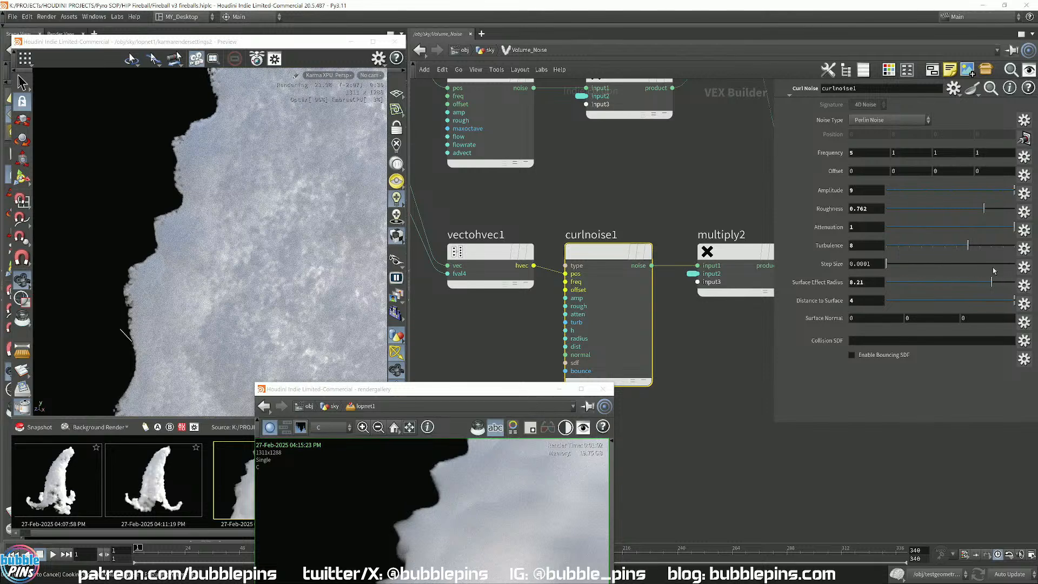
drag(991, 281, 1015, 281)
- Examine the render of the whole banana cloud with the stronger curl noise, along with the noise branches feeding add1
drag(264, 242, 250, 246)
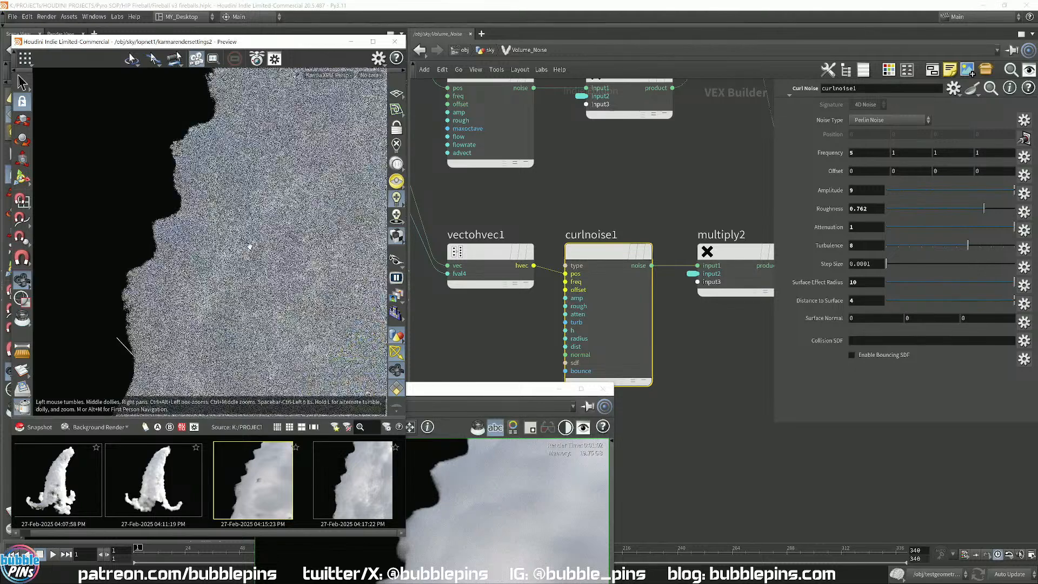
scroll(250, 247, down, 4)
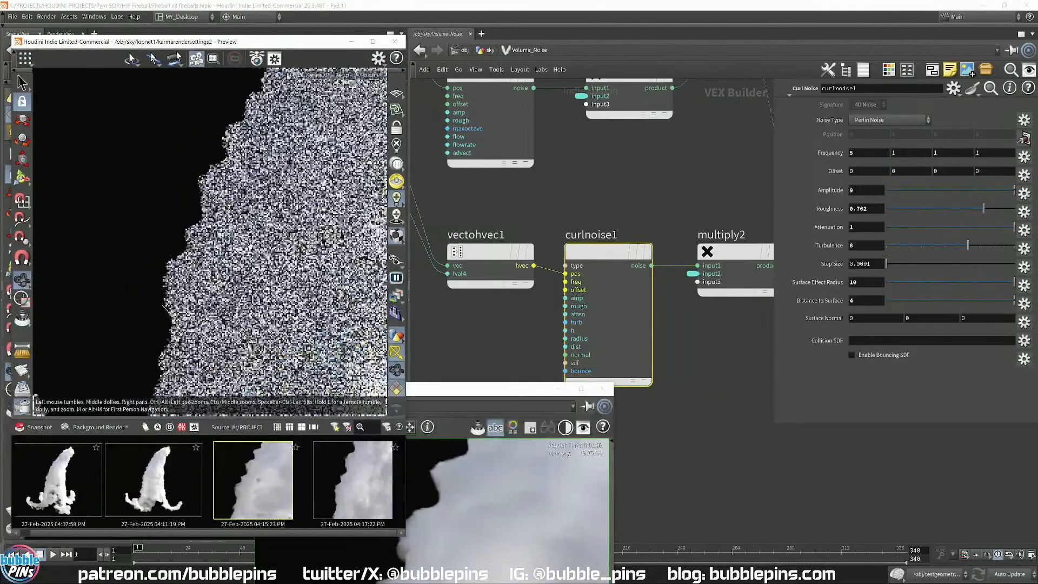
scroll(250, 247, down, 3)
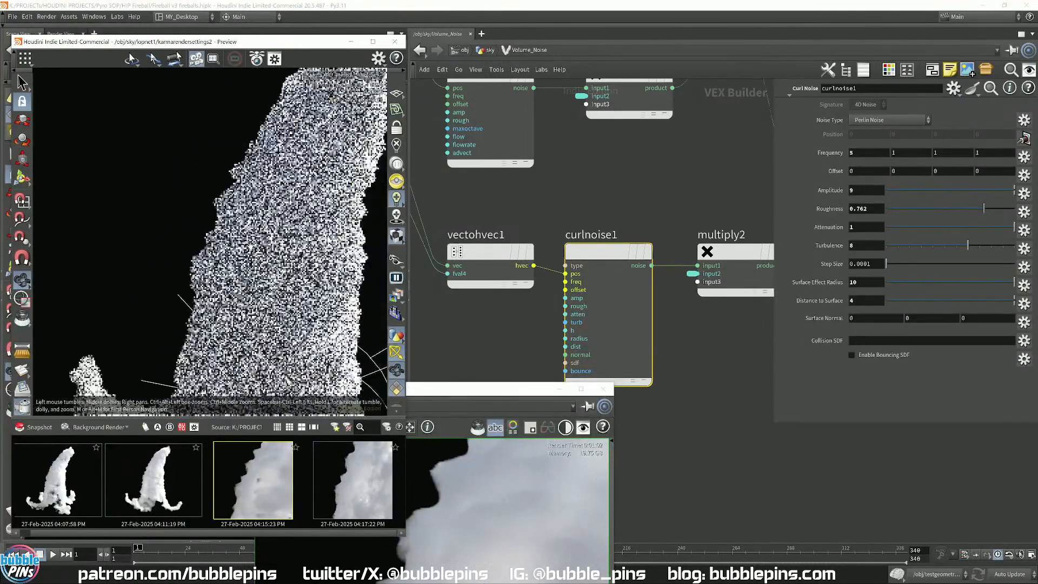
drag(250, 246, 245, 247)
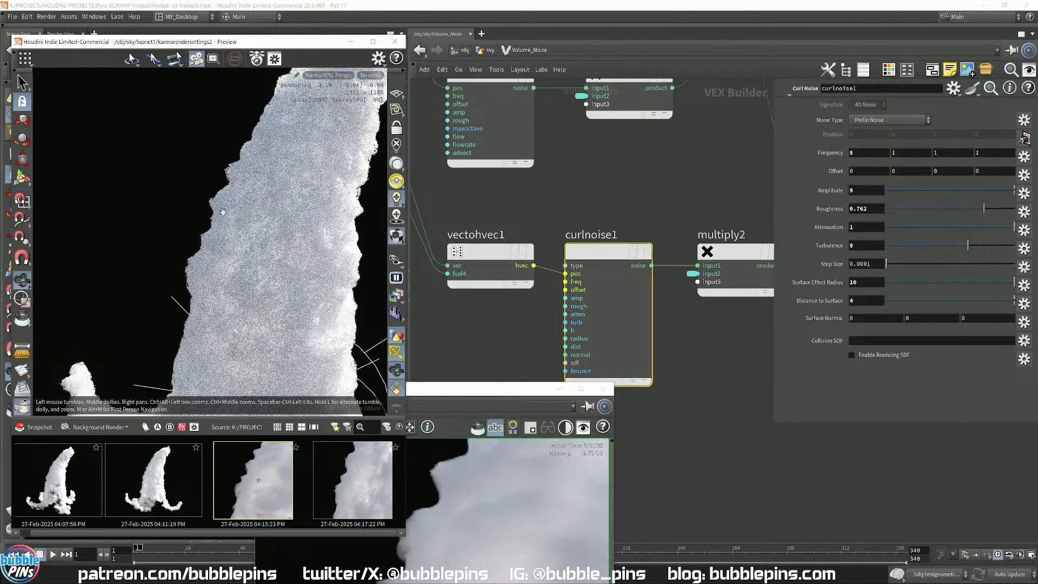
scroll(251, 242, down, 5)
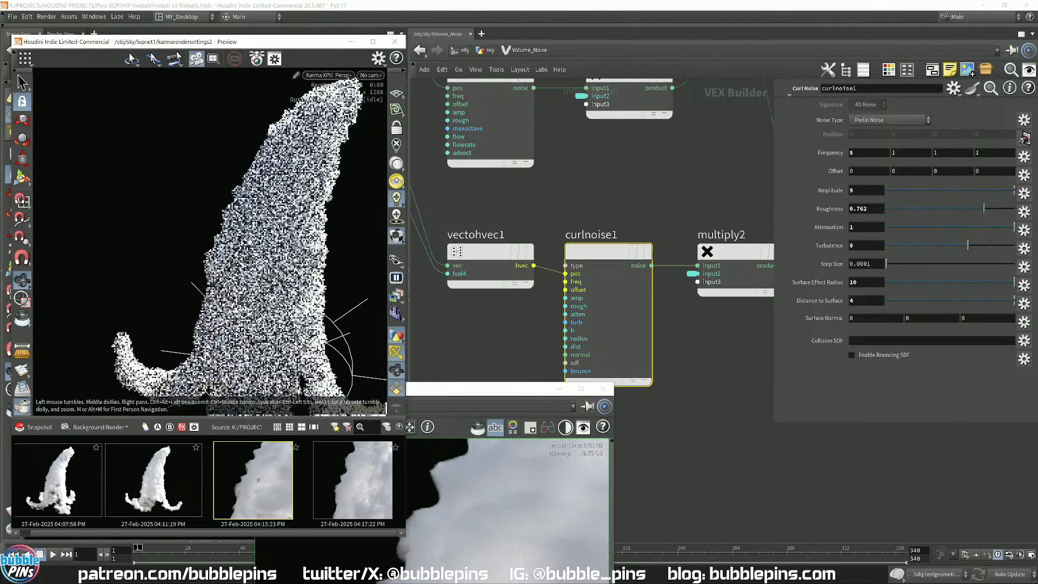
scroll(249, 241, down, 2)
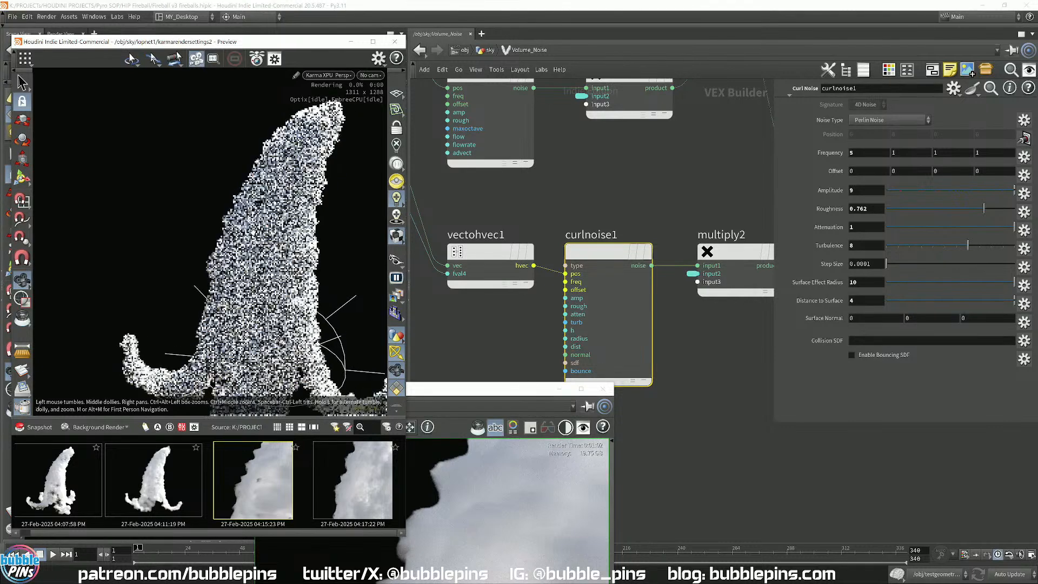
scroll(249, 237, down, 1)
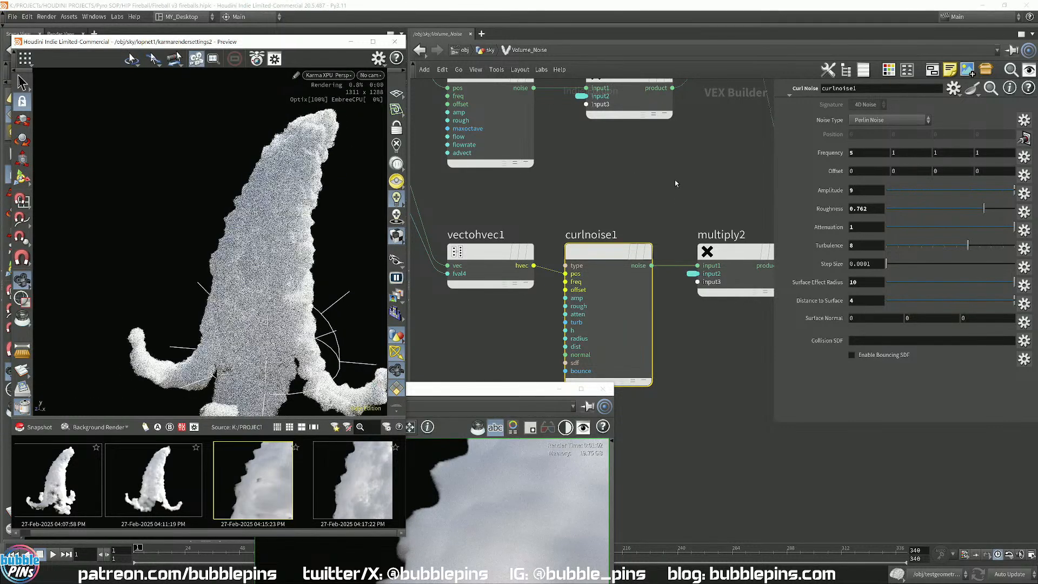
middle_drag(716, 127, 621, 315)
scroll(650, 304, down, 4)
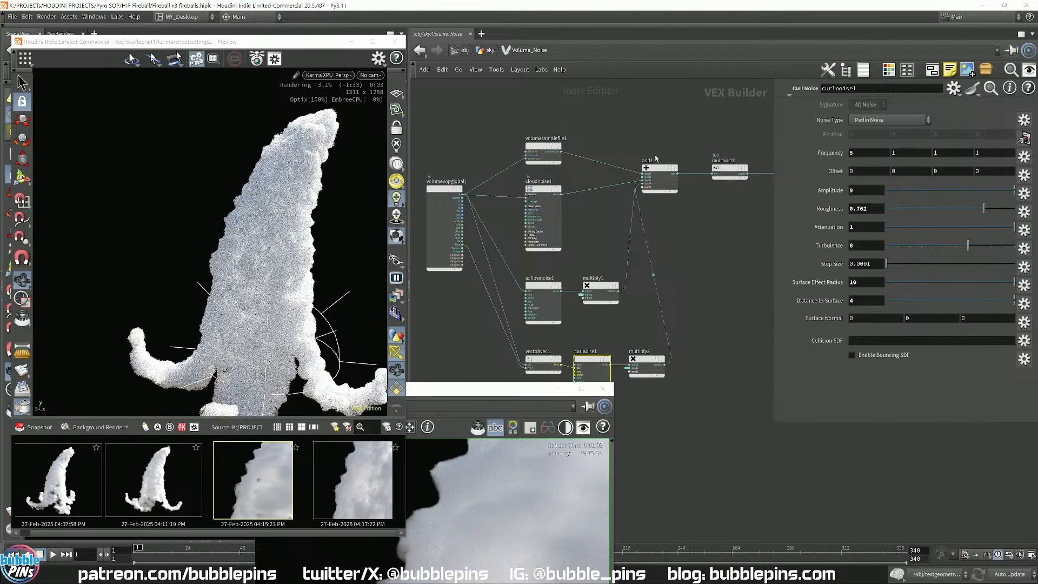
middle_drag(748, 331, 733, 293)
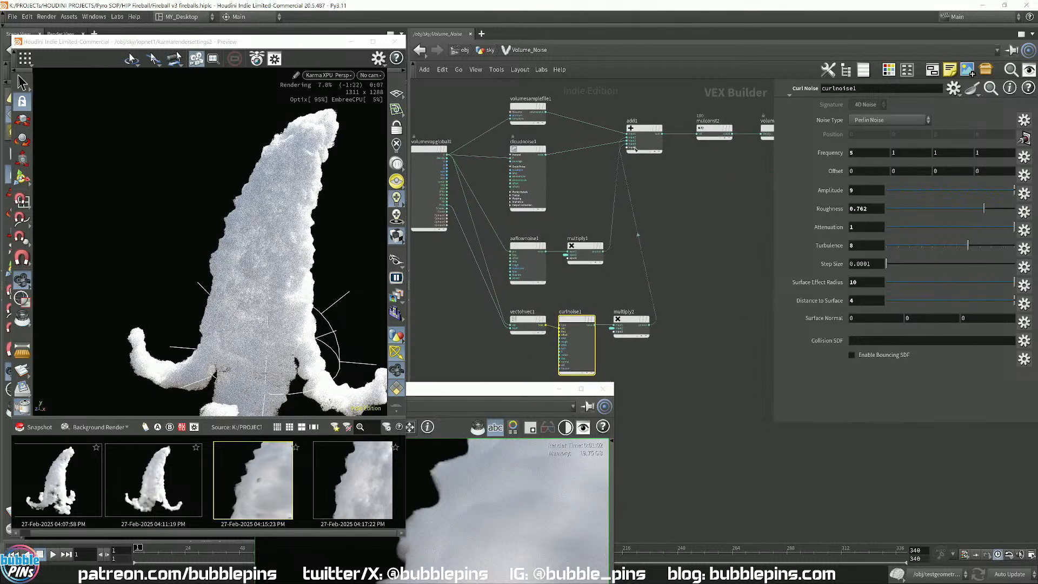
drag(331, 302, 226, 291)
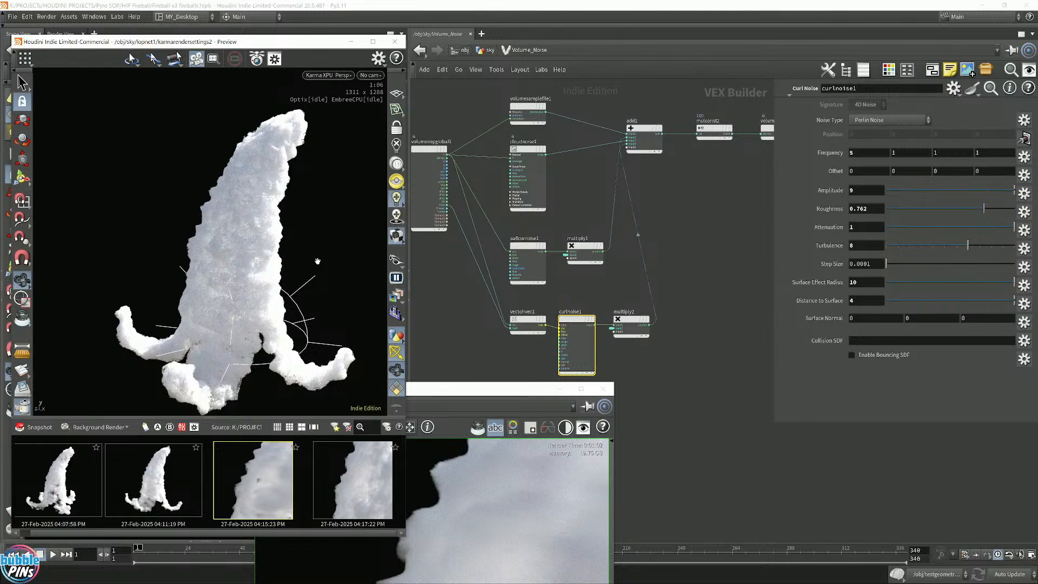
- Take a snapshot of the full banana cloud render and label it "curl noise turned up"
click(34, 427)
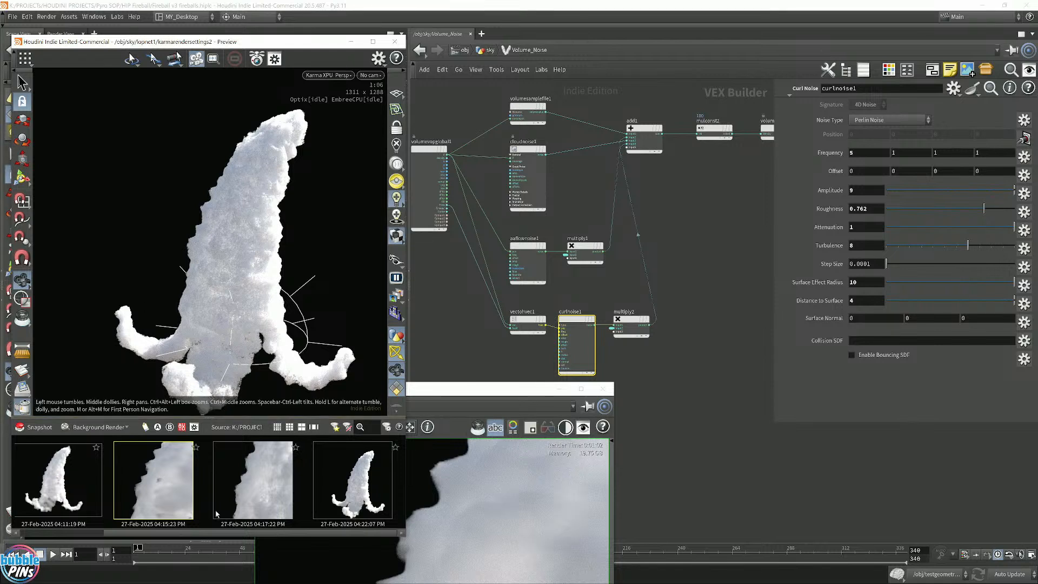
drag(192, 534, 218, 531)
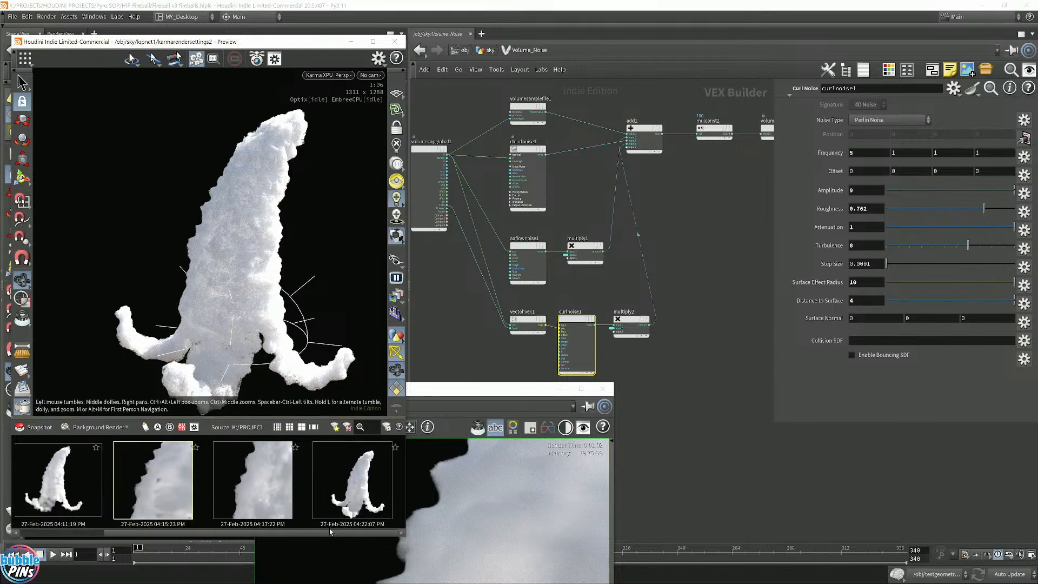
double_click(357, 524)
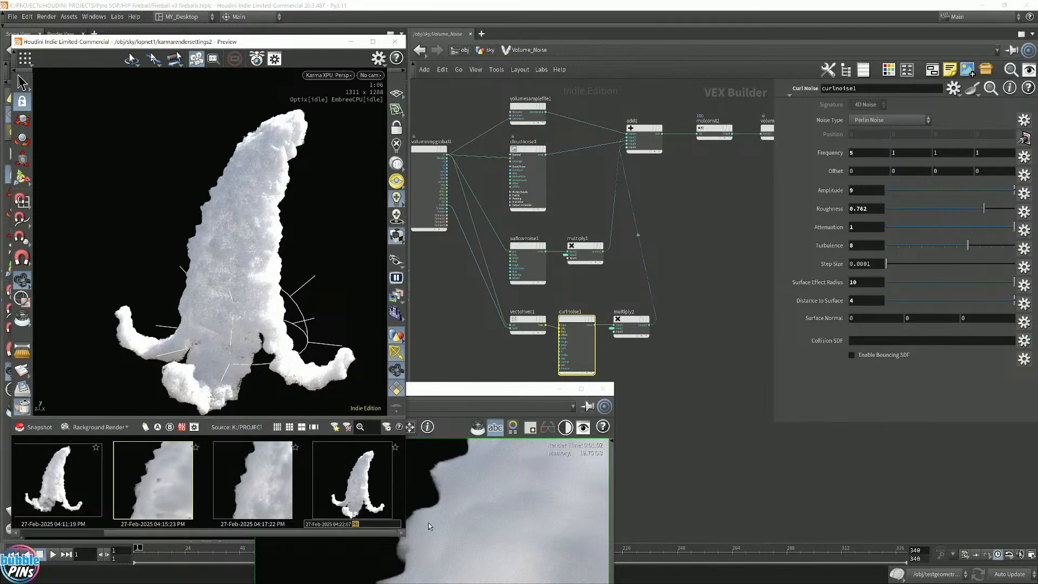
drag(358, 524, 220, 527)
text(curl noise turned up)
key(Return)
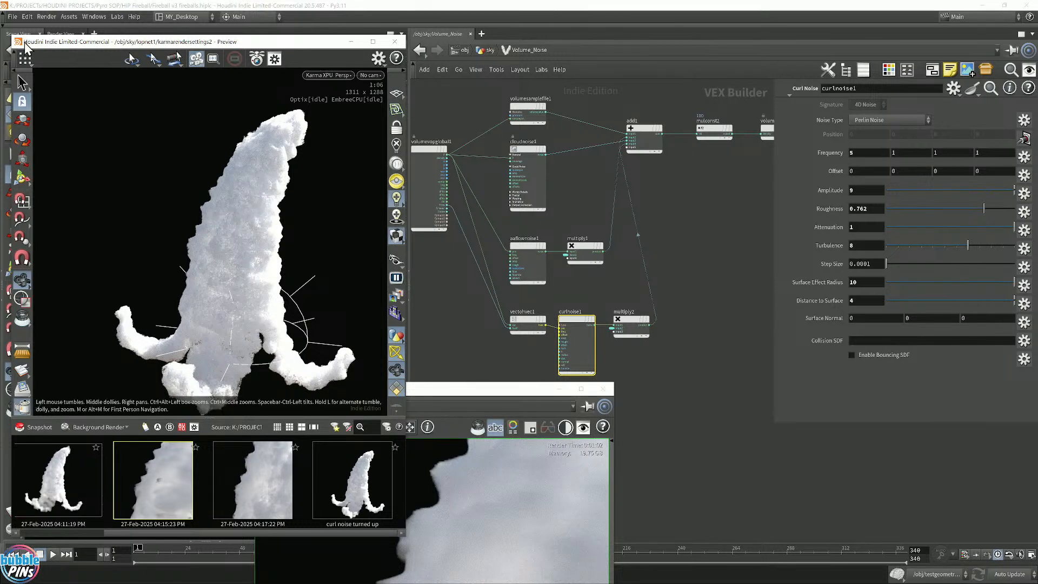
- Leave Volume_Noise, enter lopnet1 and move the snapshot window away from the Banana Clouds node chain
click(489, 50)
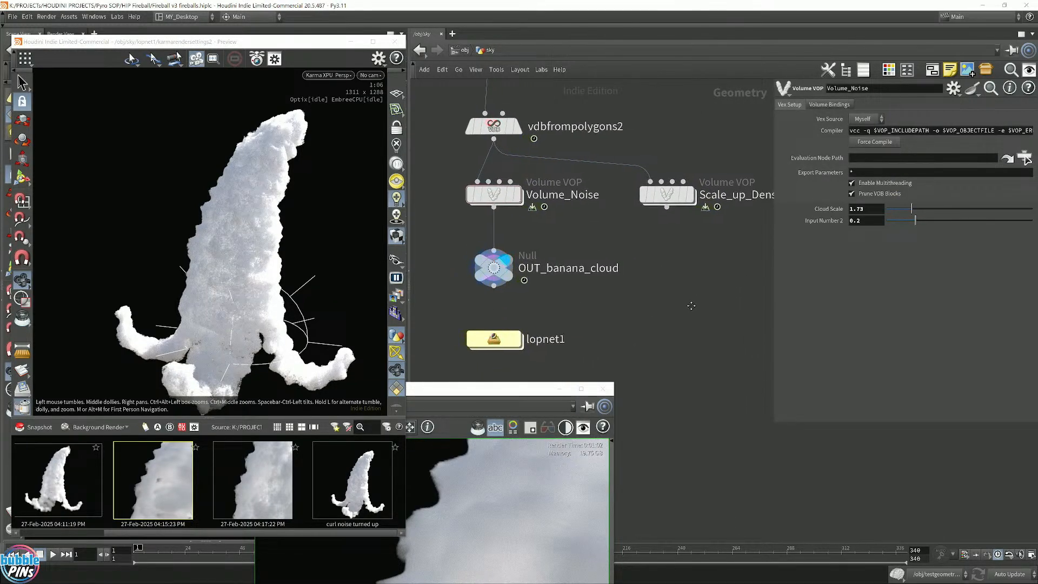
double_click(483, 338)
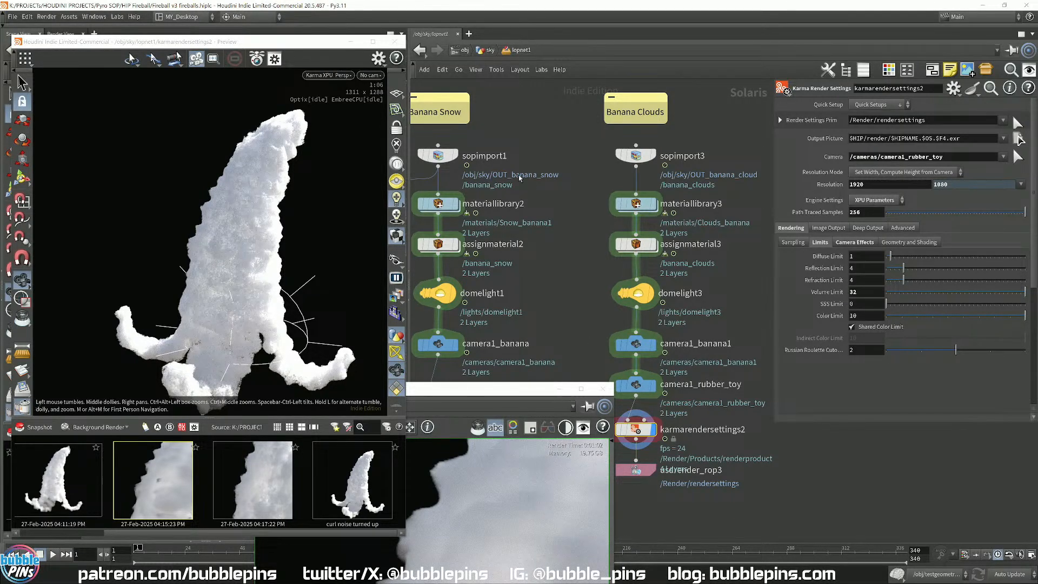
drag(480, 394, 400, 427)
click(535, 261)
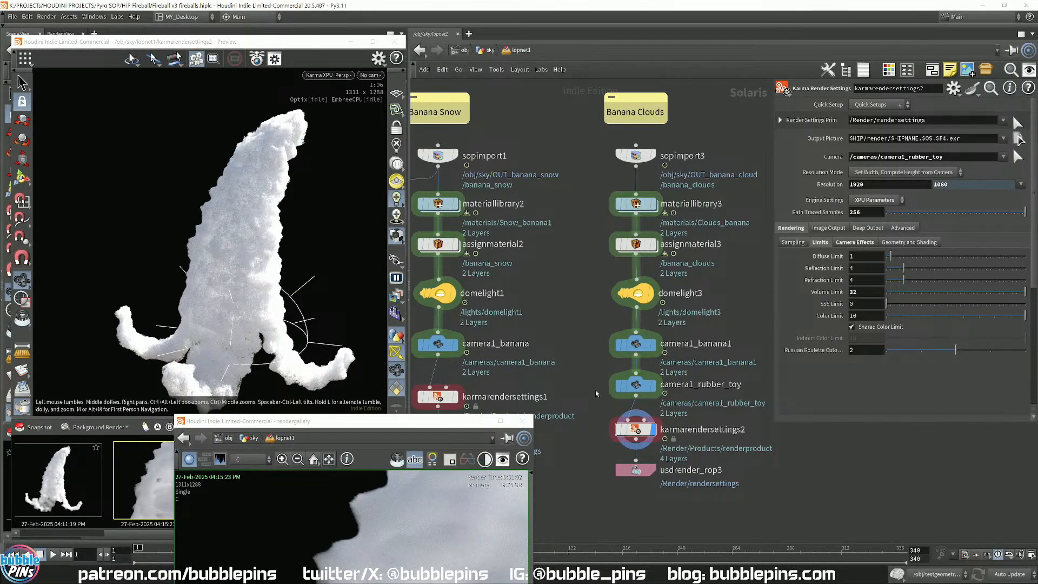
middle_drag(596, 394, 565, 378)
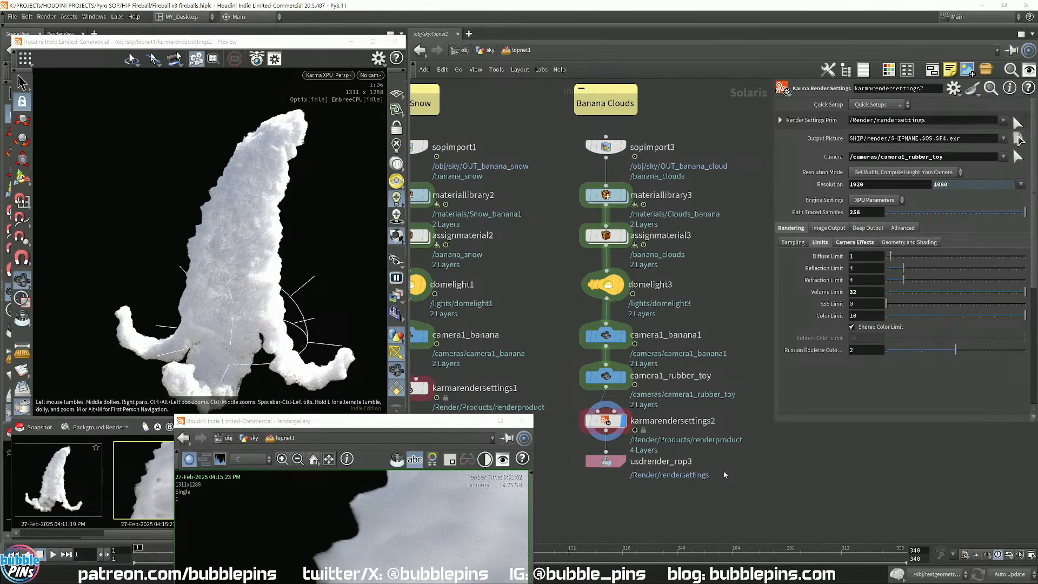
- Check the Volume Step Rate in the sampling settings of karmarendersettings2
drag(559, 433, 715, 411)
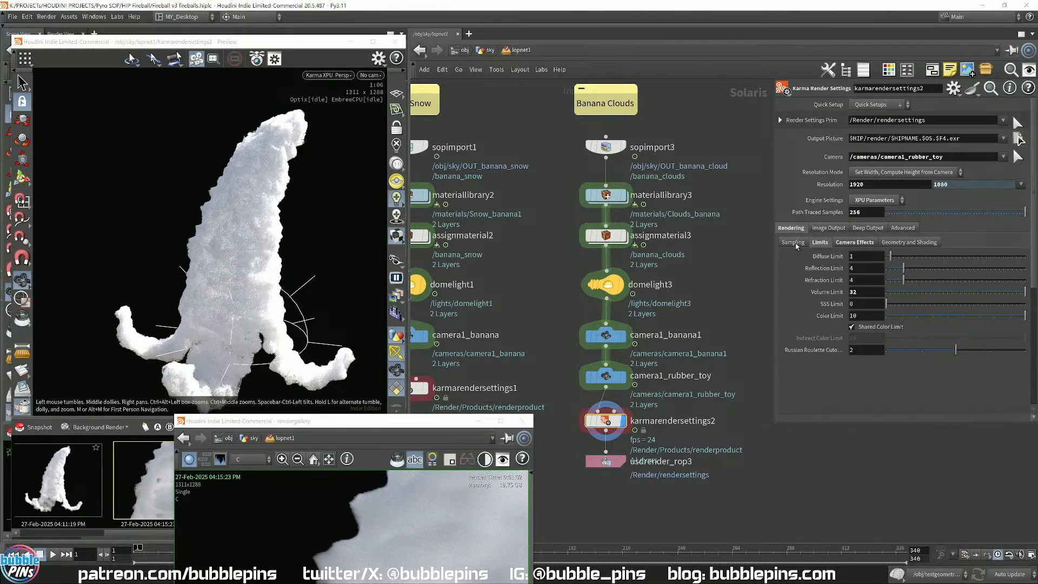
click(793, 243)
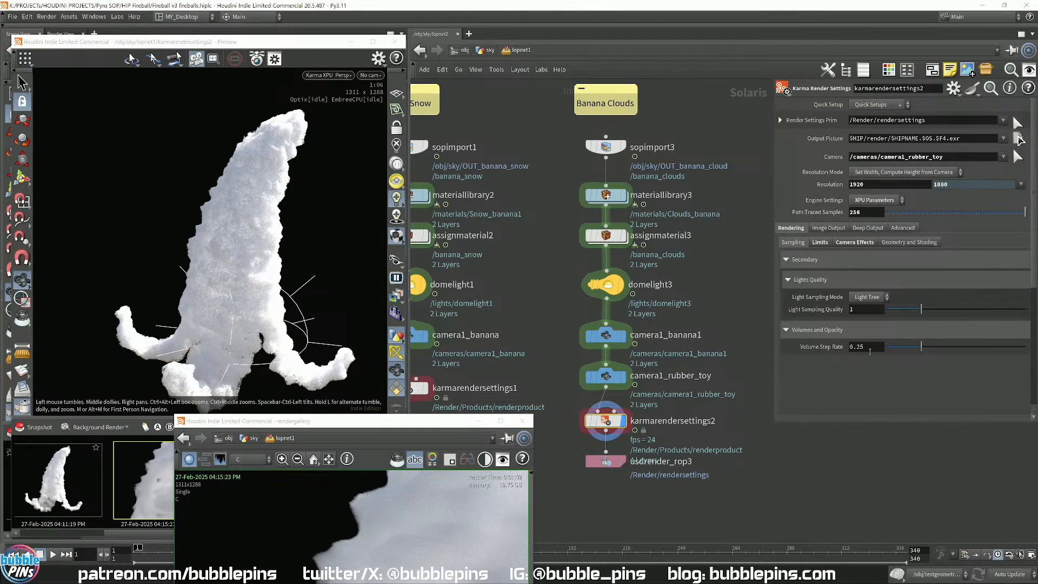
drag(868, 348, 819, 411)
click(874, 346)
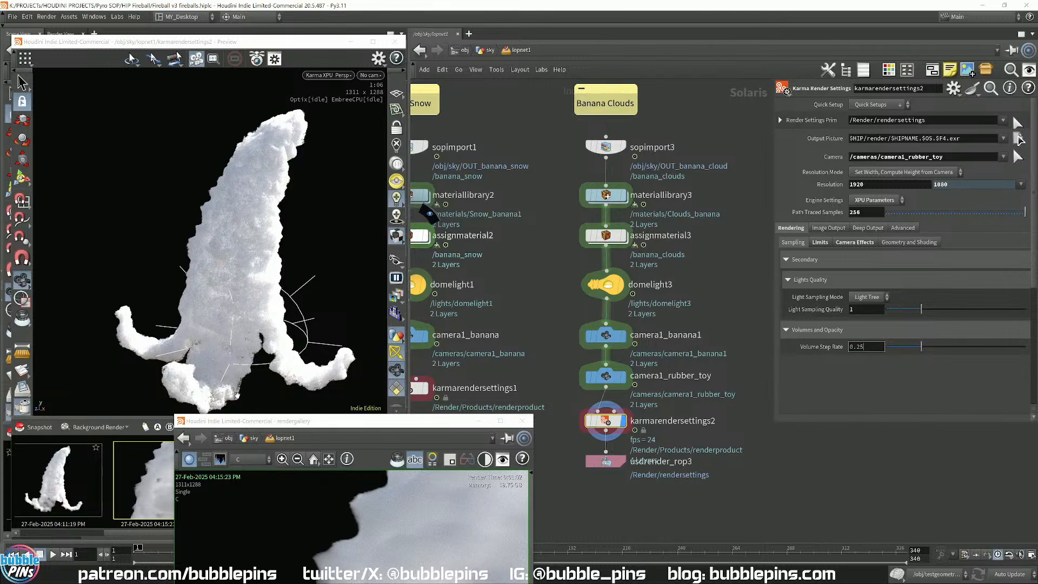
- Shift the render gallery window off the snapshot strip and examine a close-up Karma render of the banana cloud's lower part
drag(263, 428, 476, 426)
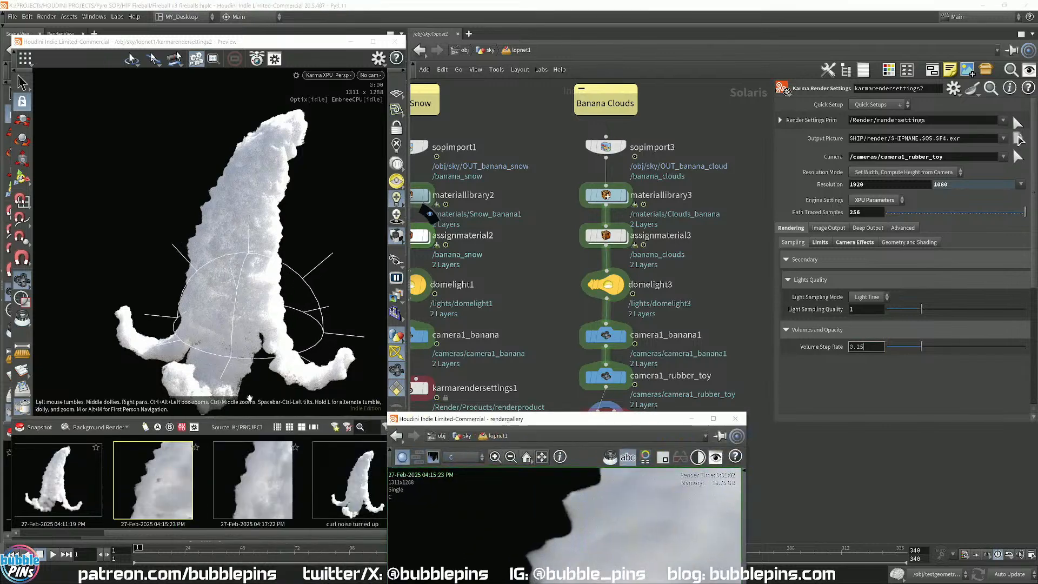
scroll(216, 243, up, 3)
scroll(266, 376, up, 3)
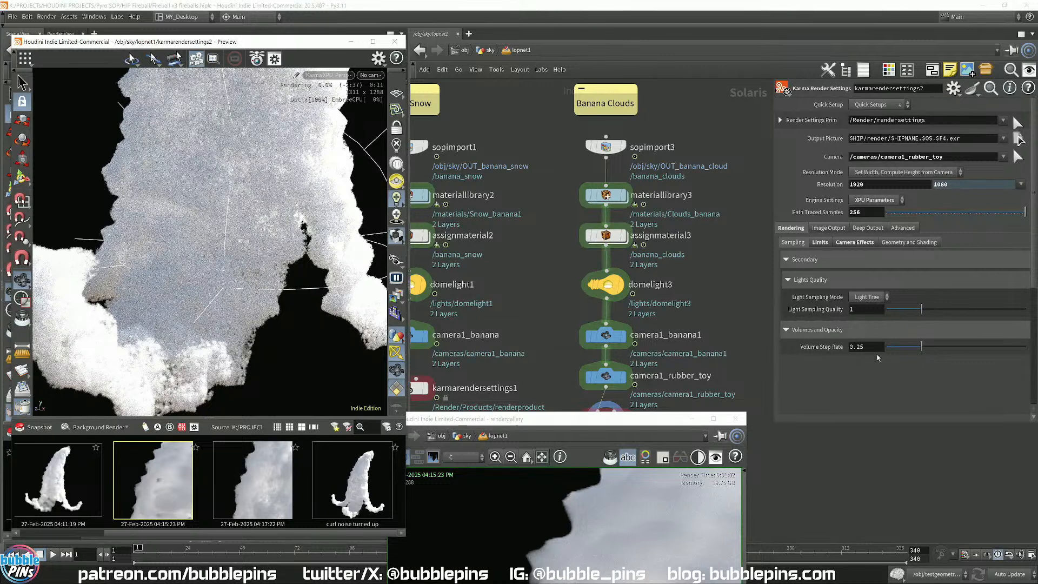
drag(876, 349, 836, 365)
click(894, 377)
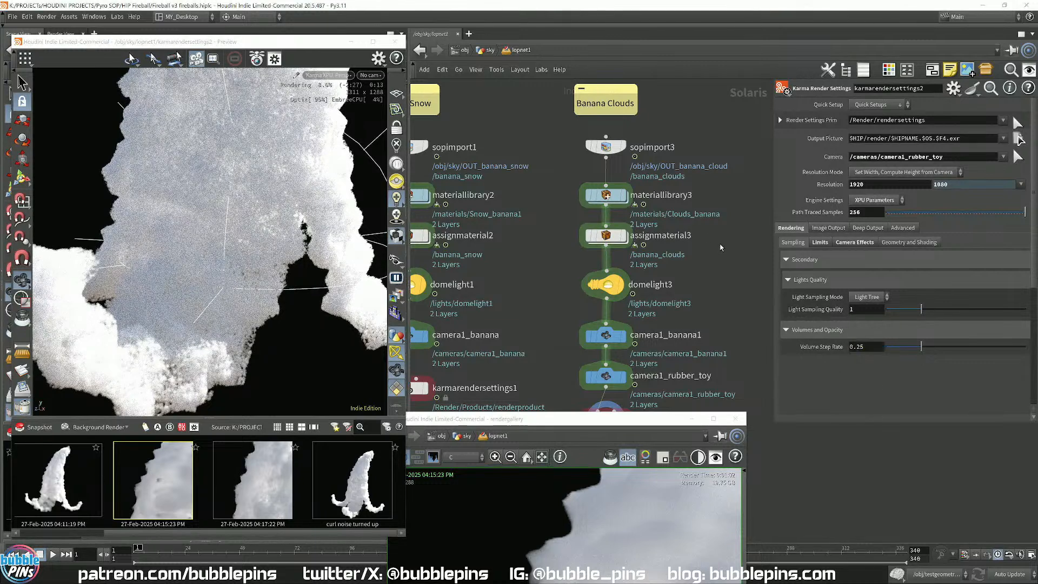
drag(217, 280, 297, 364)
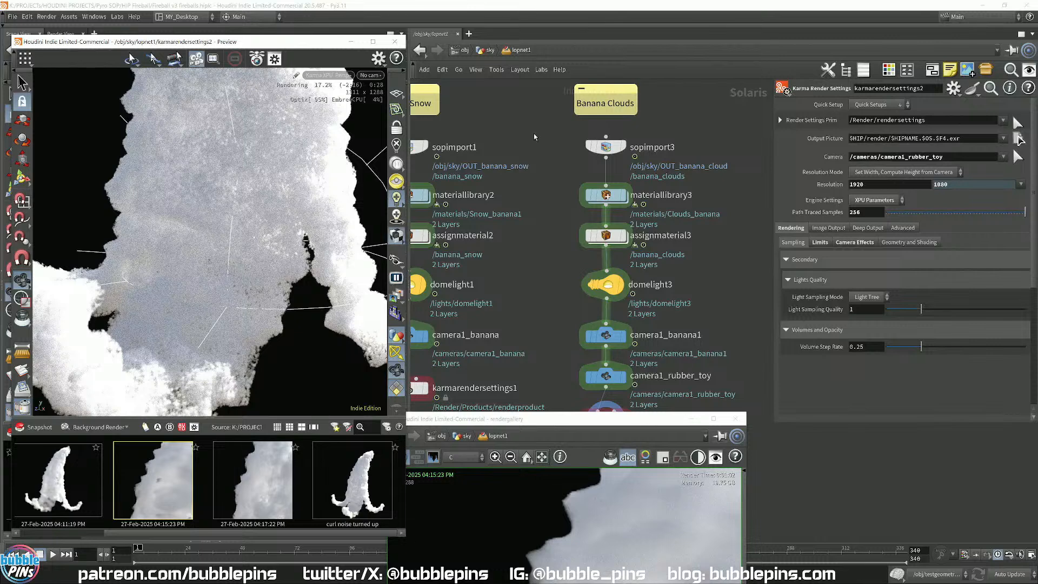
- Review the path traced samples, ray limits and volume step rate of karmarendersettings2 while the close-up renders
click(860, 212)
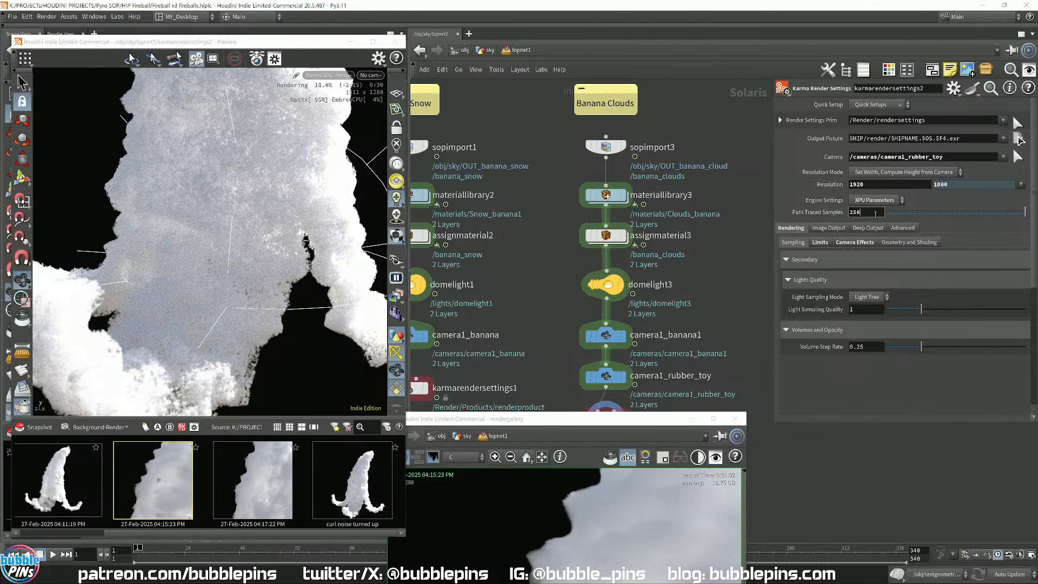
drag(863, 212, 817, 211)
click(826, 244)
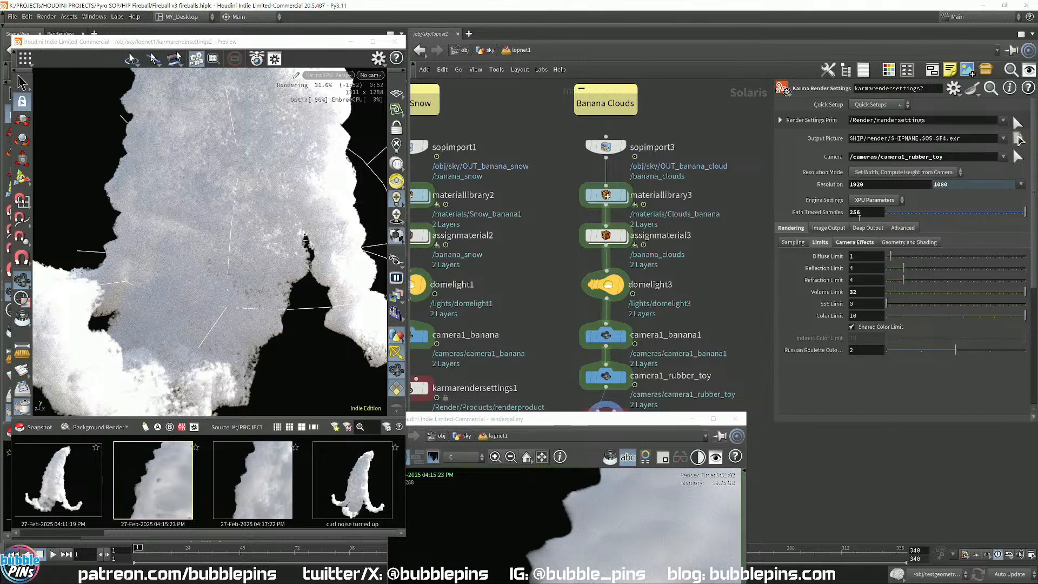
click(800, 243)
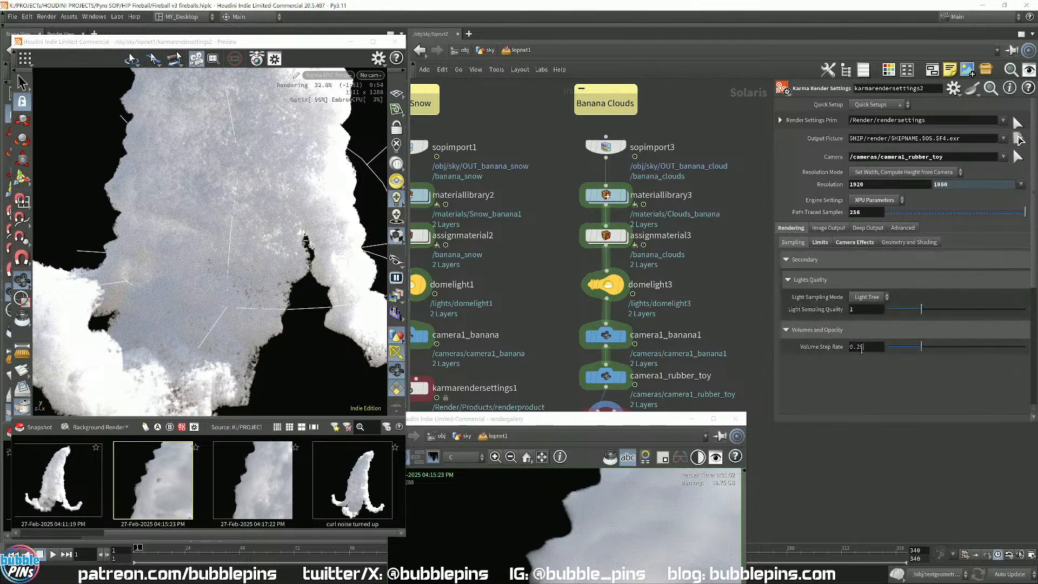
double_click(860, 347)
click(838, 355)
double_click(869, 346)
click(869, 346)
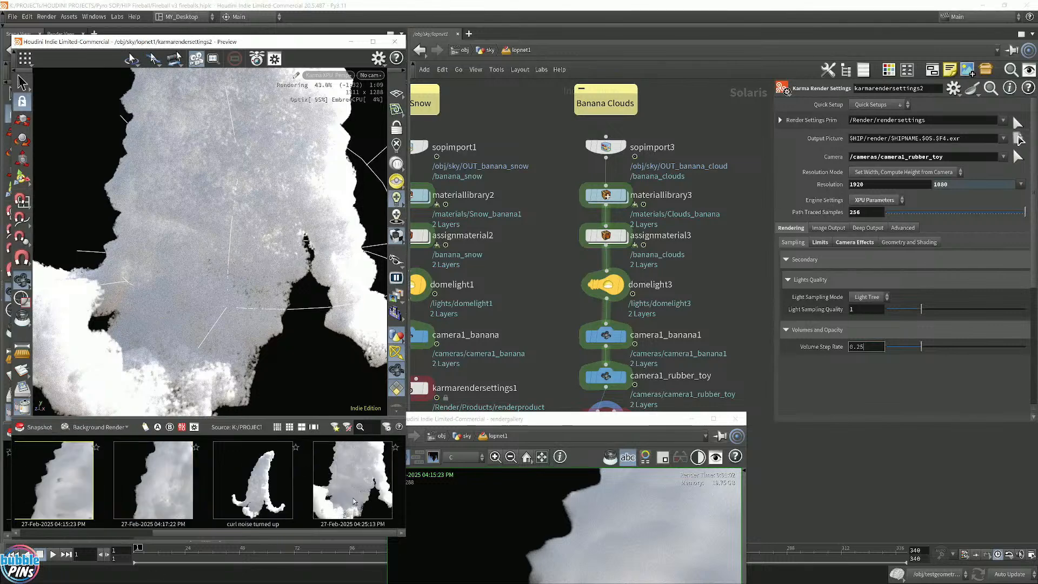
click(554, 237)
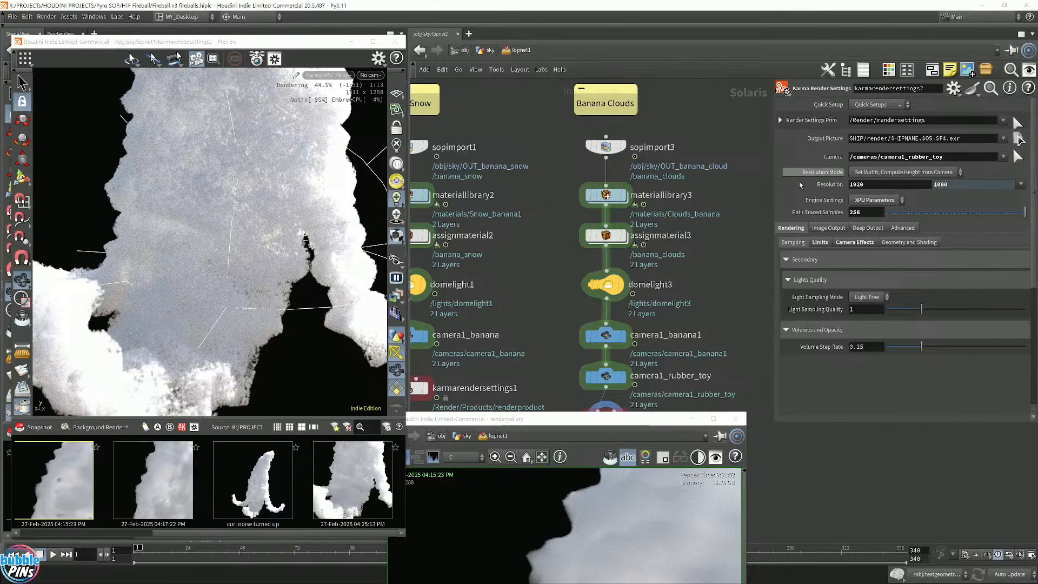
- Go back to the sky network, enter Volume_Noise and add a Subtract node near add1 and mulconst2
click(490, 50)
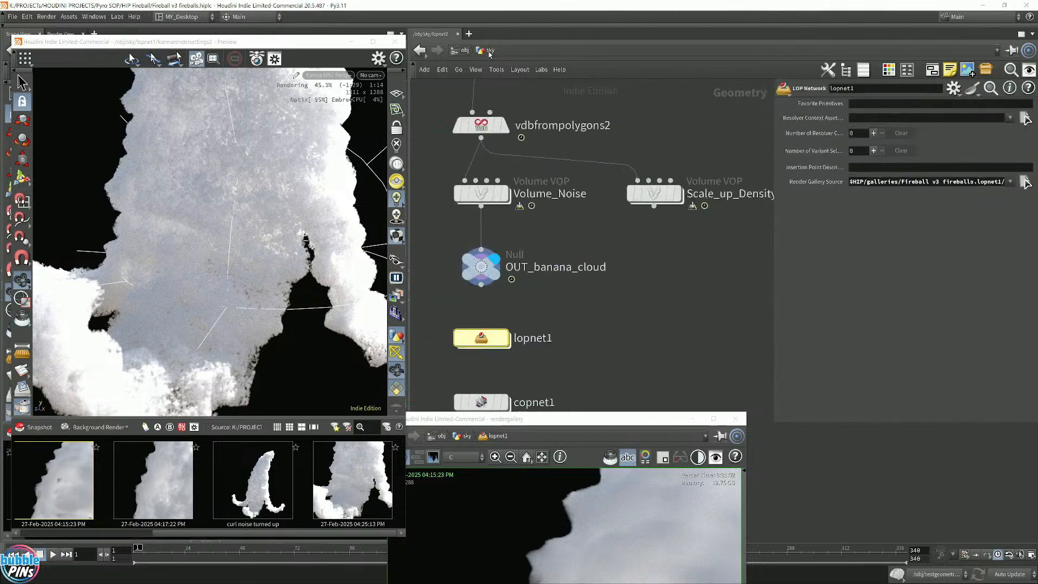
double_click(481, 193)
middle_drag(709, 207, 692, 243)
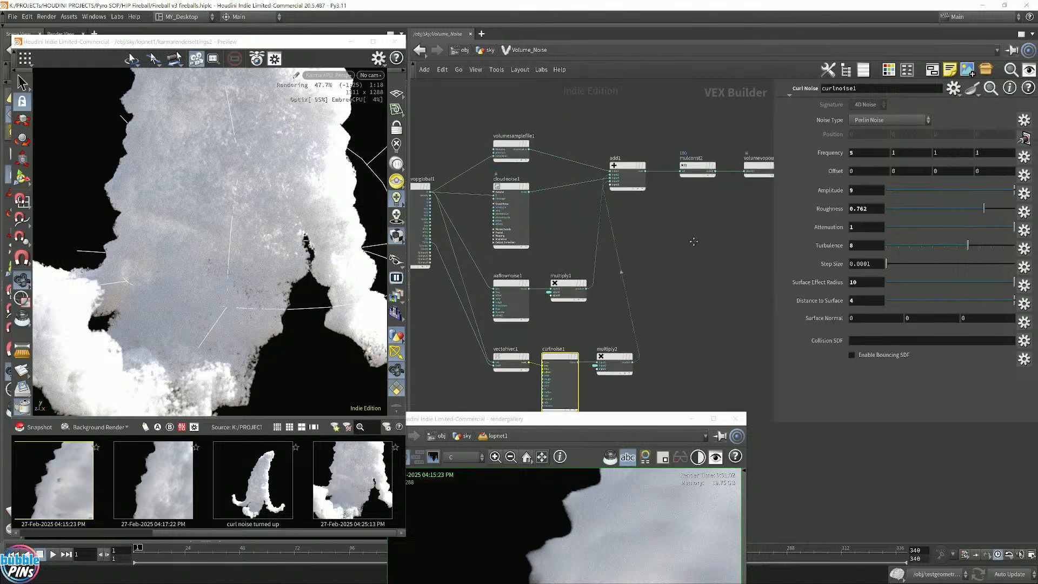
click(690, 244)
key(Tab)
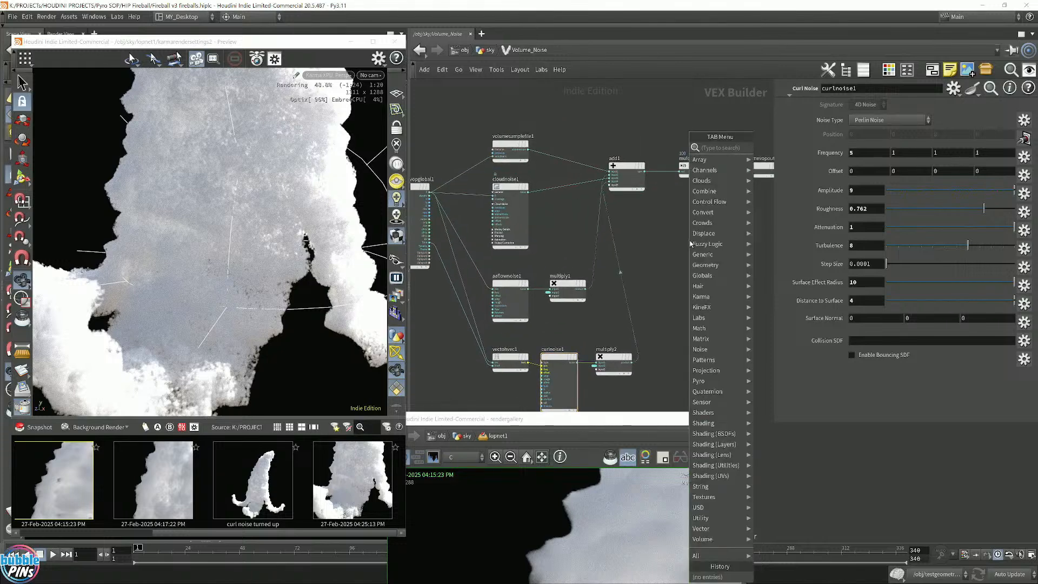
text(uni)
key(Return)
click(693, 225)
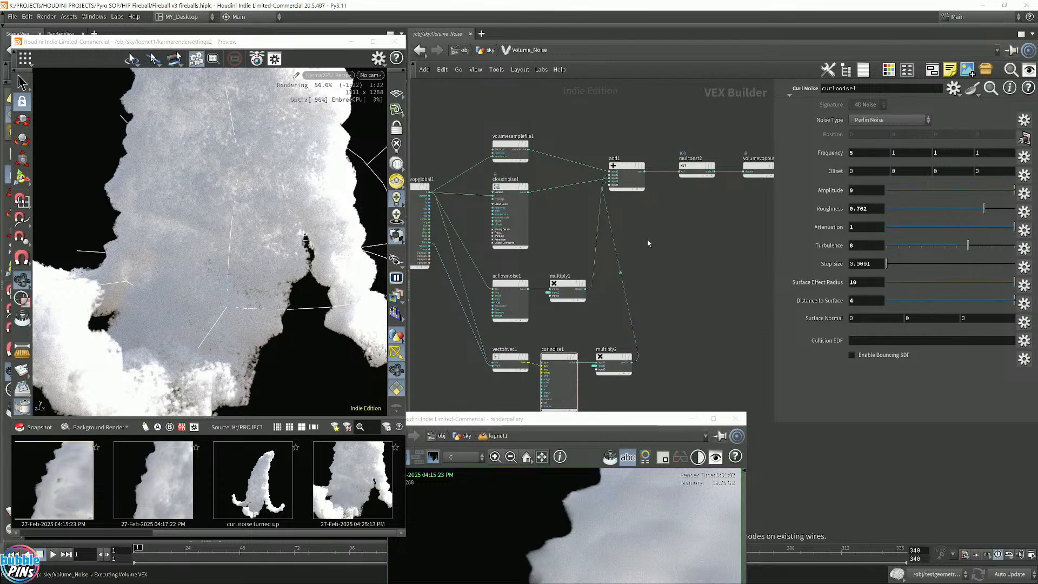
- Connect the sum output of add1 to the first input of subtract1
middle_drag(640, 228, 559, 244)
scroll(559, 243, up, 3)
scroll(542, 198, up, 5)
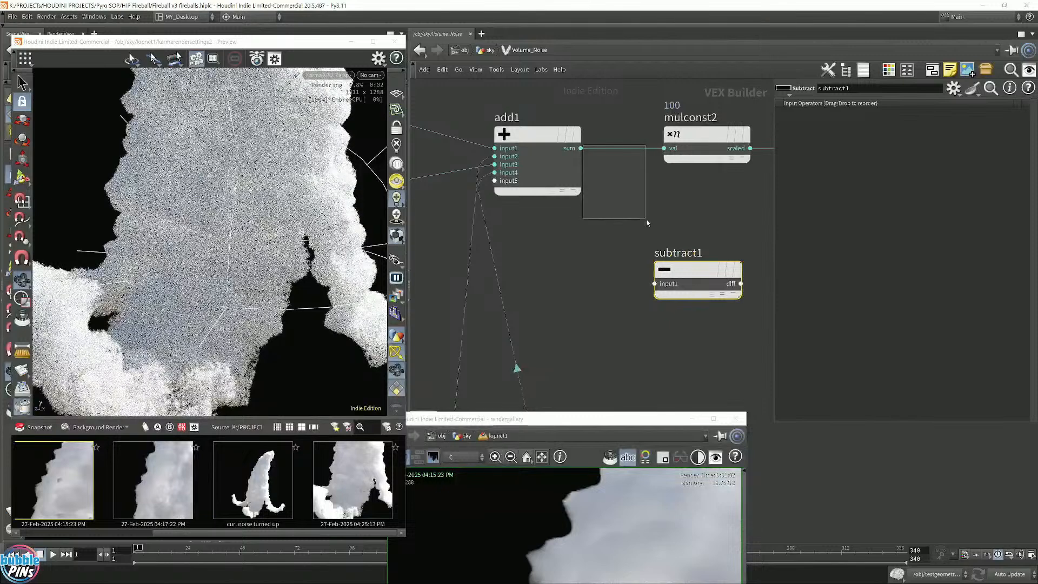
click(580, 148)
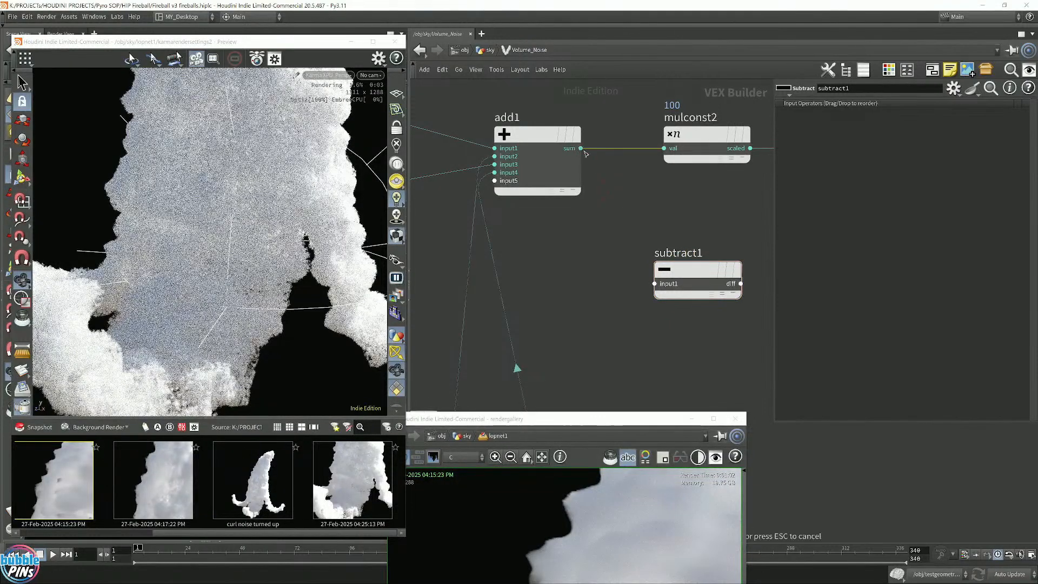
click(635, 280)
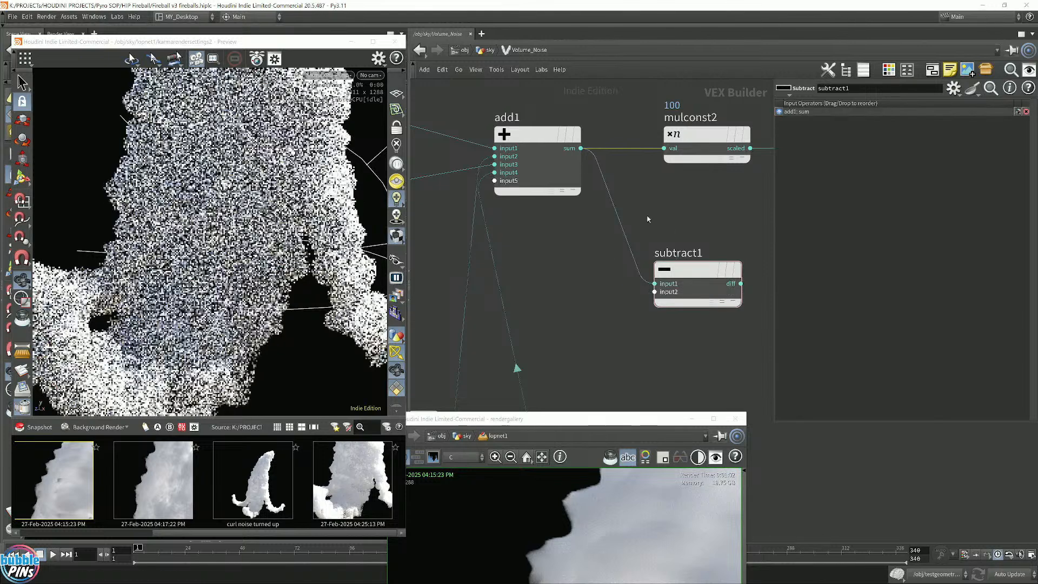
- Switch the viewport renderer to Houdini VK and connect the product of multiply2 to the second input of subtract1
click(328, 76)
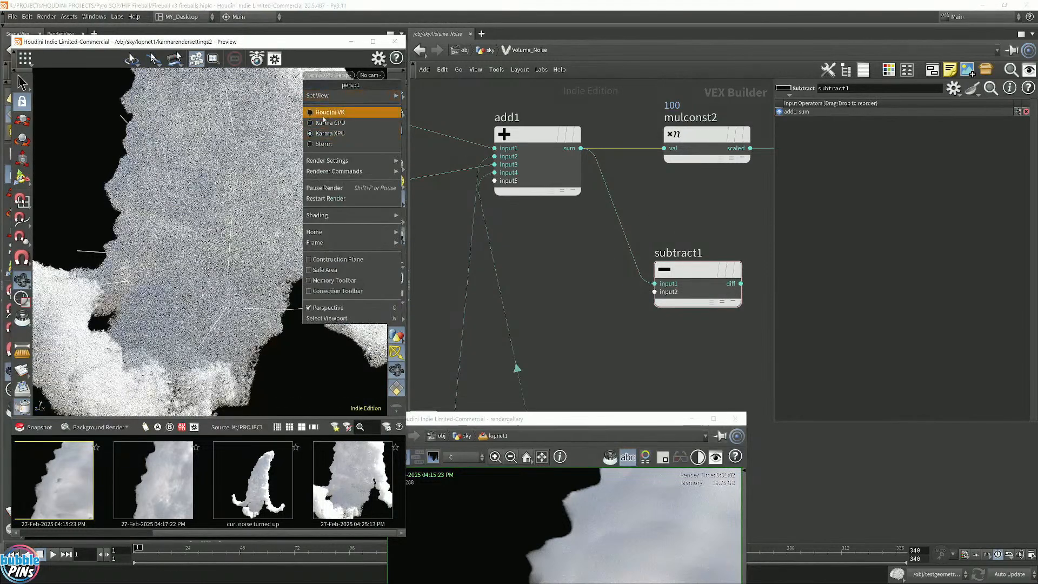
click(322, 112)
click(653, 292)
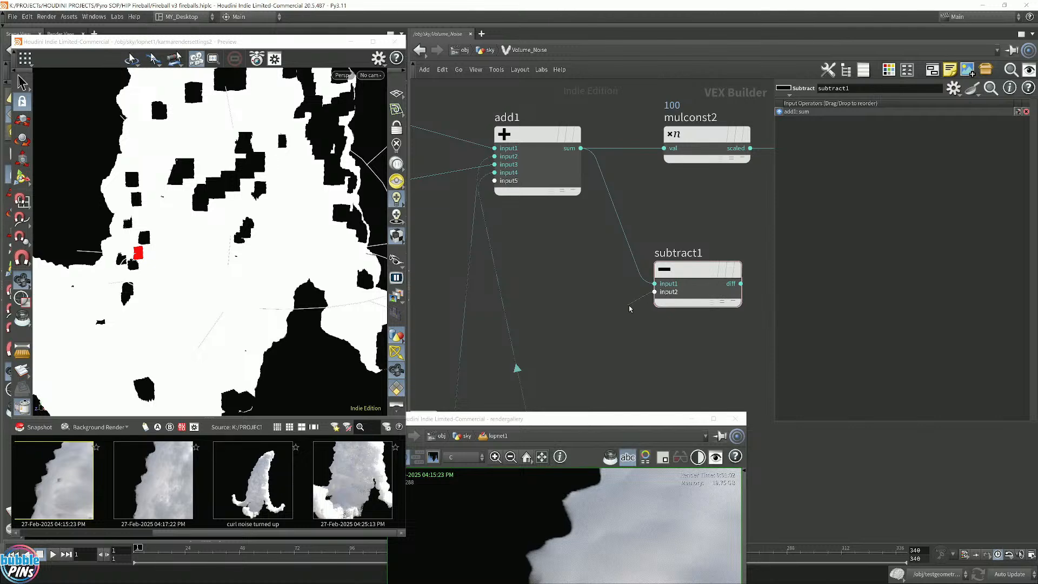
scroll(620, 341, down, 4)
middle_drag(618, 344, 612, 131)
click(579, 264)
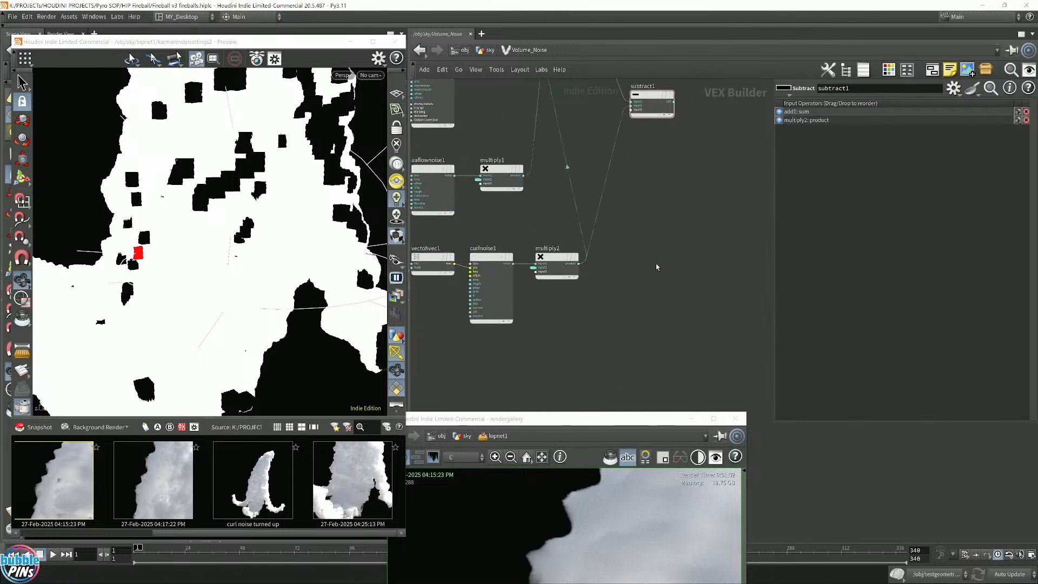
- Delete the wire from multiply2 to add1 and feed the subtract1 result into mulconst2
middle_drag(655, 266, 680, 375)
middle_drag(697, 175, 691, 161)
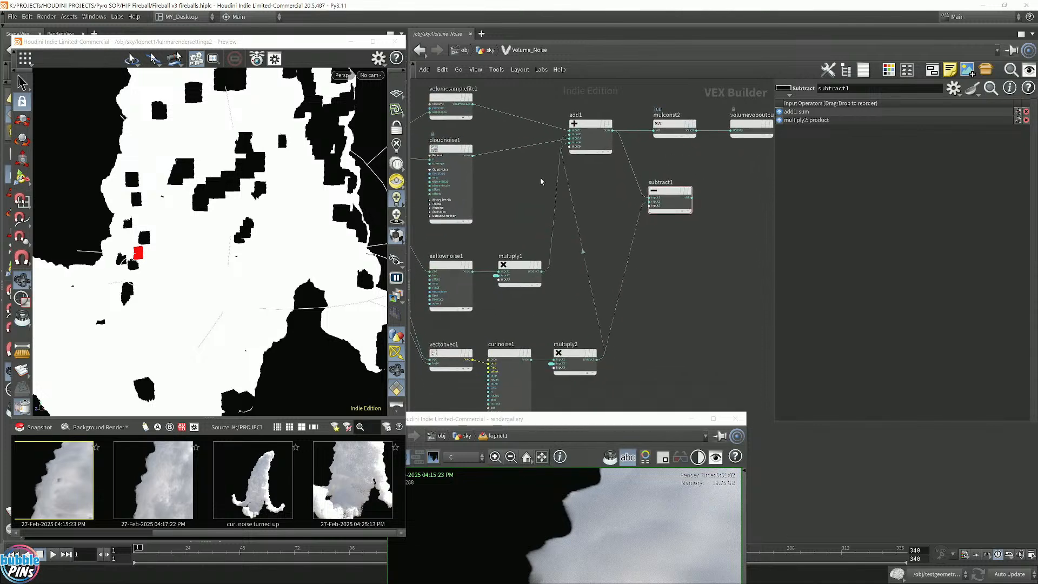
drag(600, 246, 567, 257)
key(Delete)
drag(691, 198, 658, 130)
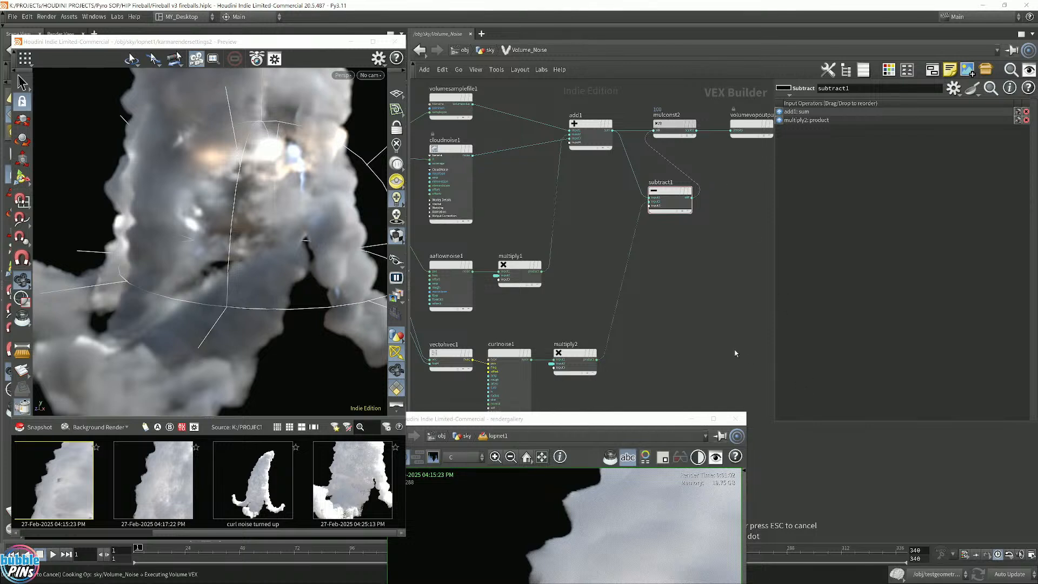
- Hide the node parameters and rearrange the chain so subtract1 sits in line between add1 and mulconst2
key(p)
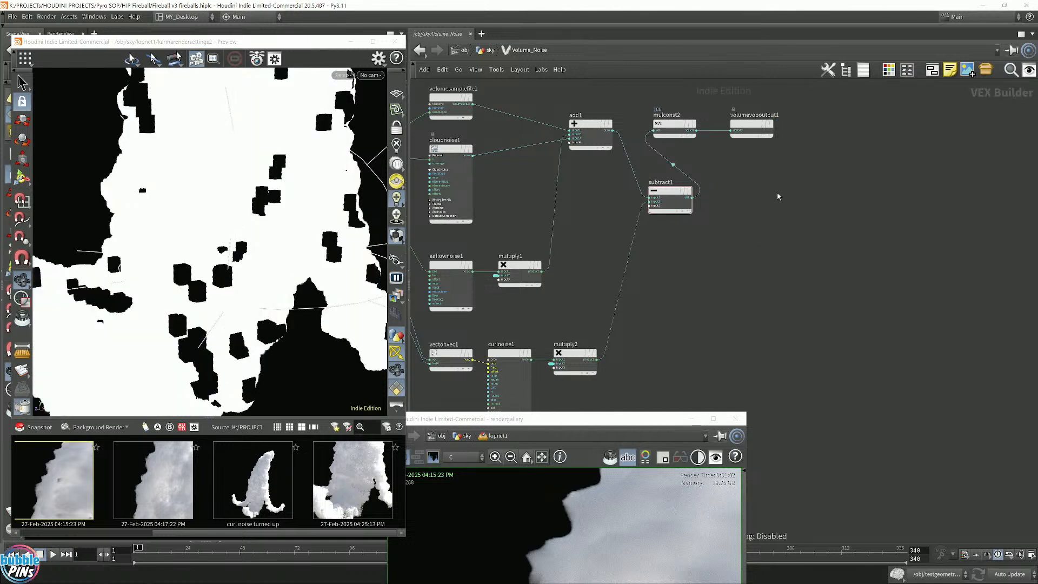
drag(788, 183, 741, 124)
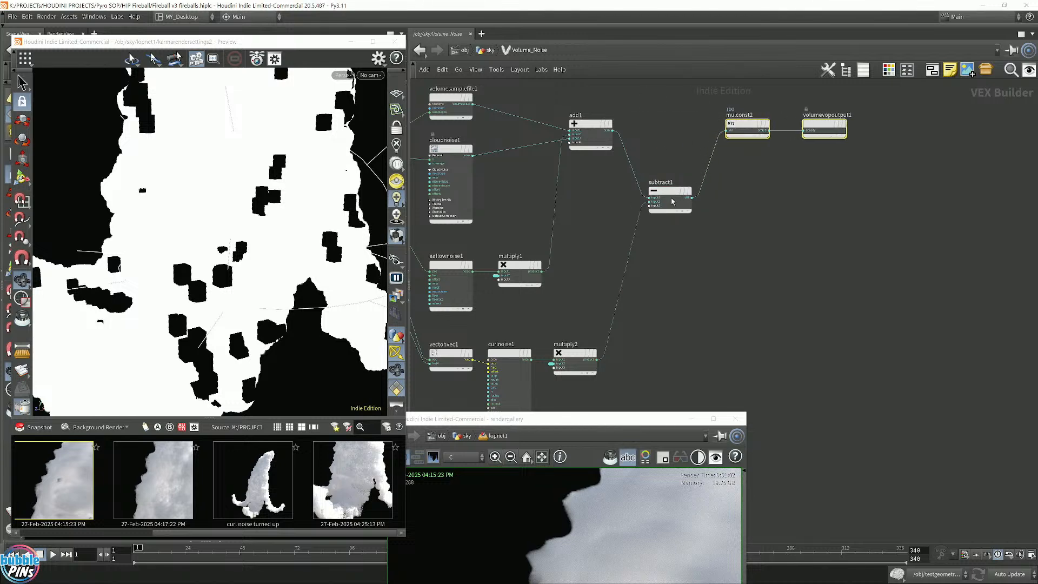
drag(672, 201, 666, 135)
key(h)
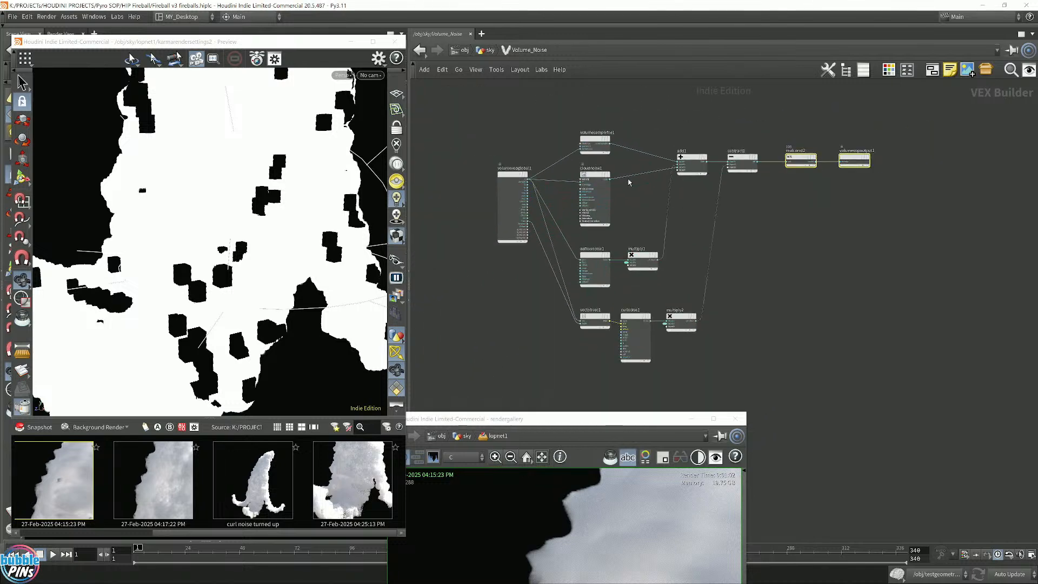
- Look over the noise branches feeding add1 and move the render gallery window clear of the Volume_Noise network
drag(545, 97, 688, 288)
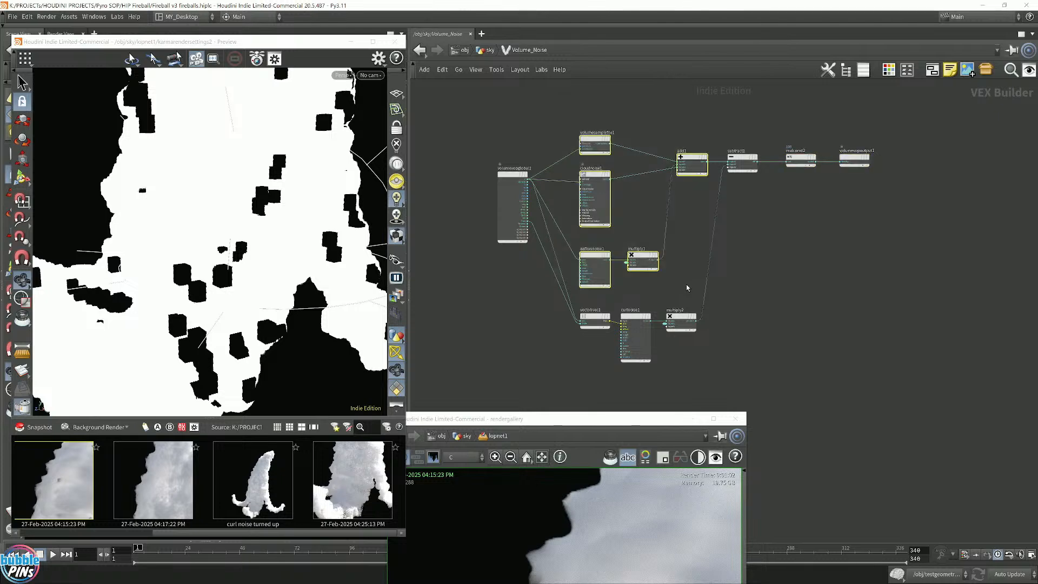
click(690, 158)
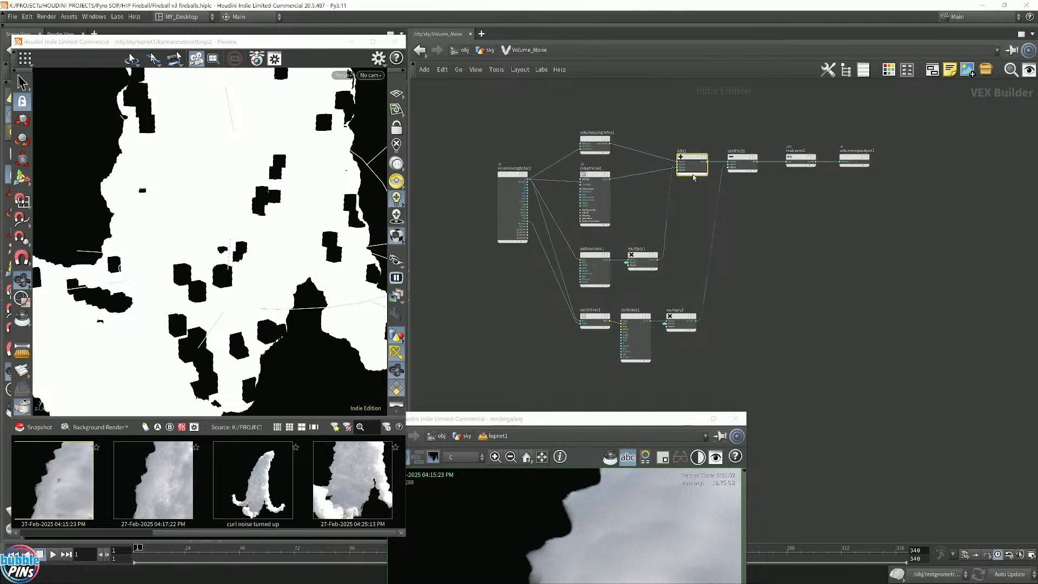
scroll(693, 177, up, 3)
drag(692, 424, 327, 444)
middle_drag(822, 272, 836, 287)
middle_drag(481, 176, 503, 186)
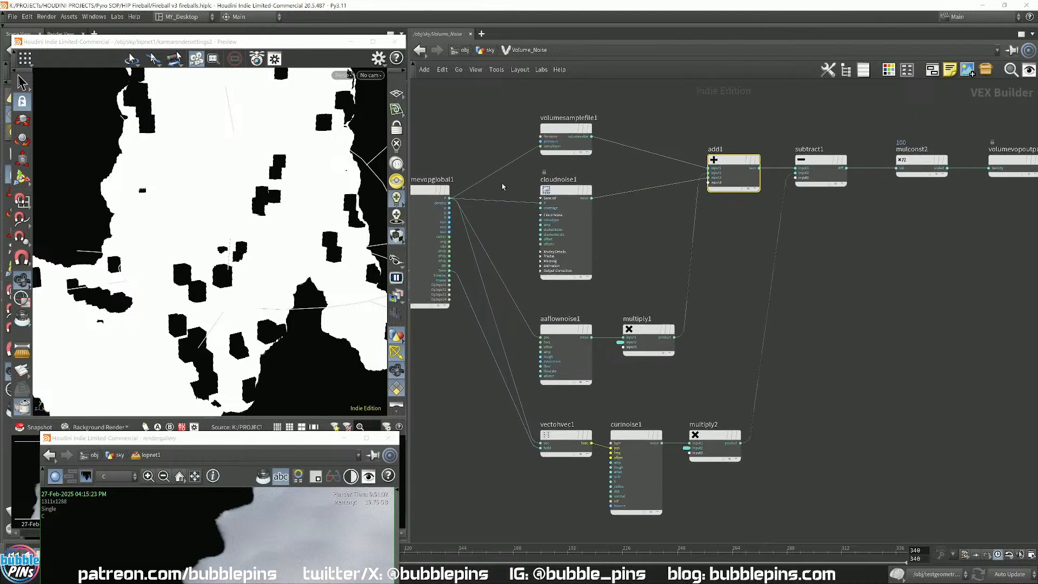
- Examine how the volume sample, the added noises and the subtracted curl noise branch lead through subtract1 into mulconst2
drag(516, 178, 667, 384)
drag(514, 91, 626, 160)
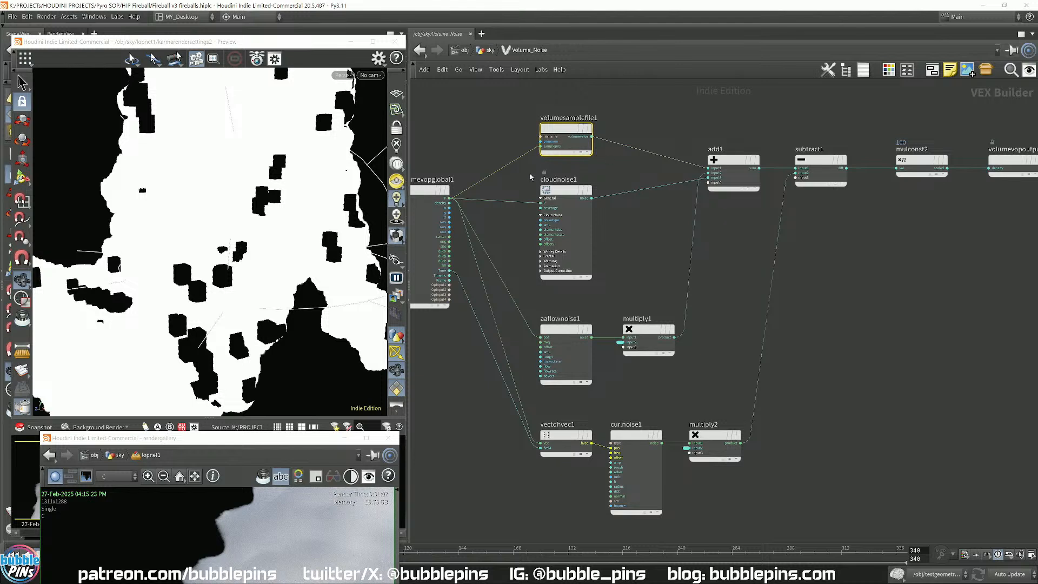
drag(517, 182, 674, 373)
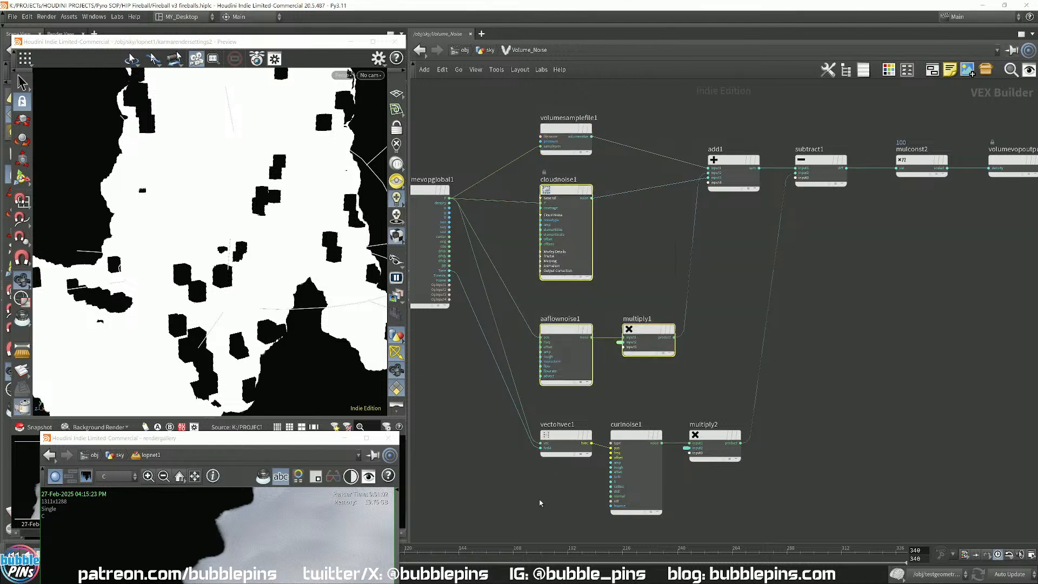
drag(539, 503, 743, 420)
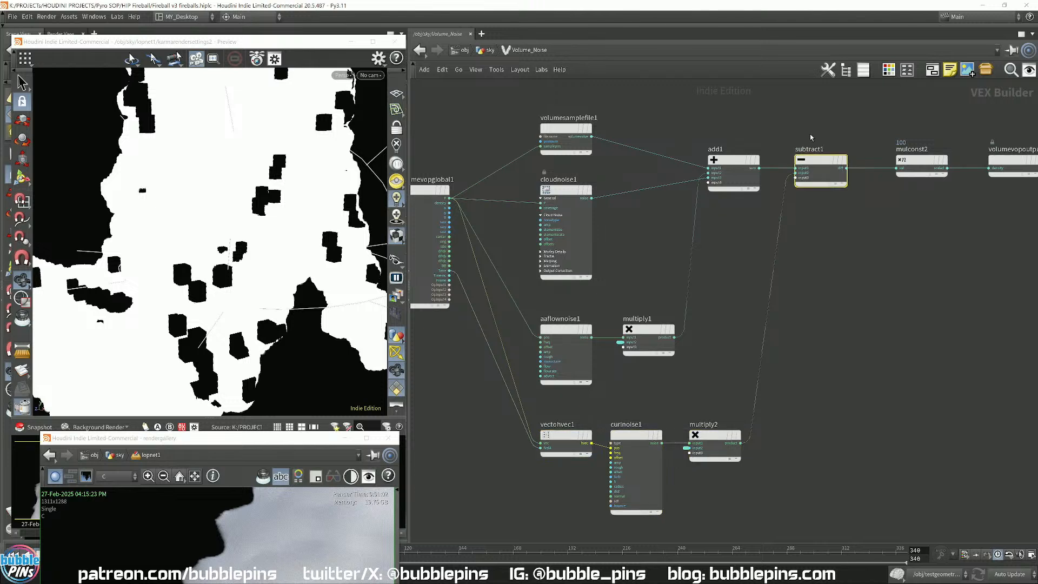
mouse_move(820, 161)
mouse_down()
mouse_move(820, 203)
mouse_move(828, 150)
mouse_move(827, 160)
mouse_up()
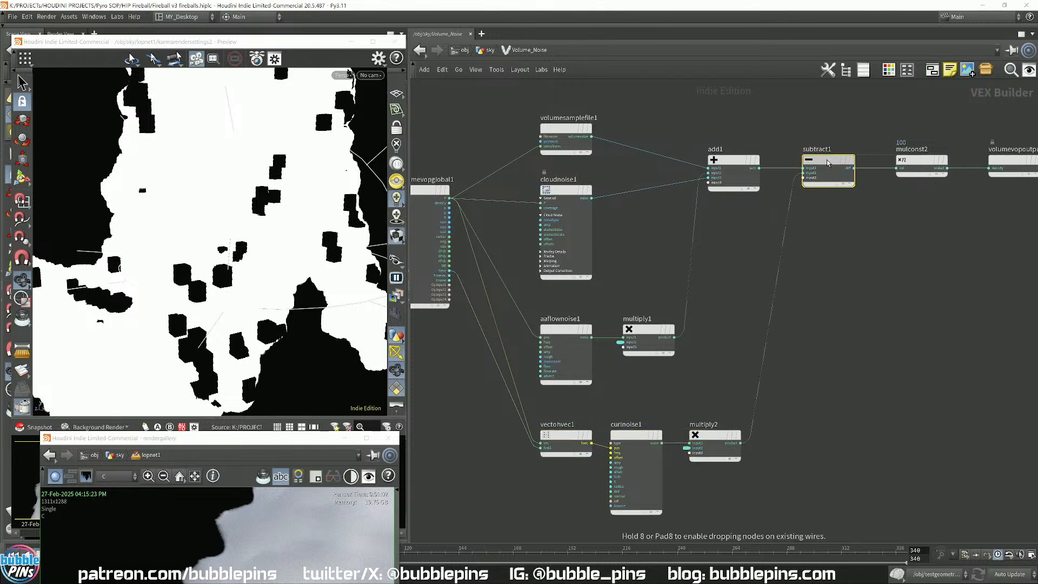
click(921, 160)
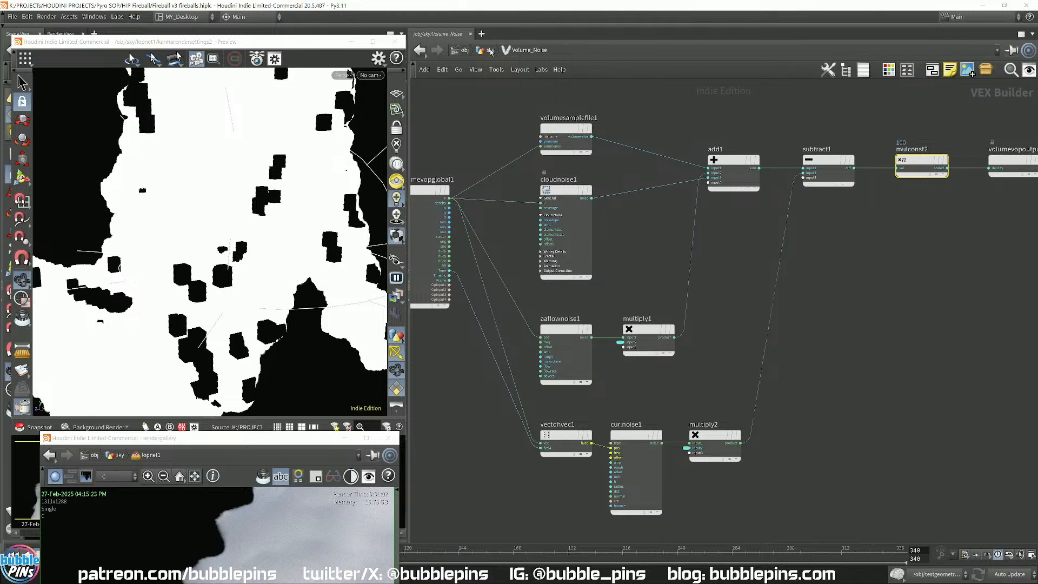
- Render the preview viewport with Karma XPU and frame the lower part and arms of the banana cloud
click(342, 75)
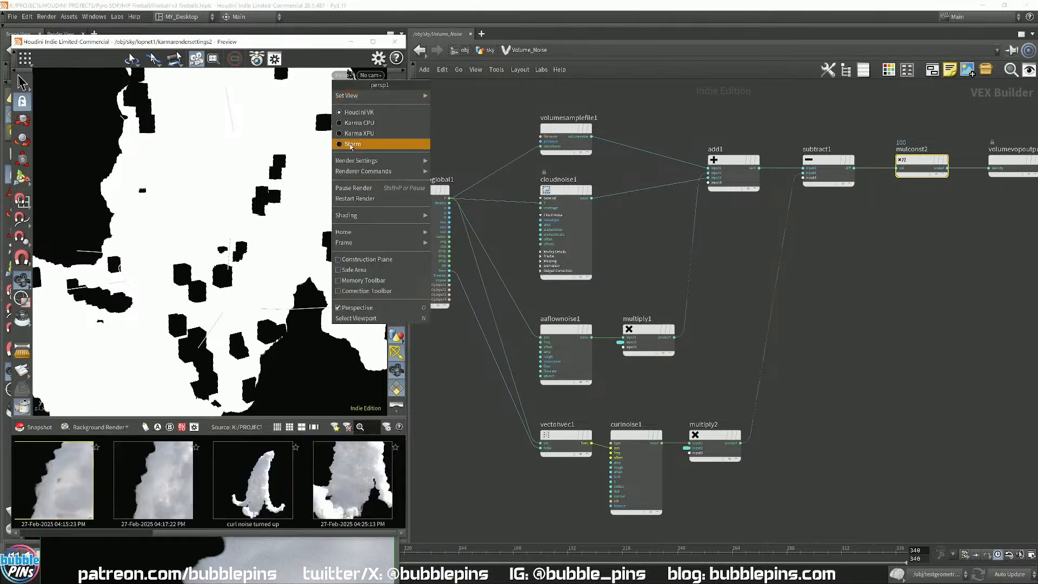
click(359, 134)
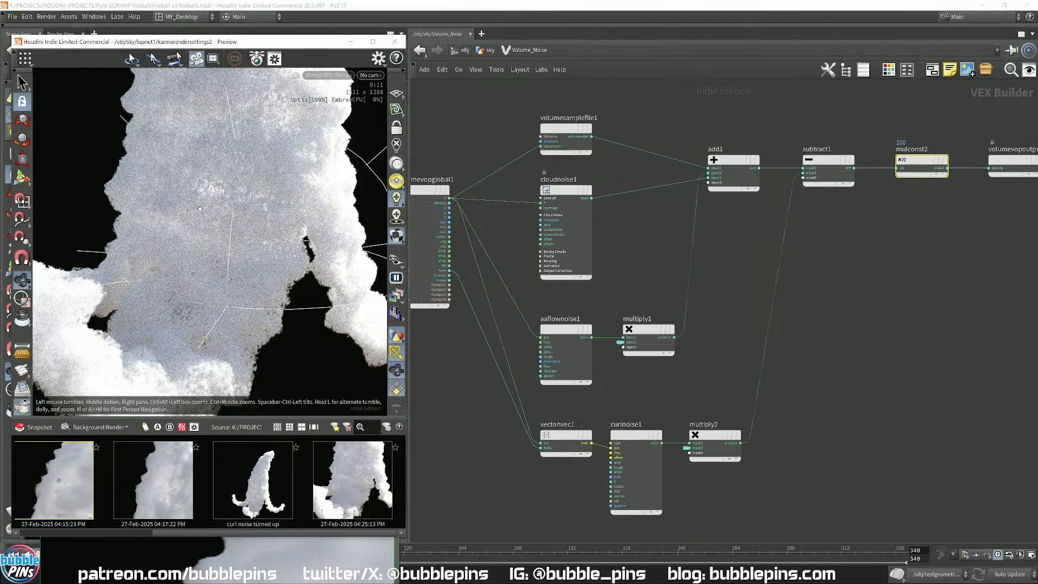
alt+drag(234, 230, 250, 203)
alt+middle_drag(250, 203, 270, 54)
alt+right_drag(267, 49, 264, 92)
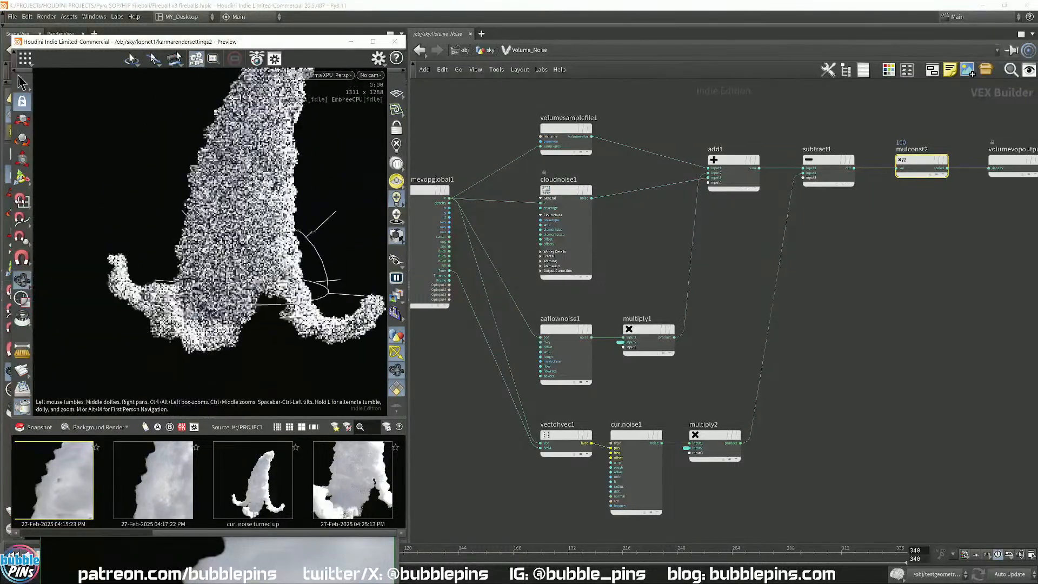
alt+drag(288, 87, 302, 194)
alt+drag(354, 318, 357, 331)
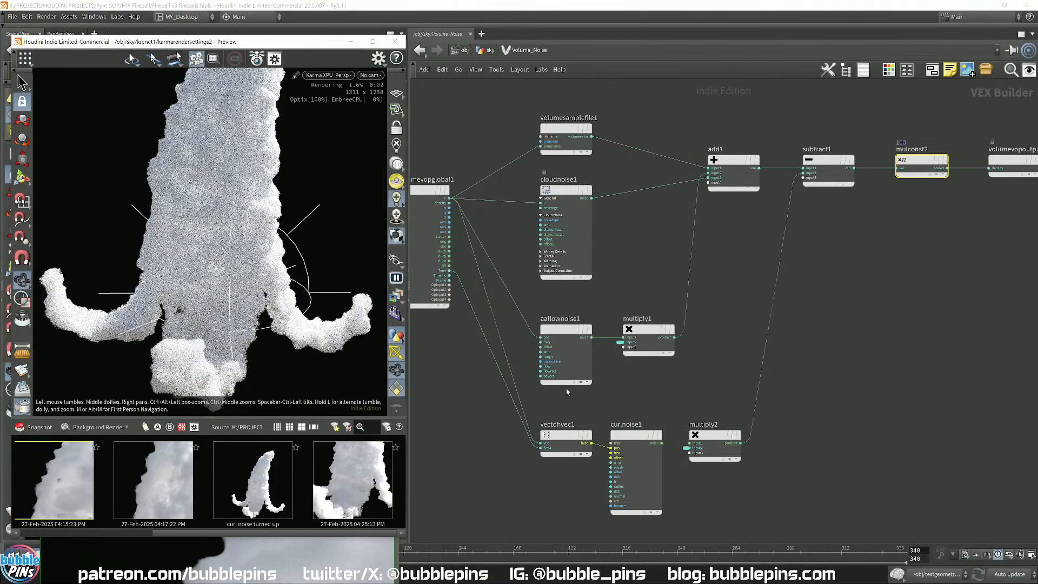
- Set curlnoise1's Amplitude to 3 and its Surface Effect Radius to 7
click(640, 435)
key(p)
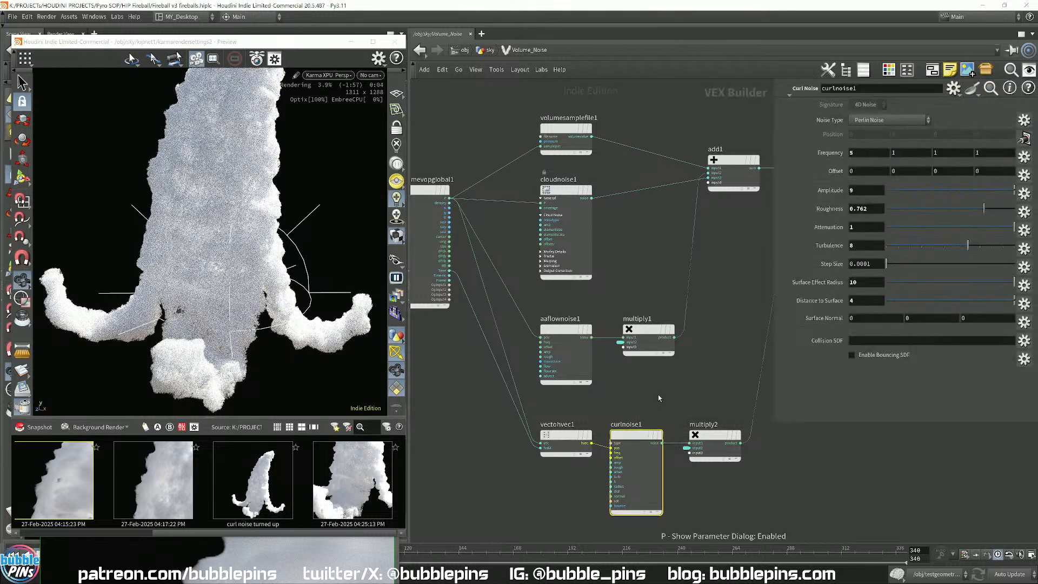
click(872, 190)
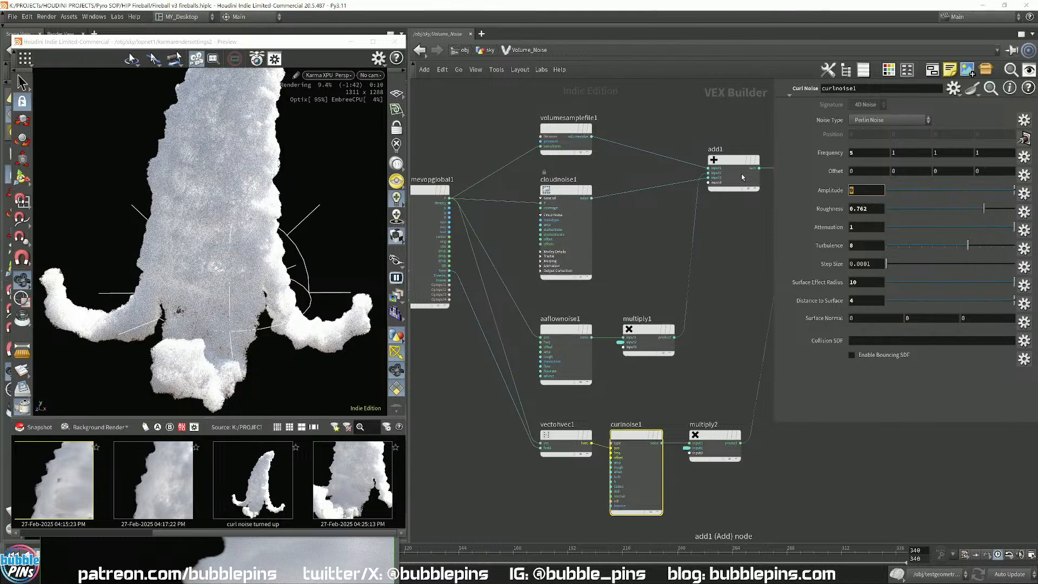
text(3)
click(866, 281)
text(7)
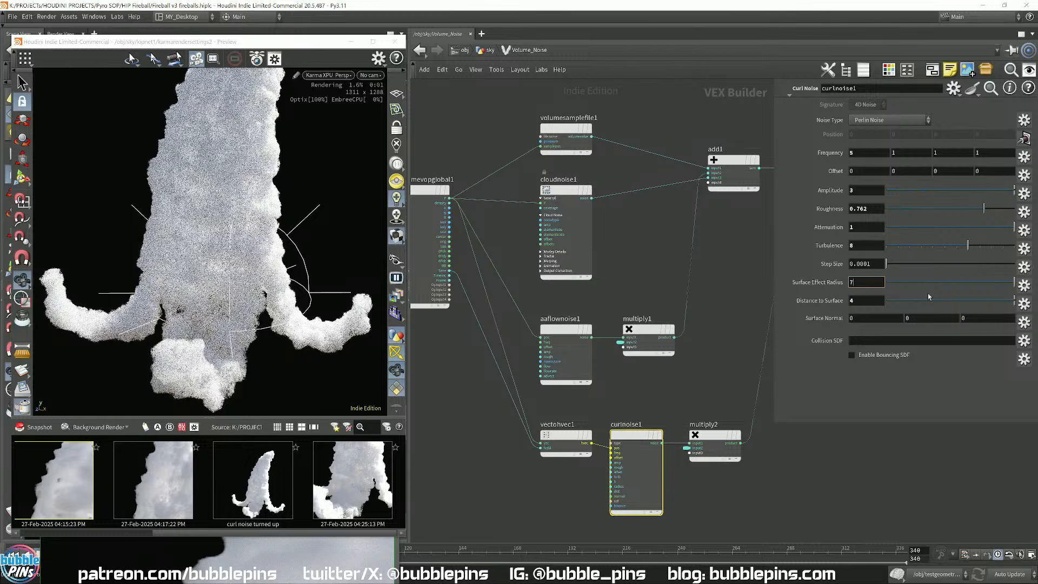
key(Return)
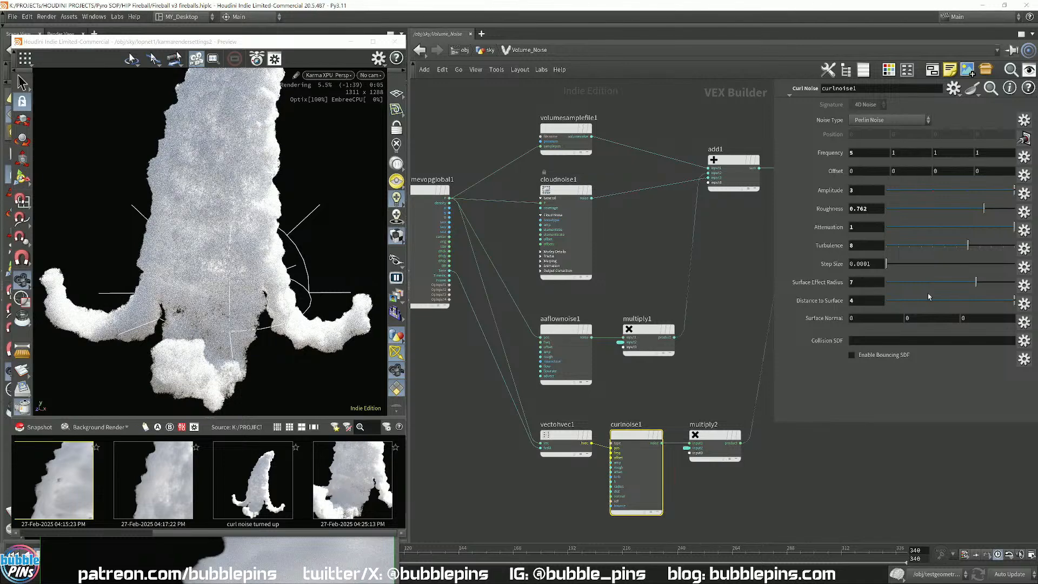
- Inspect the rendered banana cloud from several angles and move the Karma preview window out of the way
drag(227, 194, 259, 201)
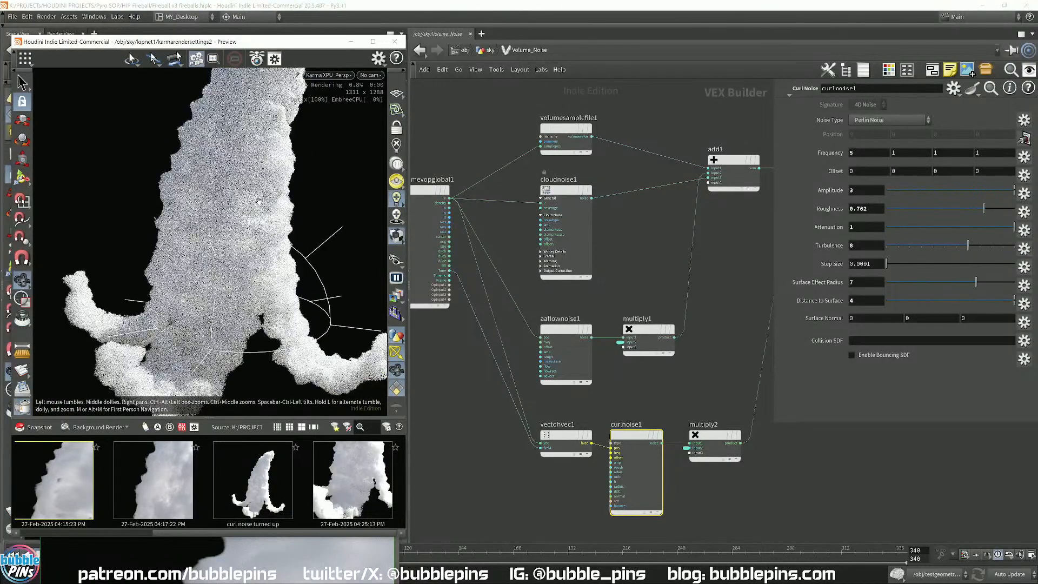
drag(259, 201, 316, 246)
drag(308, 240, 292, 242)
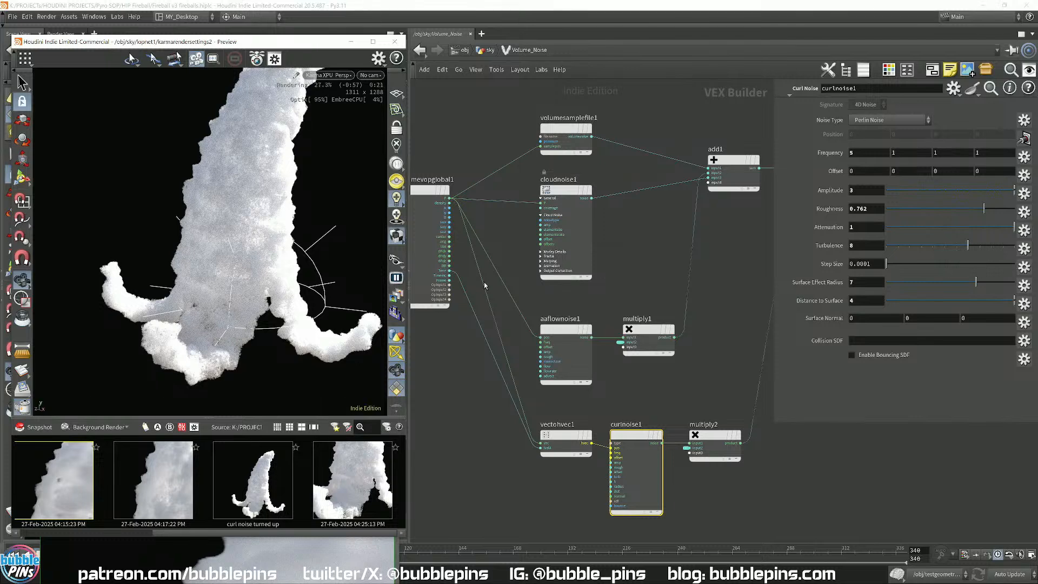
drag(250, 335, 247, 292)
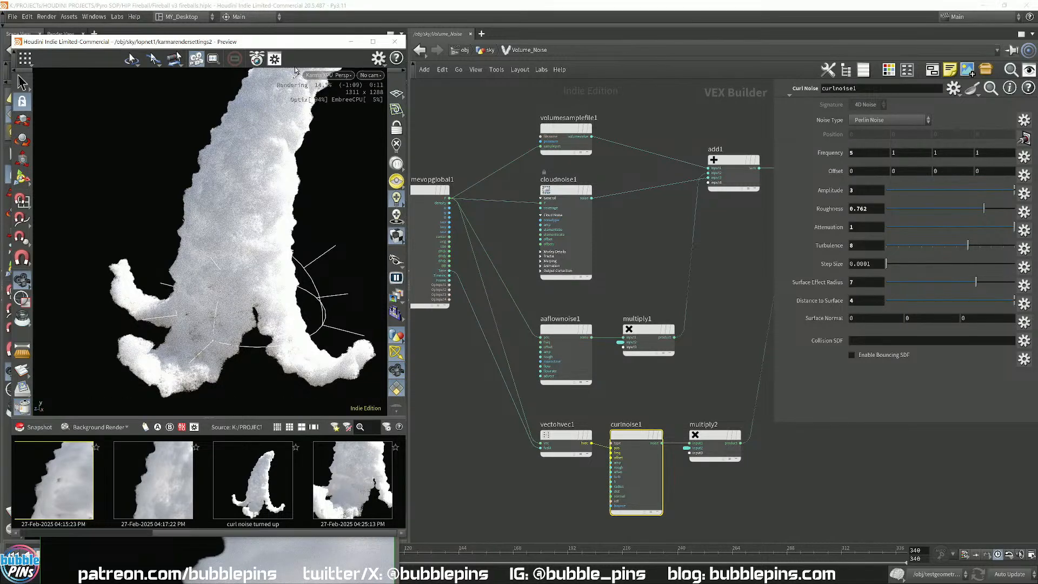
drag(271, 43, 418, 102)
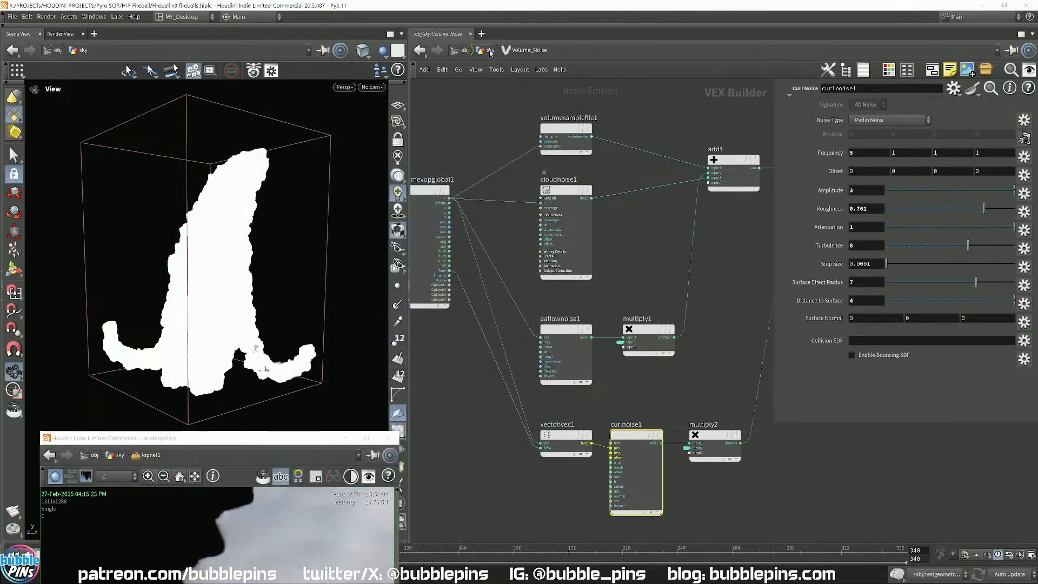
- Leave Volume_Noise for the sky network and dismiss the floating render gallery window
click(485, 49)
click(464, 49)
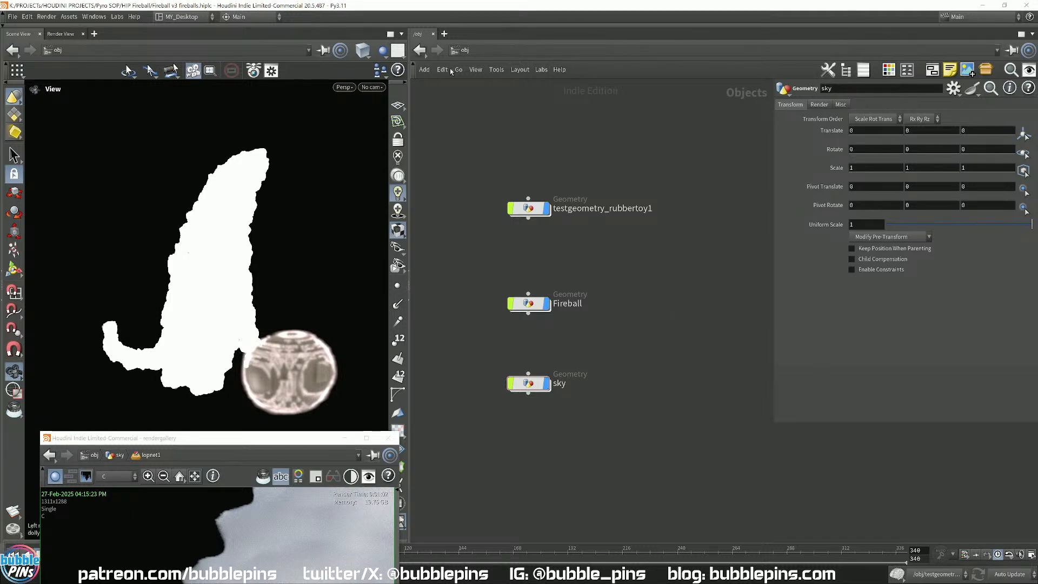
click(419, 50)
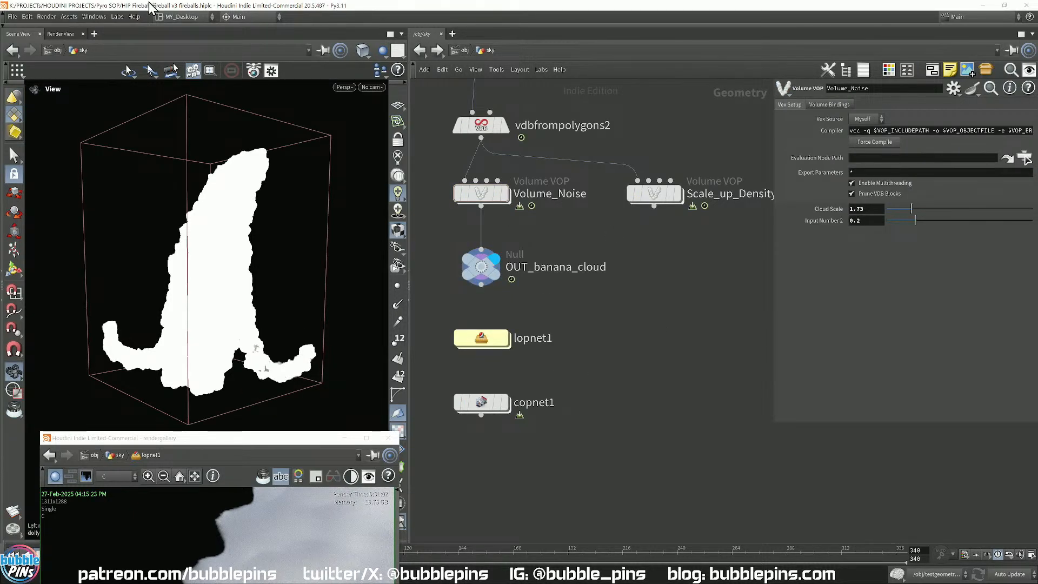
click(394, 439)
click(394, 439)
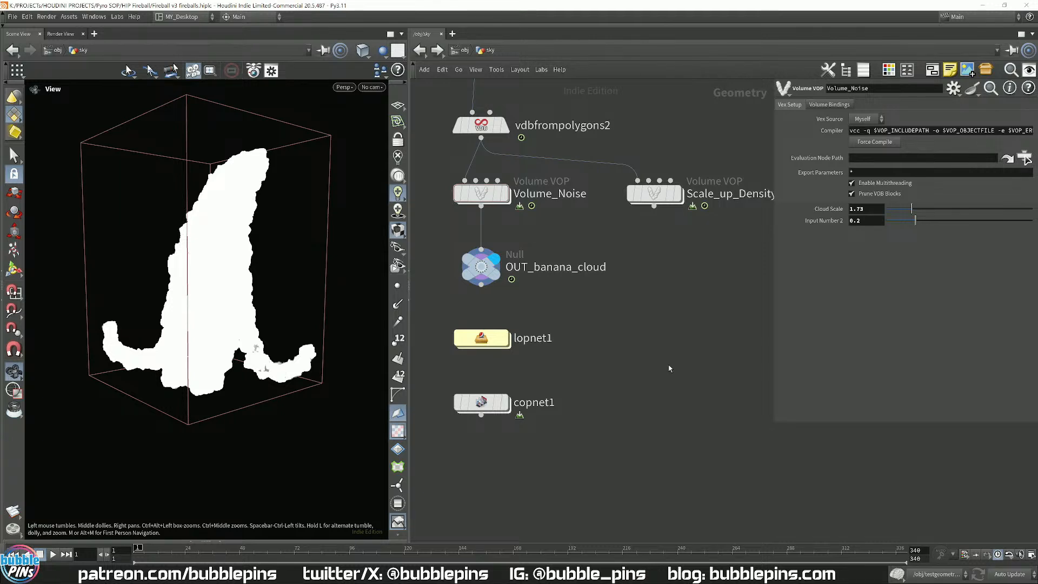
- Glance at the pyro circle clip in Media Player, return to Houdini and open the Fireball network from the object level
key(alt+Tab)
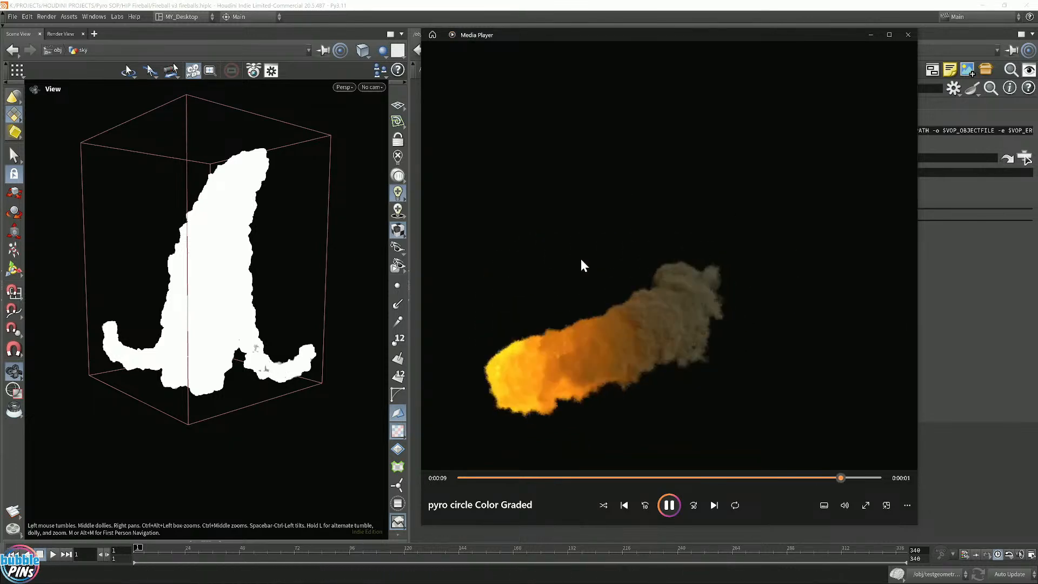
click(44, 10)
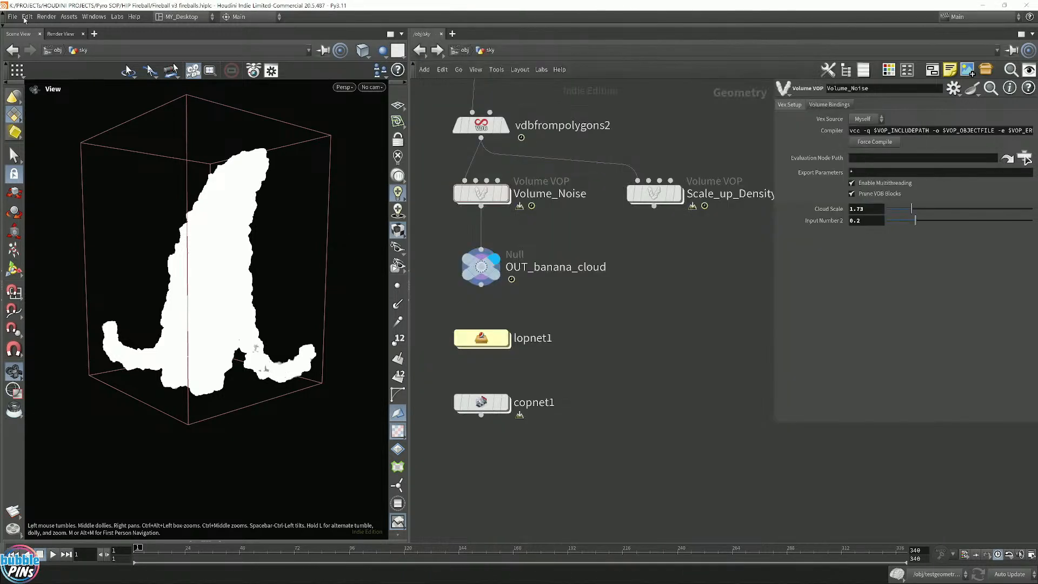
click(459, 50)
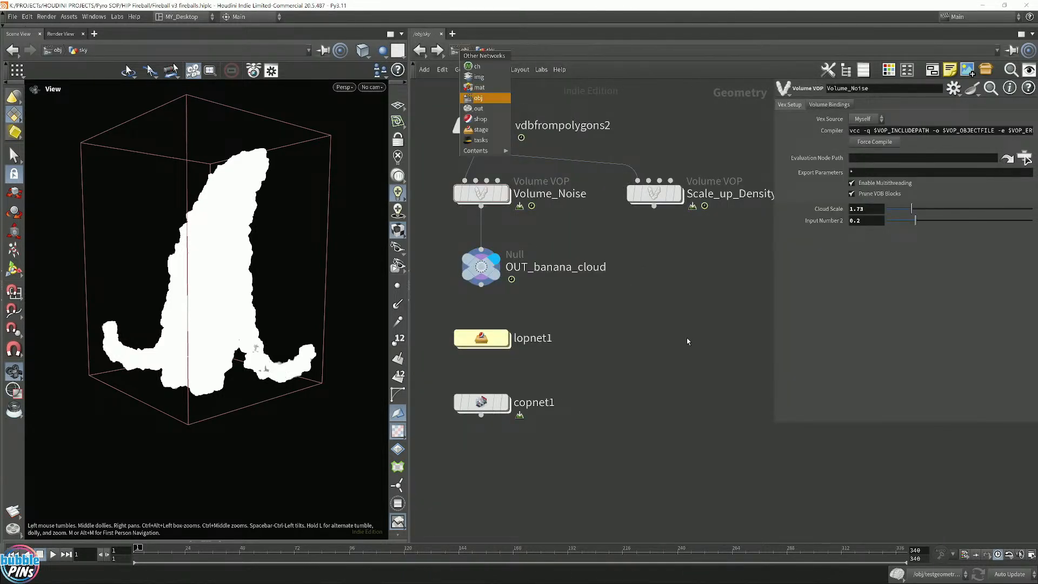
click(454, 50)
click(468, 50)
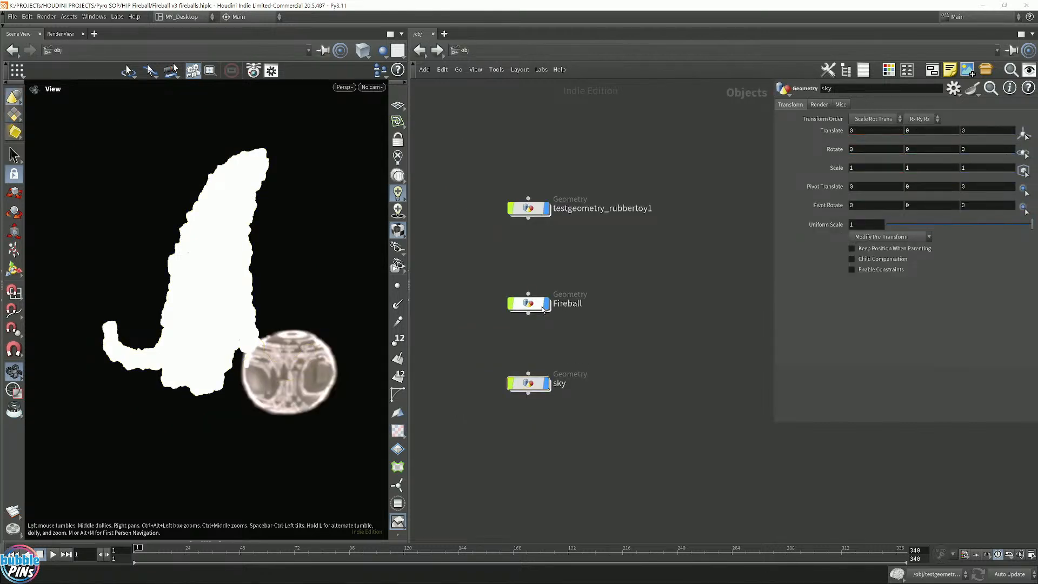
double_click(521, 300)
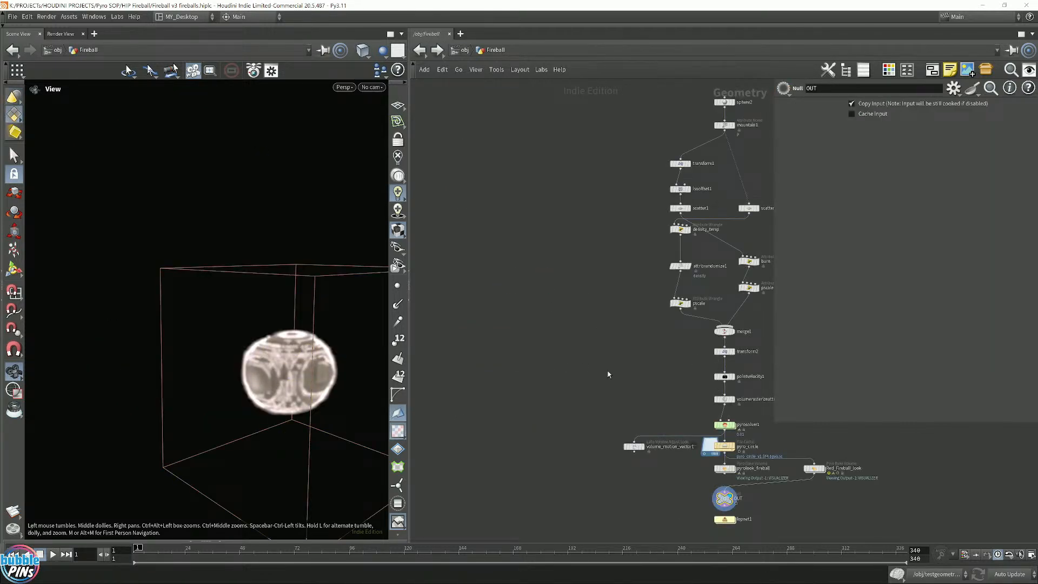
- Look over the Fireball node chain and play the animation from its OUT null
middle_drag(621, 366, 489, 369)
scroll(498, 366, down, 2)
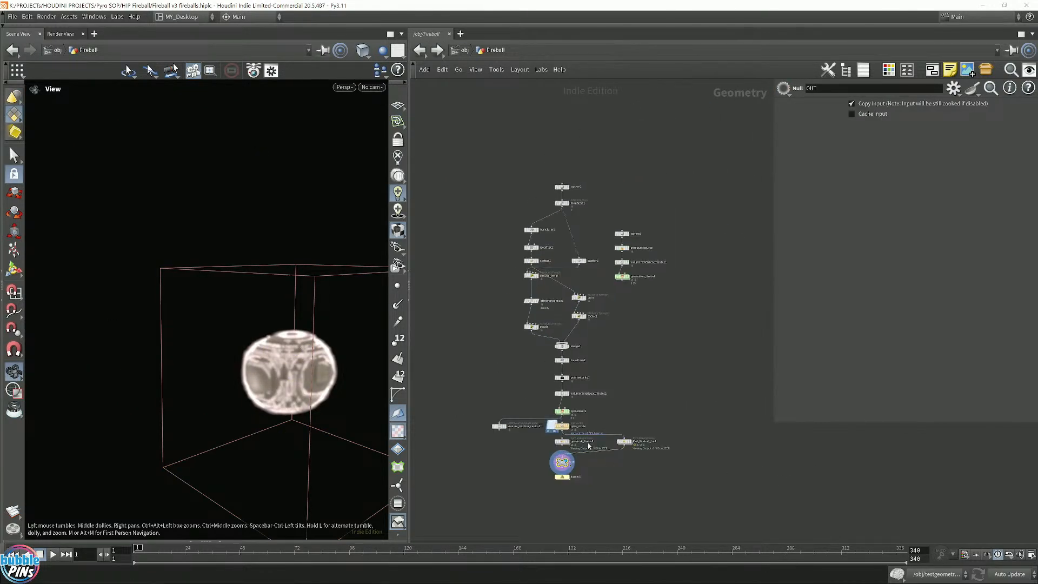
scroll(580, 435, up, 2)
scroll(580, 438, up, 3)
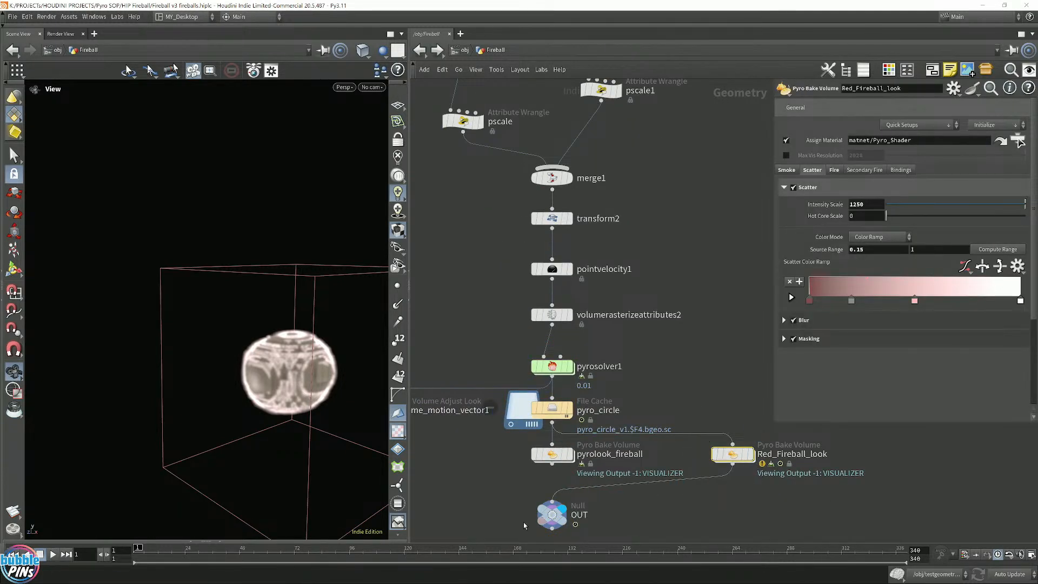
key(Up)
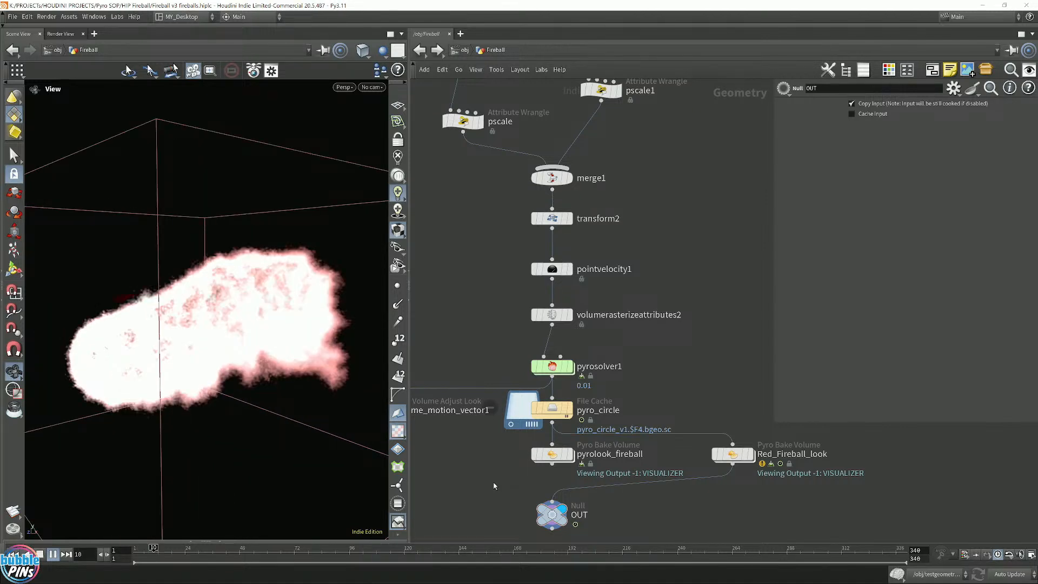
- Display the pyro_circle file cache and play its smoke simulation, viewing the circular motion from several angles
click(569, 409)
key(Up)
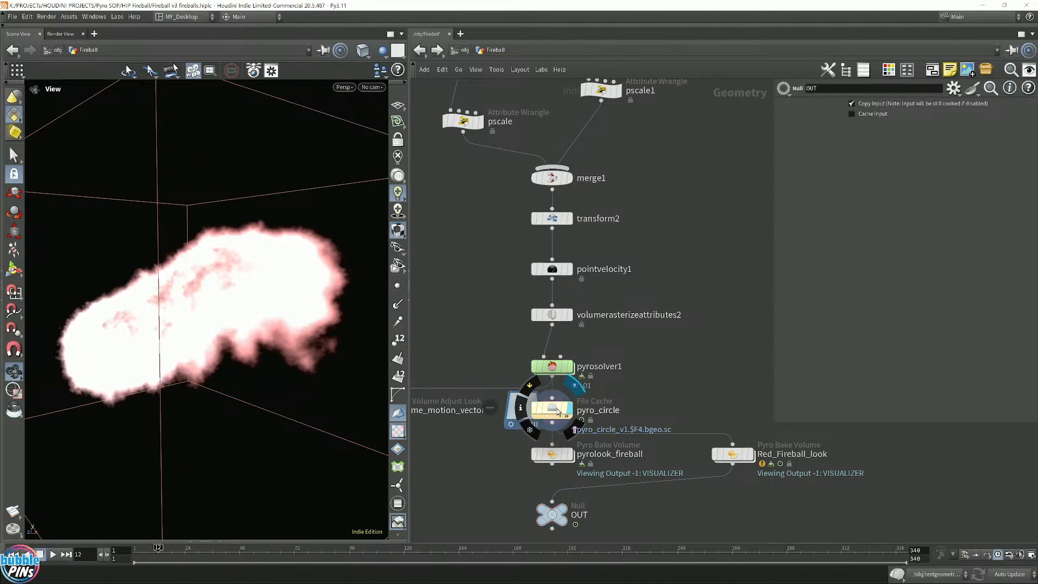
drag(216, 282, 255, 322)
scroll(256, 319, down, 5)
right_drag(251, 317, 226, 335)
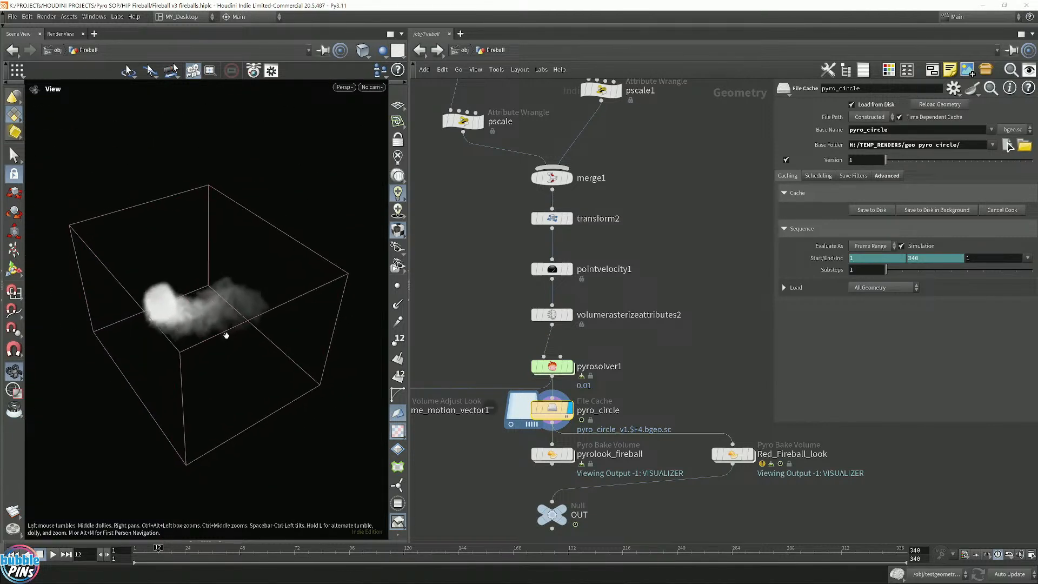
key(Up)
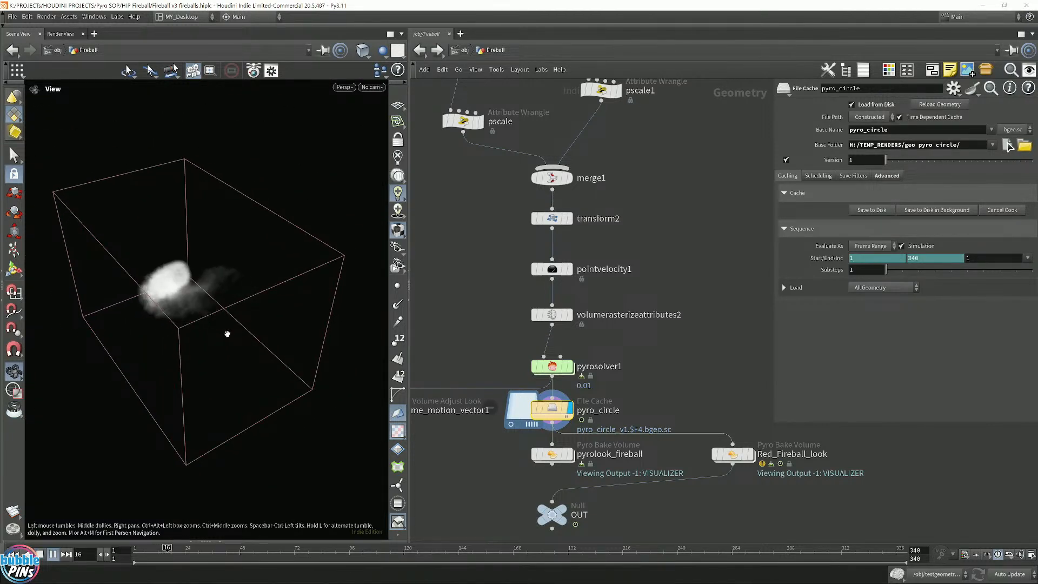
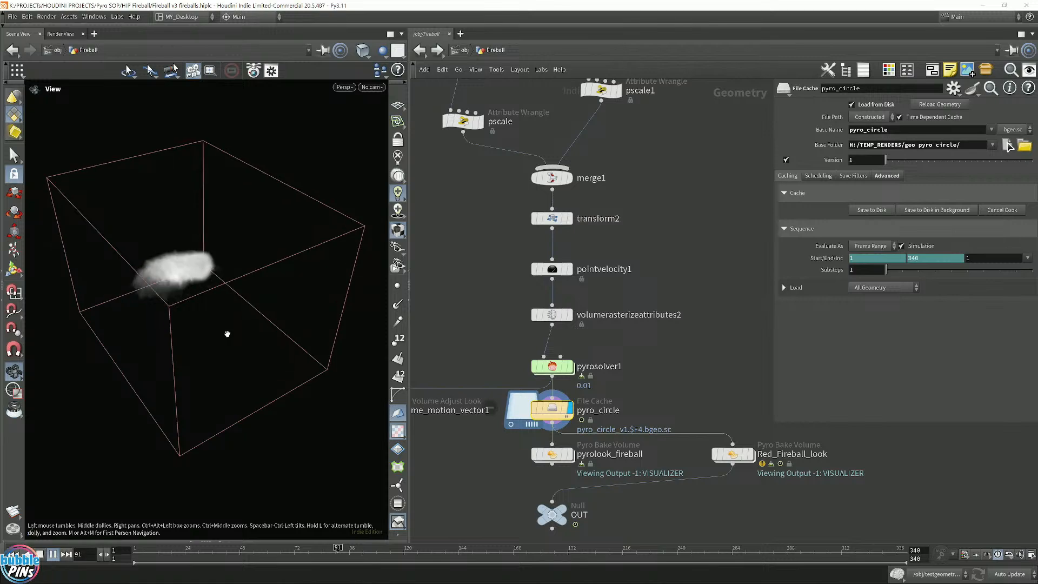
drag(208, 339, 302, 278)
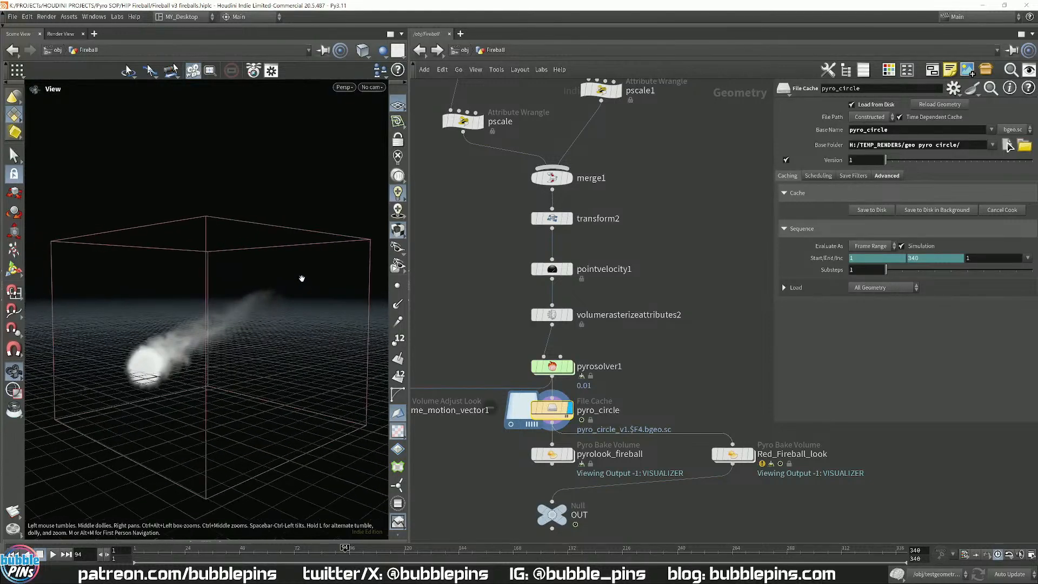
key(Up)
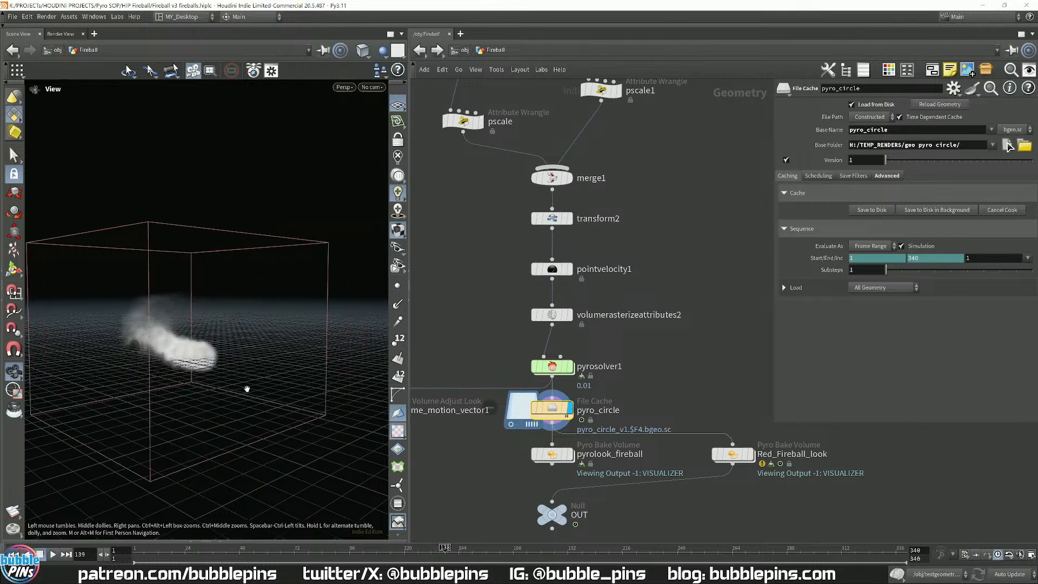
- Look at pyrosolver1's settings and bypass the four-node branch from sphere1 down to pyrosolver_fireball
click(551, 366)
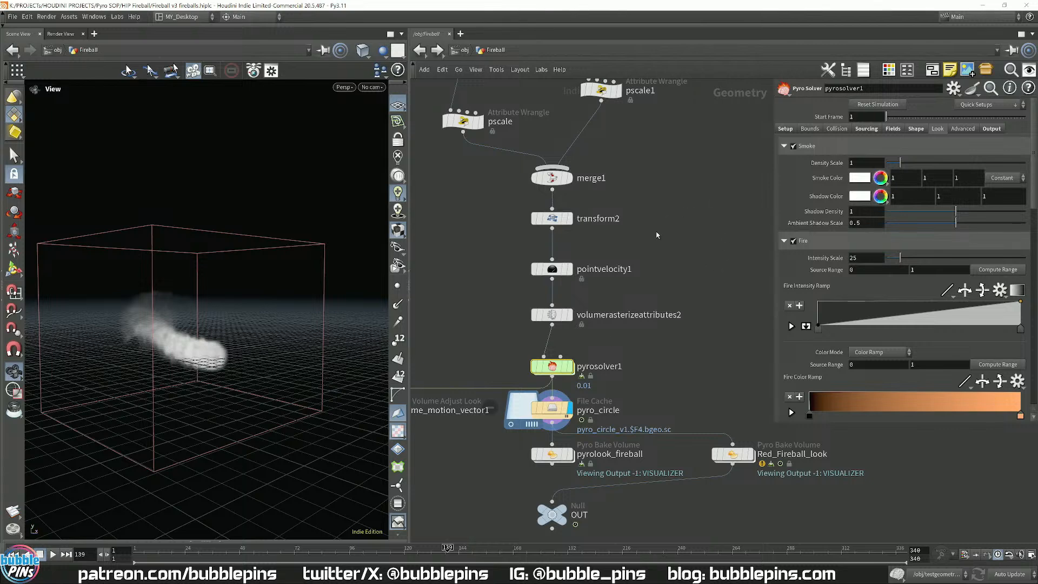
scroll(657, 235, down, 5)
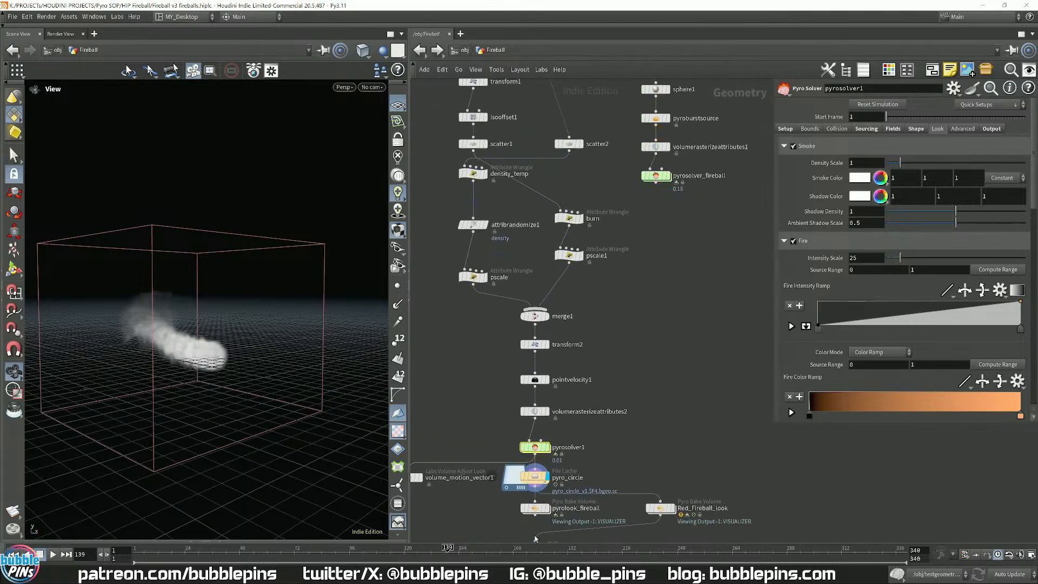
drag(715, 215, 709, 236)
middle_drag(699, 273, 690, 410)
drag(695, 403, 635, 220)
click(634, 226)
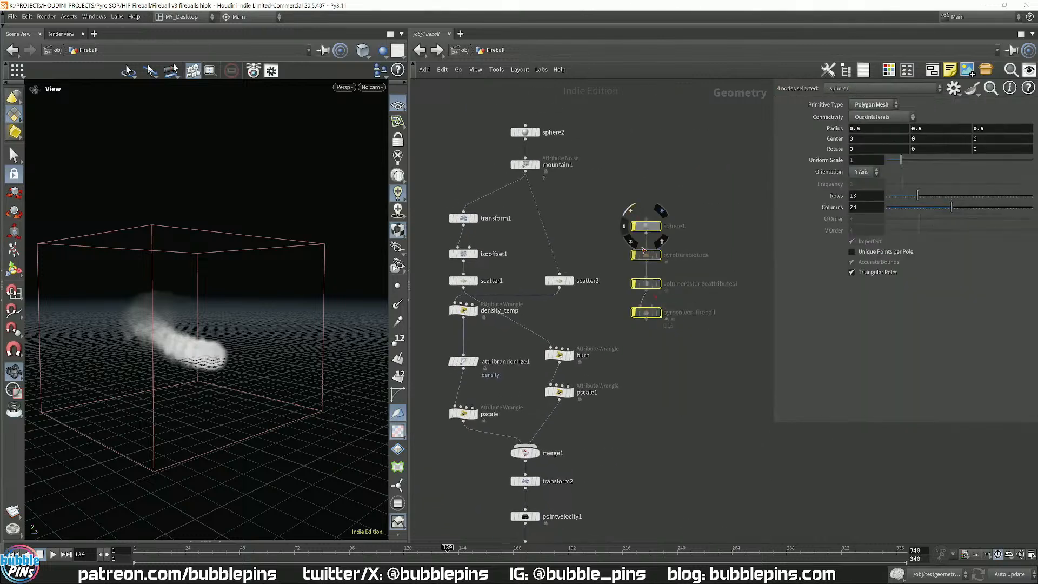
- Examine transform2's Translate expressions and display the result of pointvelocity1 in the viewport
middle_drag(651, 412, 727, 381)
middle_drag(535, 451, 477, 268)
scroll(498, 317, up, 1)
middle_drag(515, 371, 502, 340)
drag(503, 341, 609, 356)
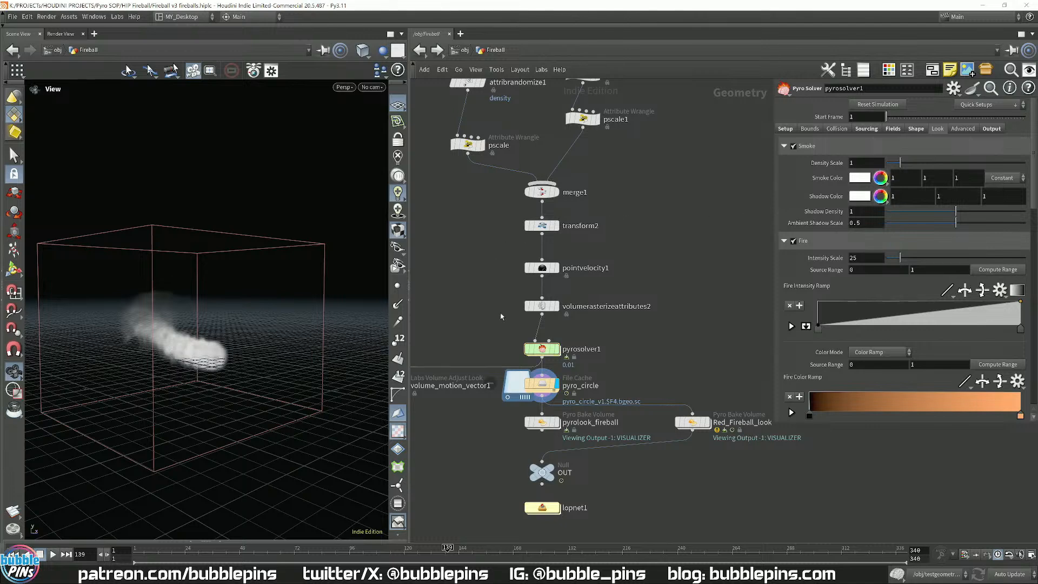
click(541, 225)
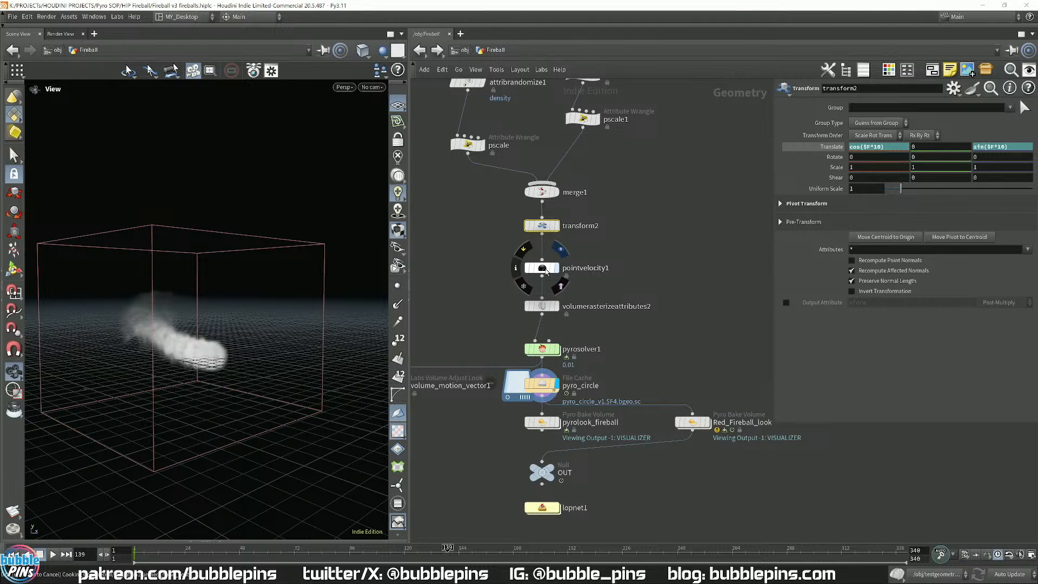
click(546, 269)
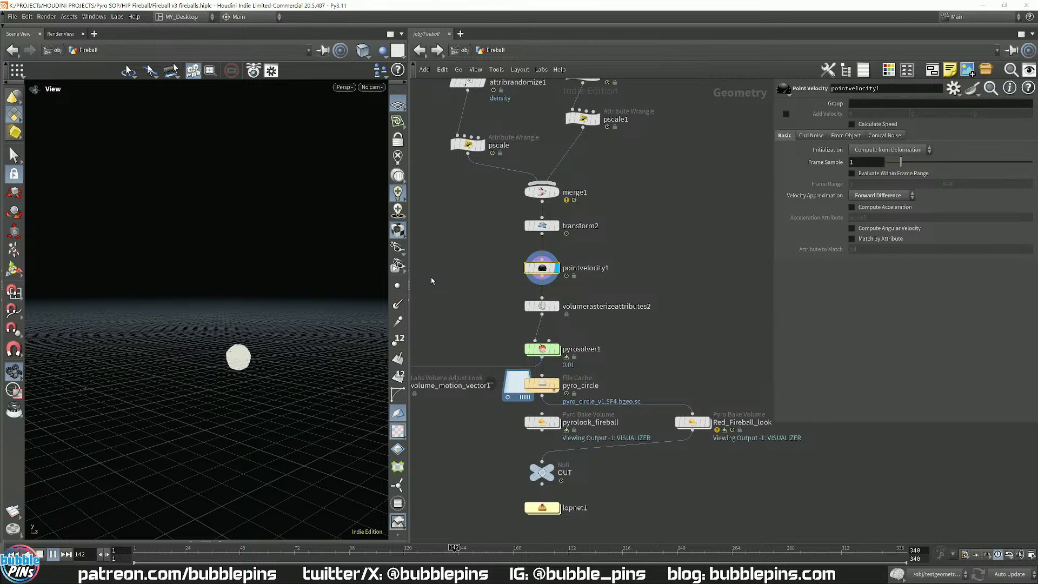
- Stop the playback and display transform2's result, followed by merge1's merged points, to compare them in the viewport
key(Up)
middle_drag(478, 201, 511, 301)
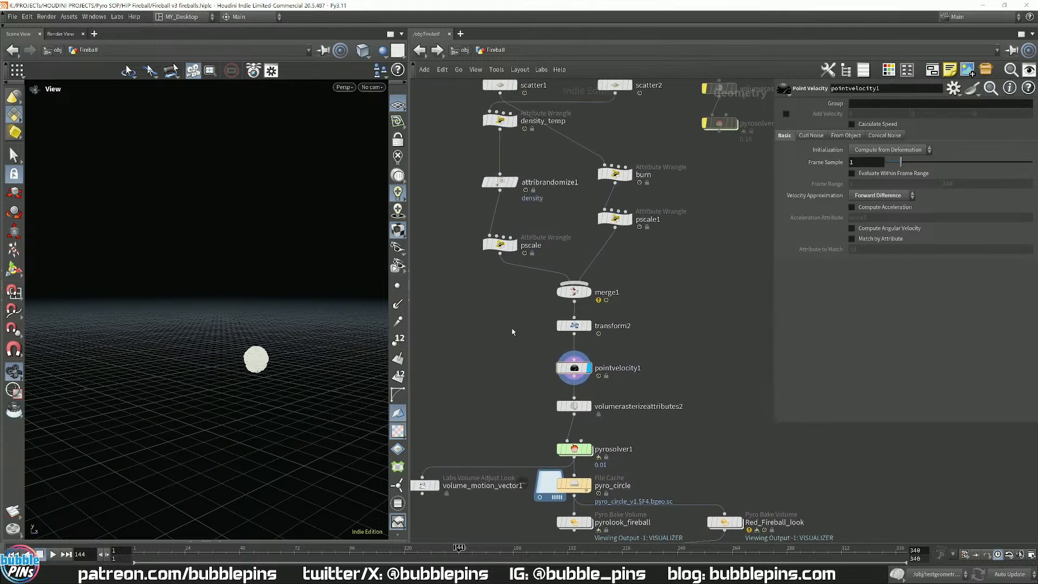
click(577, 326)
key(r)
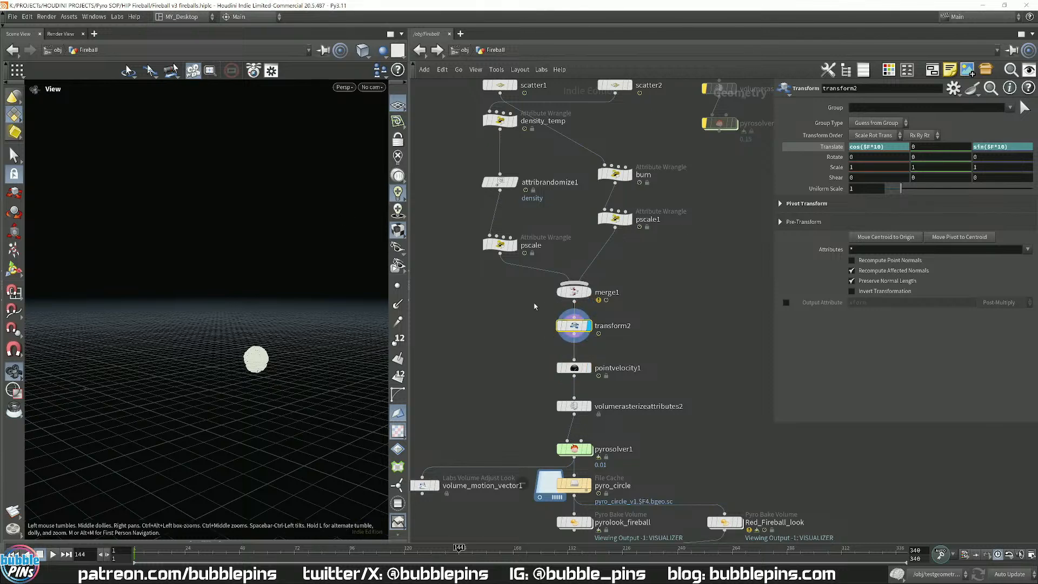
click(573, 293)
middle_drag(679, 269, 670, 359)
key(r)
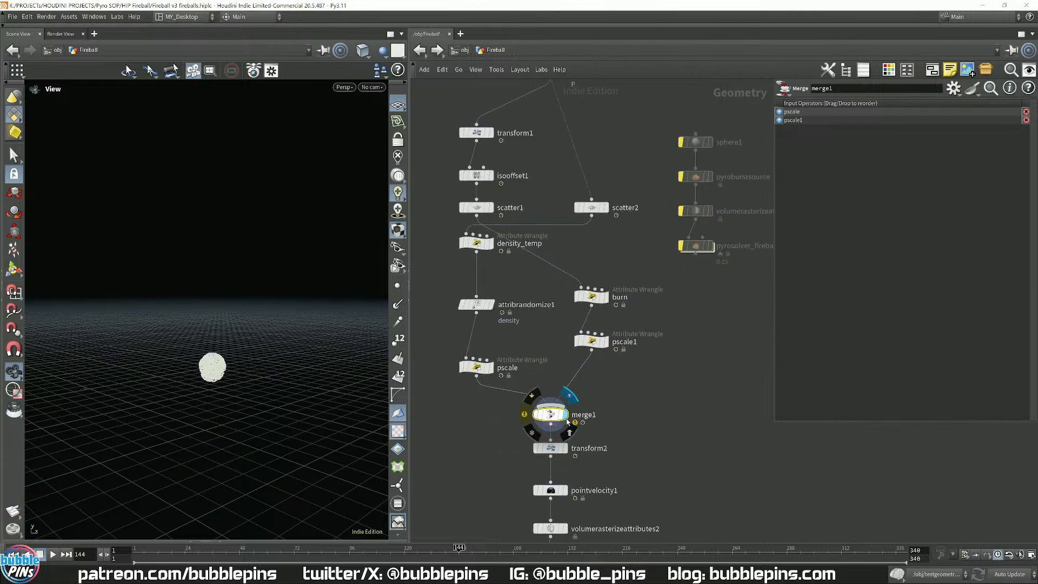
mouse_move(272, 334)
mouse_down()
mouse_move(249, 361)
mouse_move(274, 323)
mouse_up()
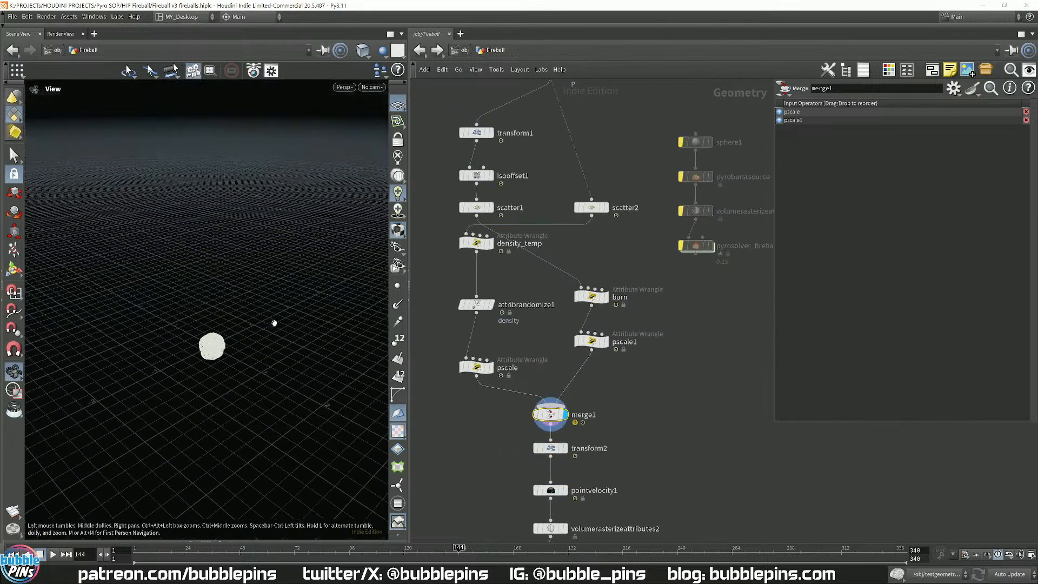
- Display mountain1 and play the animation to examine how its noise deforms the sphere from close up
middle_drag(503, 195, 514, 267)
click(576, 142)
click(577, 141)
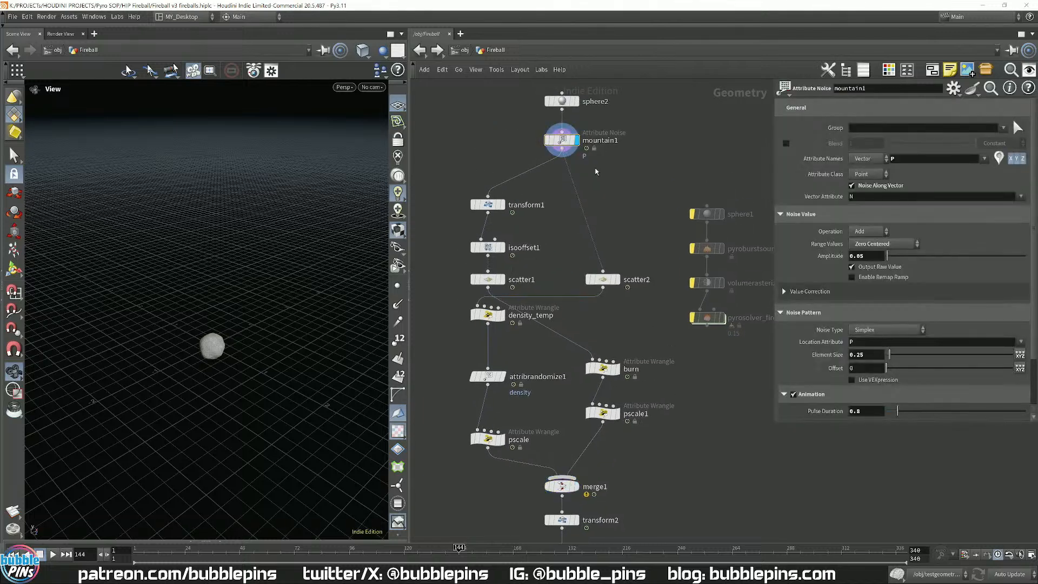
key(Up)
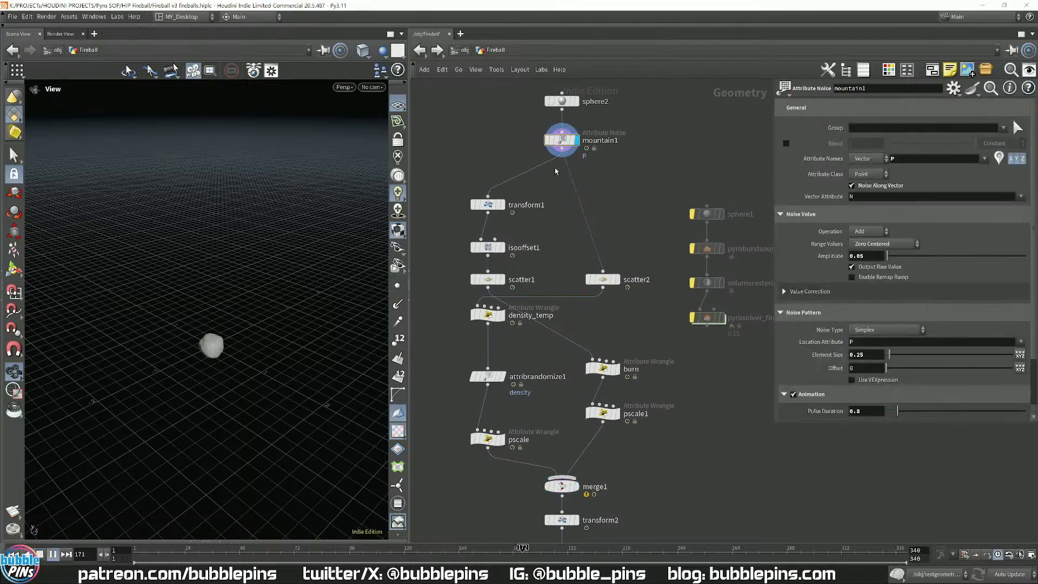
key(Up)
drag(230, 341, 193, 376)
scroll(192, 377, up, 5)
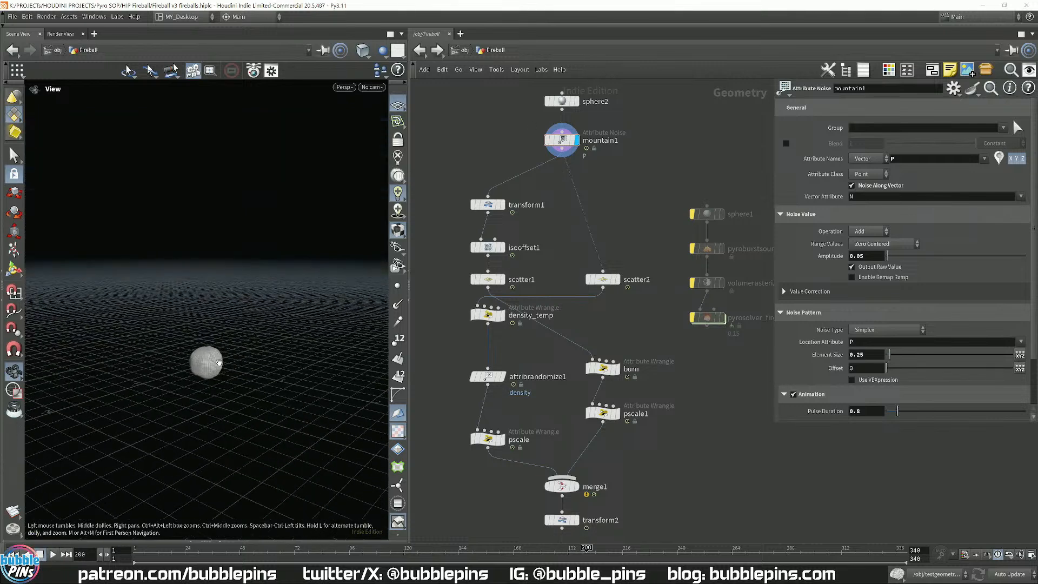
key(Up)
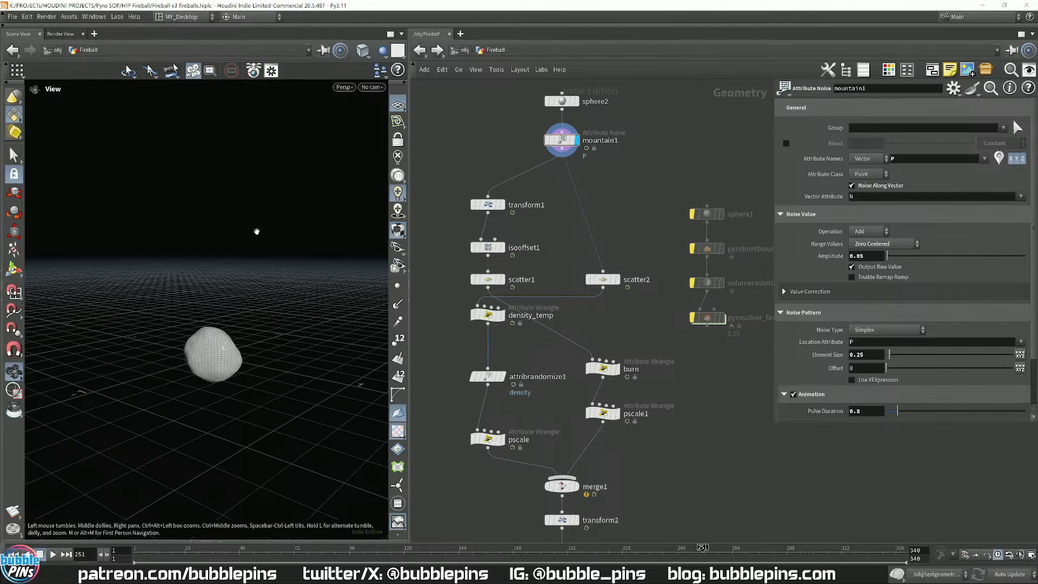
key(Up)
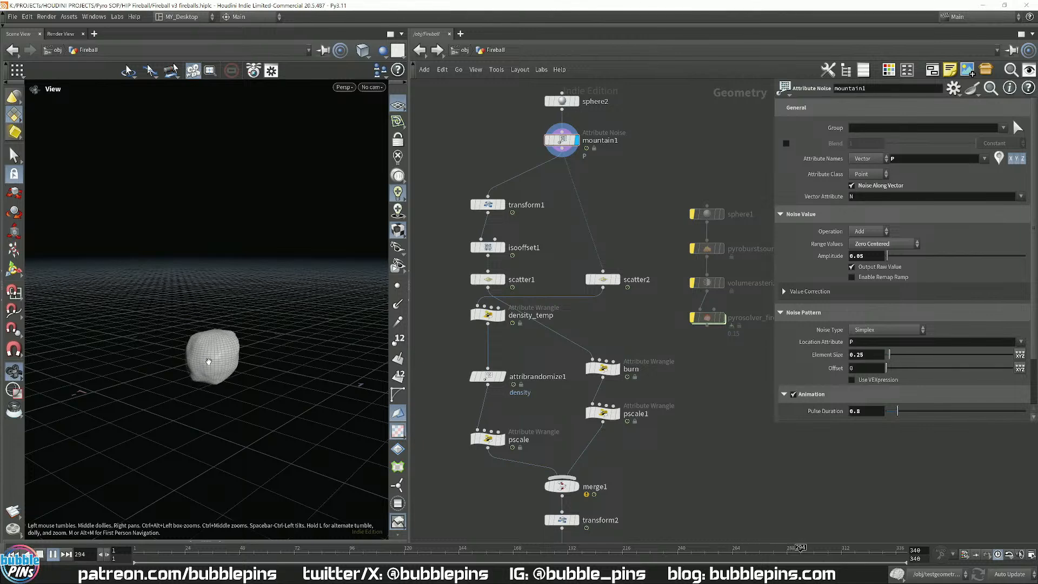
key(Up)
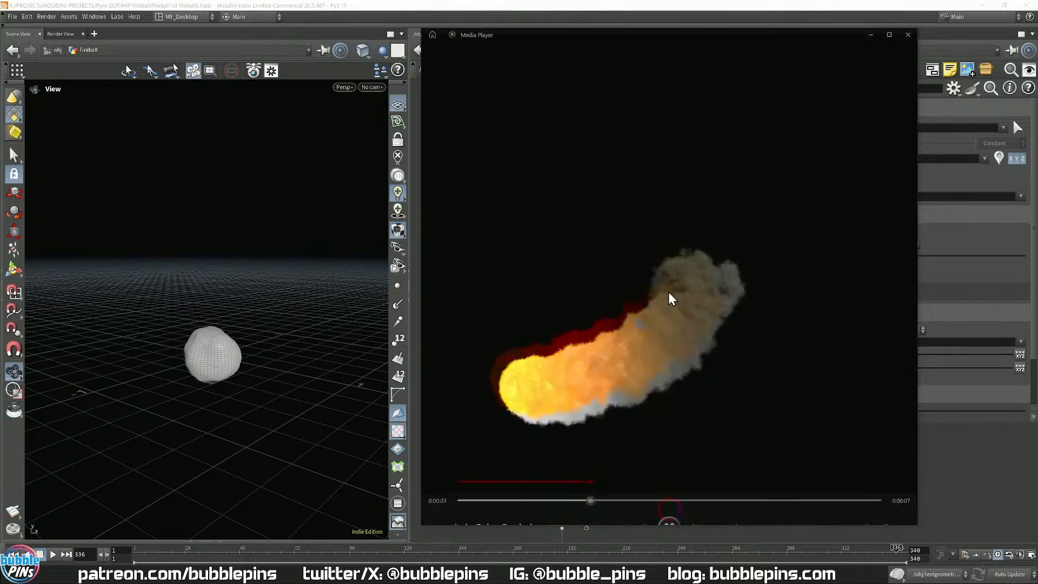
- Pause the pyro circle Color Graded video around the 4-second mark in Media Player and resize the pyro circle Karma.png window beside it
click(669, 504)
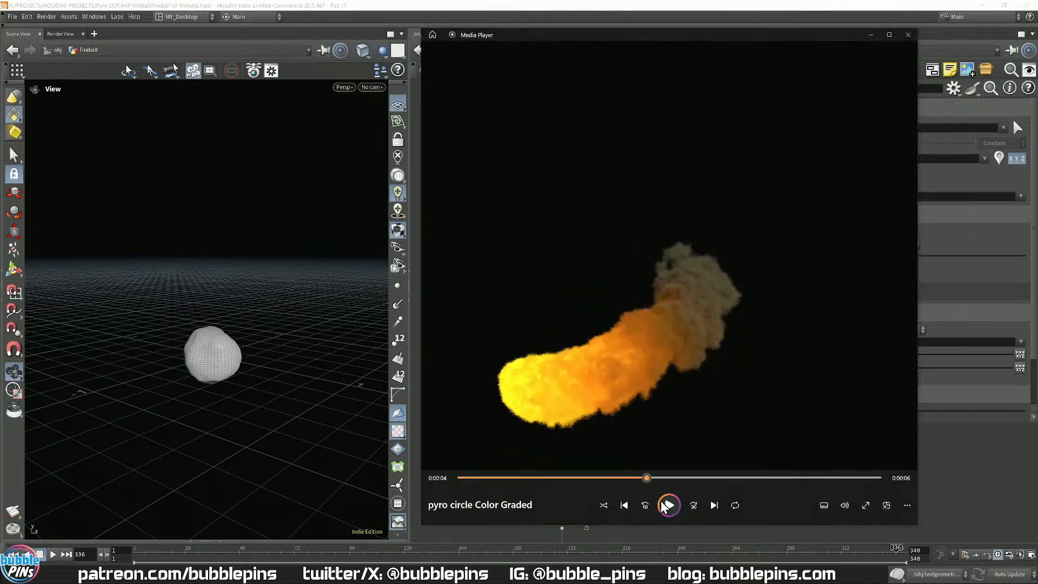
mouse_move(643, 477)
mouse_down()
mouse_move(625, 479)
mouse_move(641, 478)
mouse_up()
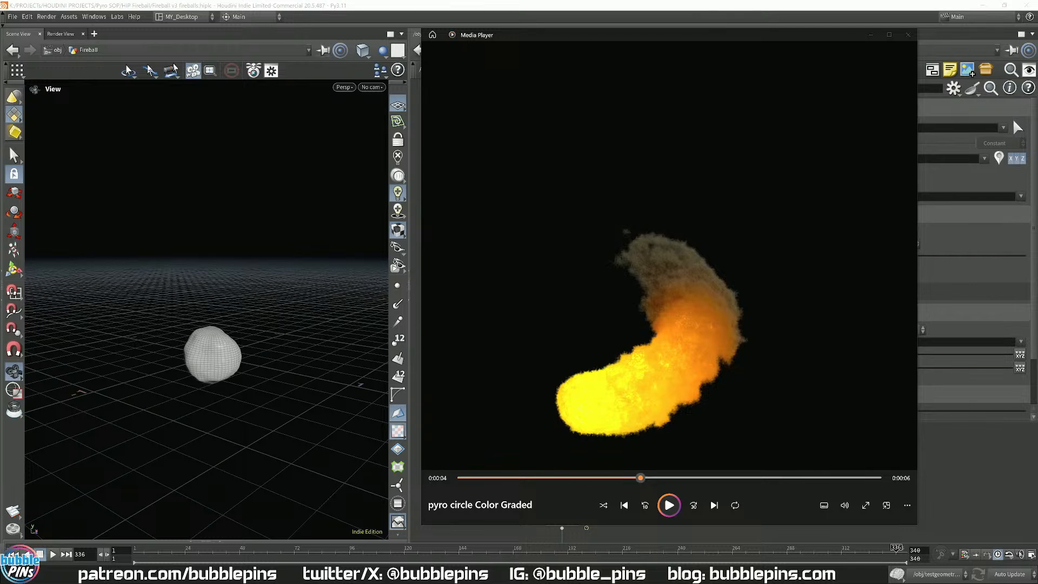
drag(1037, 130, 366, 59)
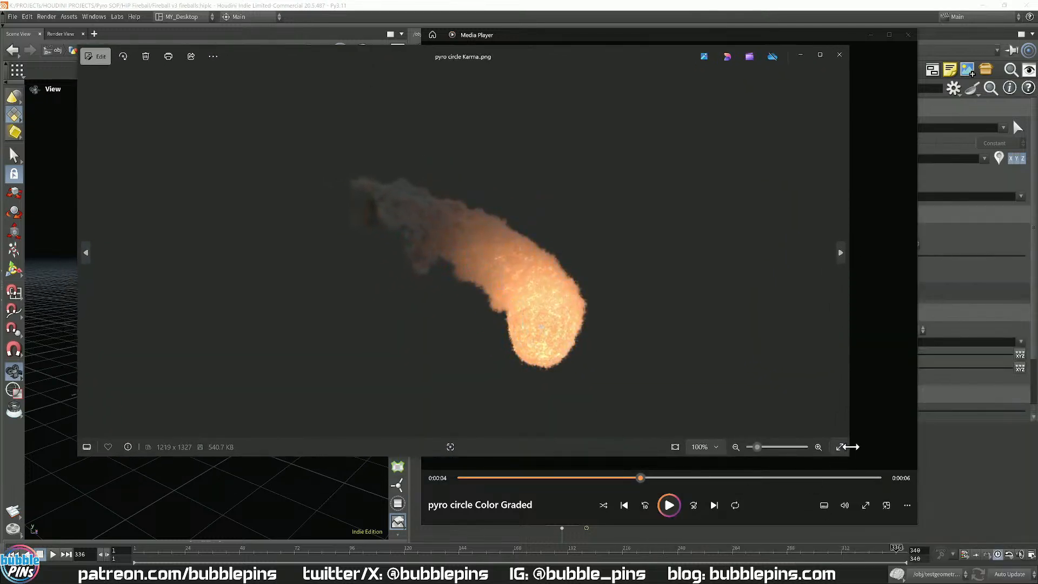
drag(850, 446, 538, 535)
- Examine the surface detail of the fireball's head in pyro circle Karma.png and move the image window aside
scroll(393, 394, up, 5)
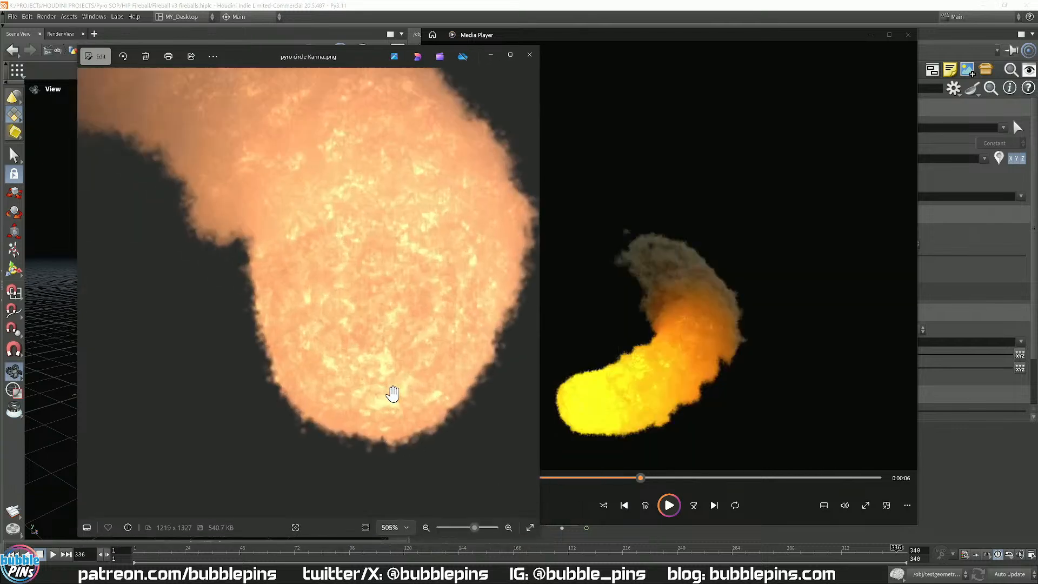
scroll(393, 394, up, 3)
drag(384, 303, 336, 340)
scroll(349, 328, down, 5)
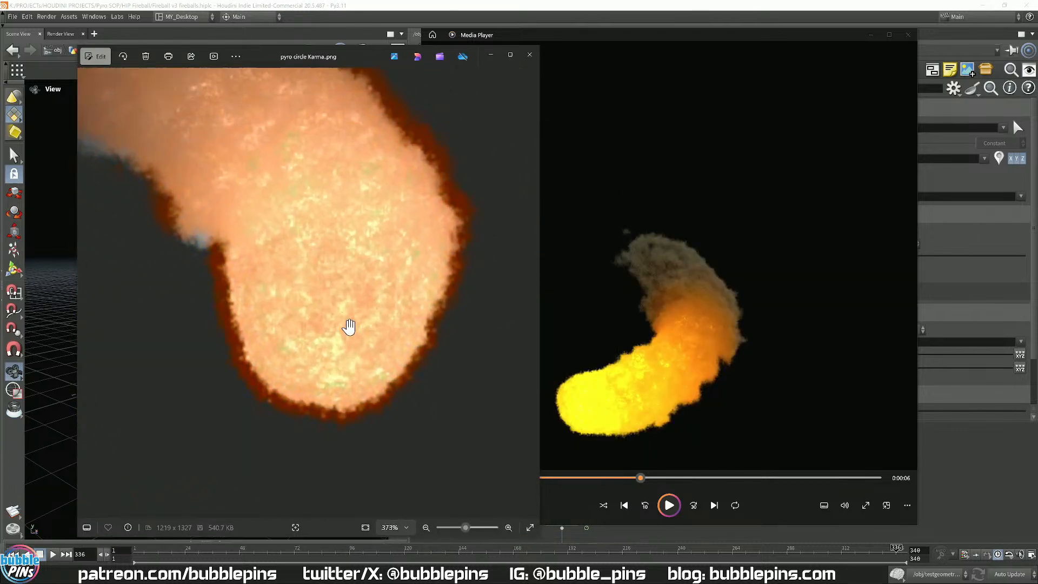
scroll(349, 327, up, 1)
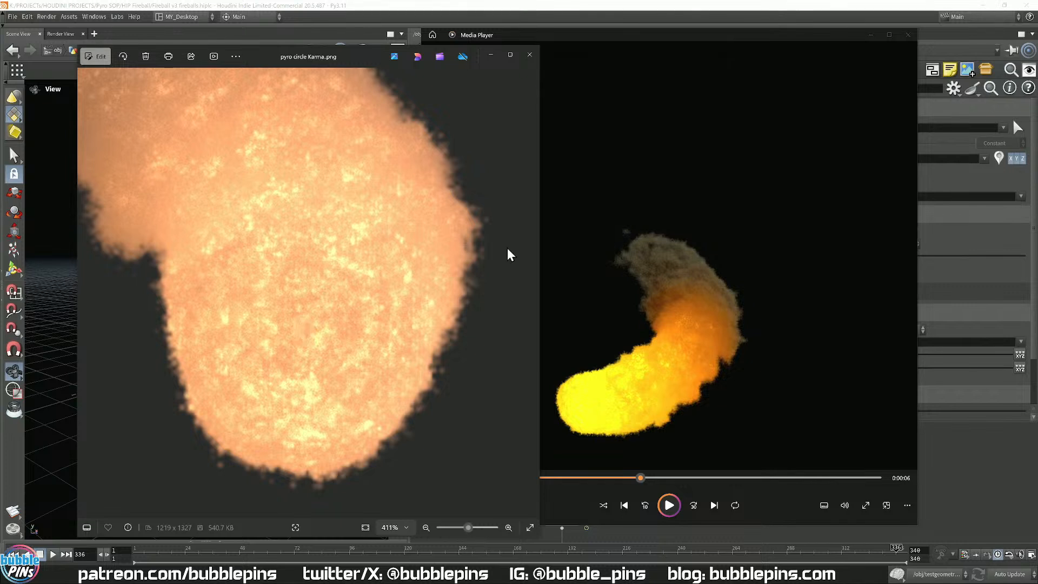
drag(314, 56, 789, 96)
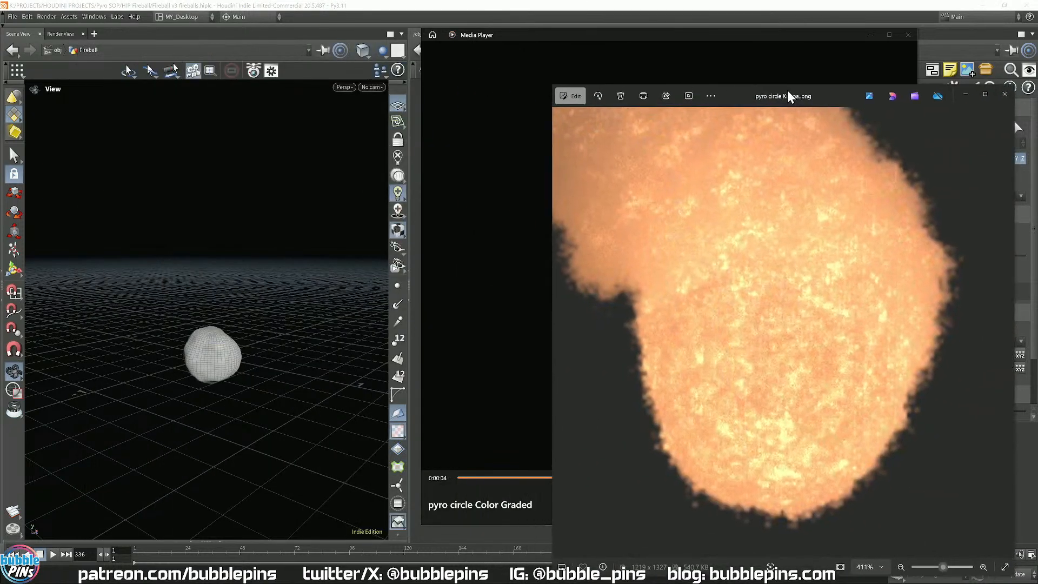
- Switch to Houdini, play mountain1's noise animation, and compare it with the fireball in pyro circle Karma.png
click(548, 6)
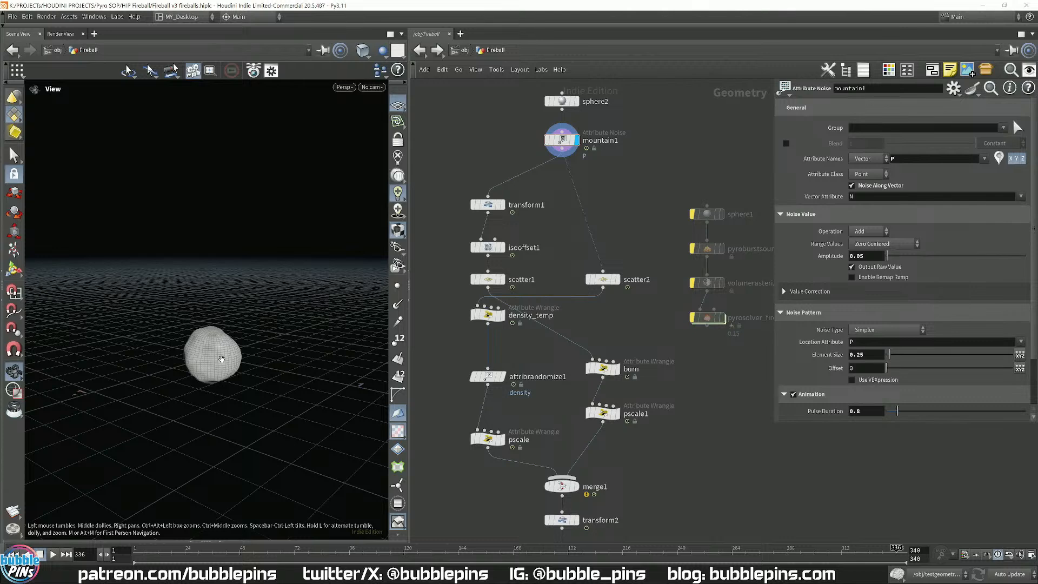
scroll(222, 359, up, 4)
key(Up)
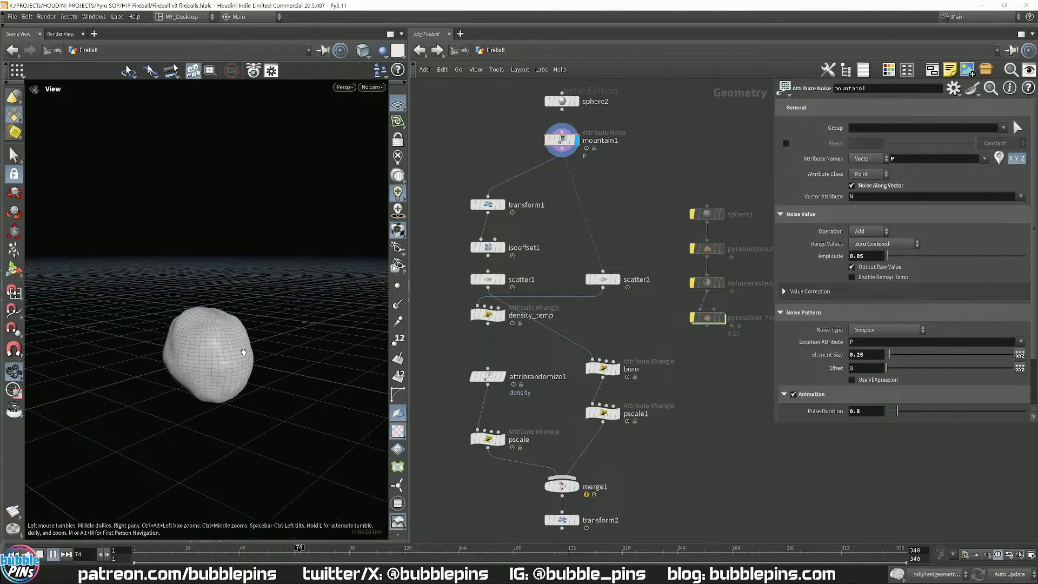
key(alt+Tab)
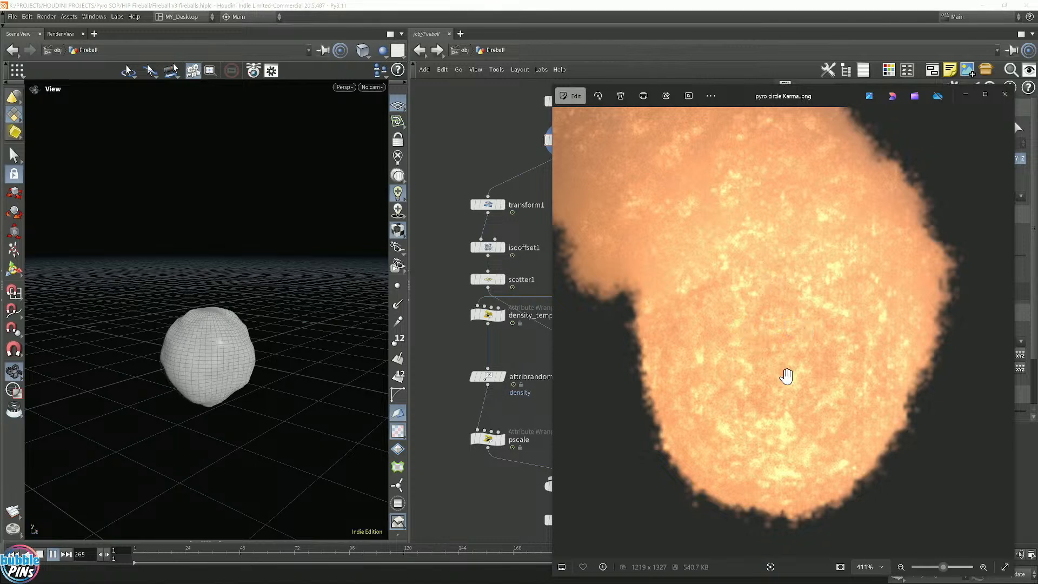
scroll(809, 418, down, 1)
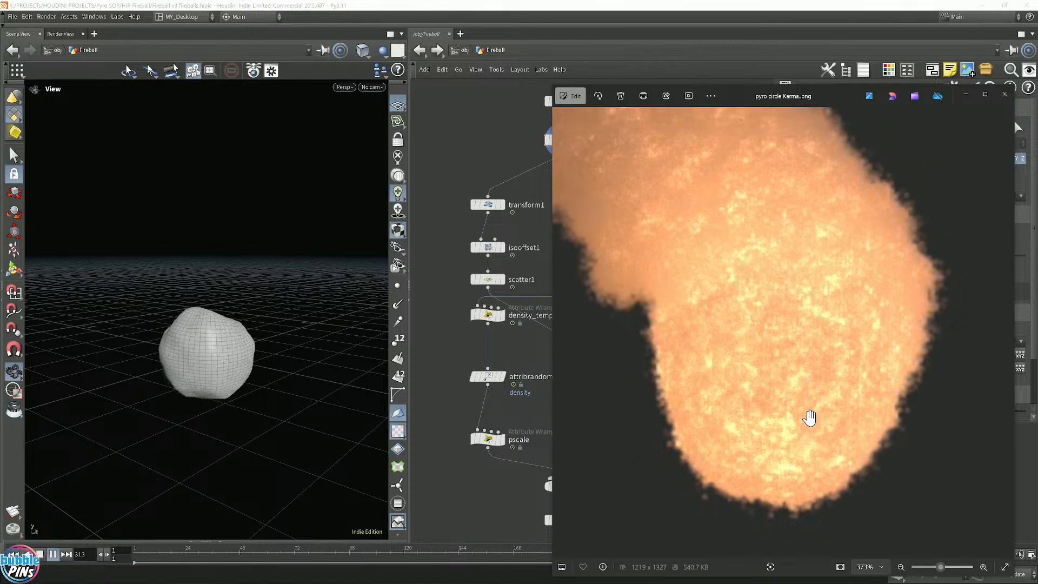
scroll(809, 417, down, 6)
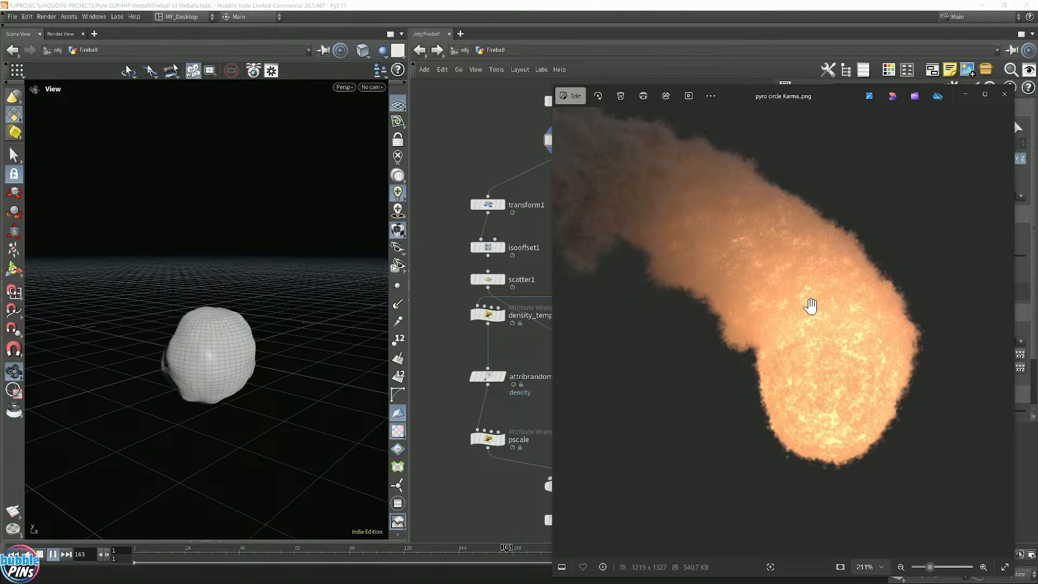
- Return to Houdini, rewind to frame 1, and display transform2 with its Translate expressions shown in a widened parameter area
click(419, 130)
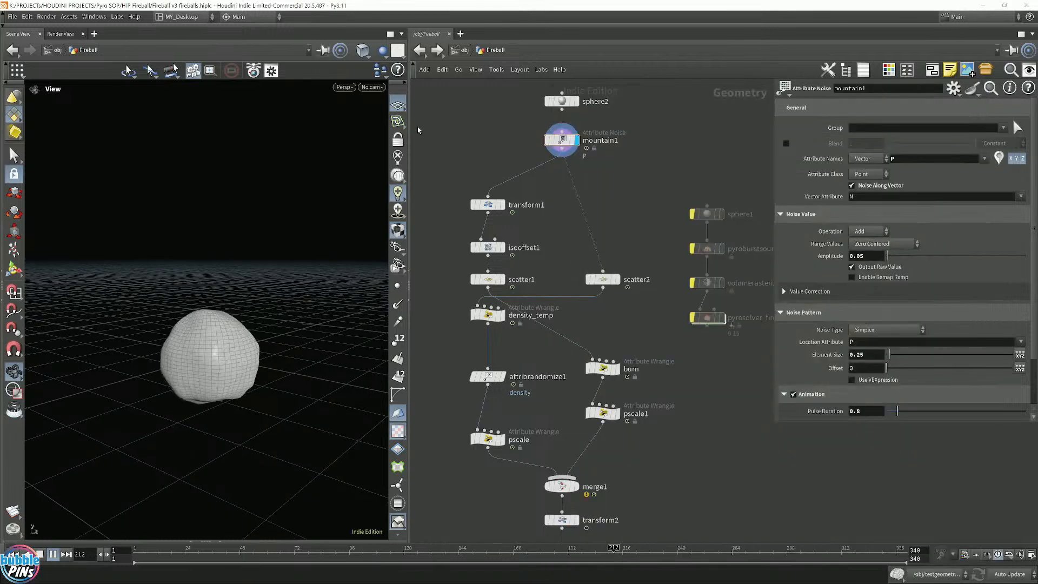
key(ctrl+Up)
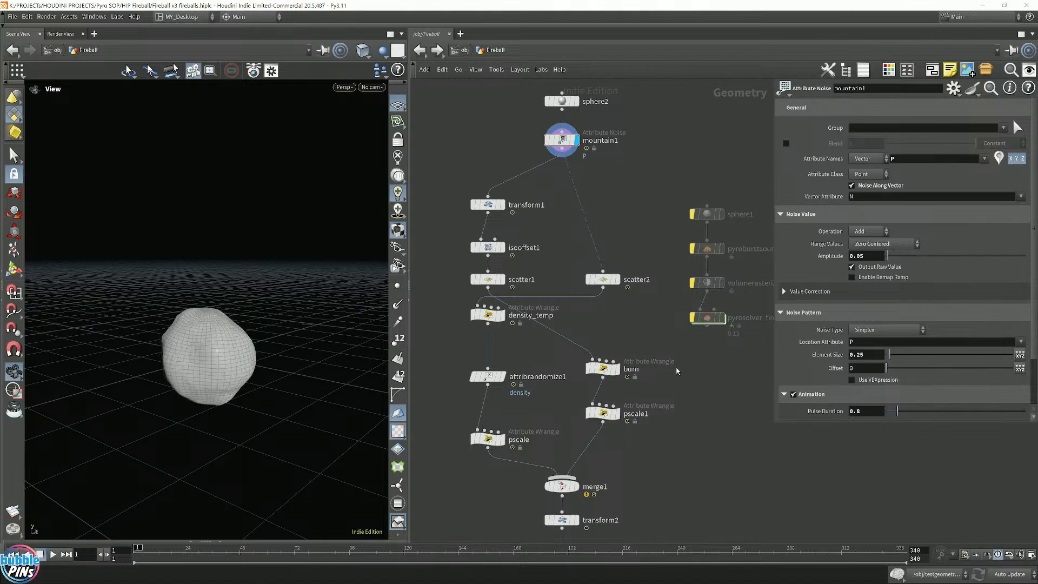
middle_drag(700, 424, 708, 315)
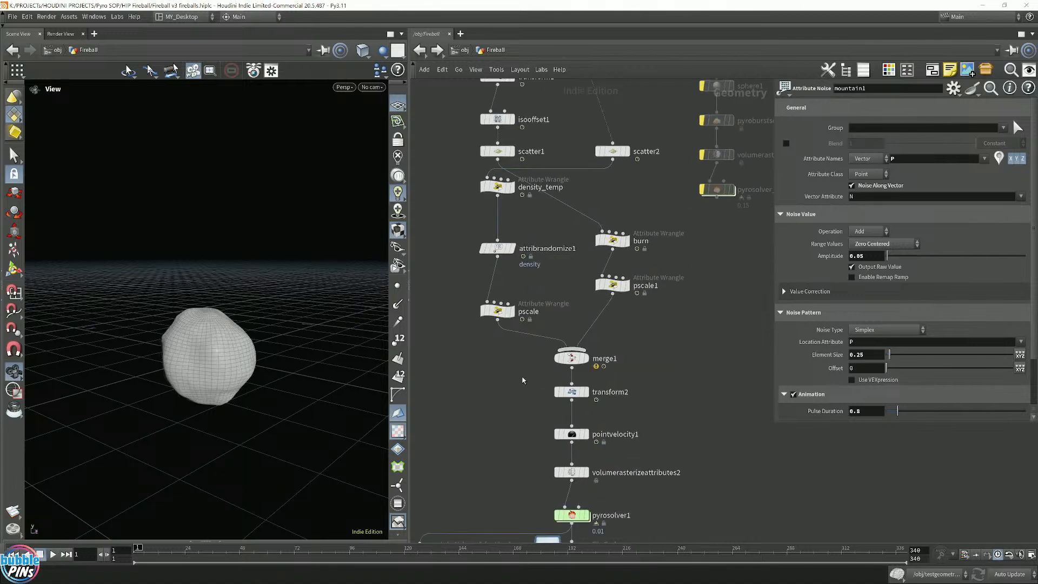
click(577, 359)
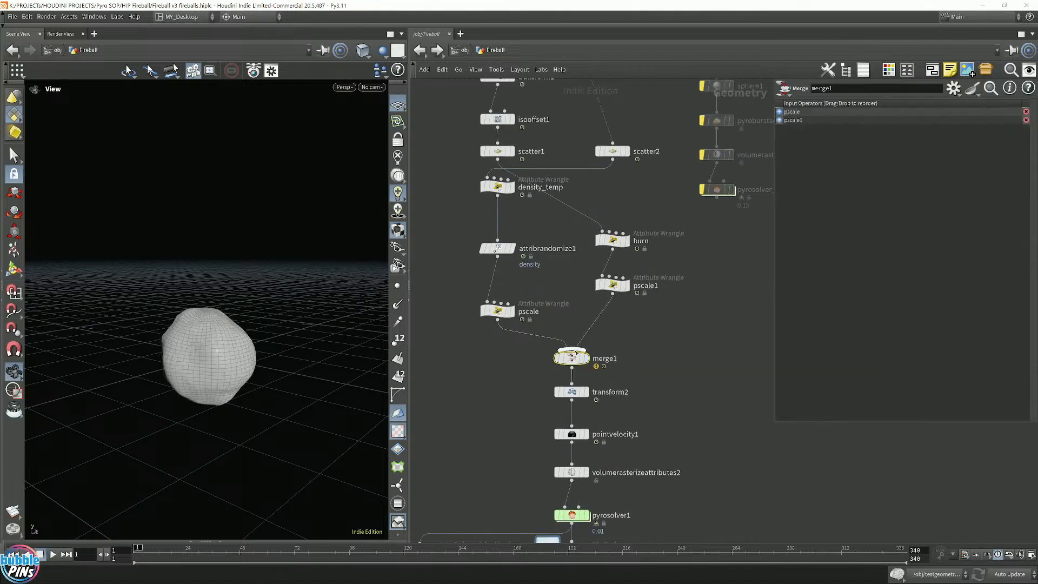
click(585, 391)
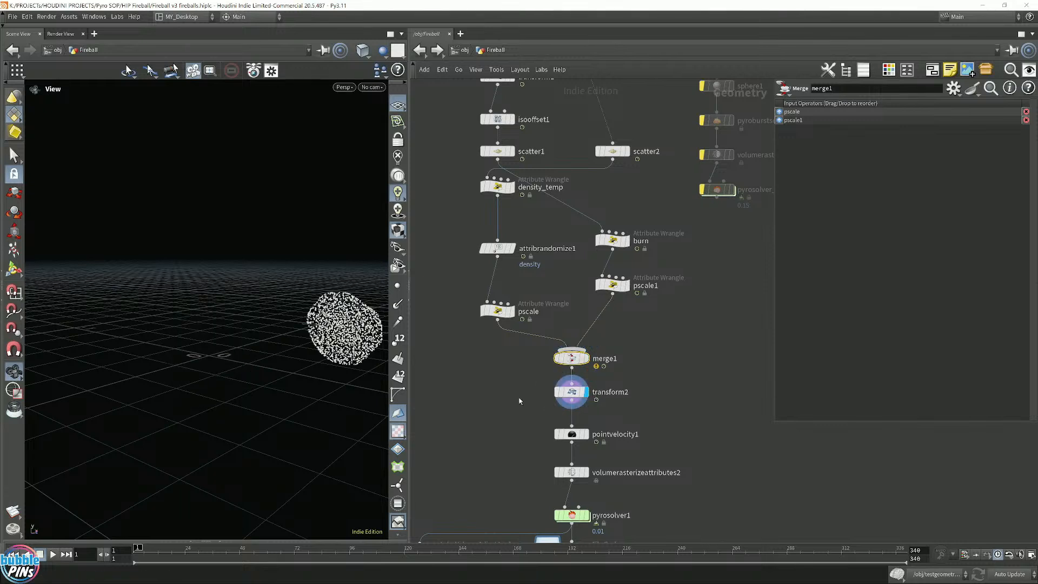
click(567, 391)
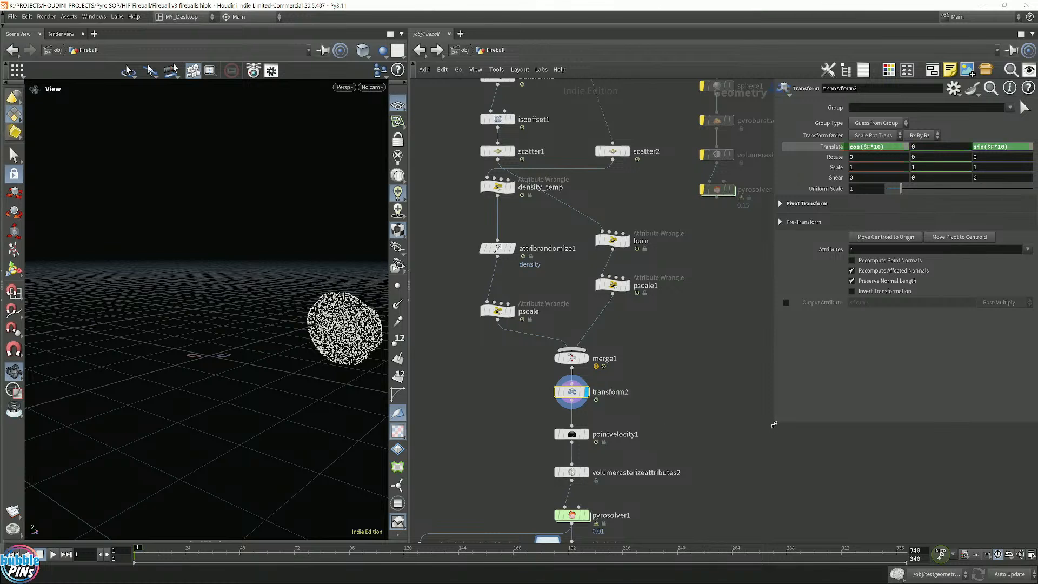
drag(774, 424, 703, 401)
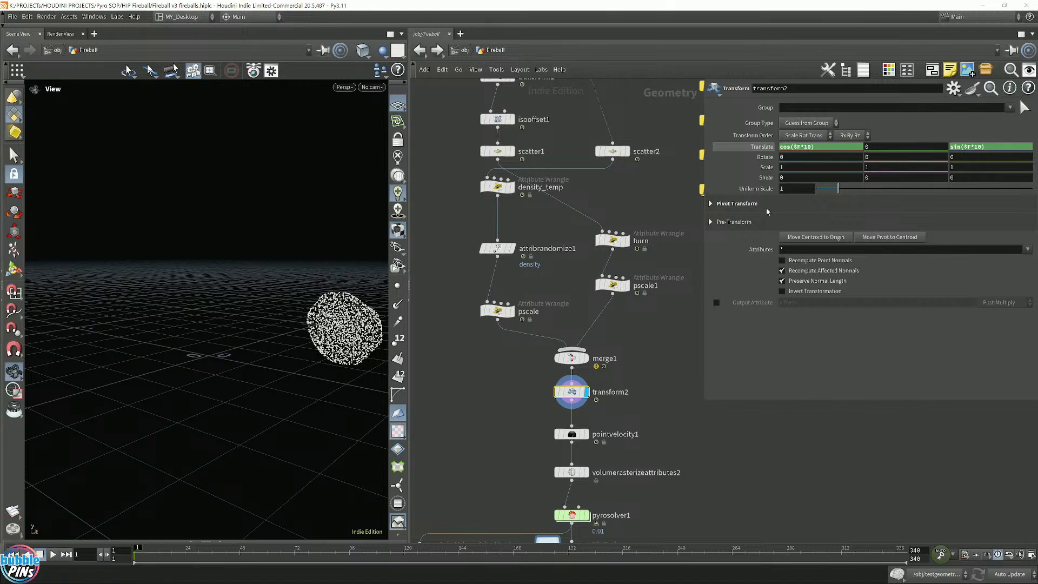
- Play transform2's animation from a higher, wider view to examine the points' circular motion, and return to frame 1
drag(324, 254, 309, 341)
scroll(309, 342, down, 5)
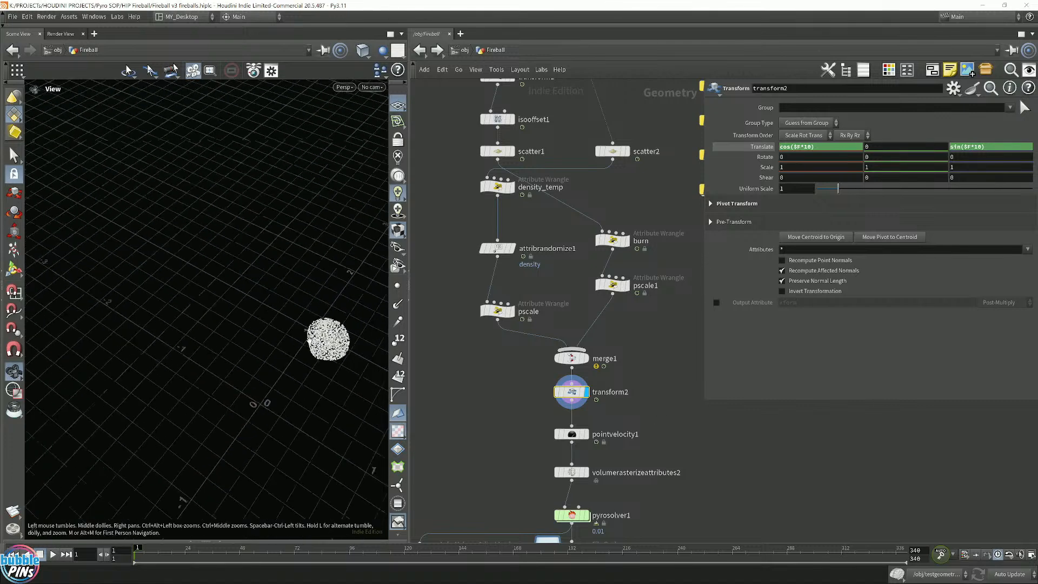
right_drag(309, 341, 281, 307)
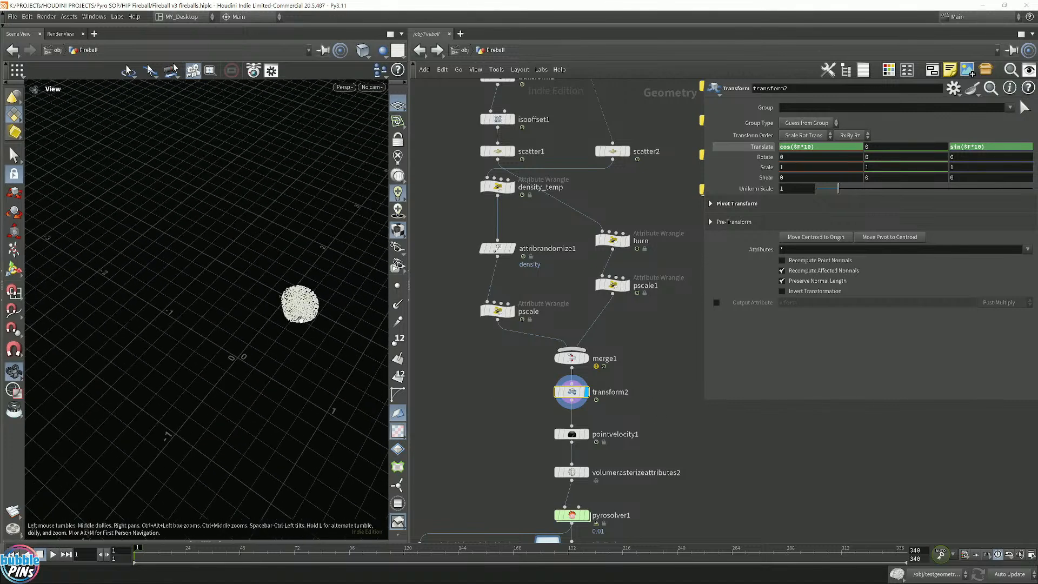
key(Up)
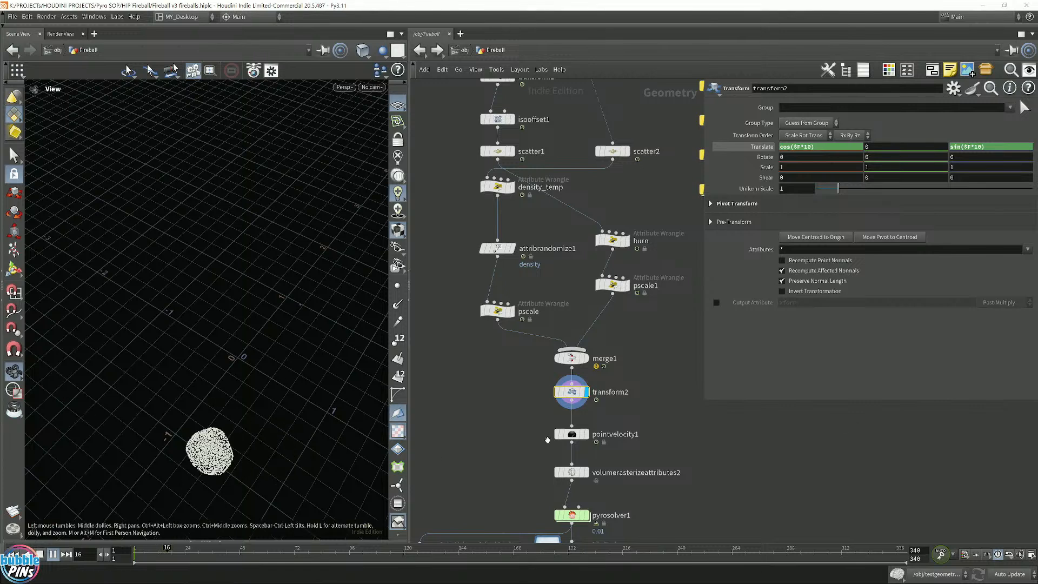
key(Up)
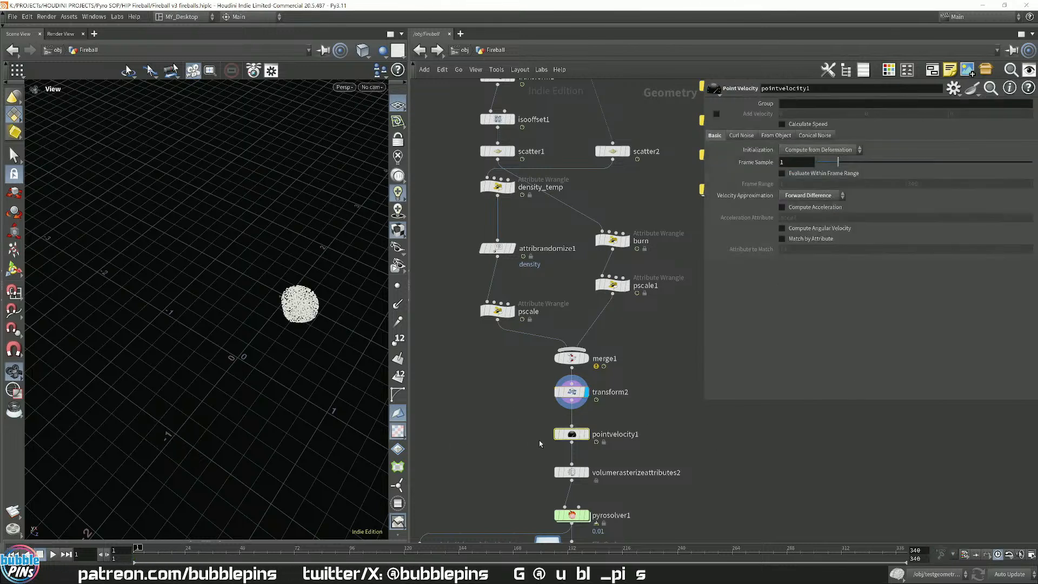
- Display pointvelocity1's result and look over the whole Fireball network
click(586, 434)
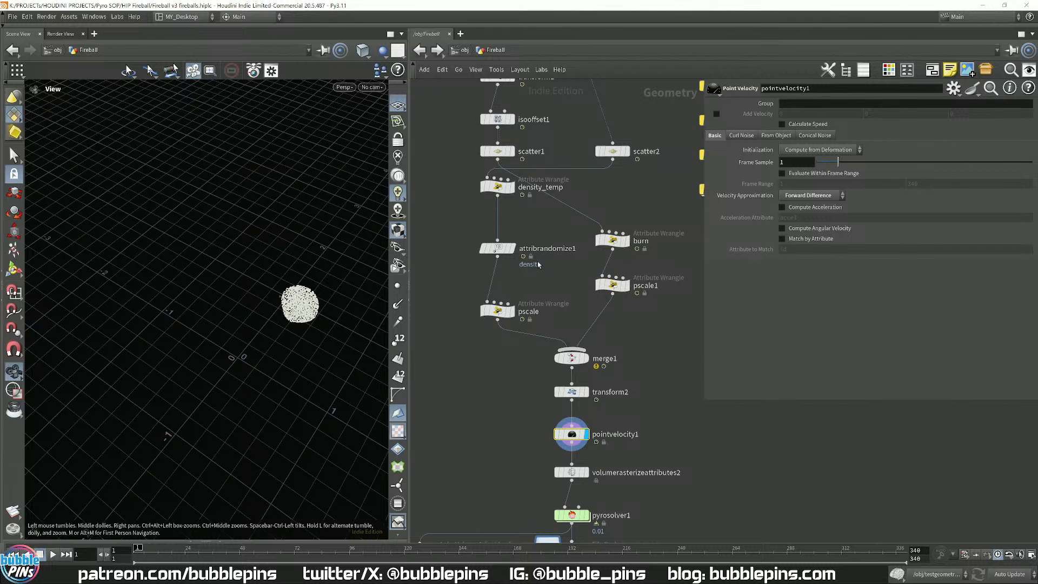
scroll(603, 329, down, 5)
middle_drag(637, 330, 498, 337)
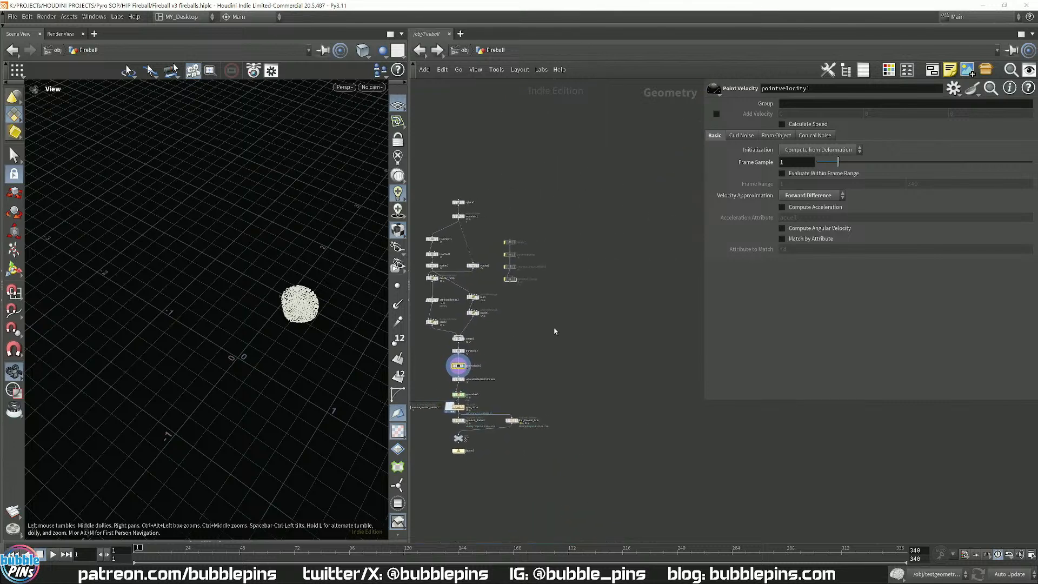
middle_drag(618, 286, 579, 284)
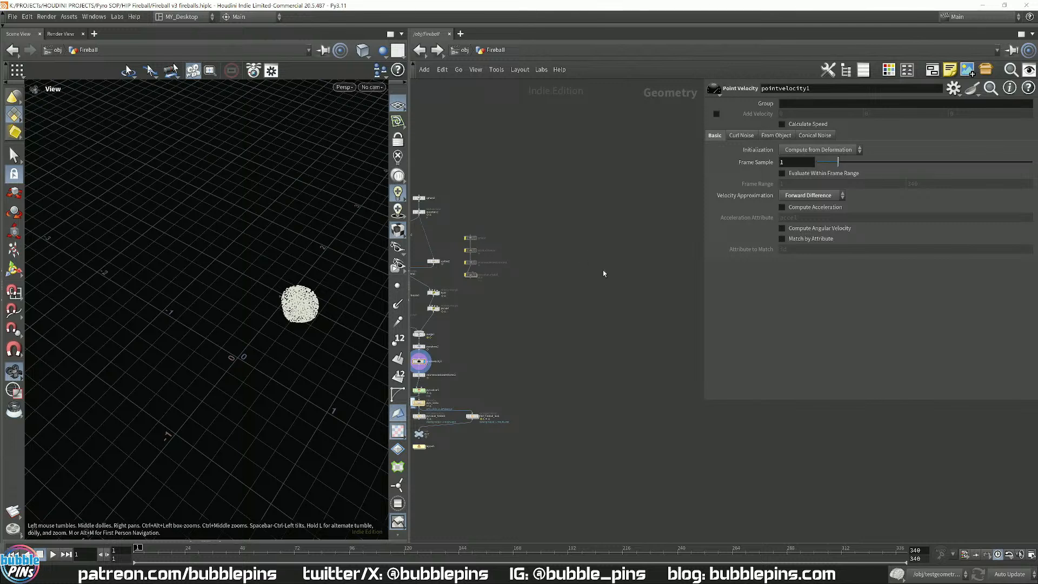
key(Tab)
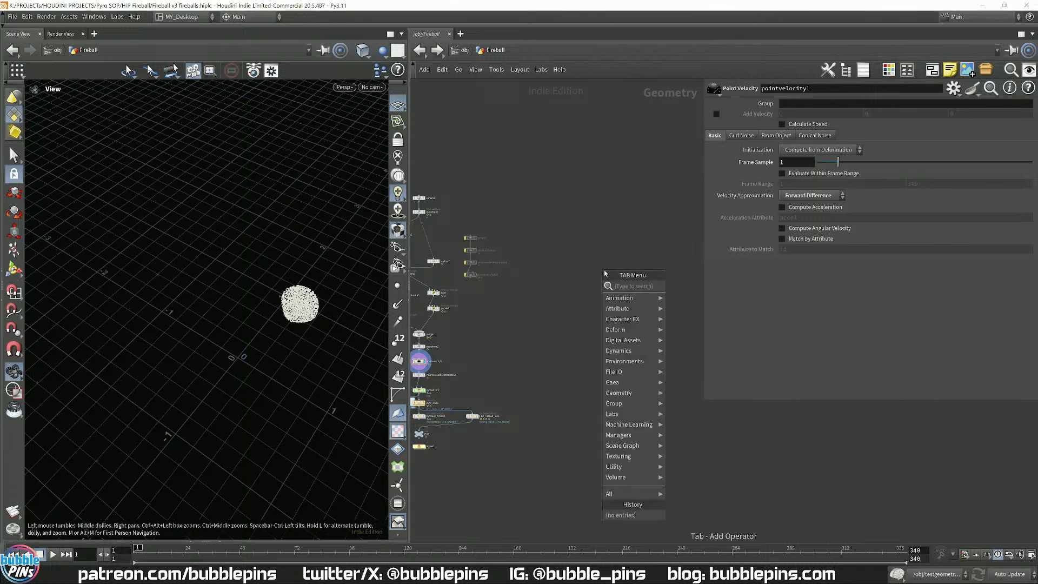
text(pyro)
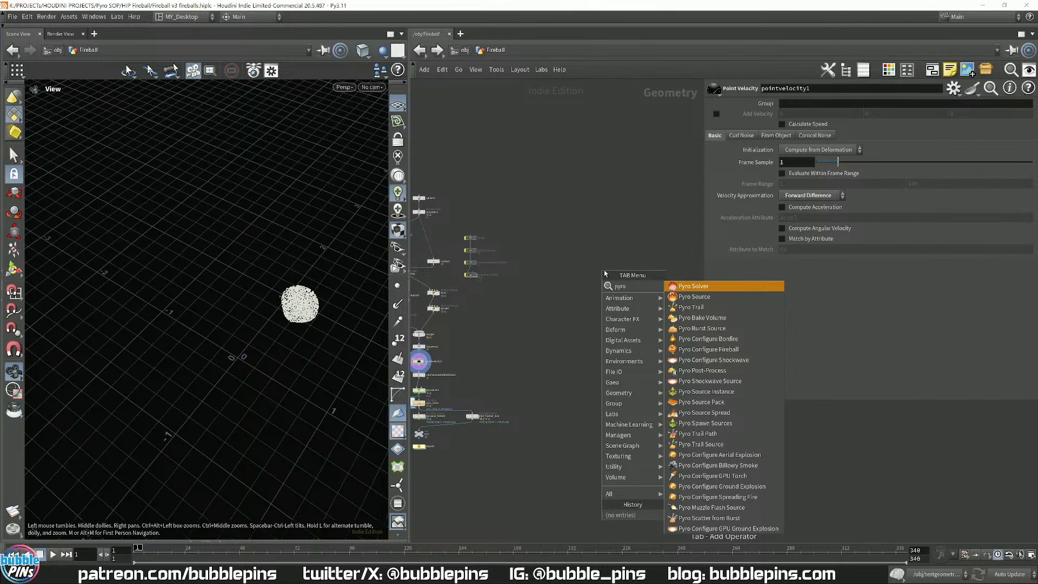
text(solver)
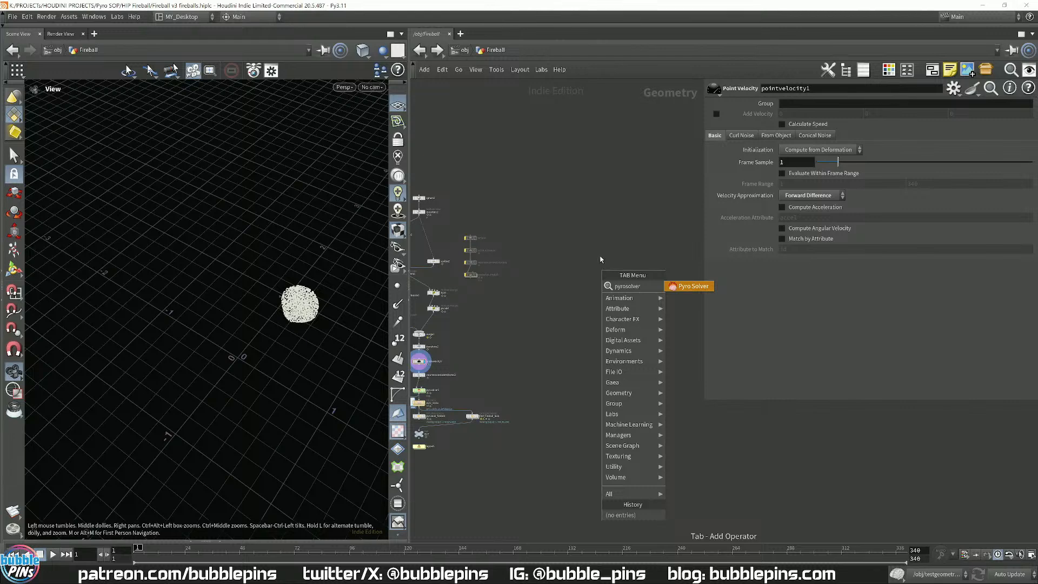
key(Escape)
- Search the operators available in the Fireball network for the Pyro Configure presets, using "pyro conf"
key(Tab)
text(pyr)
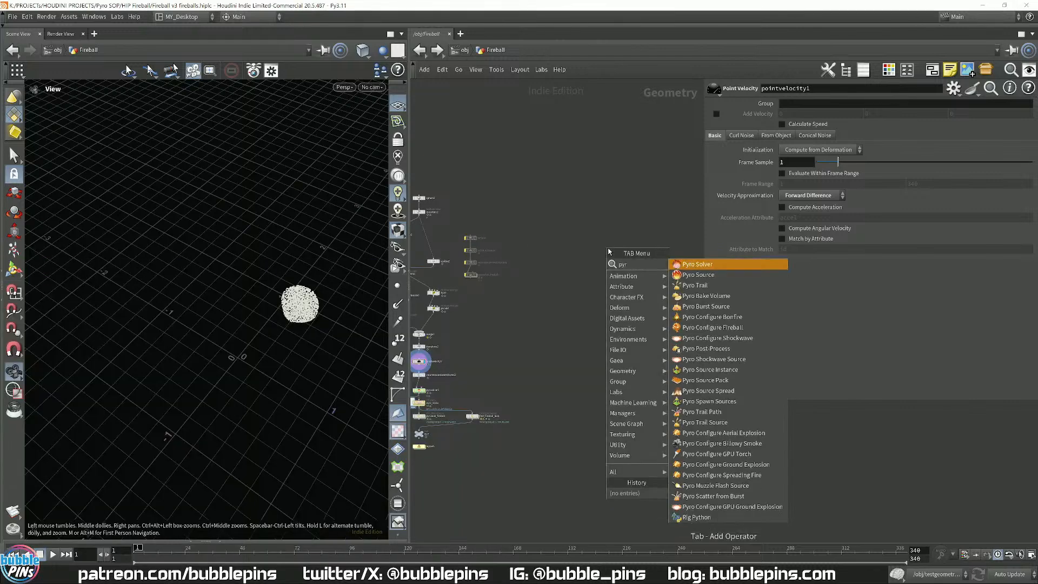
text(o)
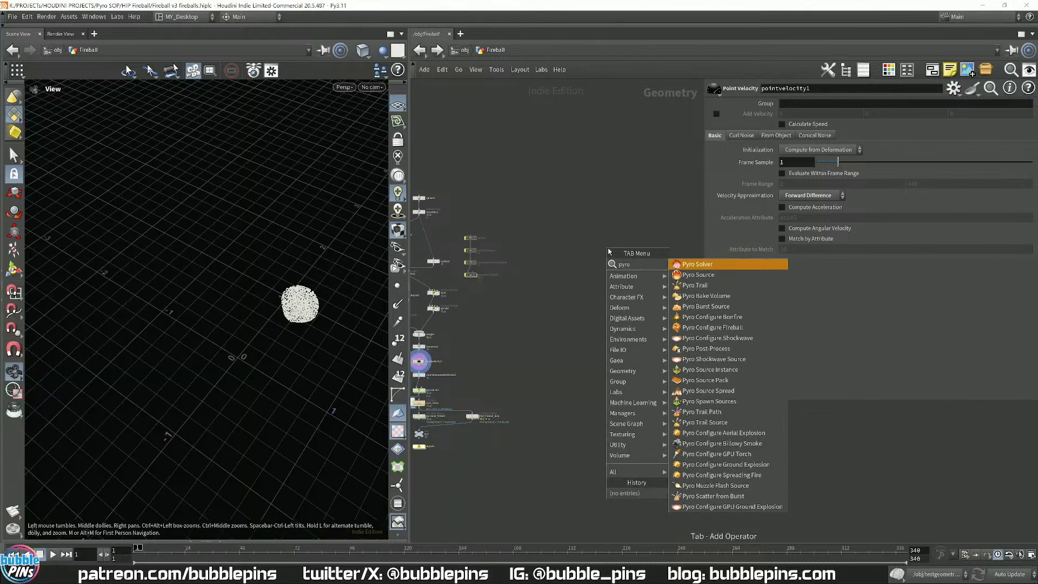
text( conf)
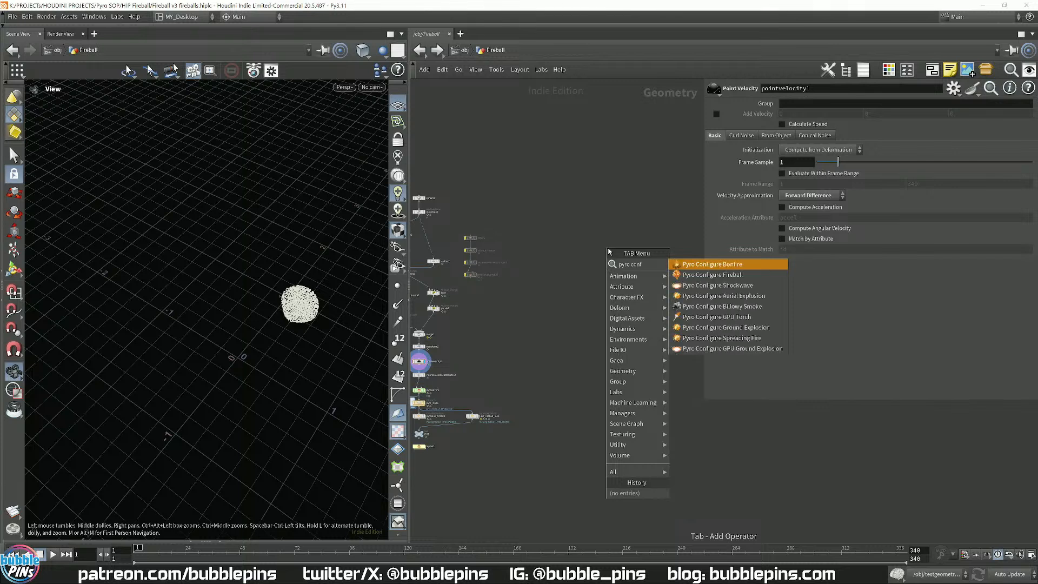
- Review the available Pyro Configure presets, from Bonfire through GPU Ground Explosion
key(Down)
key(Down)
key(Down)
key(Down)
key(Down)
key(Down)
key(Down)
key(Down)
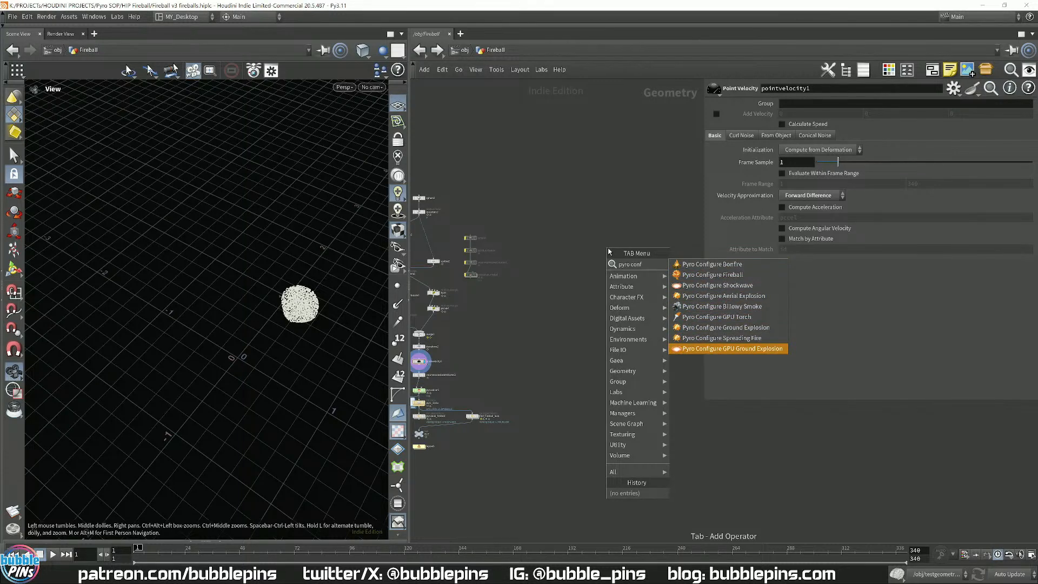
key(Up)
key(Up)
key(Up)
key(Up)
key(Up)
key(Up)
key(Up)
key(Up)
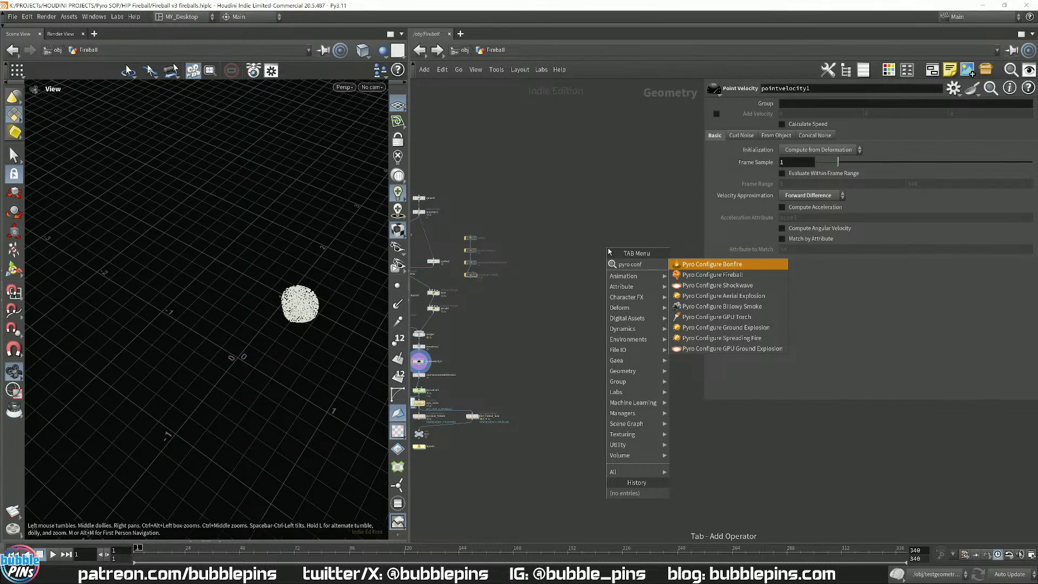
- Add the Pyro Configure Aerial Explosion preset to empty space in the Fireball network
key(Down)
key(Down)
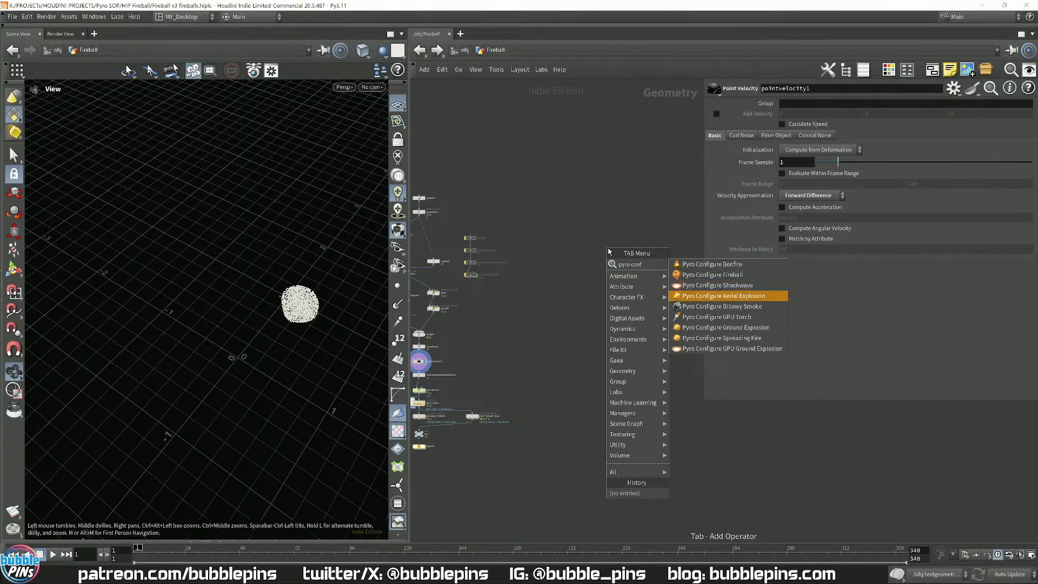
key(Return)
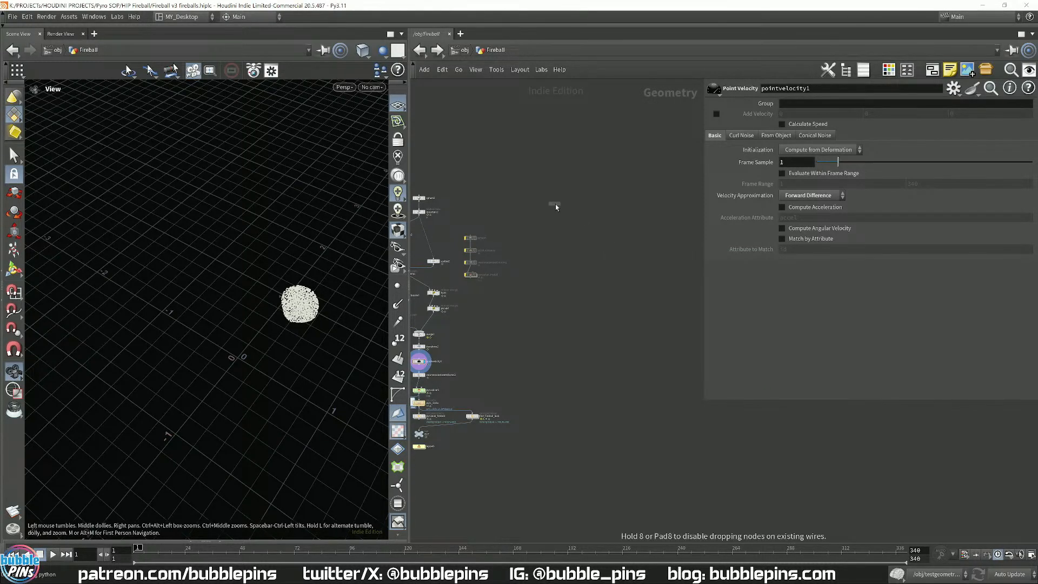
click(490, 271)
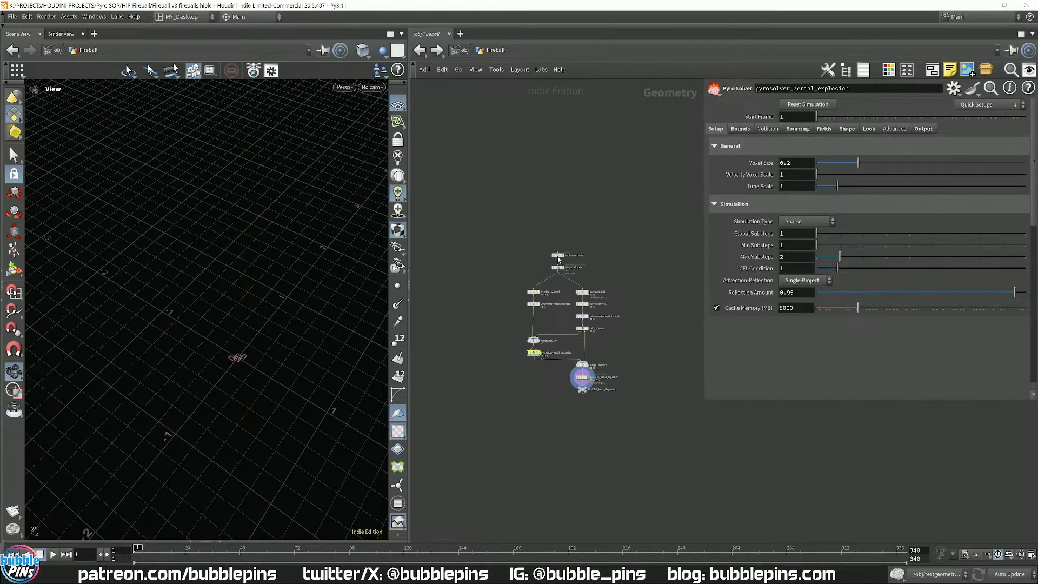
key(h)
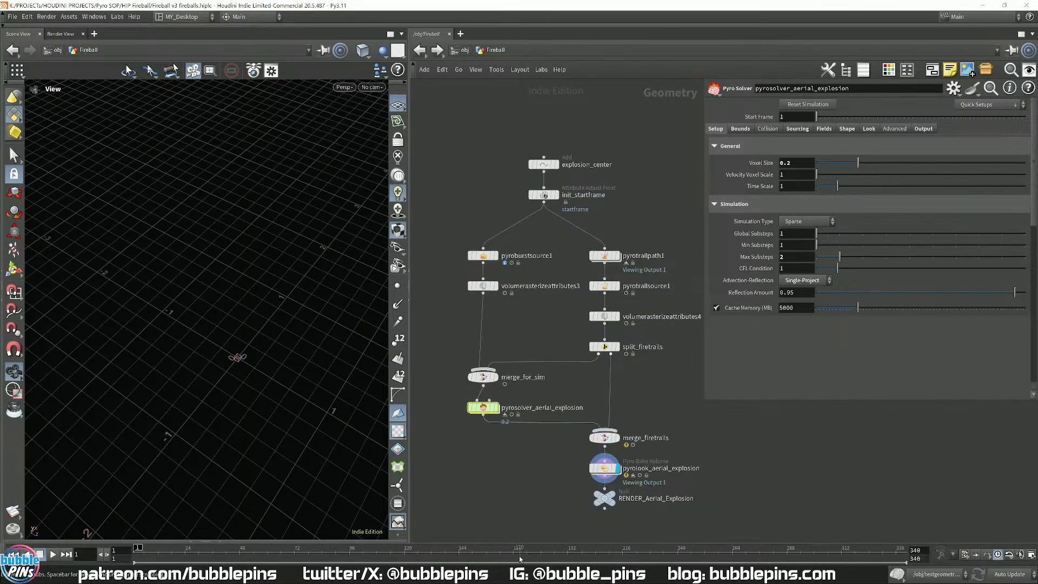
- Preview the aerial explosion simulation in the viewport from the pyrolook_aerial_explosion node, and return to the first frame
click(595, 469)
drag(262, 416, 255, 322)
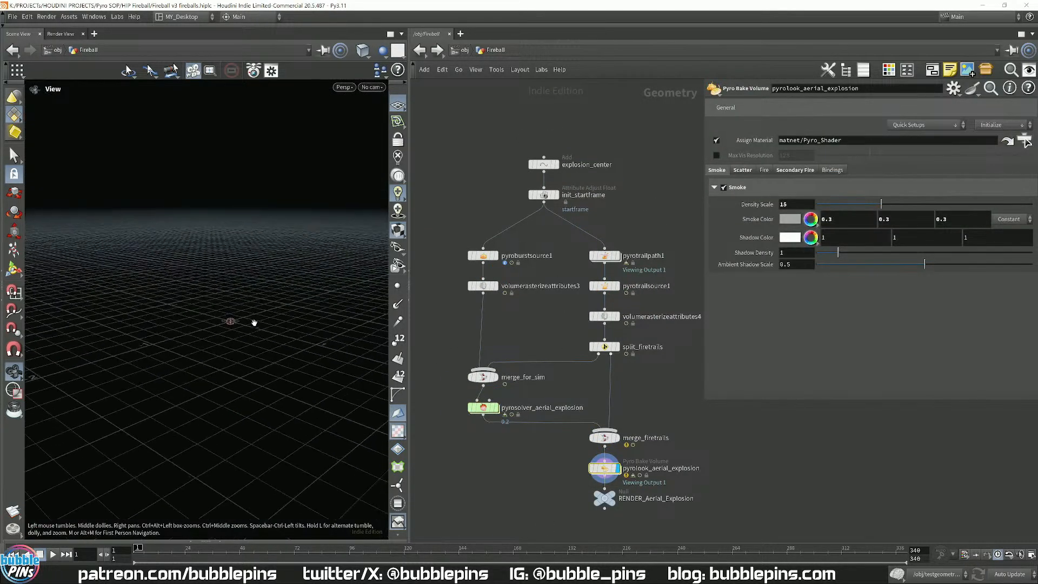
scroll(253, 326, down, 4)
right_drag(264, 322, 245, 369)
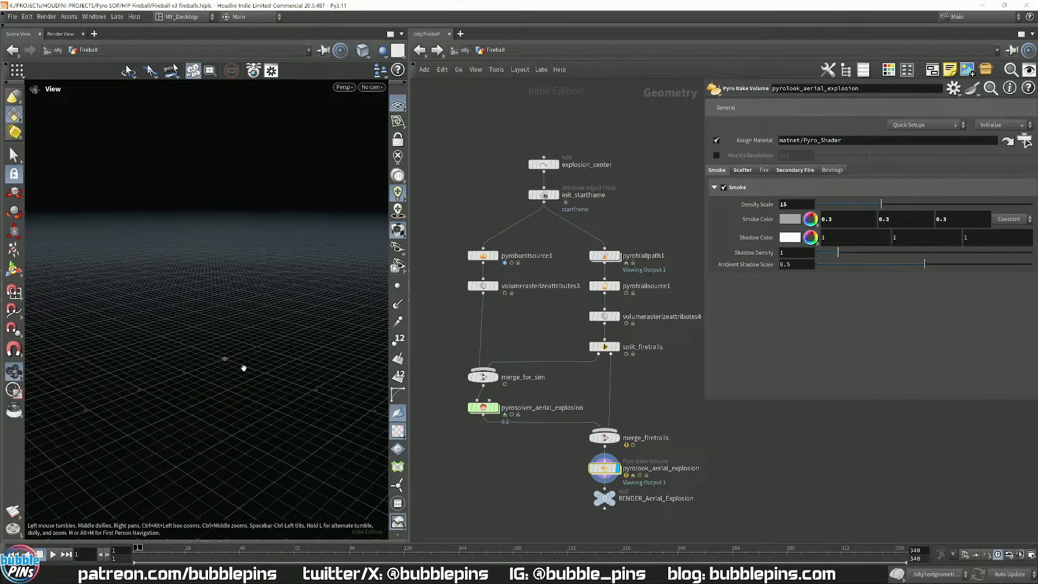
key(Up)
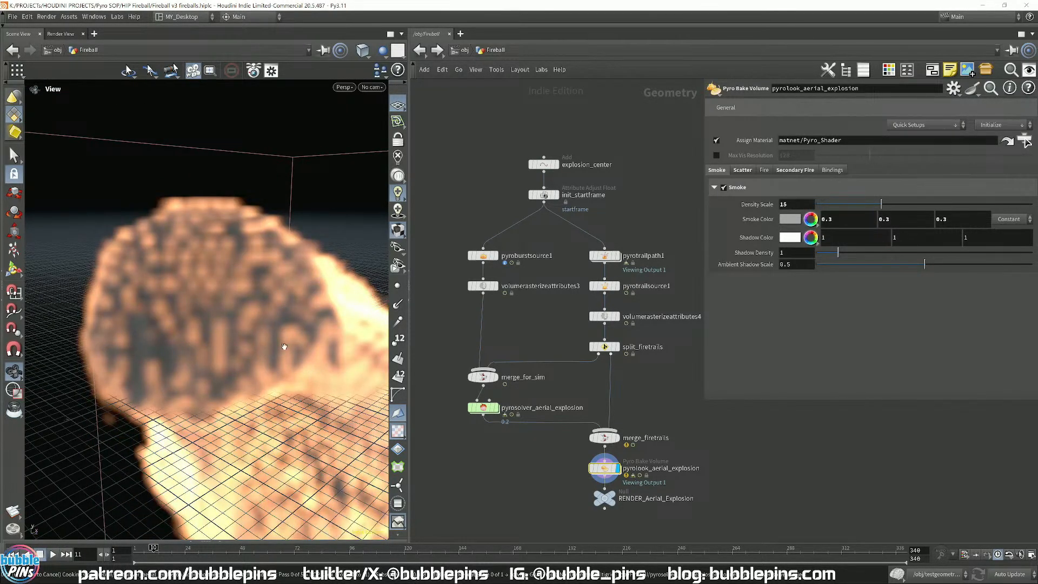
scroll(272, 355, down, 10)
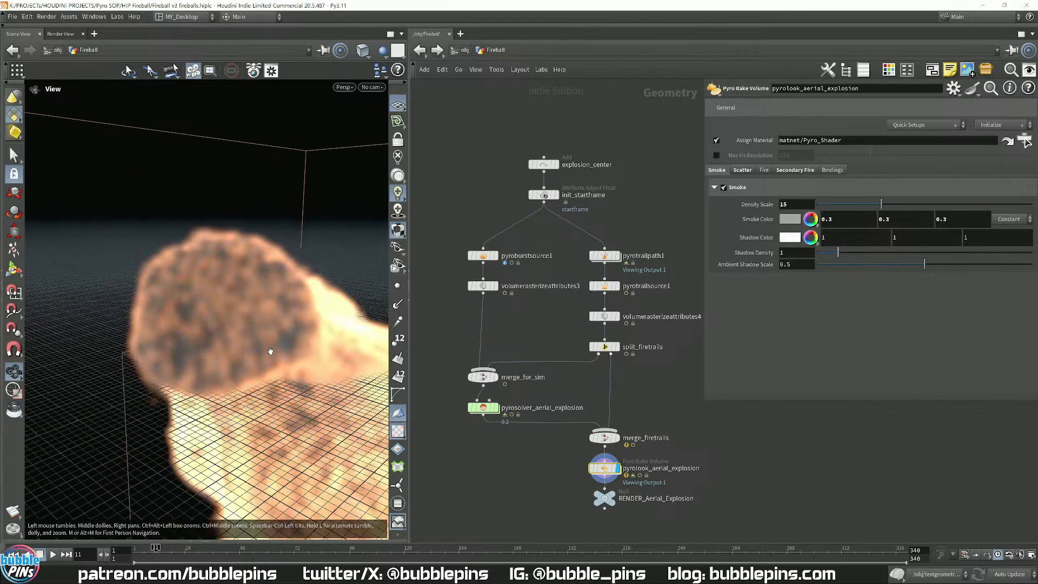
drag(270, 325, 225, 314)
key(Up)
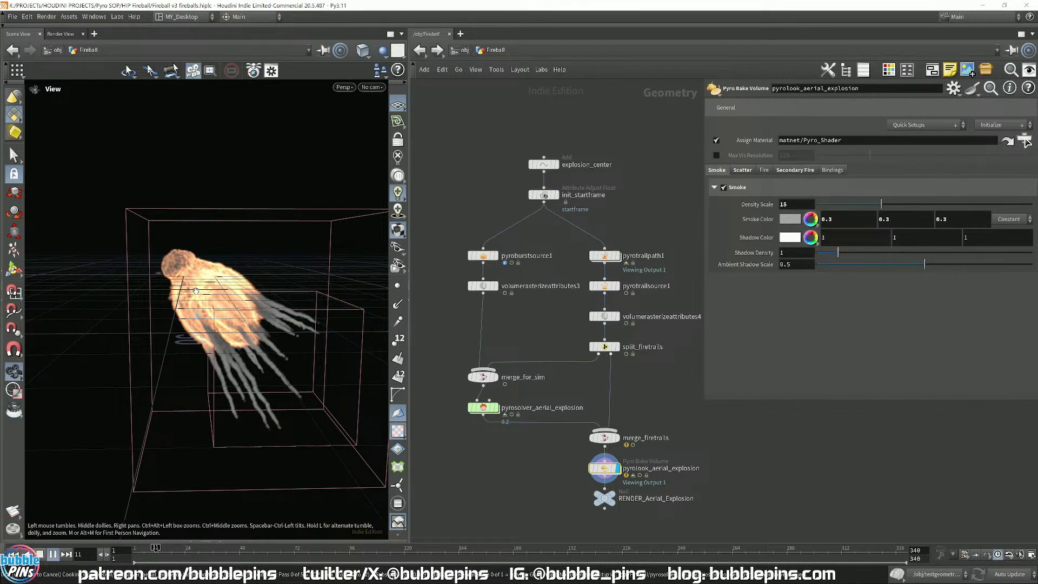
key(Up)
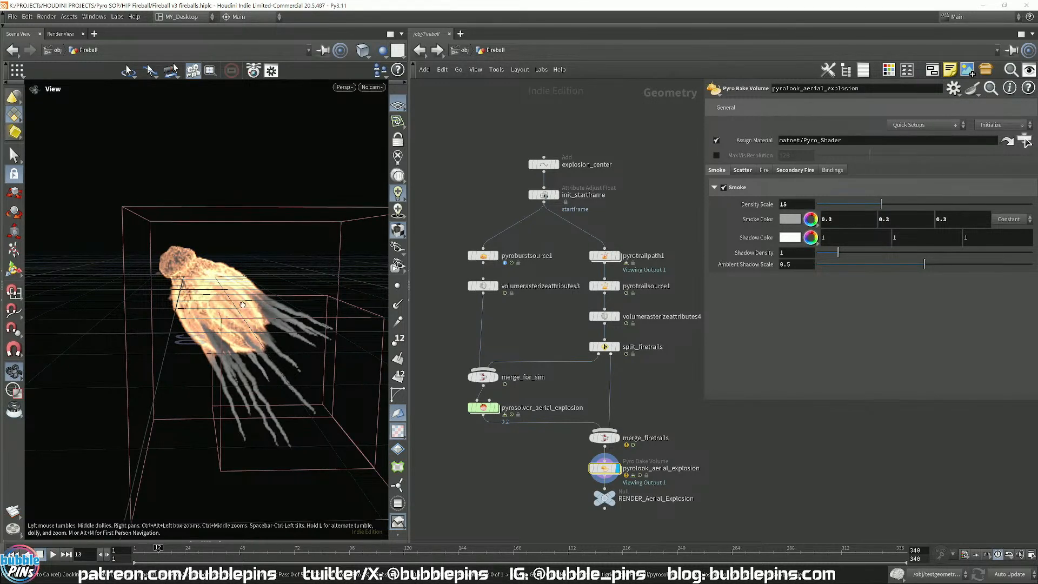
key(ctrl+Up)
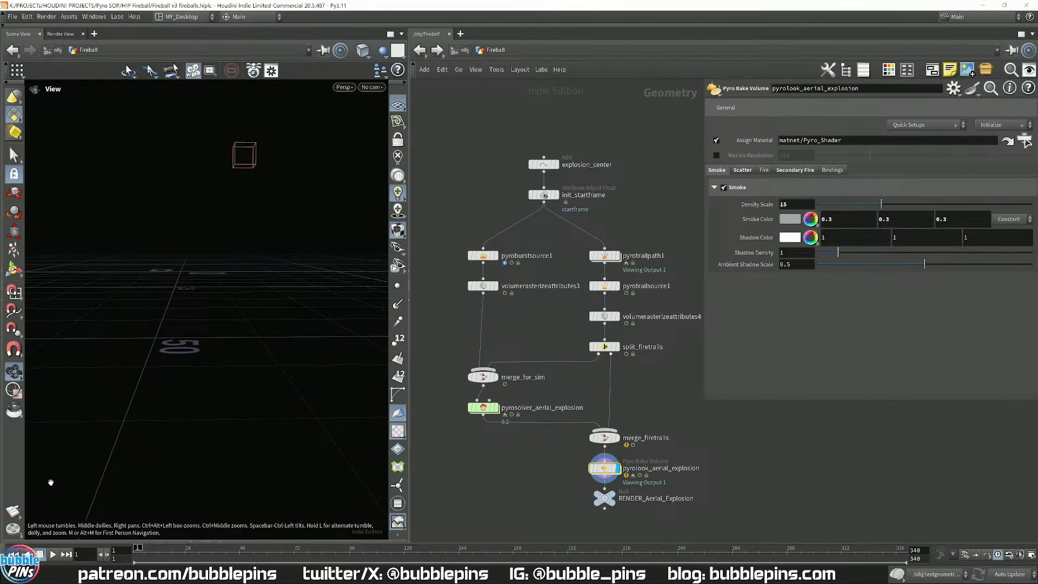
- Start a flipbook render with all viewports and all object types, and close its preview player
scroll(192, 324, up, 4)
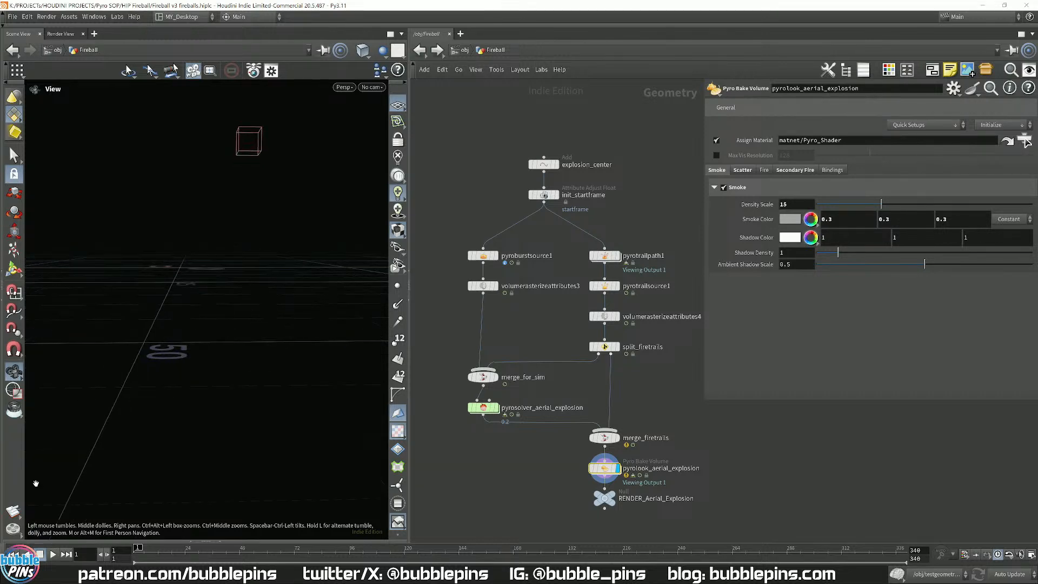
click(13, 511)
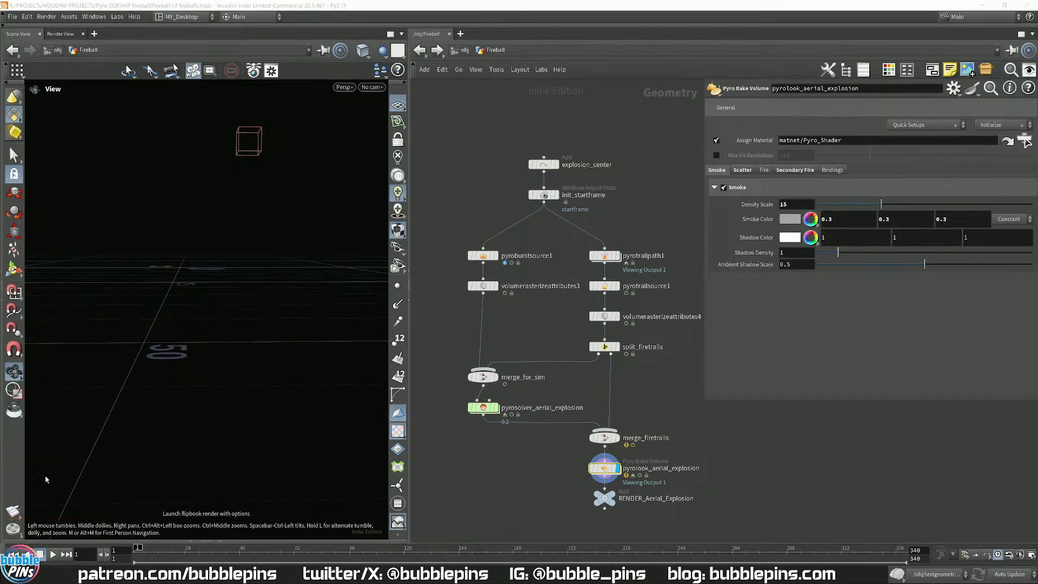
drag(119, 345, 600, 145)
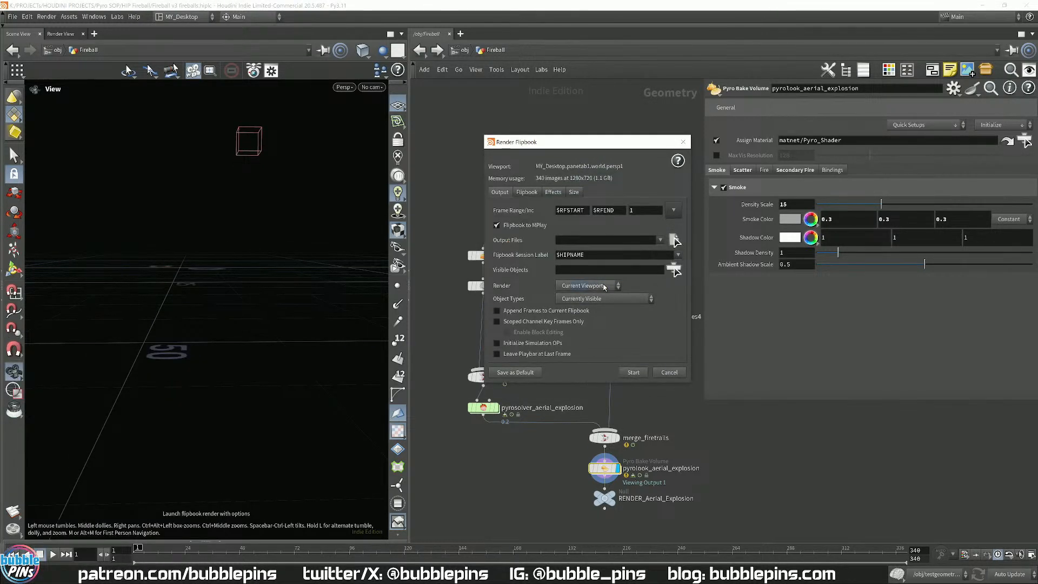
click(588, 285)
click(605, 298)
click(589, 340)
click(635, 374)
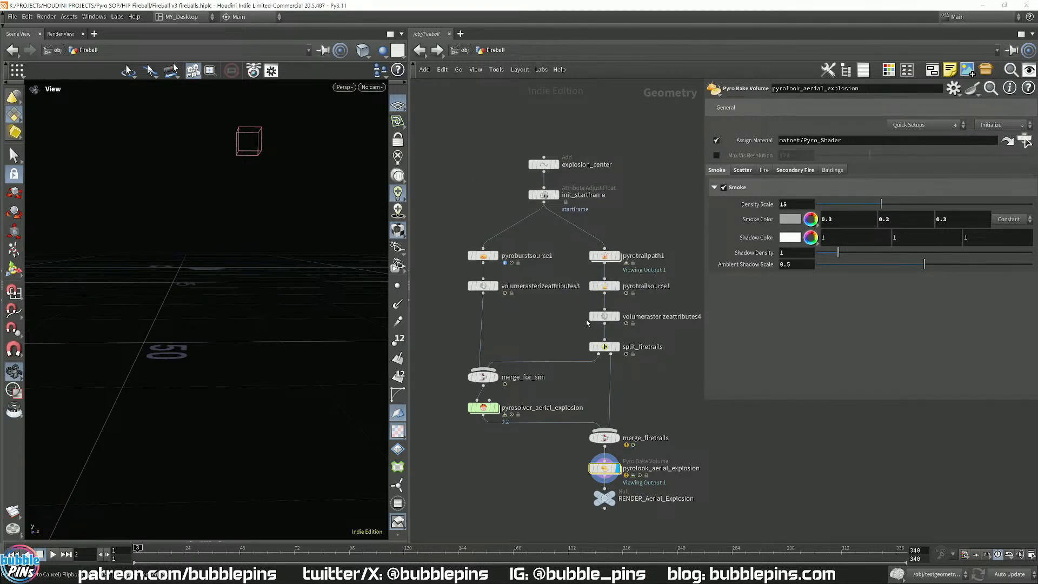
drag(965, 110, 433, 96)
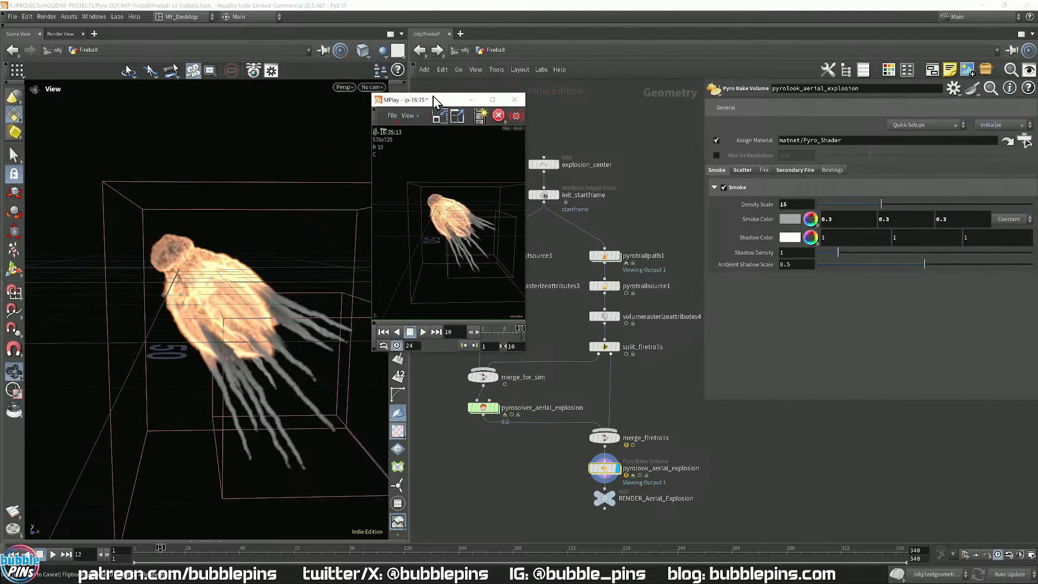
click(515, 99)
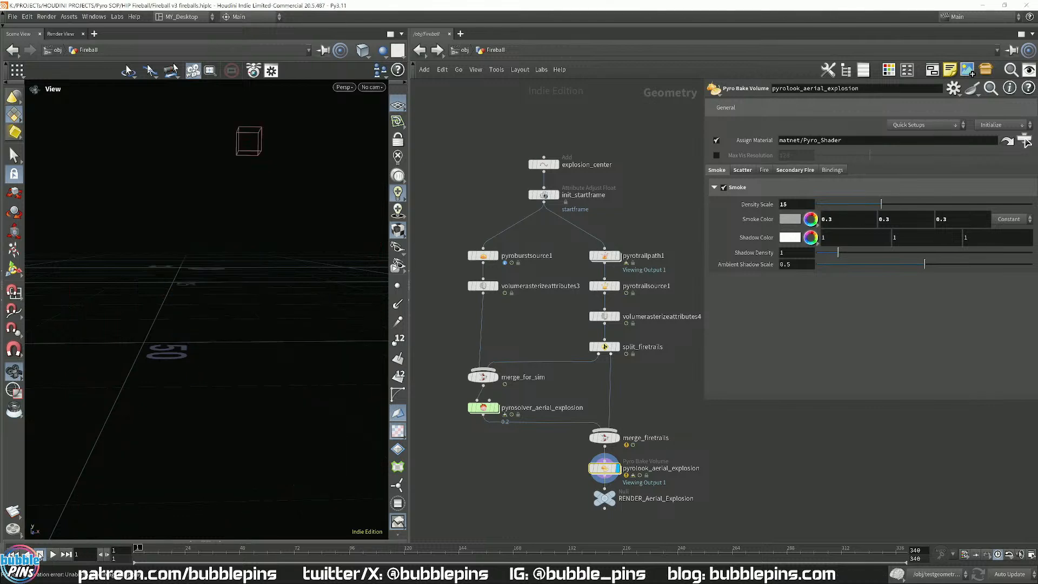
- Restart the flipbook render at the viewport's own size, 1346x1701, and move the MPlay window beside the scene view
click(13, 511)
click(39, 515)
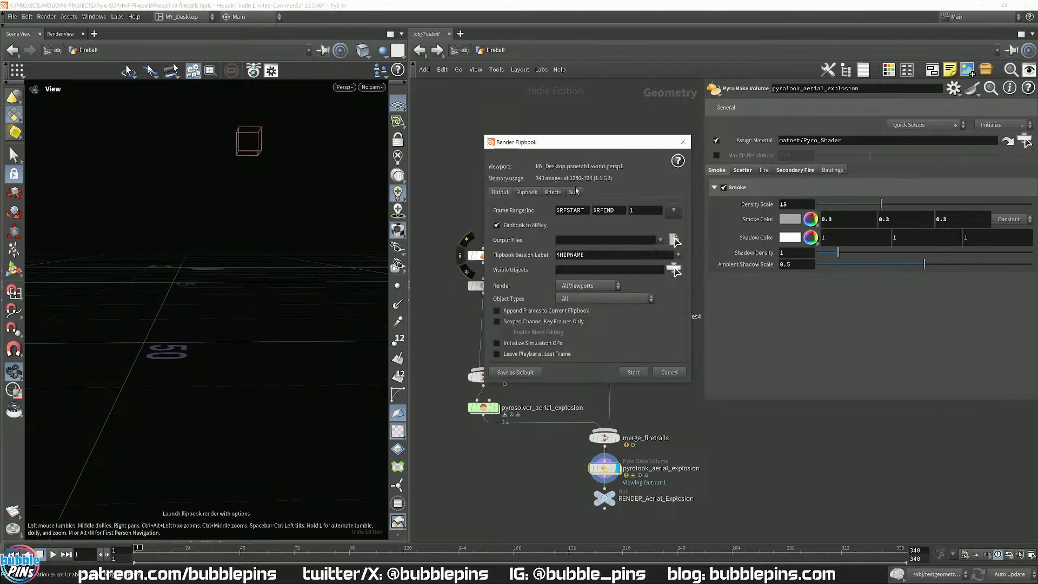
click(574, 192)
click(633, 372)
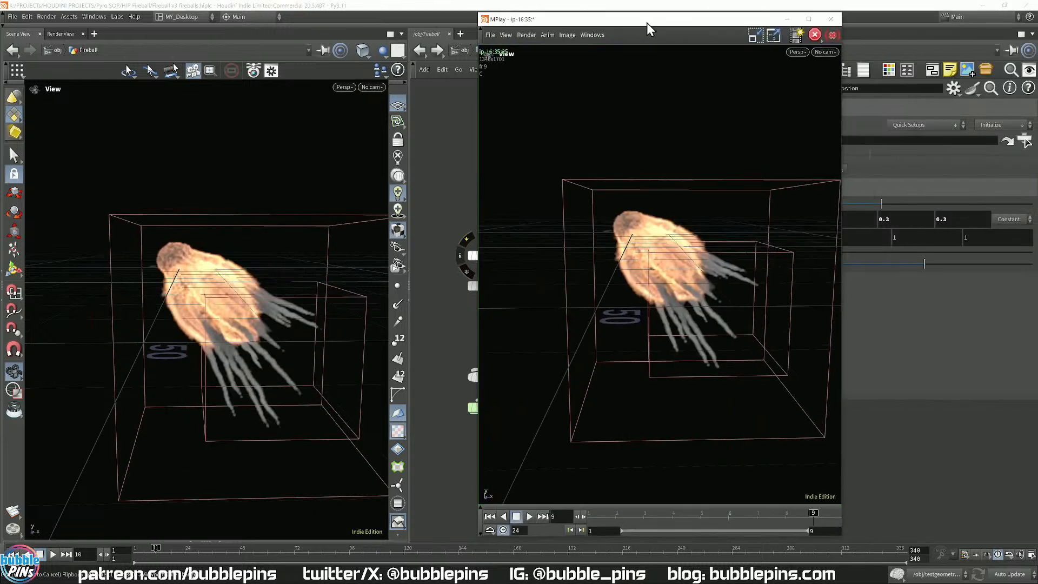
drag(646, 23, 580, 32)
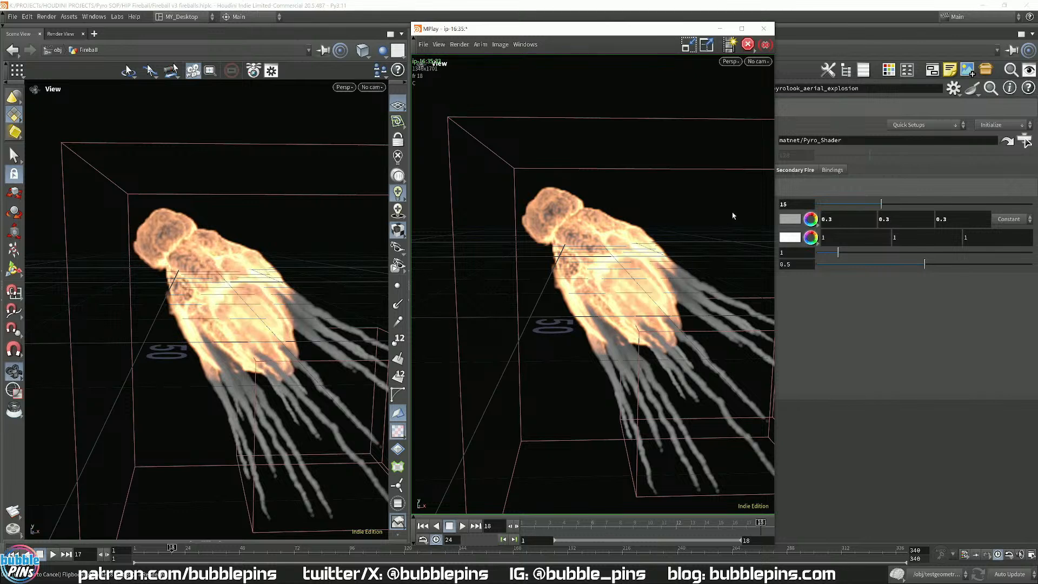
drag(577, 24, 189, 78)
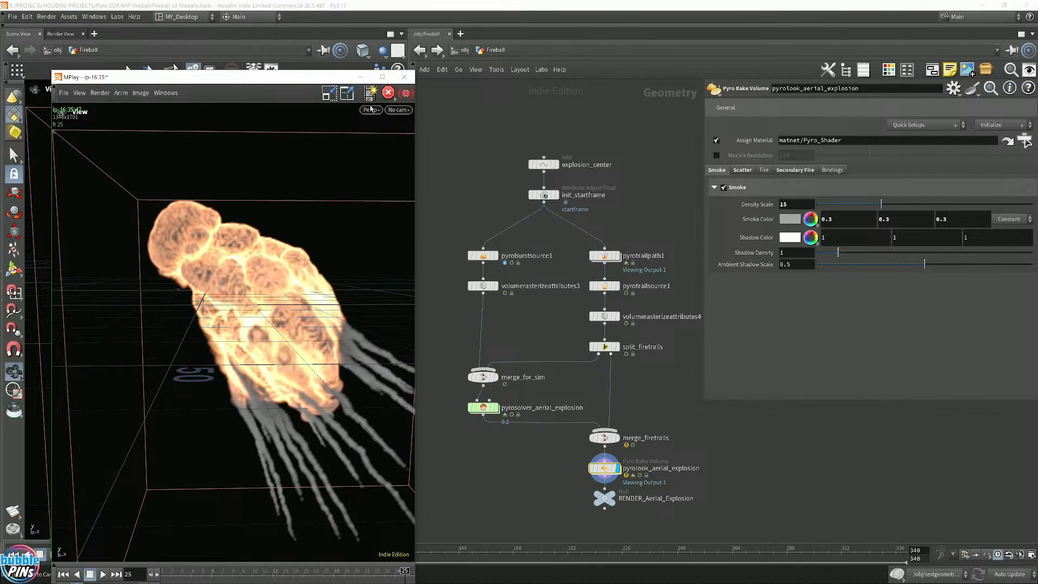
drag(271, 82, 890, 54)
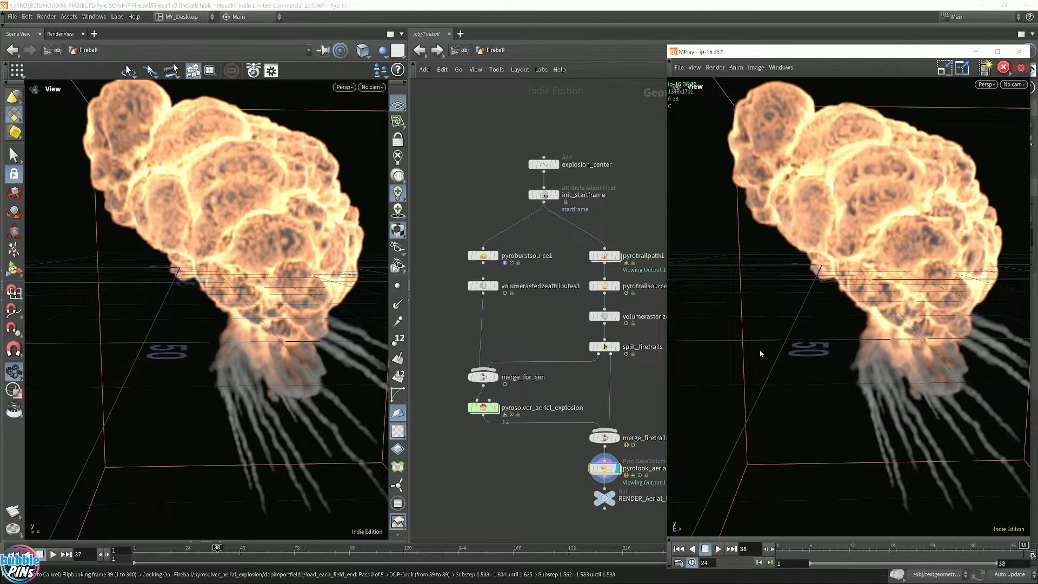
- Play the flipbook frames rendered so far, and interrupt the flipbook render
click(718, 548)
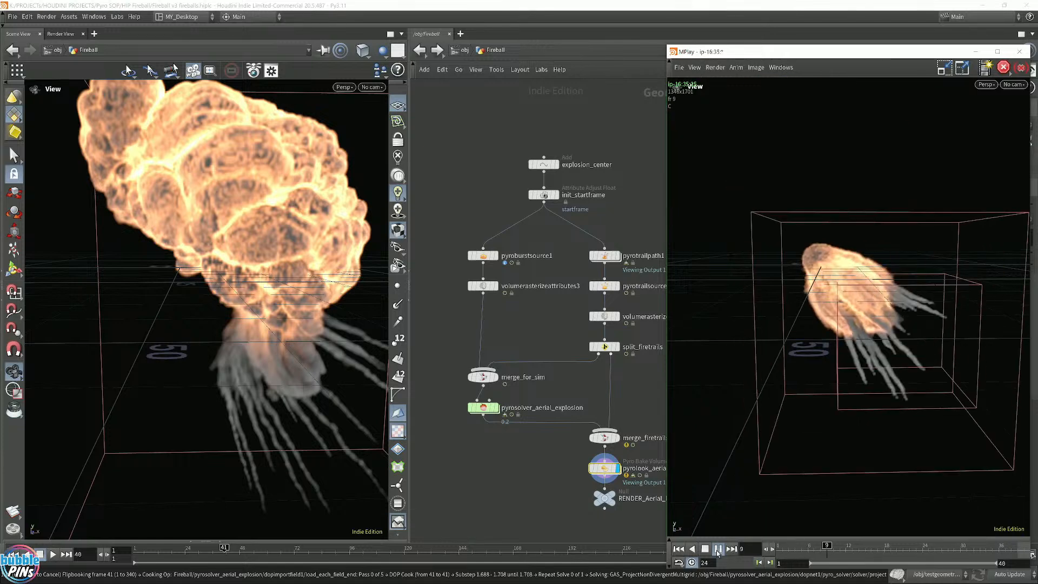
click(715, 552)
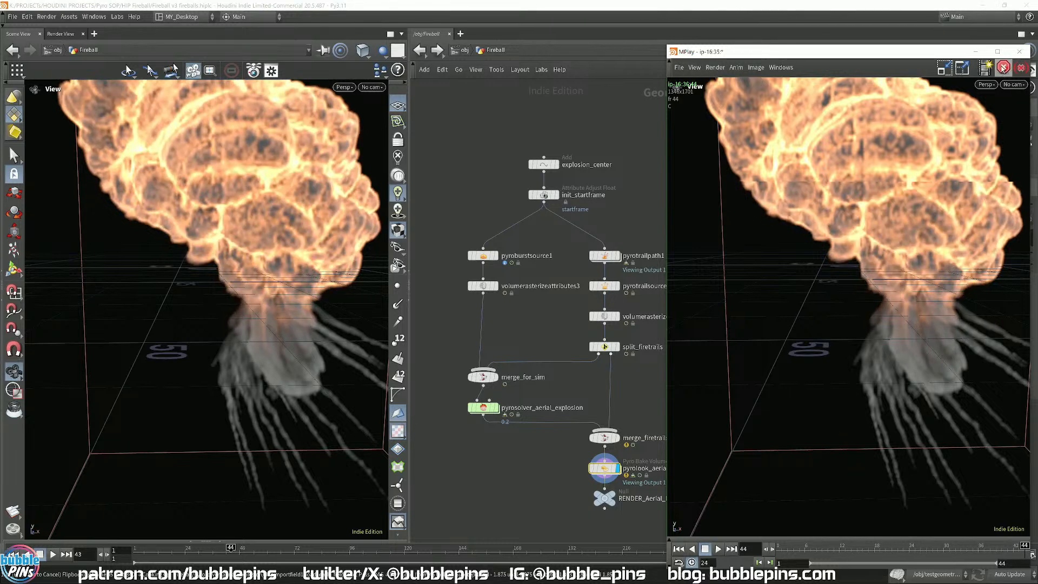
click(1003, 69)
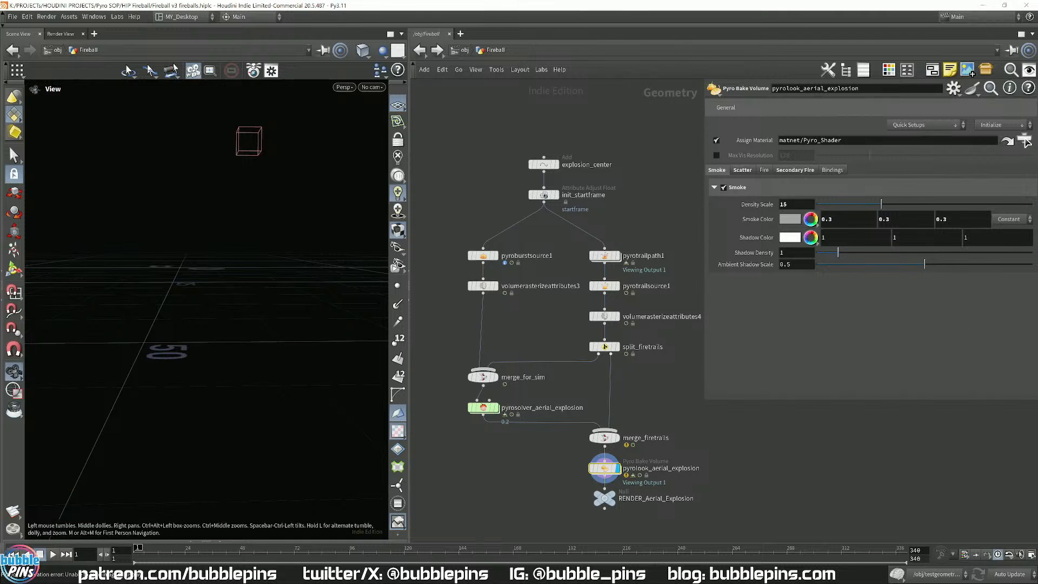
- Bring MPlay back over the scene view and play the rendered flipbook beside the network
key(alt+Tab)
drag(846, 51, 225, 36)
click(98, 533)
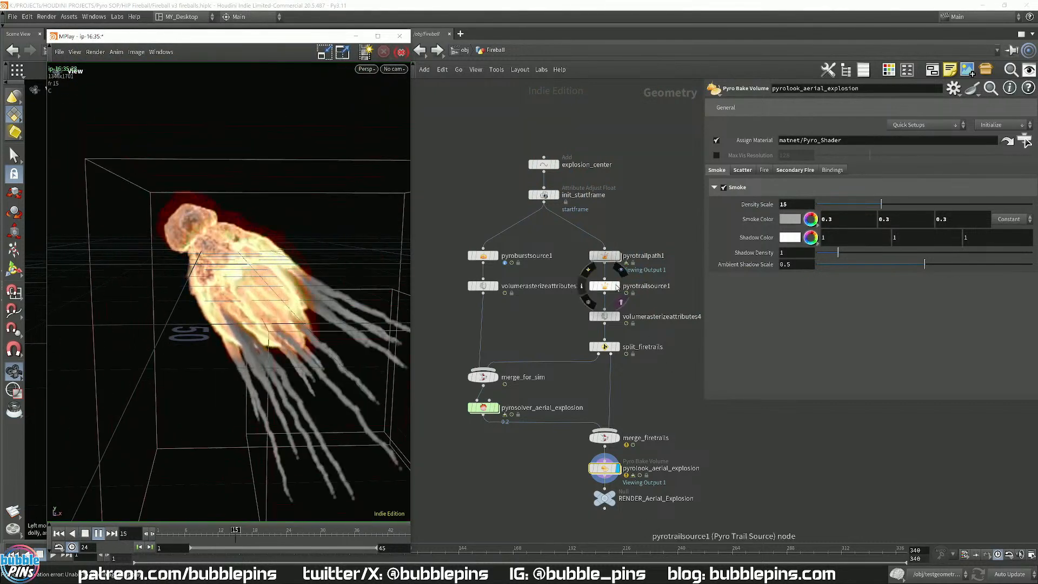
- Select the whole aerial explosion network in Houdini and look up the Pyro Configure Aerial Explosion preset again
key(alt+Tab)
drag(438, 137, 706, 532)
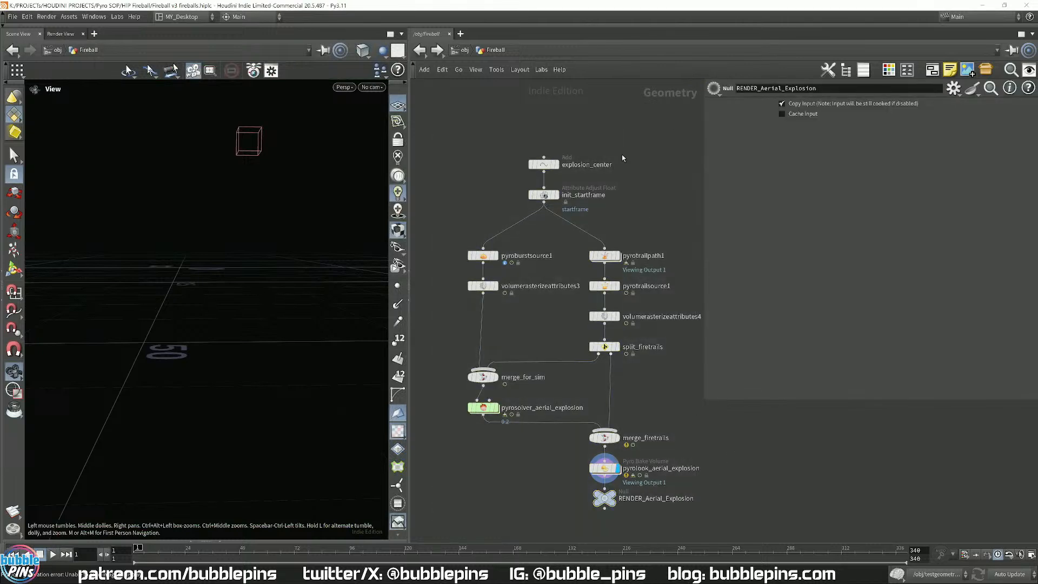
key(Tab)
text(pyro)
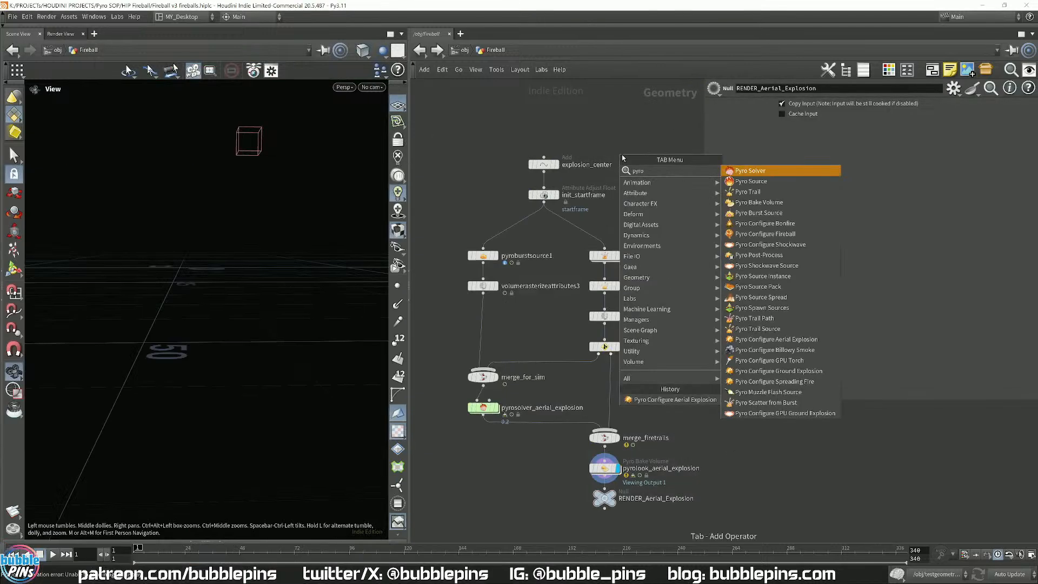
text( conf)
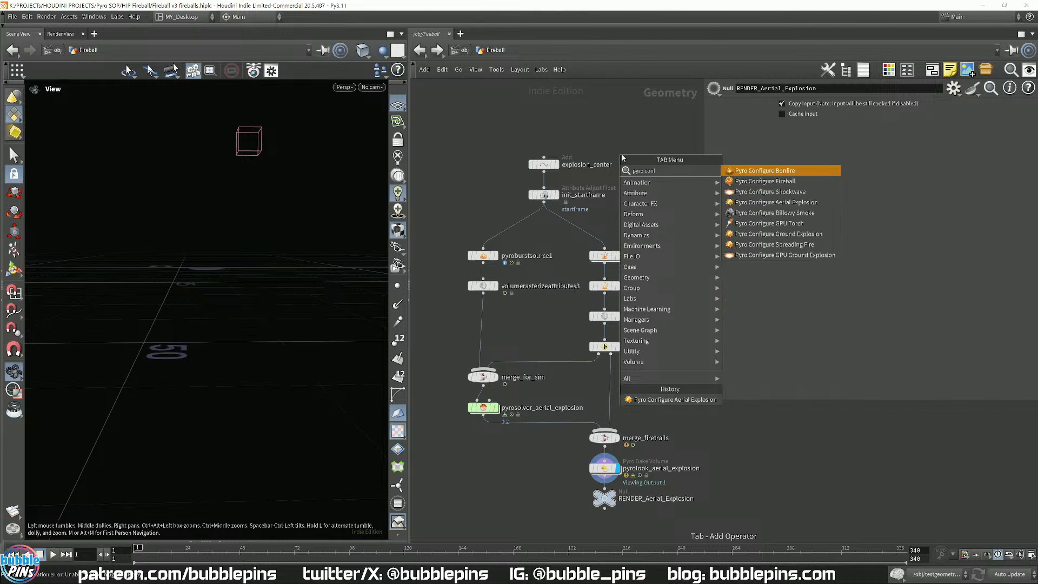
key(Down)
key(Down)
key(Down)
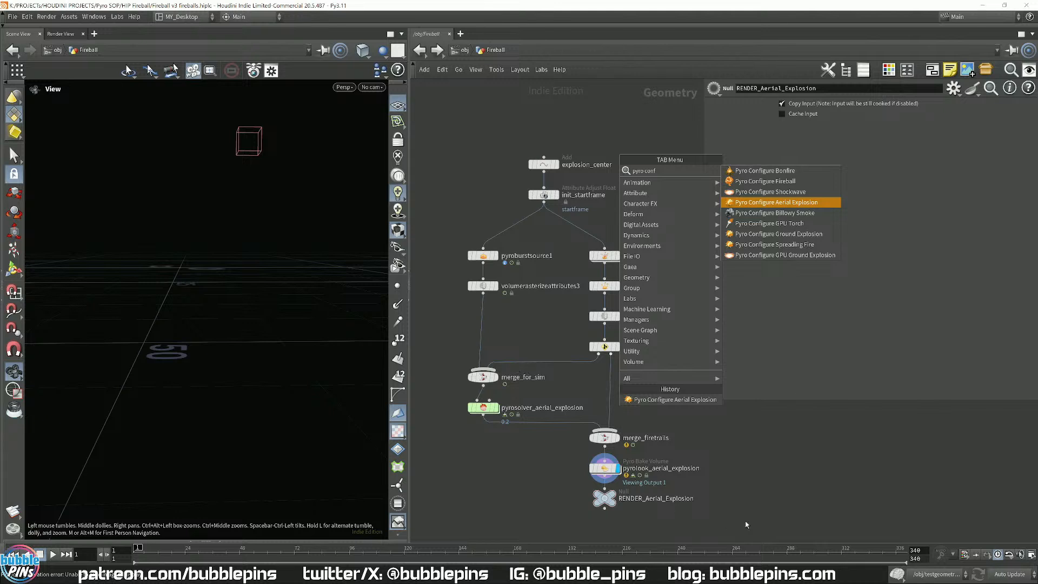
key(Escape)
- Select the pyroburstsource1 and pyrotrailpath1 source nodes and compare them with the flipbook playing in MPlay
drag(451, 236, 657, 267)
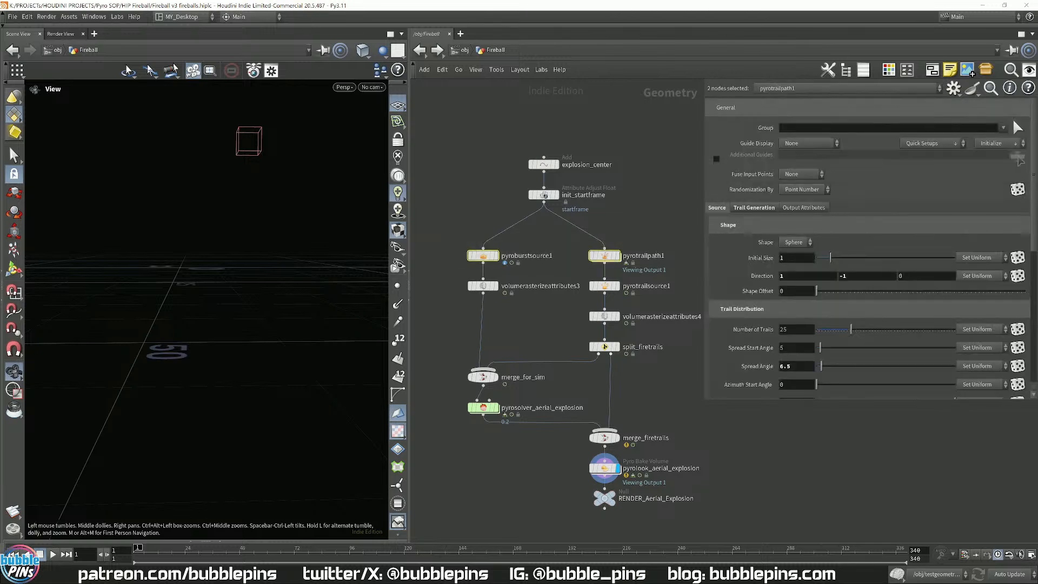
key(alt+Tab)
key(alt+Tab)
key(alt+Tab)
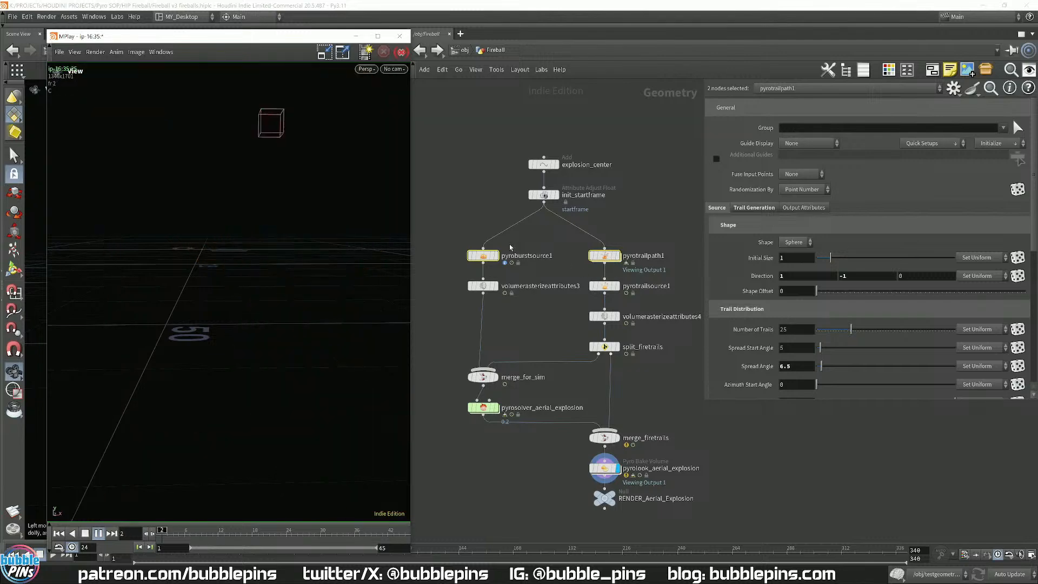
drag(268, 41, 237, 35)
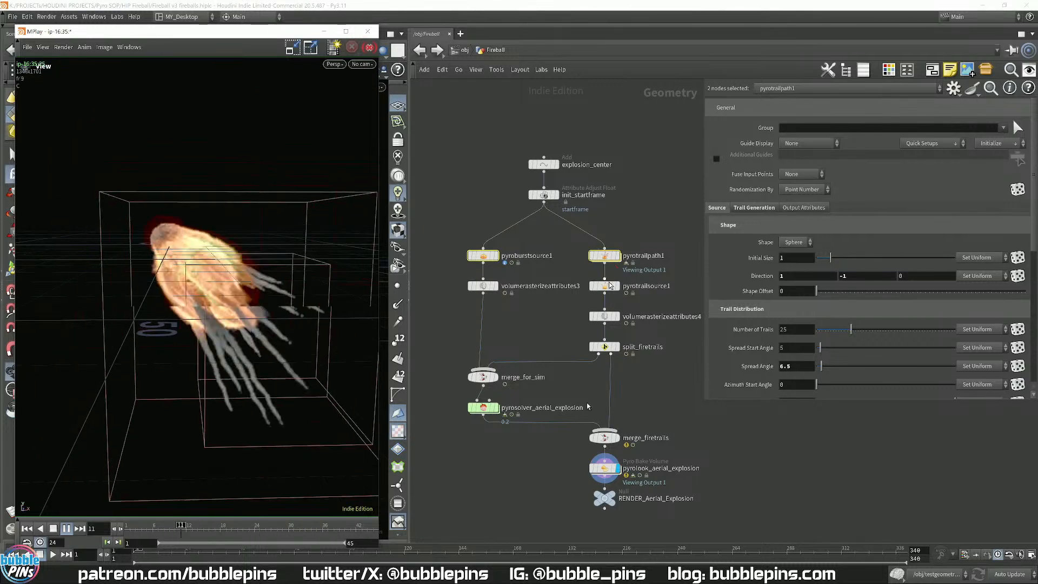
- Compare the aerial explosion network with the flipbook playing in MPlay, and return to the Houdini scene view with the nodes deselected
scroll(511, 231, up, 2)
scroll(559, 266, up, 1)
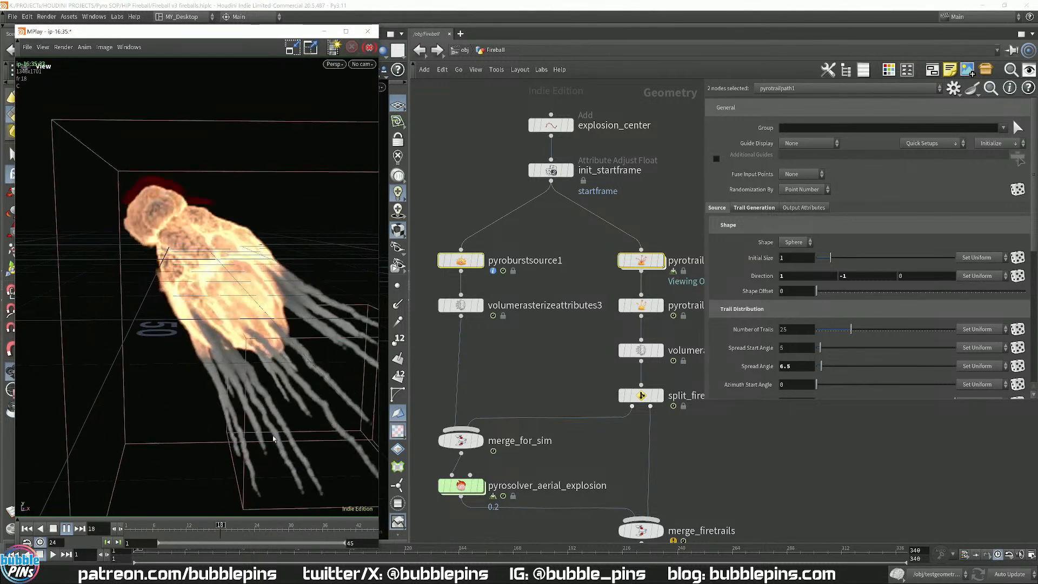
middle_drag(546, 363, 545, 312)
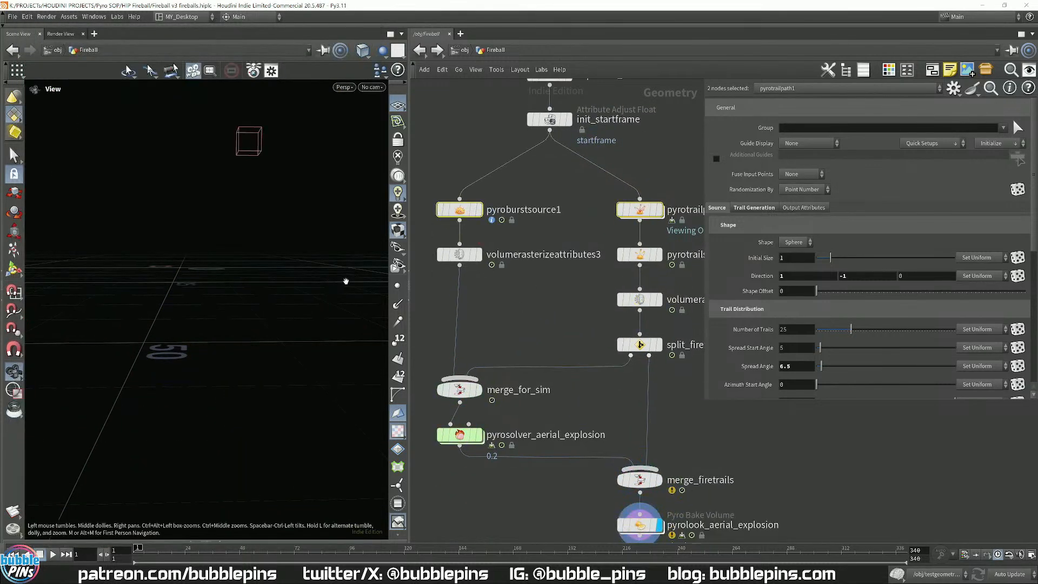
key(alt+Tab)
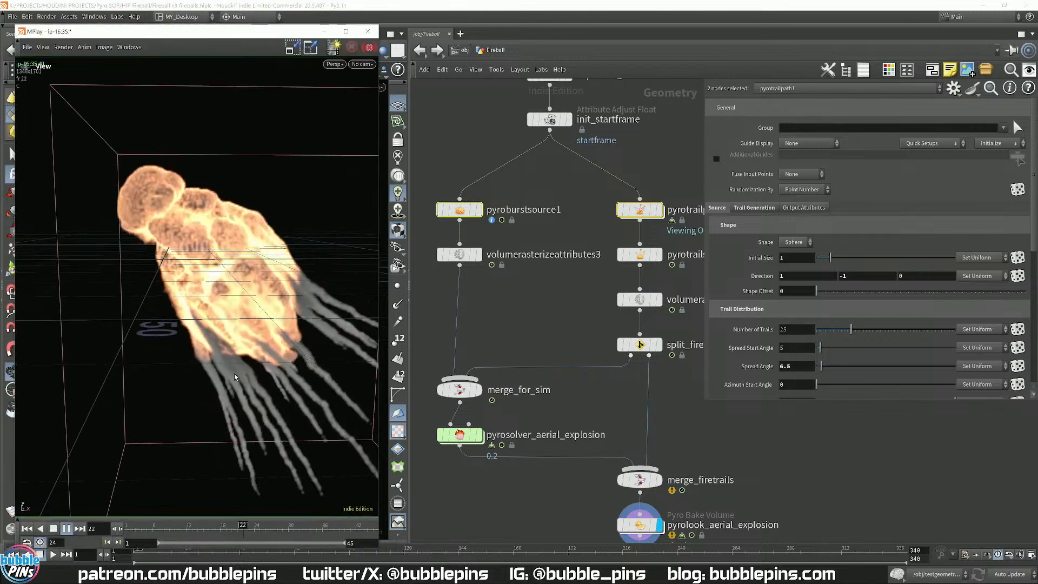
click(537, 361)
scroll(537, 361, down, 3)
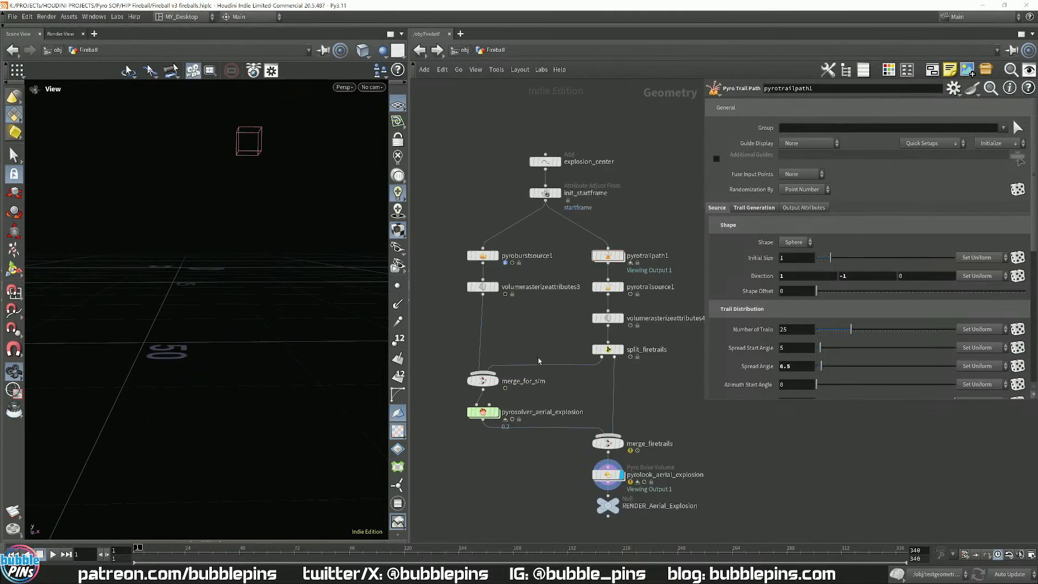
- Display the merge_for_sim node and play the timeline to examine the combined burst and trail sources
click(483, 381)
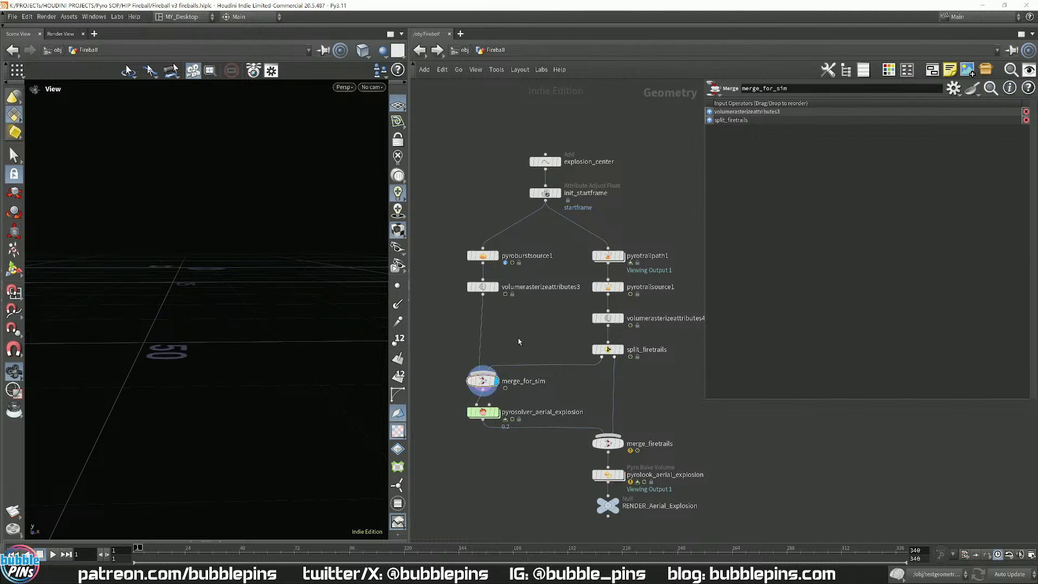
key(Up)
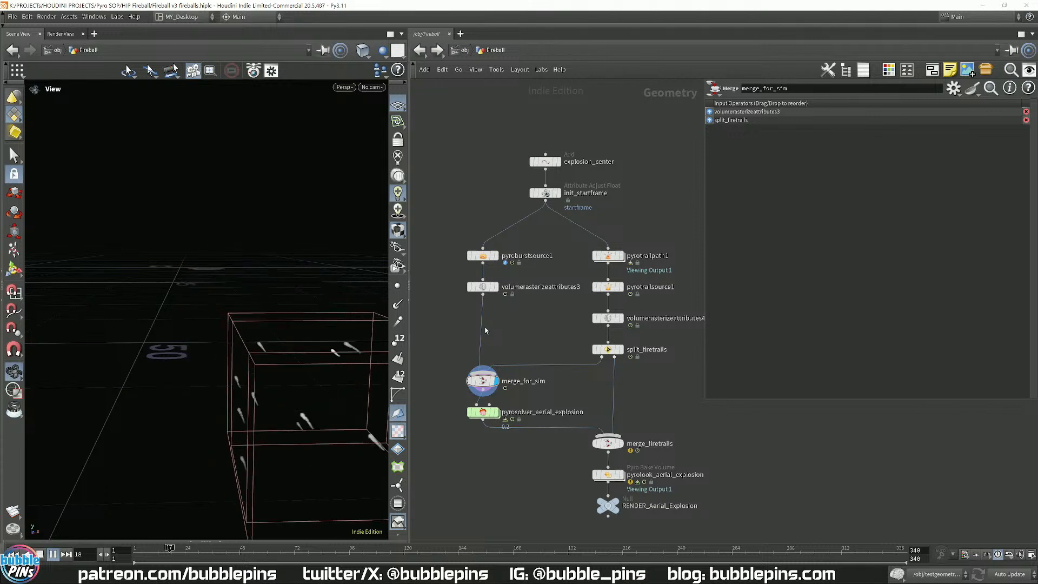
key(ctrl+Up)
key(Up)
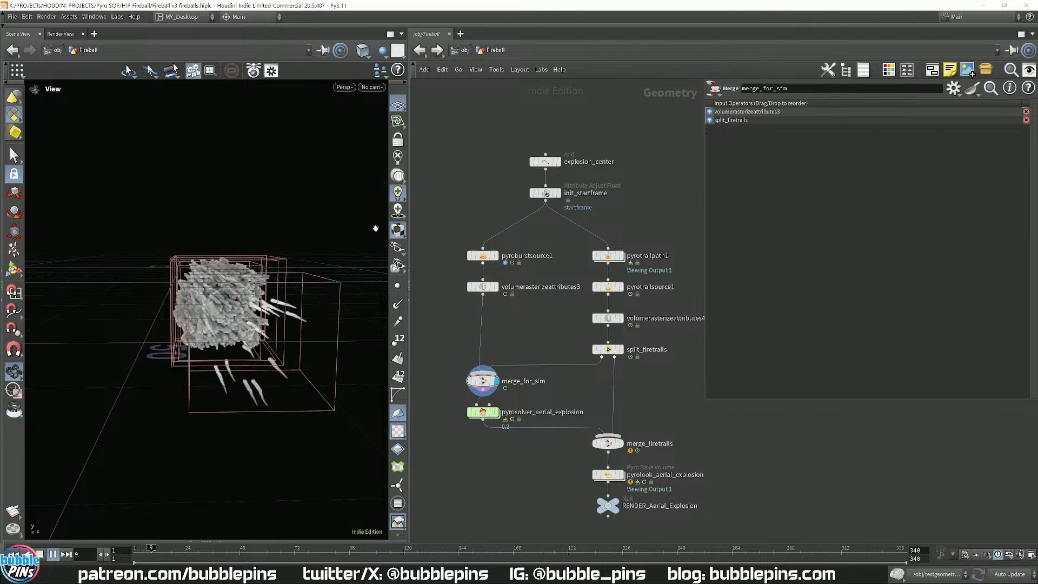
key(Up)
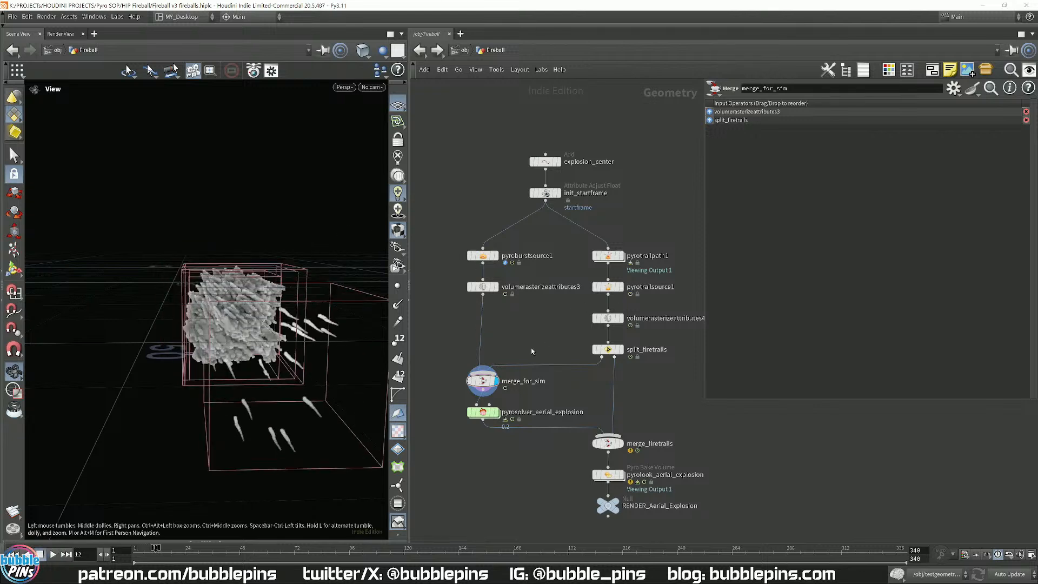
- Display volumerasterizeattributes3, play its burst source animation, and scrub the timeline back to frame 13
mouse_move(454, 299)
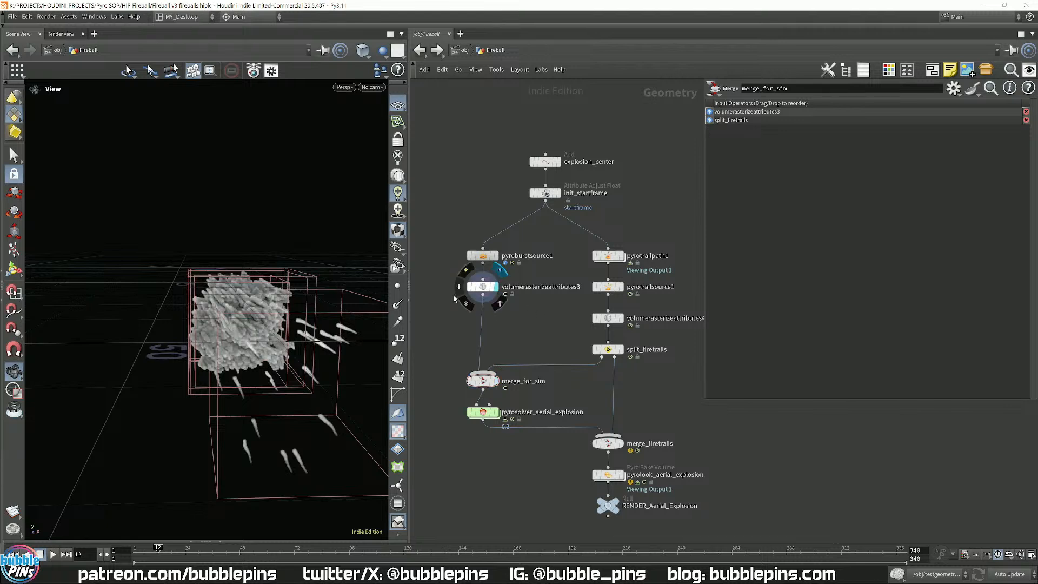
click(481, 286)
key(ctrl+Up)
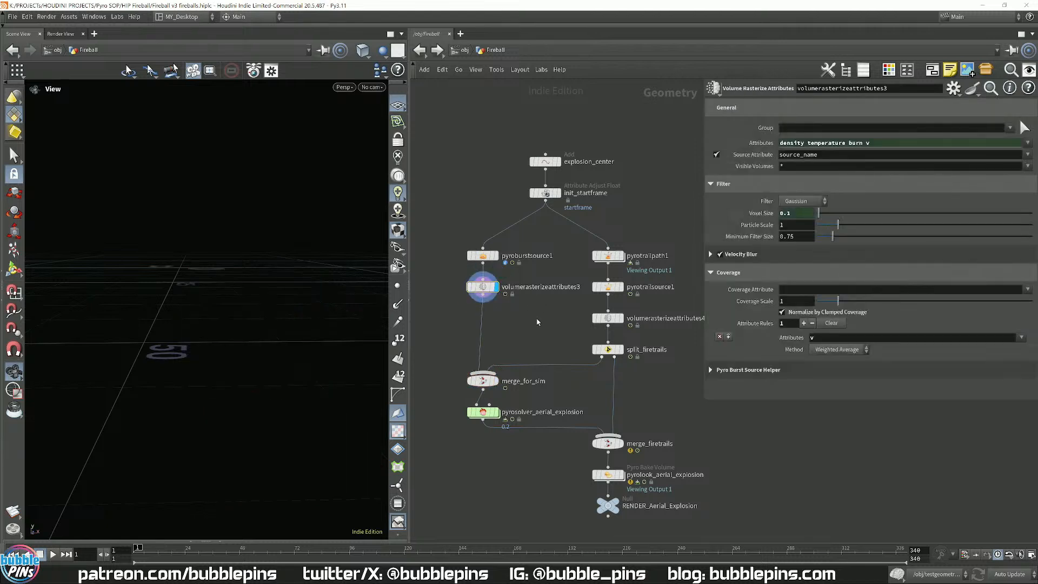
key(Up)
key(Up)
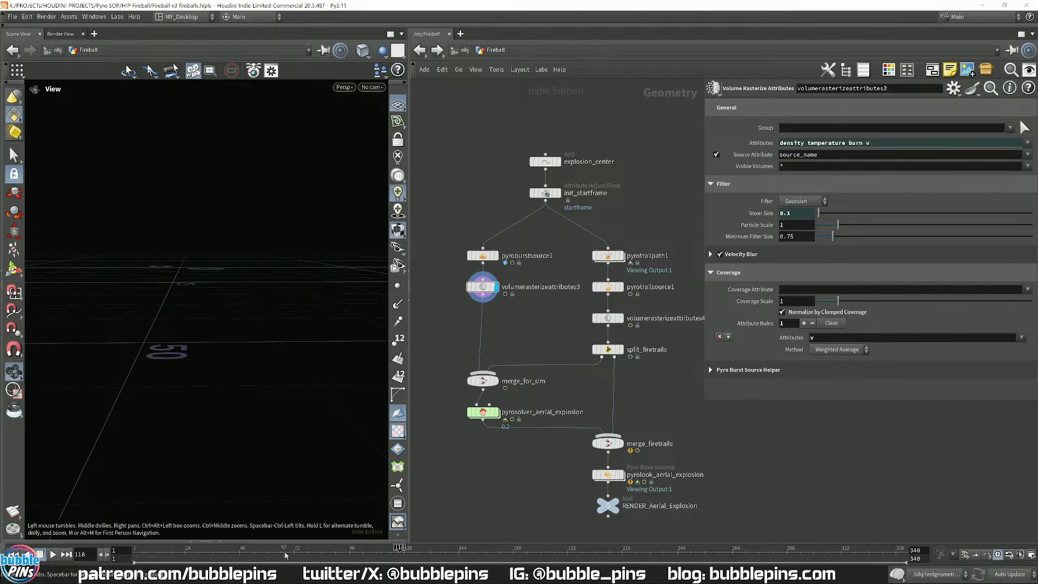
mouse_move(471, 551)
mouse_down()
mouse_move(146, 555)
mouse_move(169, 558)
mouse_up()
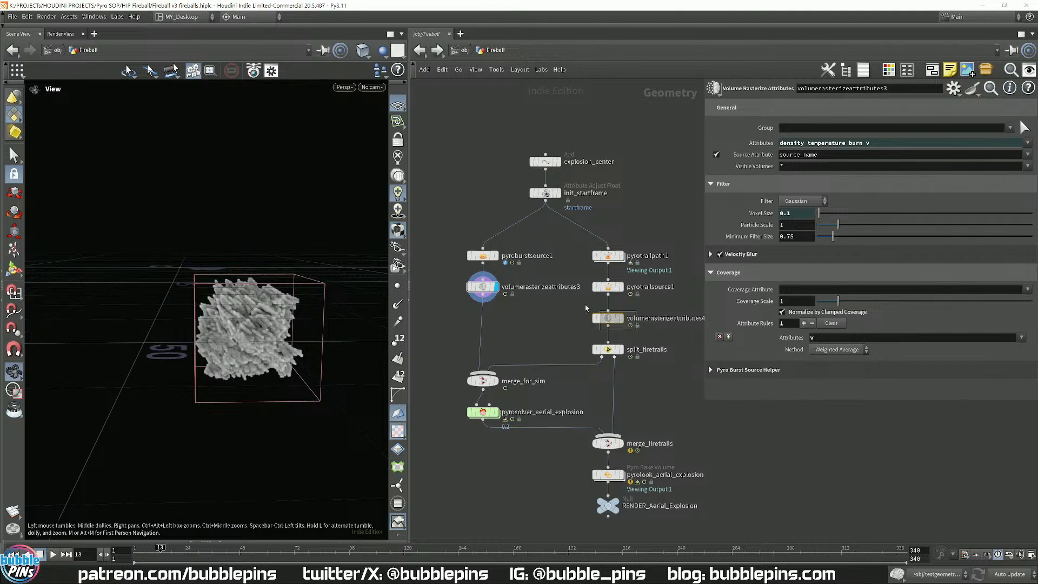
- Display volumerasterizeattributes4, play its fire trail animation, and return to frame 1
click(608, 319)
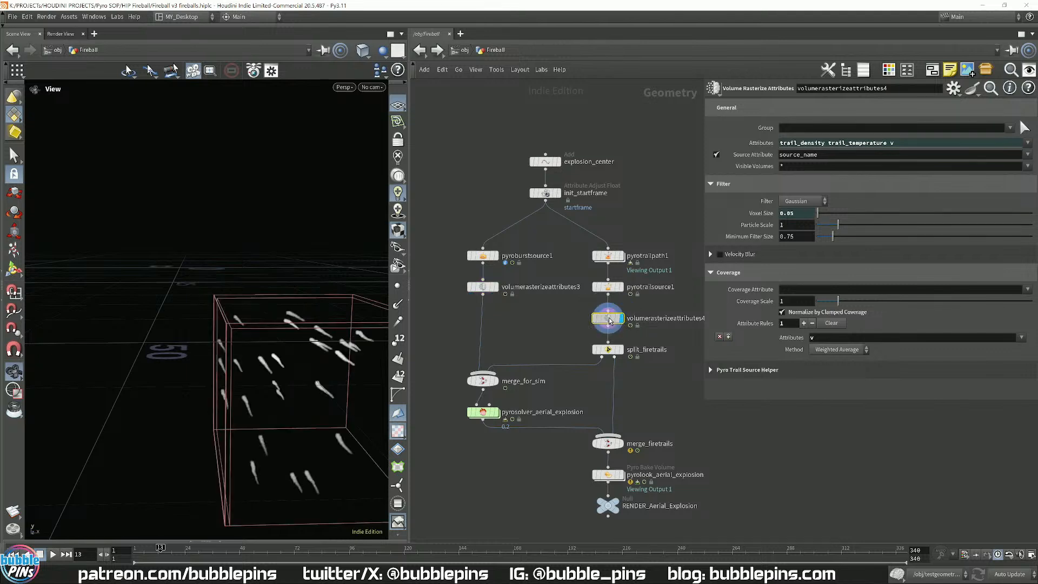
key(ctrl+Up)
key(Up)
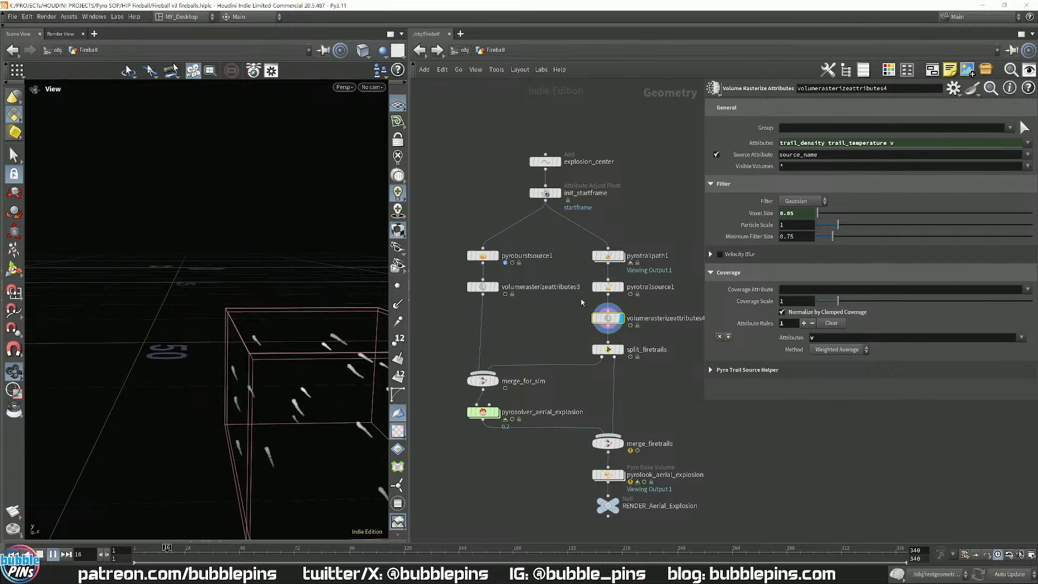
key(Up)
key(ctrl+Up)
- Make the parameter pane smaller to clear the network, and select the pyroburstsource1 and pyrotrailpath1 nodes
middle_drag(650, 369, 621, 368)
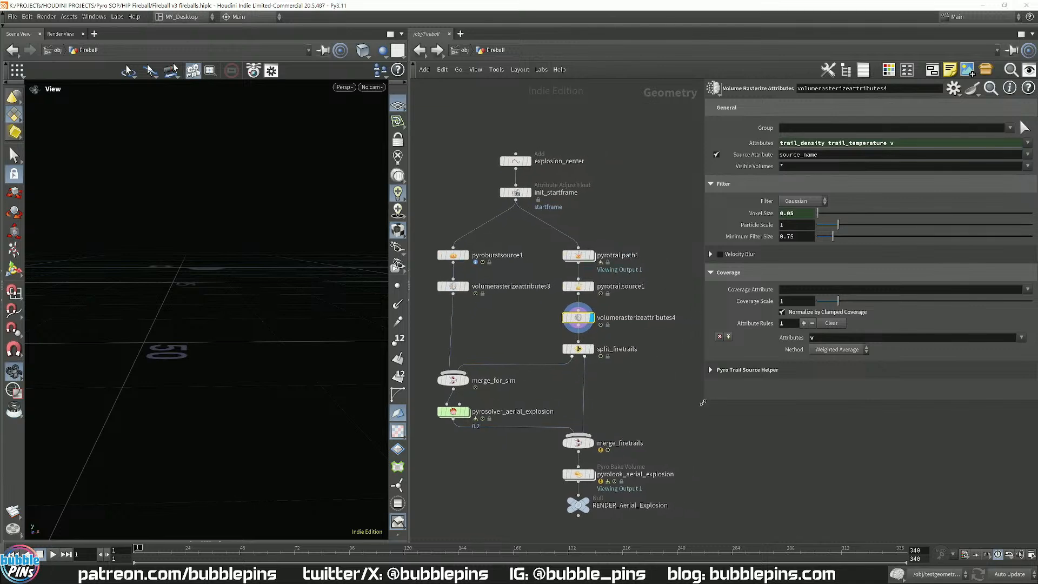
drag(702, 402, 798, 365)
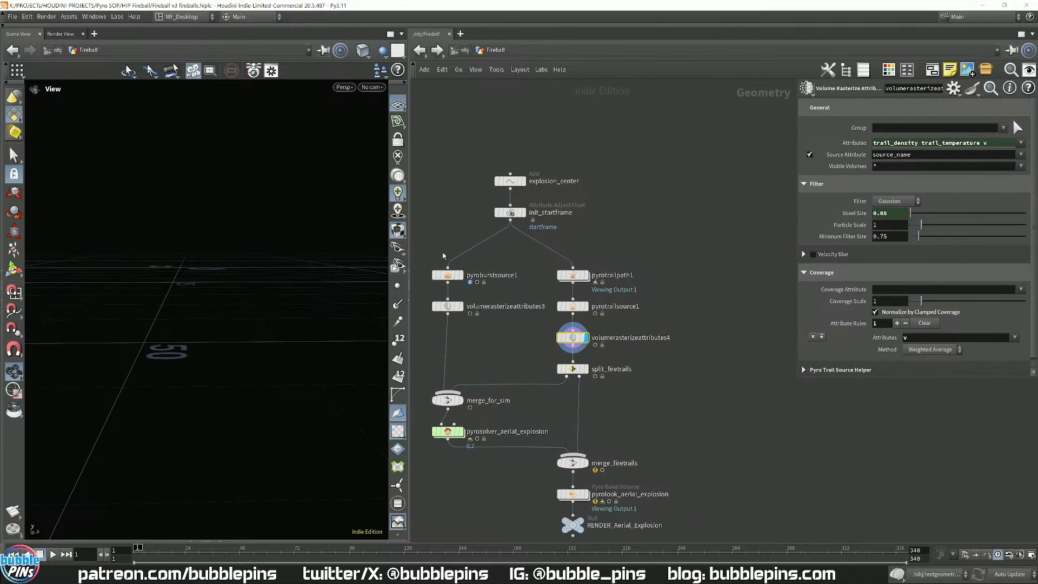
drag(621, 265, 432, 294)
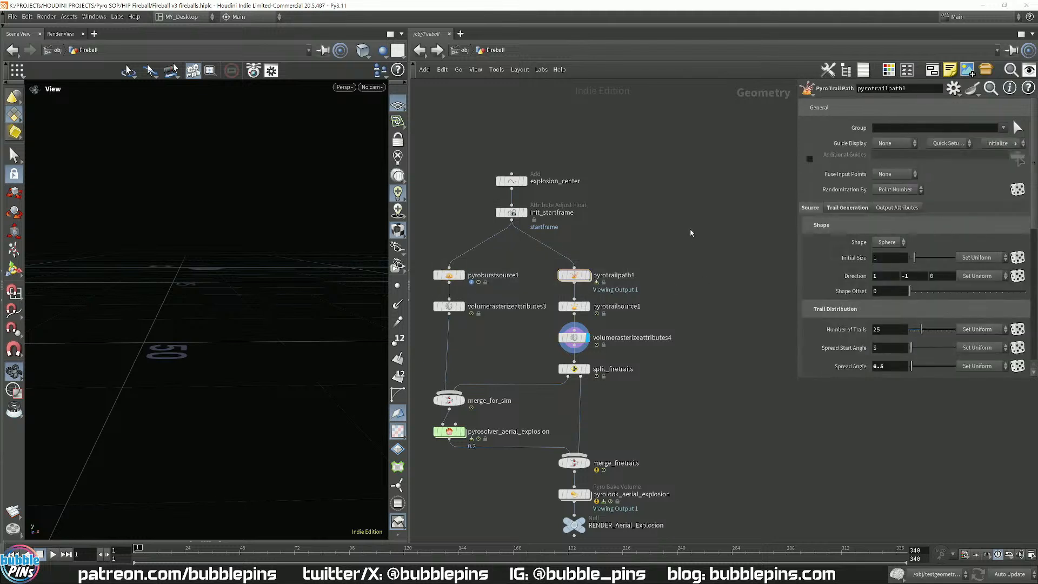
- Add a separate Pyro Burst Source node beside the network and compare its default parameters with those of pyroburstsource1
key(Tab)
text(py)
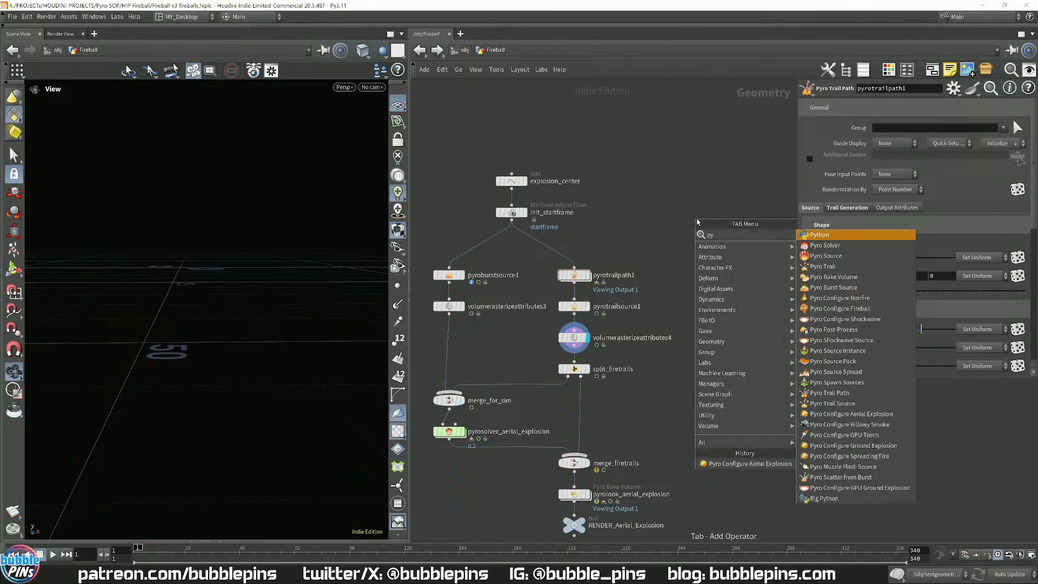
text(robur)
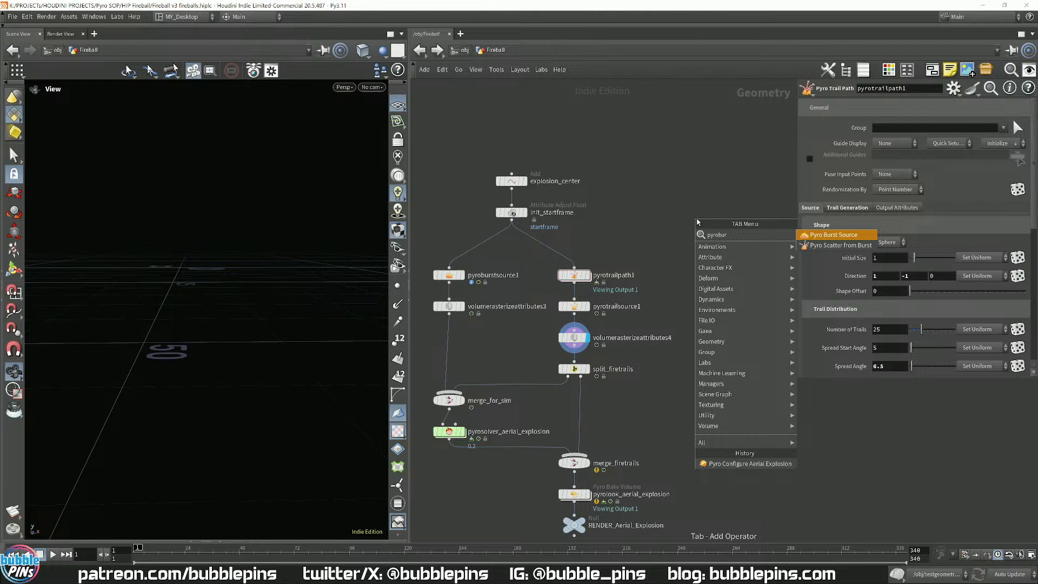
key(Return)
click(695, 219)
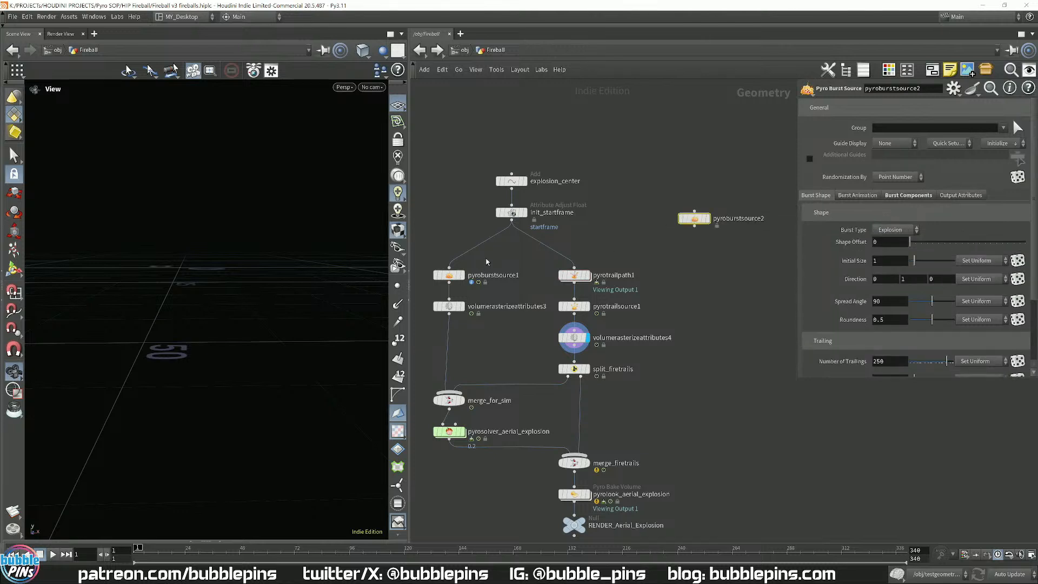
click(449, 276)
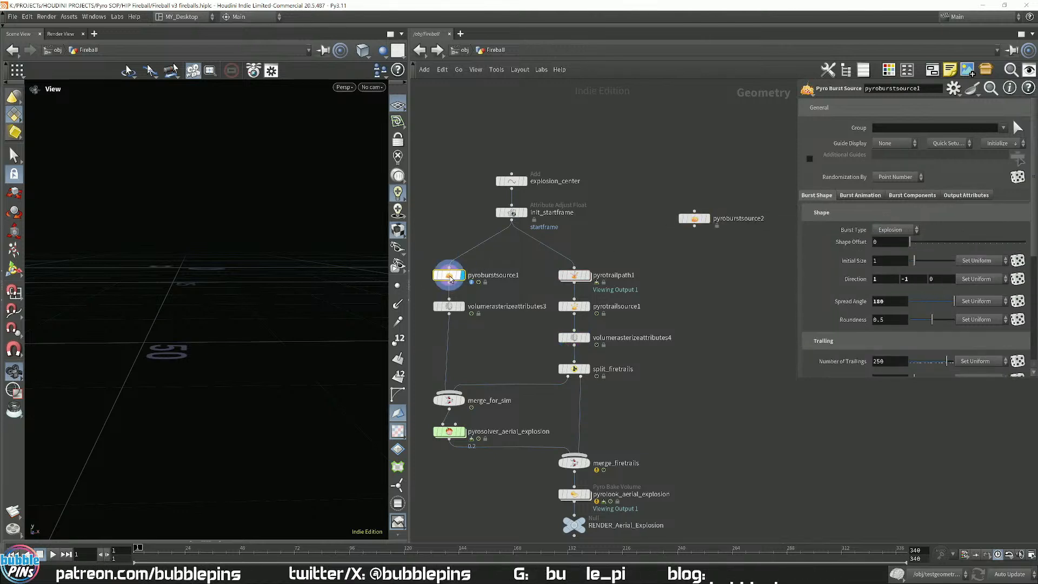
click(697, 219)
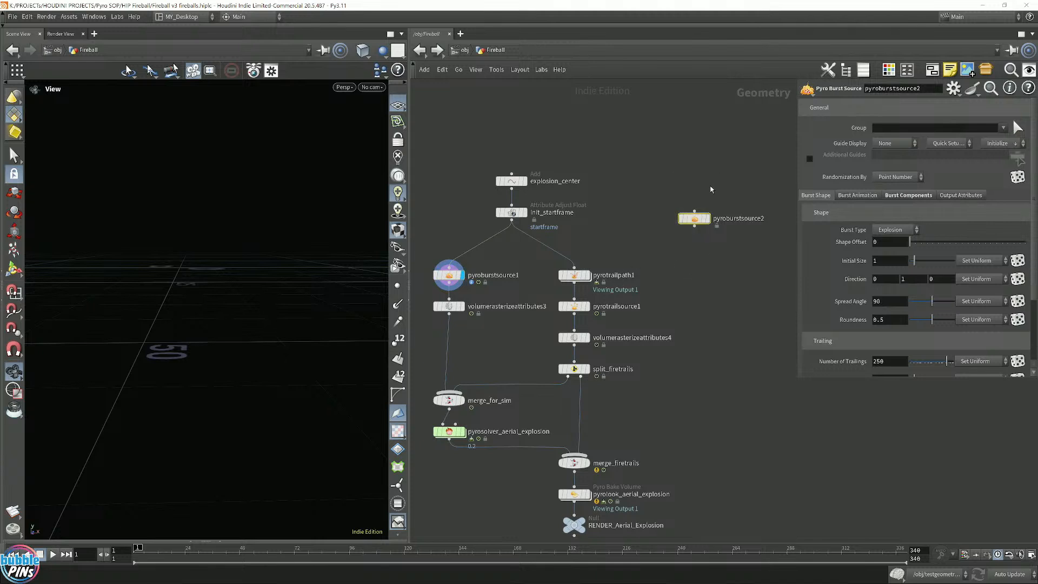
- Display pyroburstsource2 in the scene view and move the node into empty space away from the explosion network
key(r)
middle_drag(699, 282, 537, 287)
drag(536, 227, 632, 252)
middle_drag(626, 344, 482, 332)
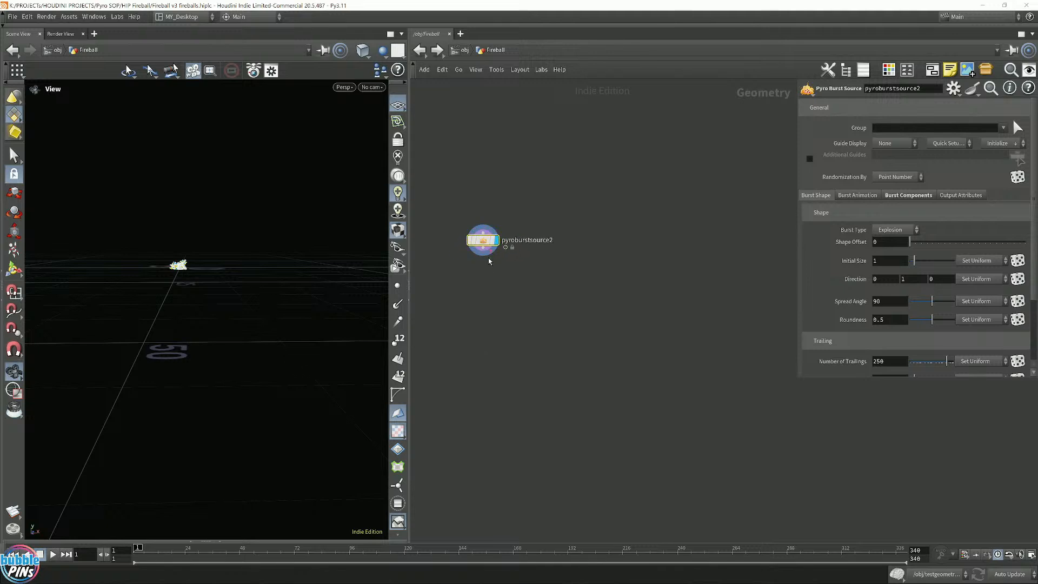
scroll(523, 270, up, 3)
middle_drag(525, 274, 509, 304)
drag(190, 246, 199, 285)
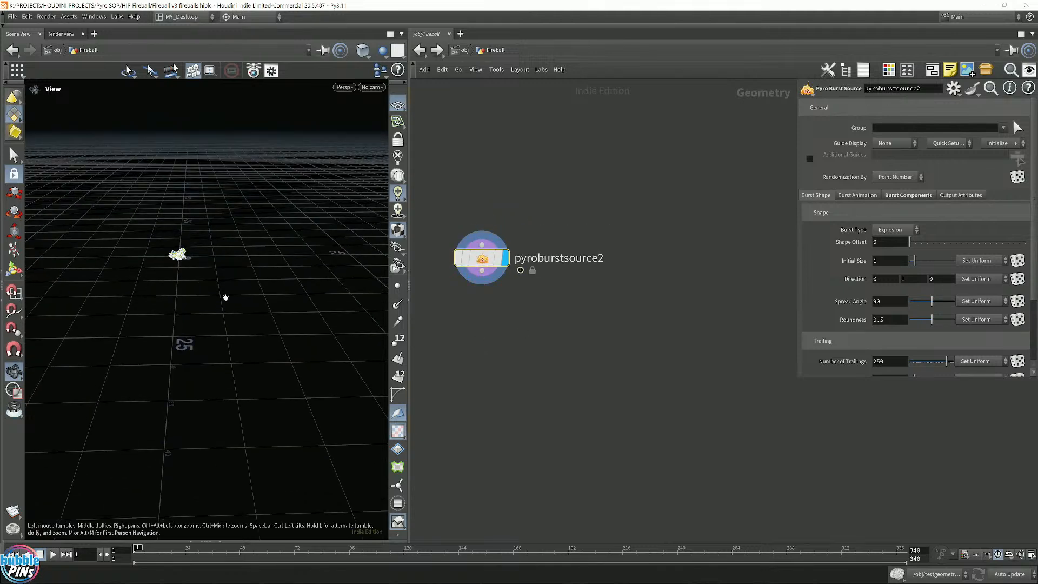
- Enlarge the parameter pane and play the default Explosion burst of pyroburstsource2 in the scene view
drag(802, 381, 693, 442)
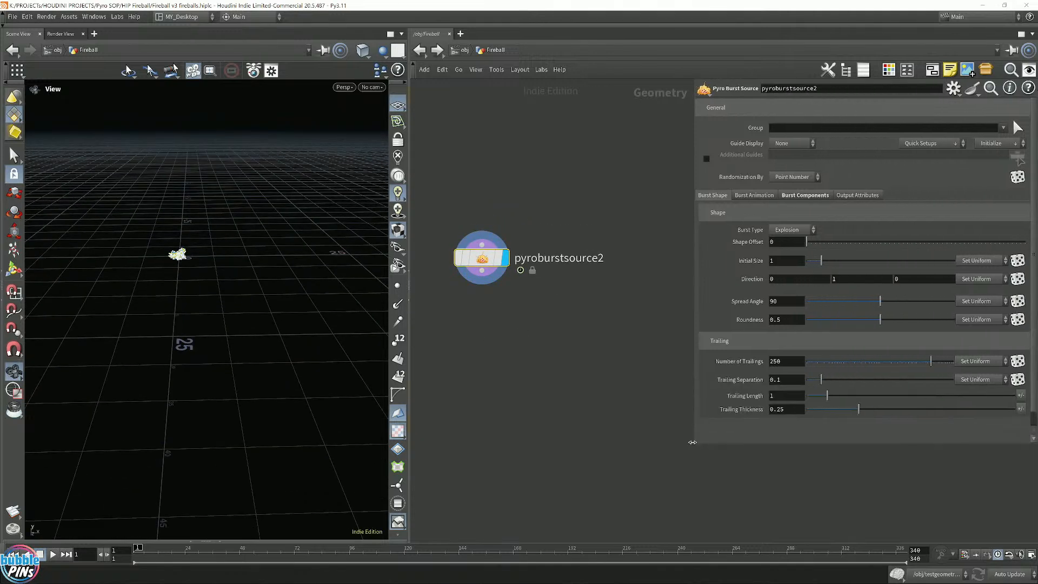
key(Up)
key(ctrl+Up)
right_drag(162, 276, 248, 333)
scroll(200, 267, up, 6)
scroll(229, 323, up, 3)
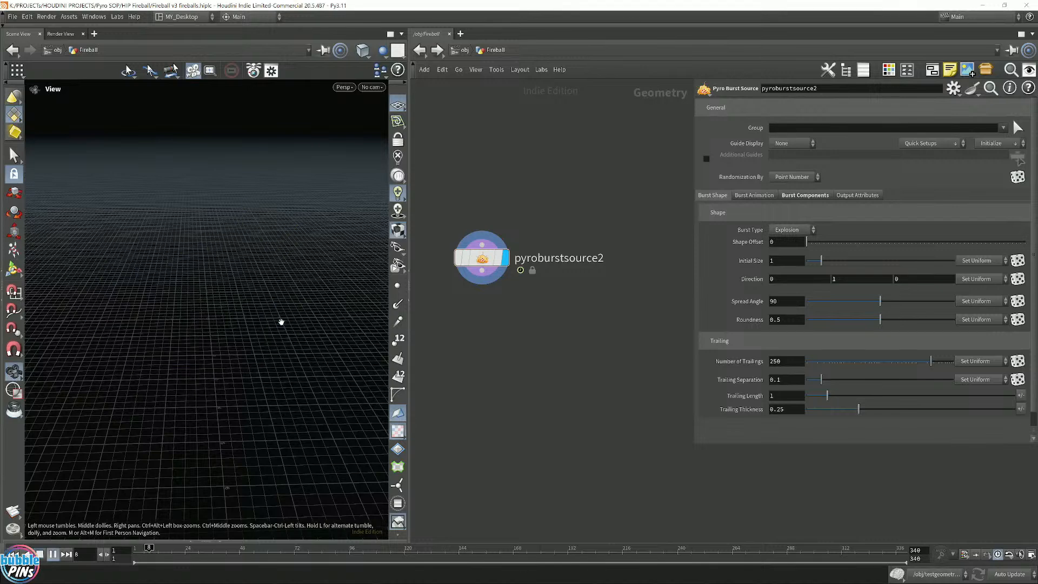
- Set the Burst Type of pyroburstsource2 to Muzzle Flash and play the resulting burst from frame 1
click(781, 229)
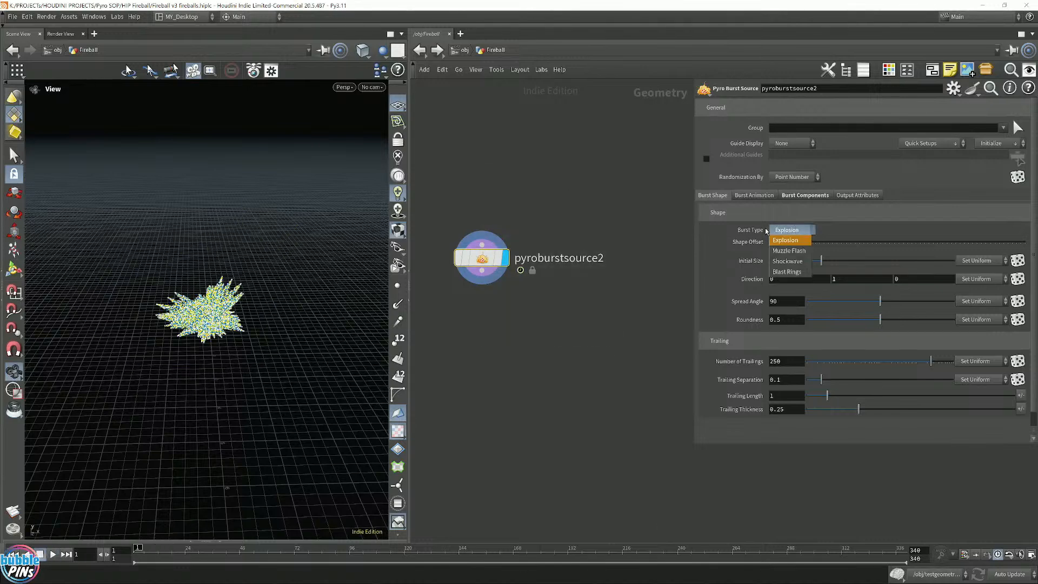
click(784, 250)
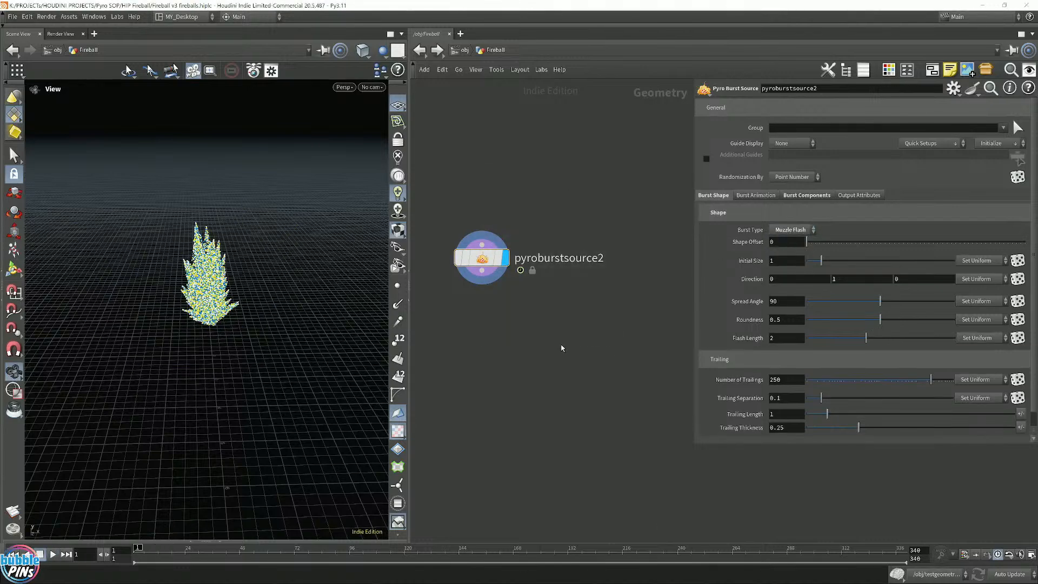
key(Up)
key(ctrl+Up)
drag(254, 346, 274, 377)
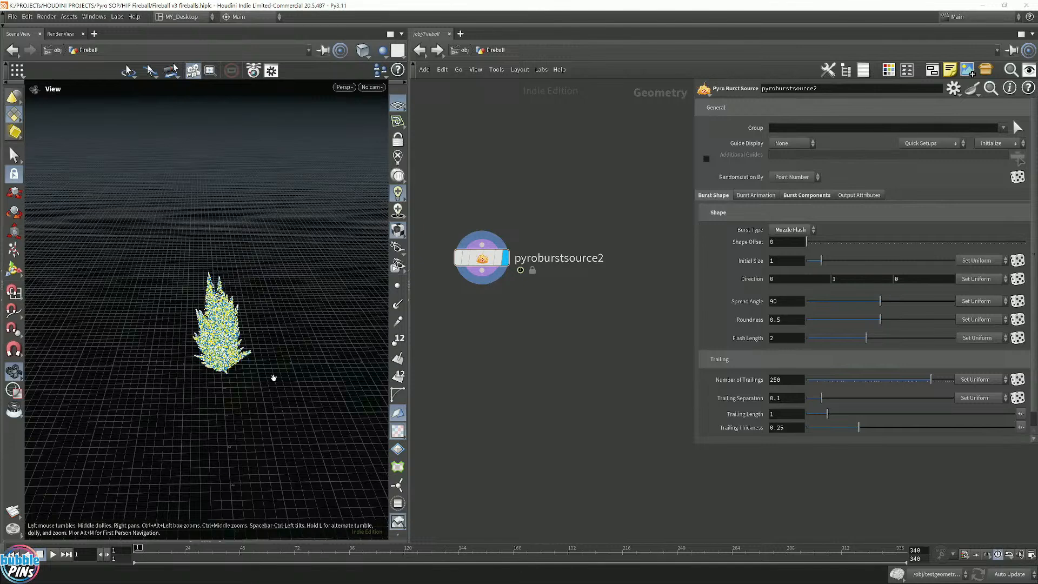
key(Up)
key(ctrl+Up)
- Set the Burst Type to Shockwave and replay the burst from frame 1, viewing it from above and from the side
click(802, 232)
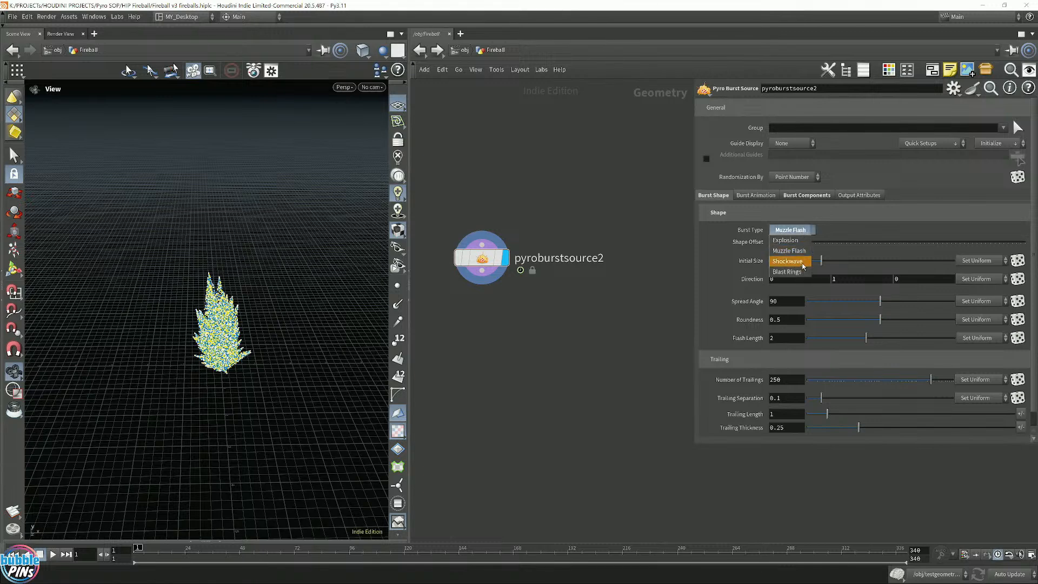
click(789, 262)
key(Up)
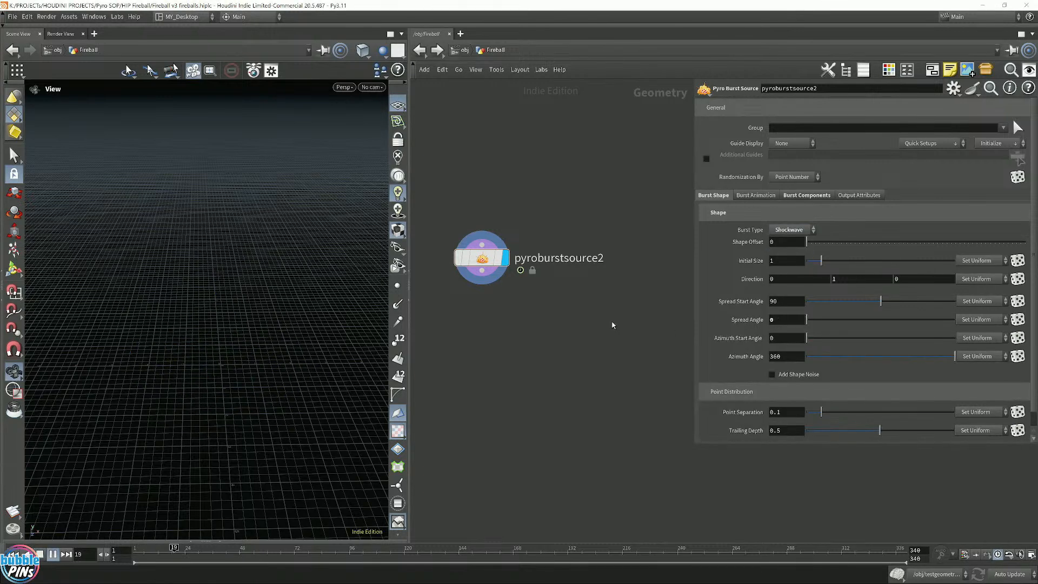
key(ctrl+Up)
key(Up)
key(Up)
key(ctrl+Up)
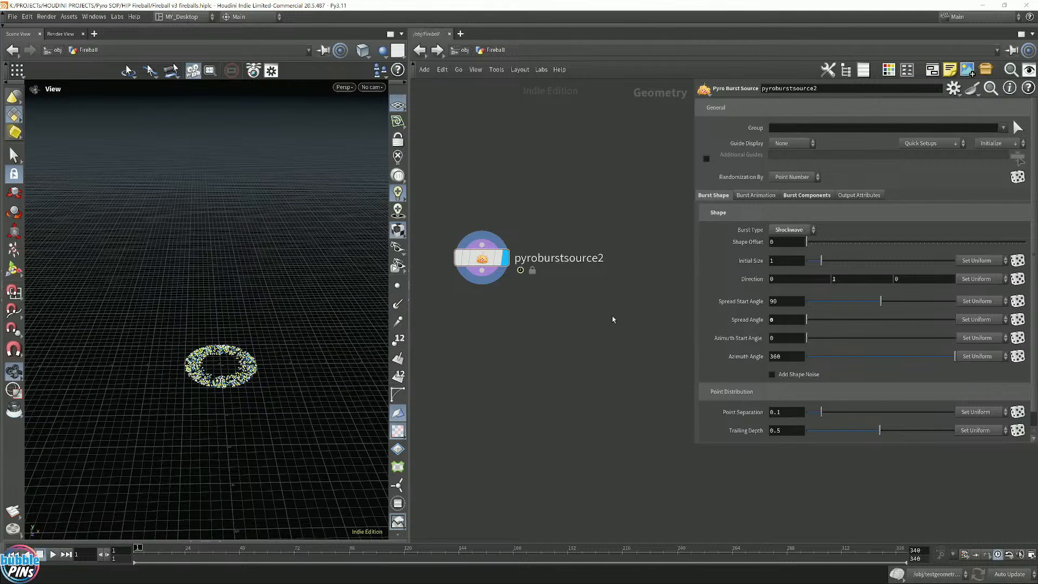
key(Up)
key(Up)
key(ctrl+Up)
drag(238, 394, 223, 376)
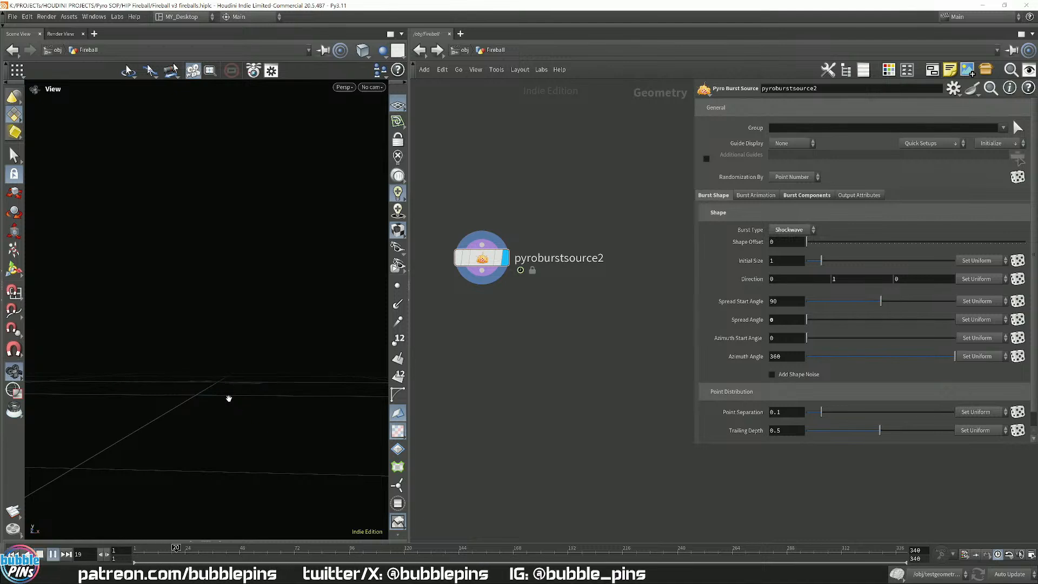
- Set the Burst Type to Blast Rings and start playing the burst
click(793, 229)
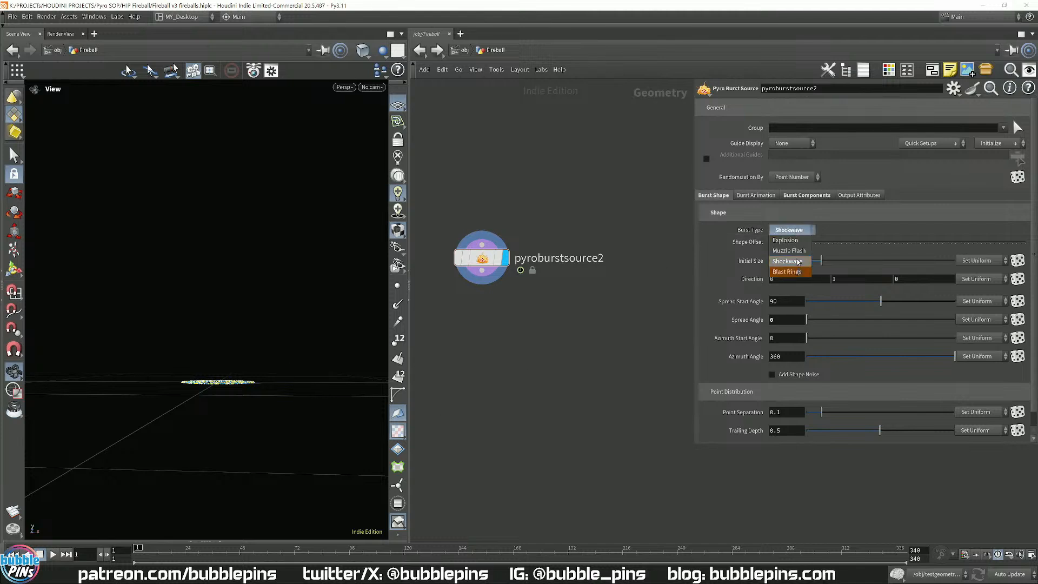
click(798, 275)
key(Up)
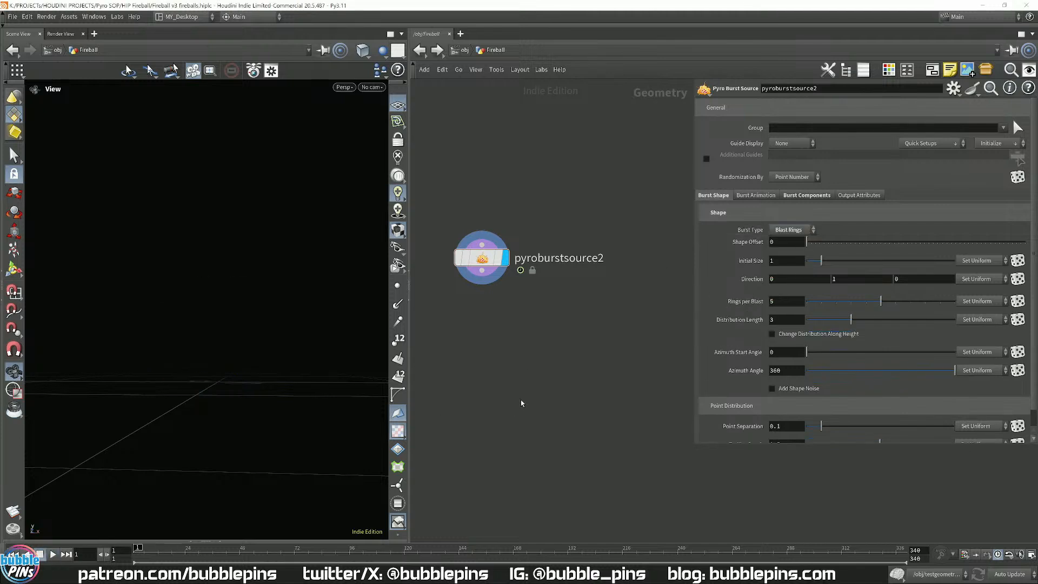
- Return to frame 1 and apply the Pyro Simulation quick setup to pyroburstsource2
key(ctrl+Up)
scroll(521, 403, down, 3)
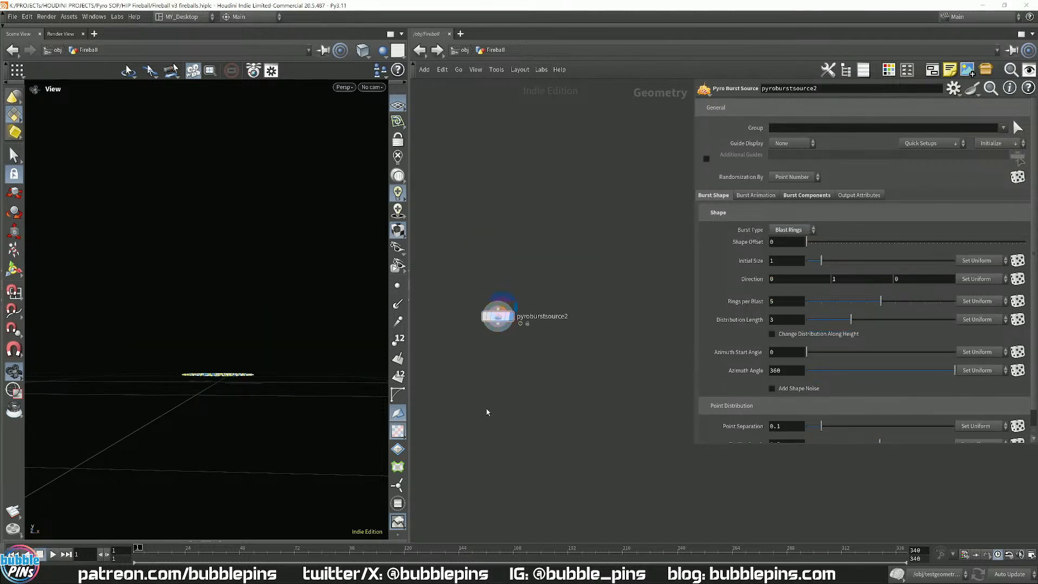
scroll(488, 409, up, 3)
middle_drag(538, 401, 514, 417)
drag(459, 394, 585, 197)
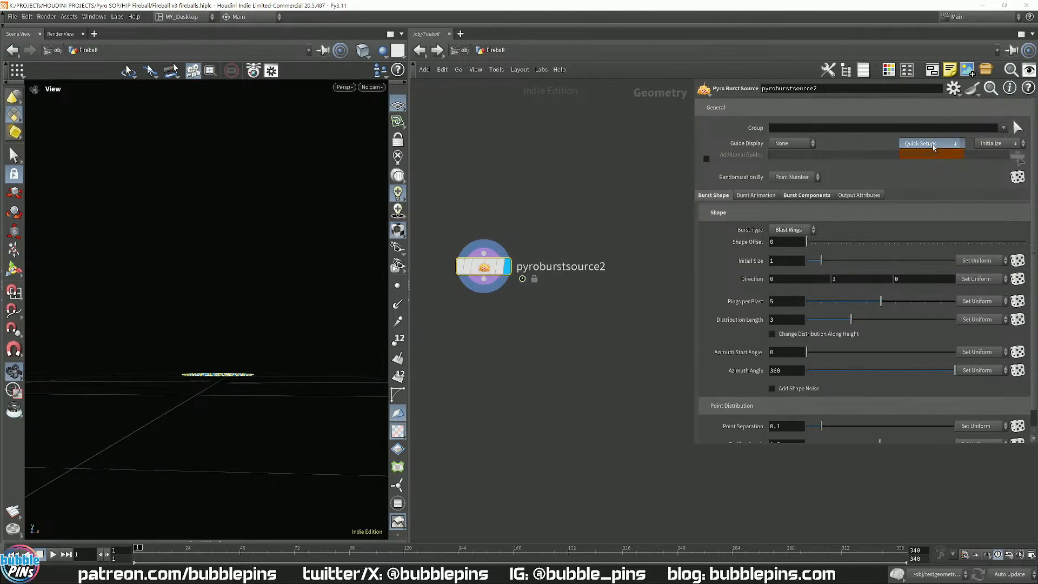
click(947, 145)
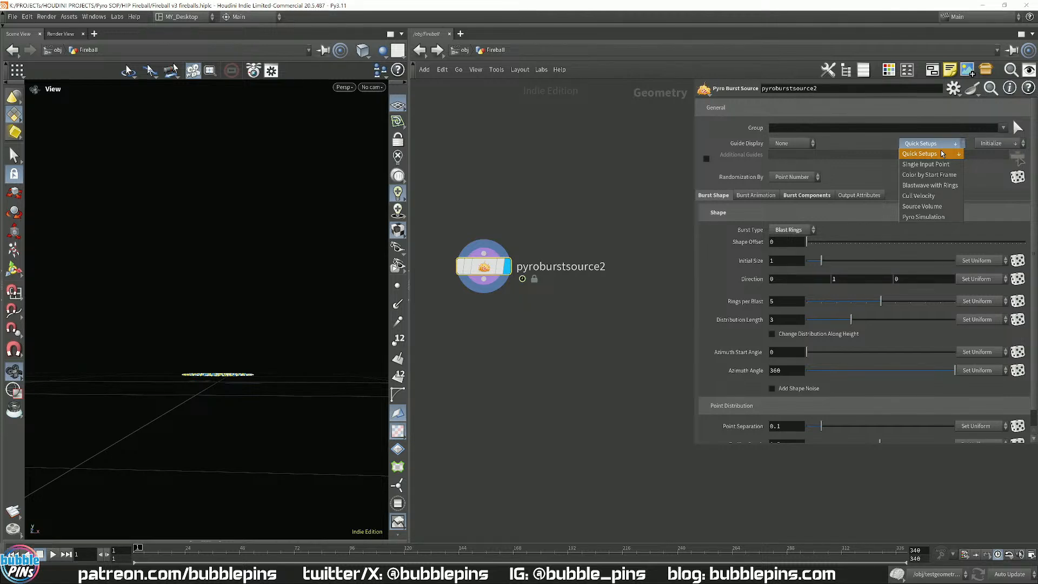
click(930, 217)
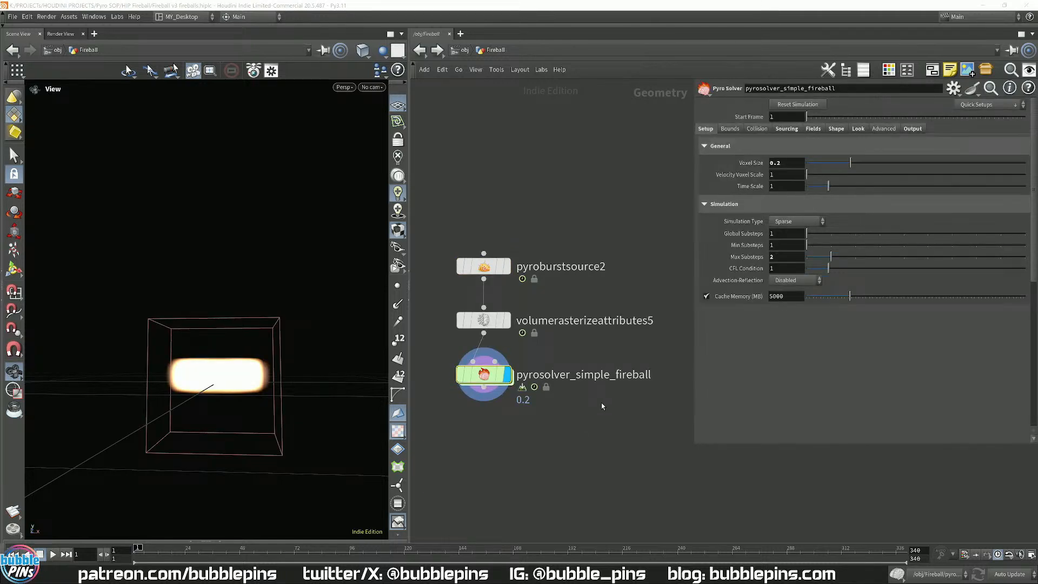
- Play the fireball simulation from frame 1, replay it from a higher and more distant viewpoint, and return to the first frame
key(Up)
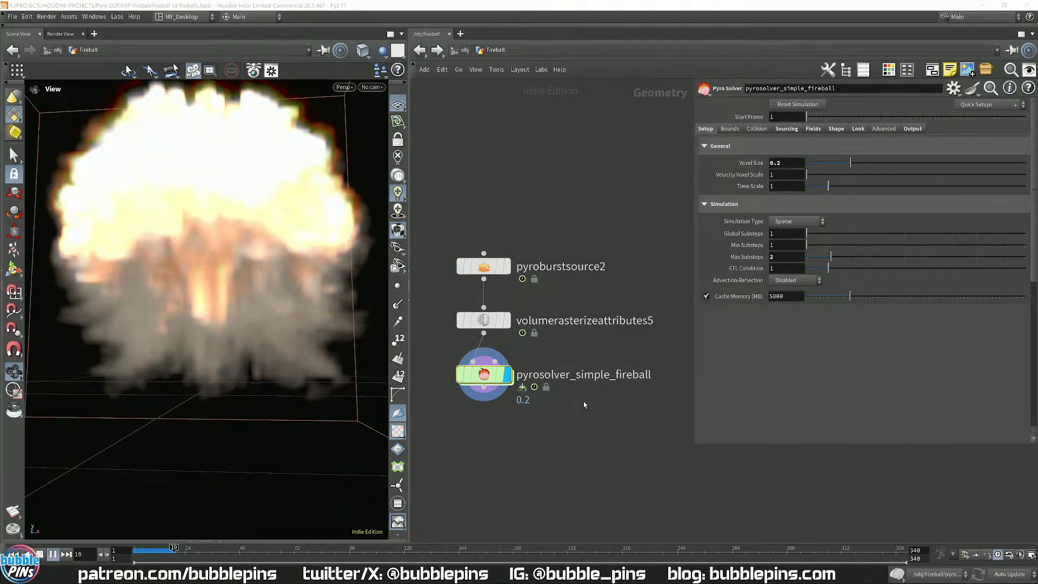
key(ctrl+Up)
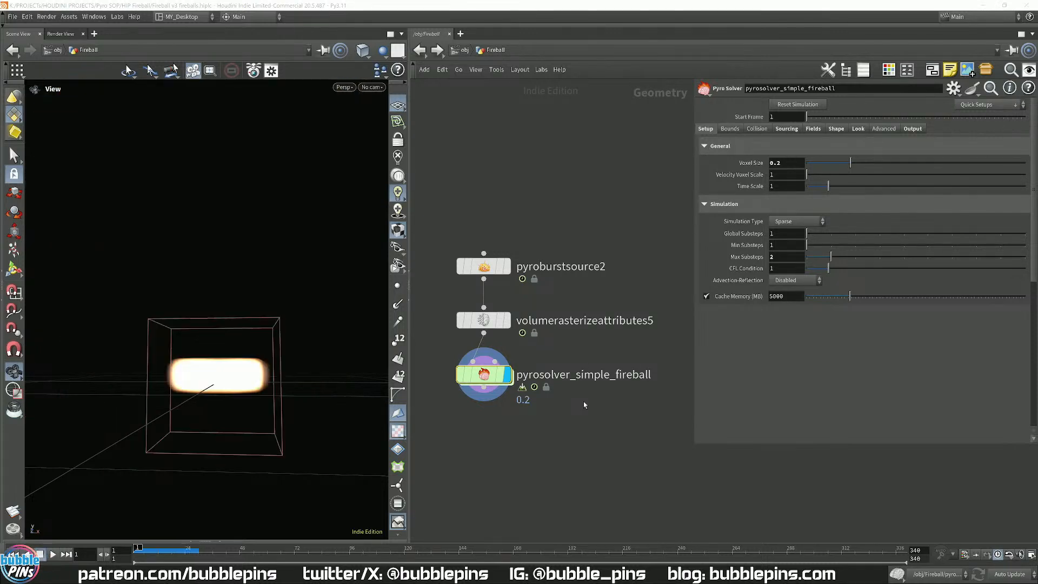
alt+drag(294, 303, 280, 342)
scroll(276, 339, down, 2)
scroll(276, 338, down, 2)
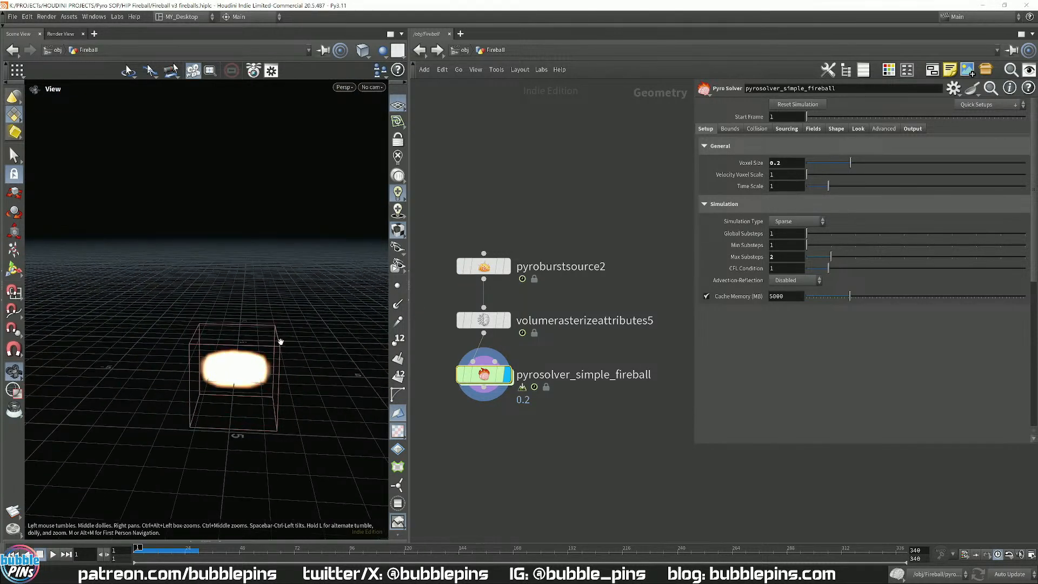
key(Up)
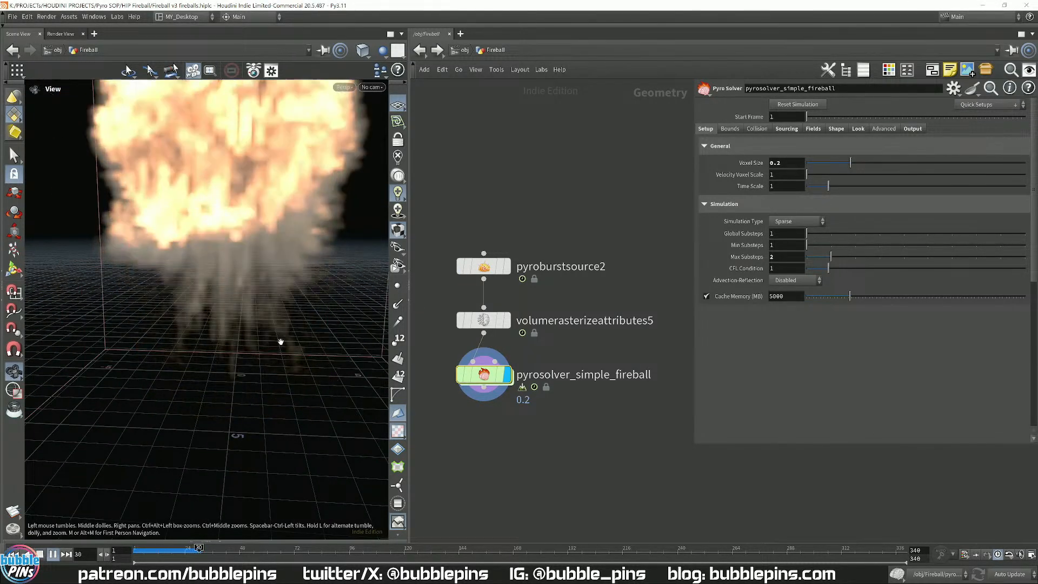
key(ctrl+Up)
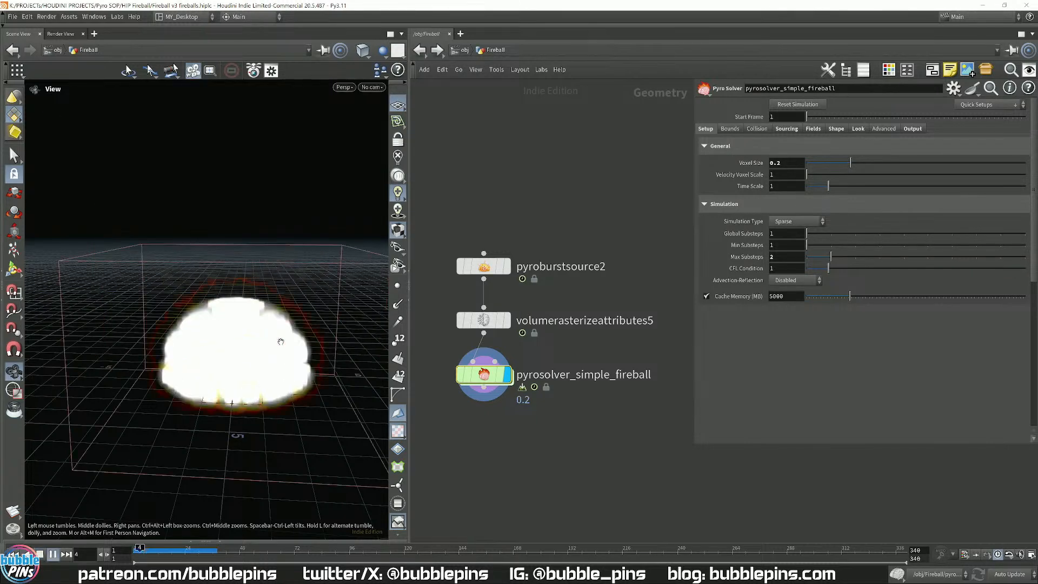
key(Escape)
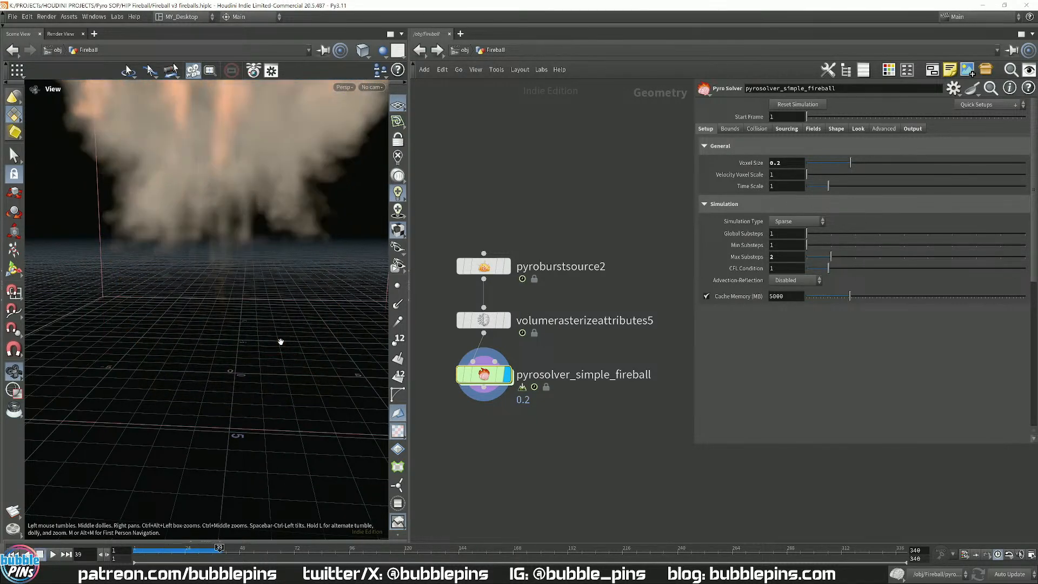
key(ctrl+Up)
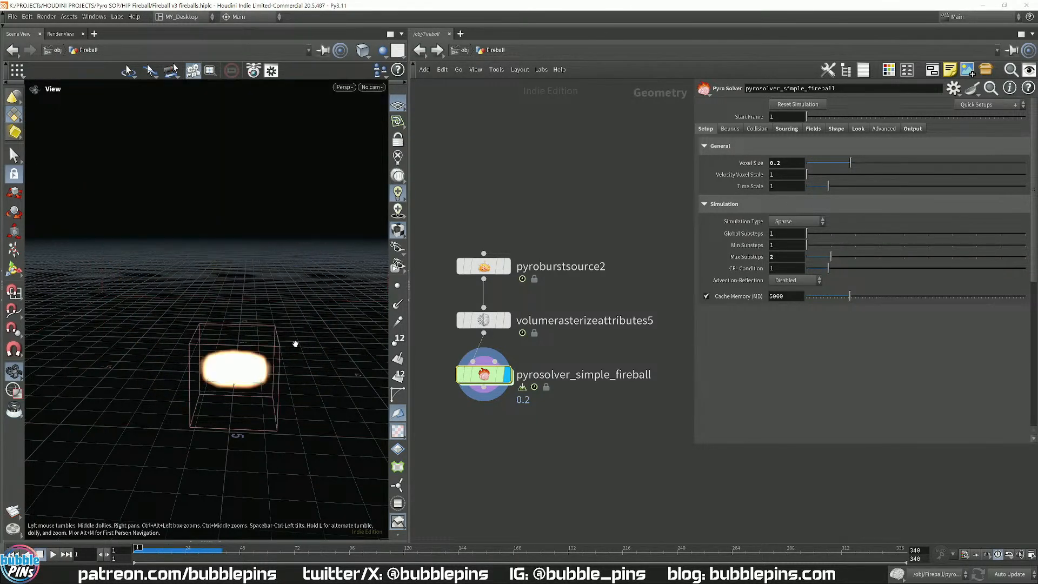
- Set the Pyro Solver's Voxel Size to 0.05 and play the refined simulation
click(795, 162)
text(0.05)
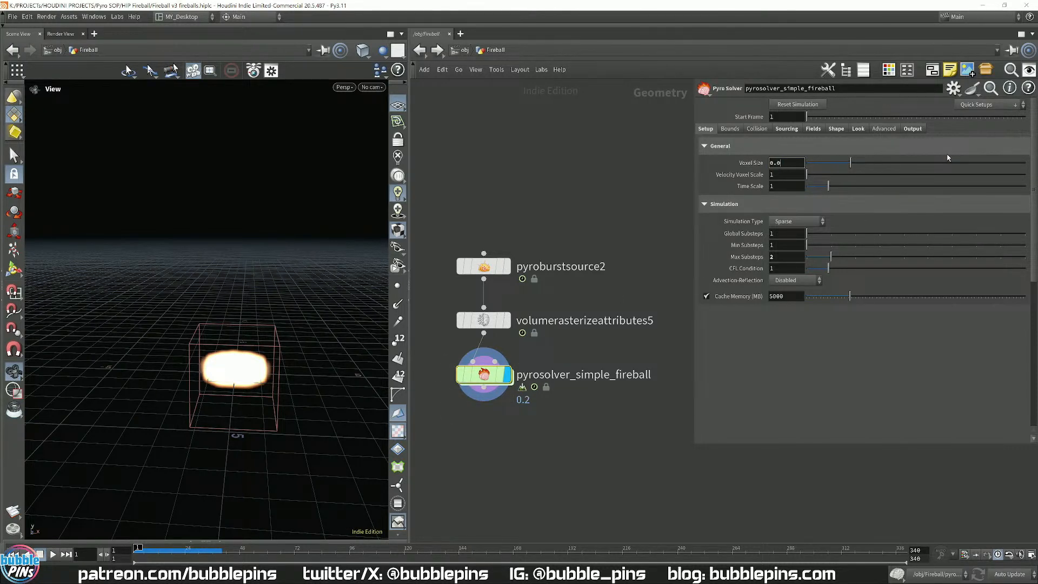
key(Return)
key(Up)
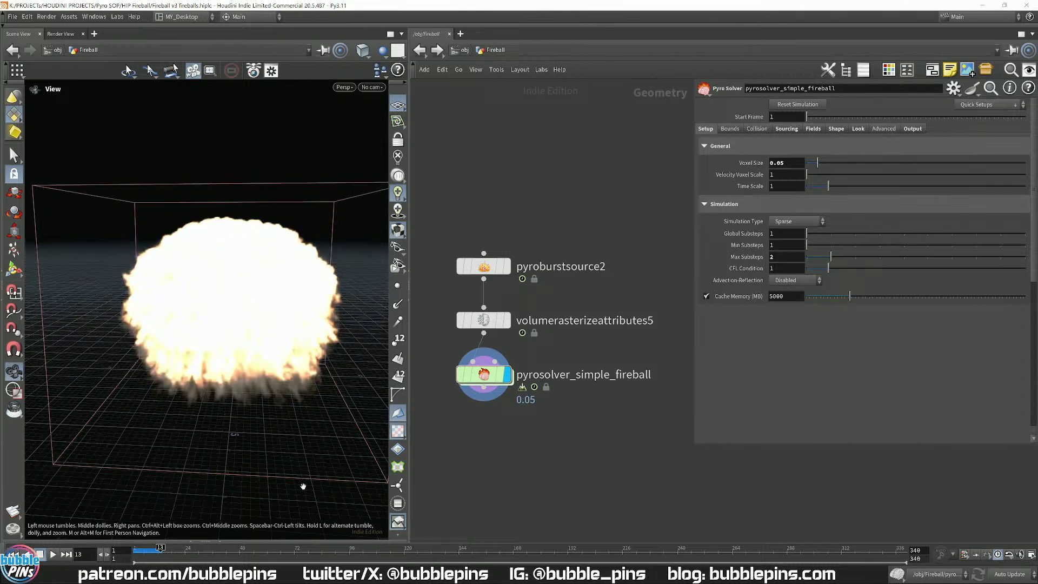
key(Tab)
text(py)
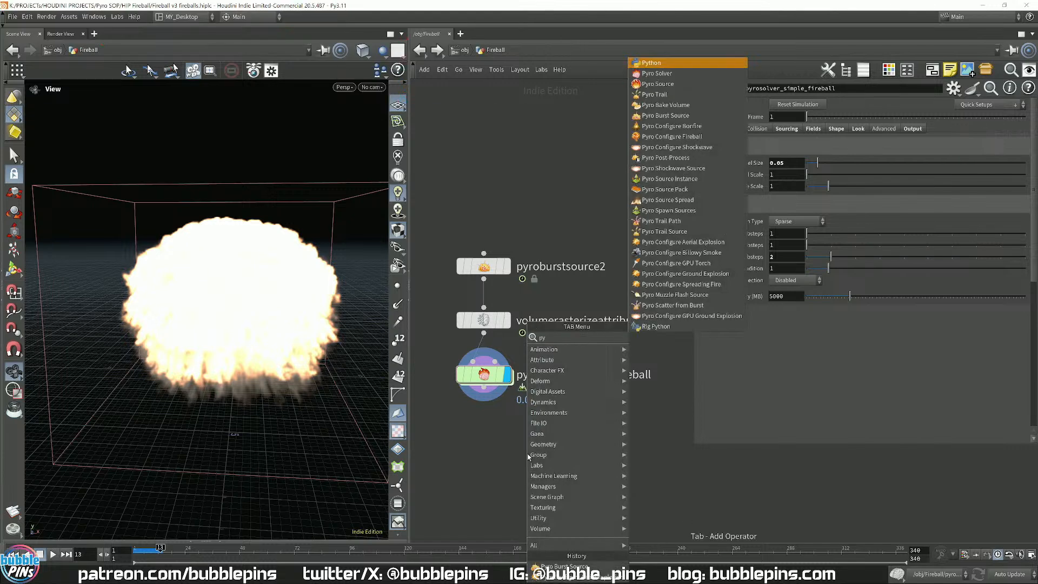
key(Escape)
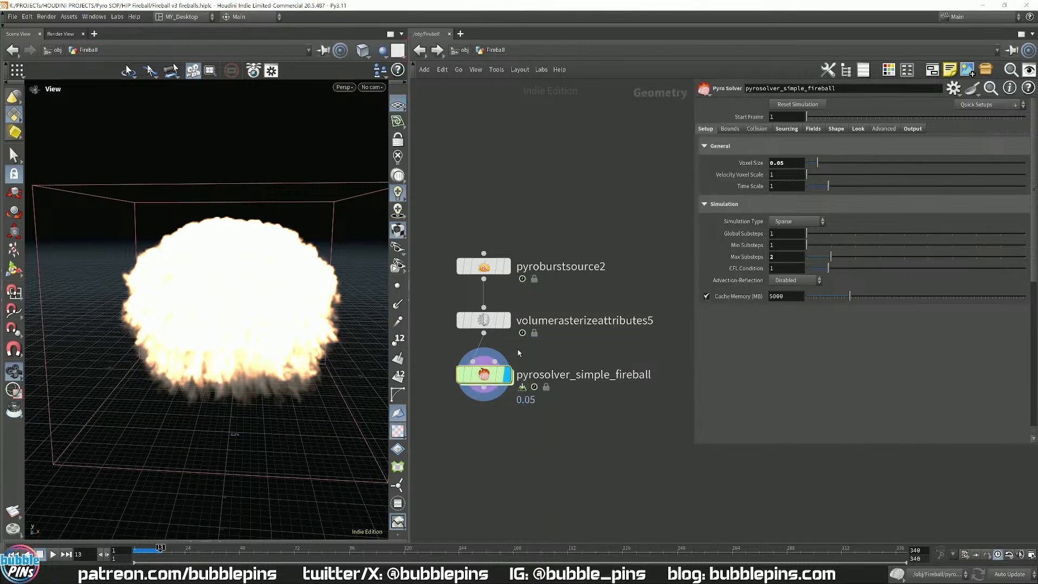
- Apply the Create Pyro Look quick setup to pyrosolver_simple_fireball
click(992, 105)
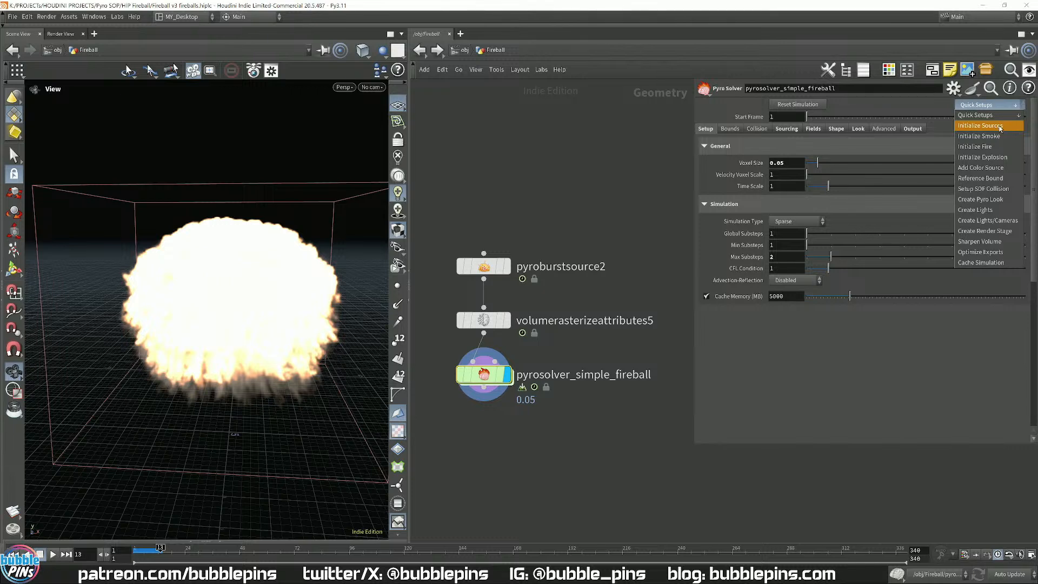
click(229, 292)
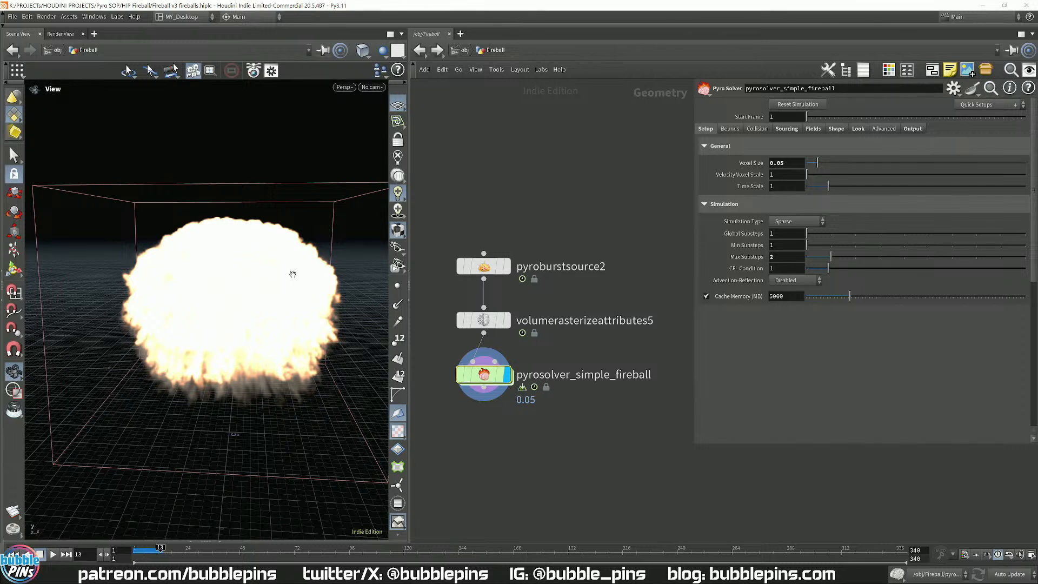
click(999, 106)
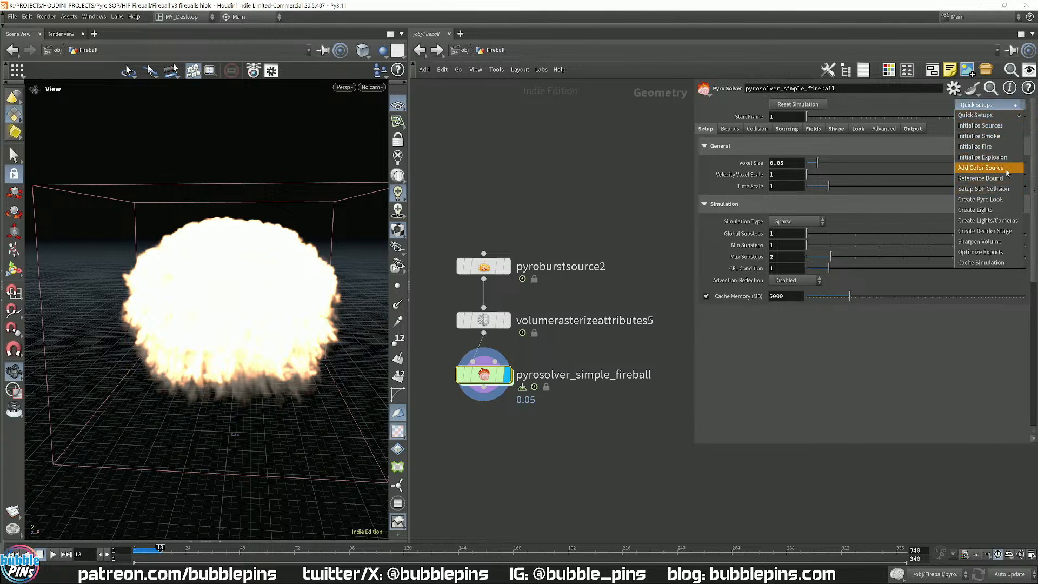
click(993, 199)
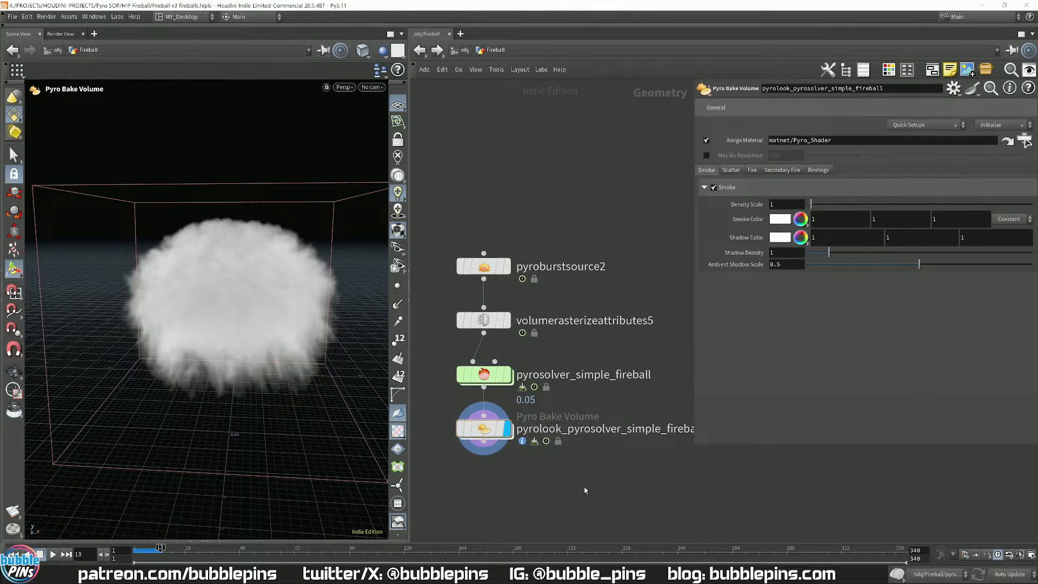
key(Tab)
text(pyro)
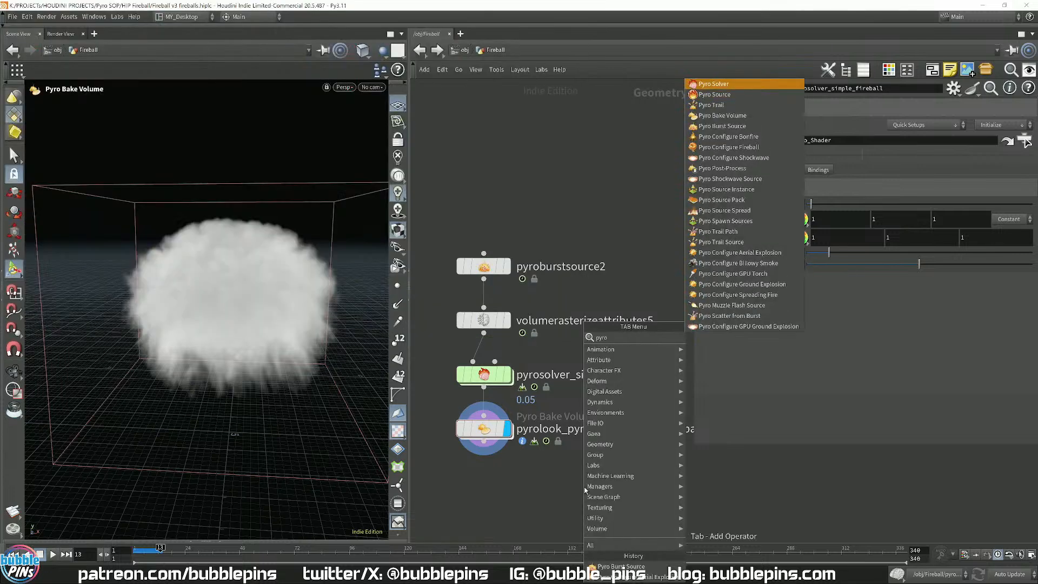
text(bak)
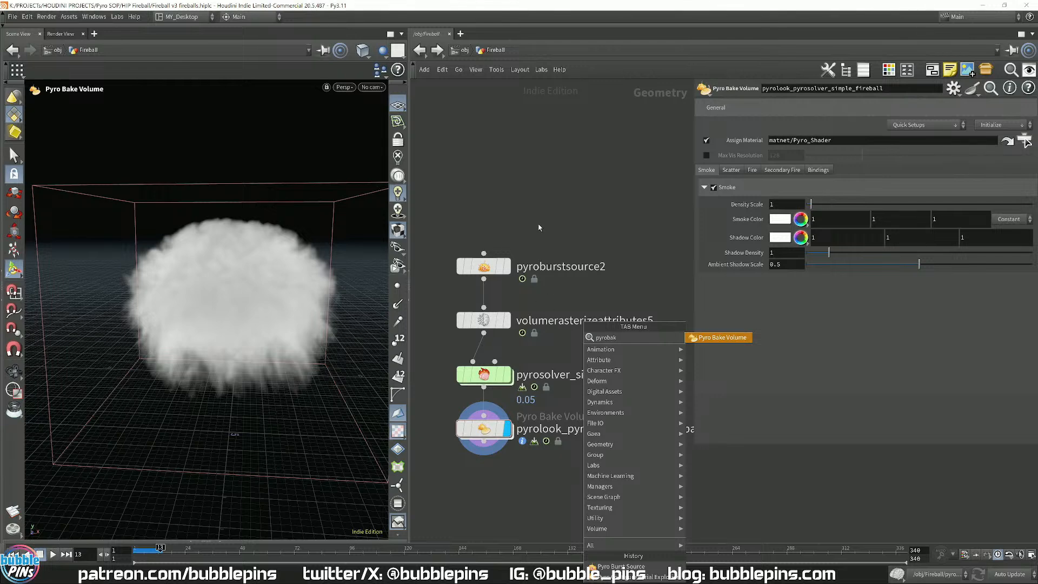
key(Escape)
- Review the Simulation Type options of pyrosolver_simple_fireball, keeping Sparse, and the quick setups available on pyroburstsource2
drag(428, 393, 527, 359)
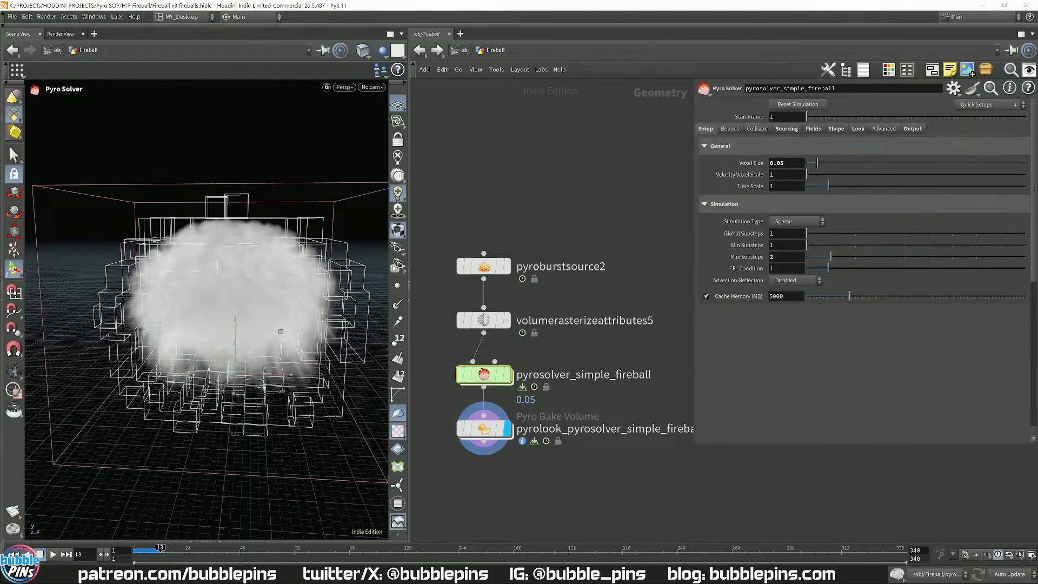
click(791, 222)
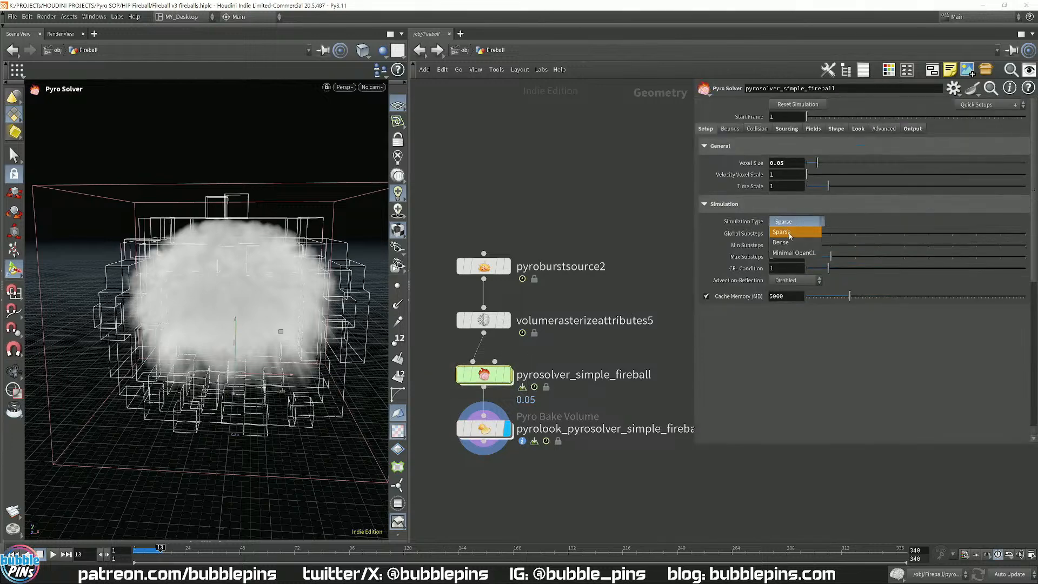
click(781, 232)
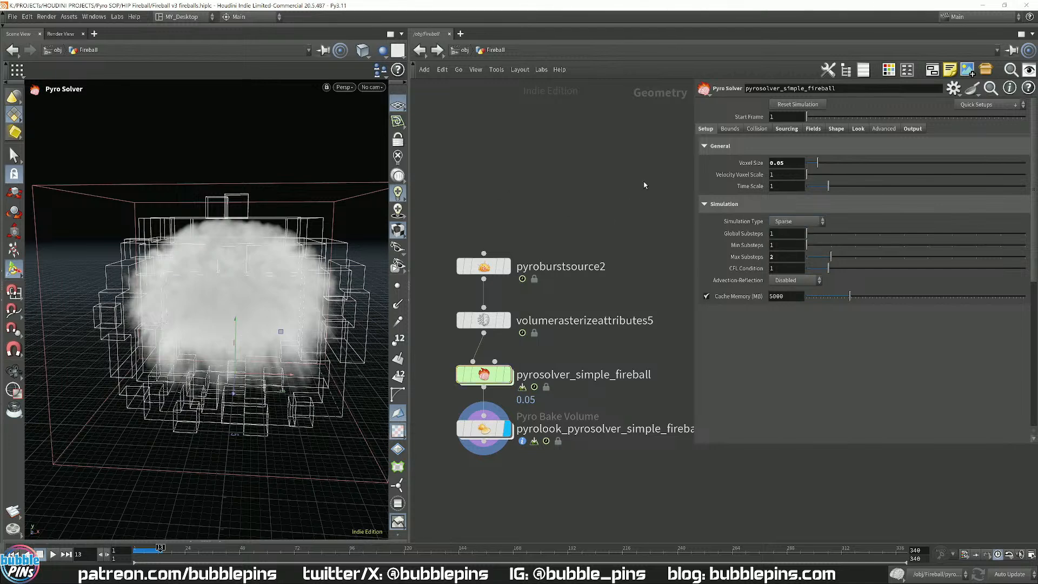
key(Tab)
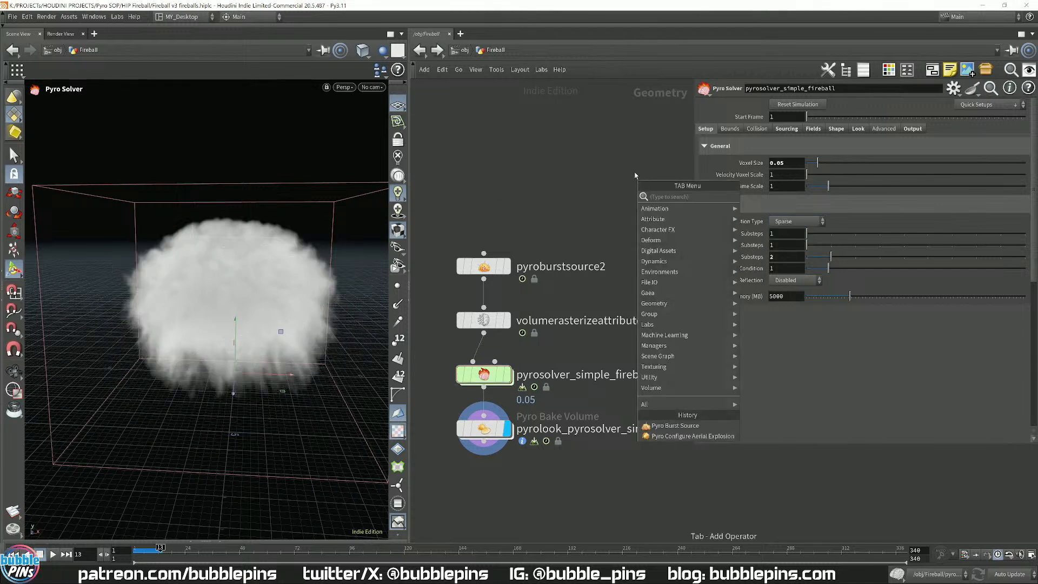
click(483, 266)
click(927, 143)
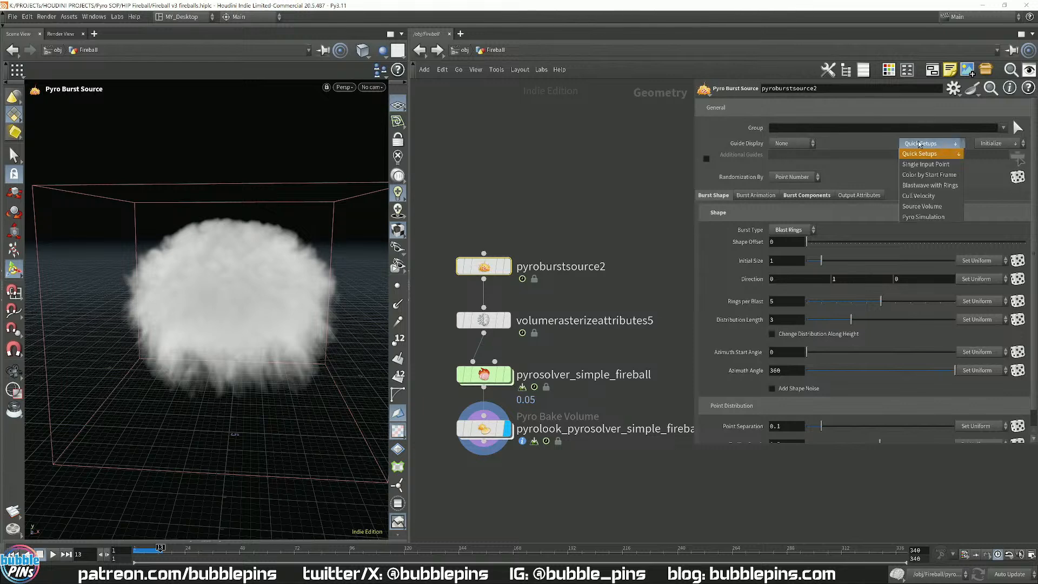
click(548, 178)
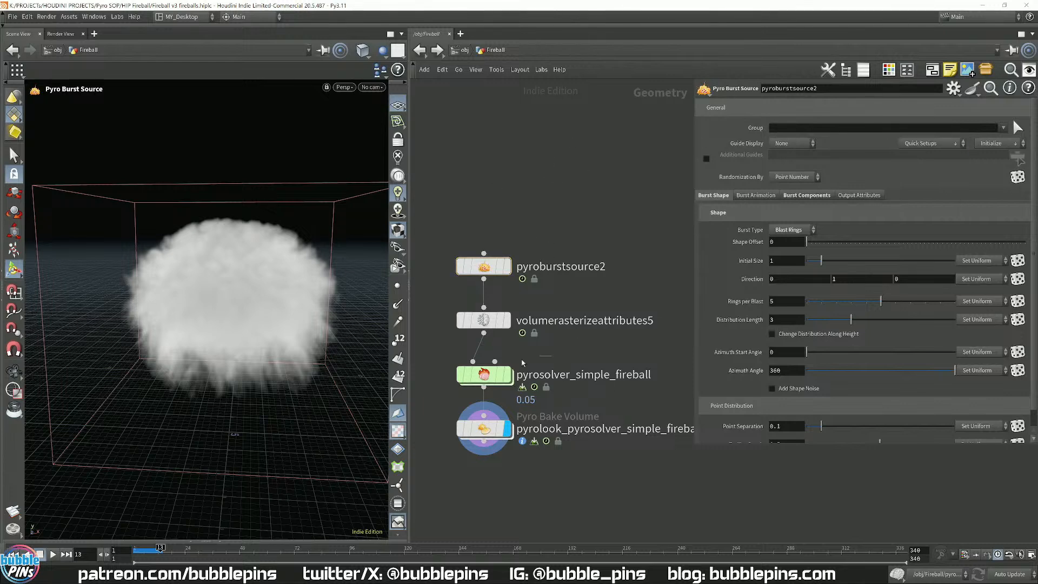
- Inspect the Solving and Sparse Solve sections in the advanced settings of pyrosolver_simple_fireball
click(484, 374)
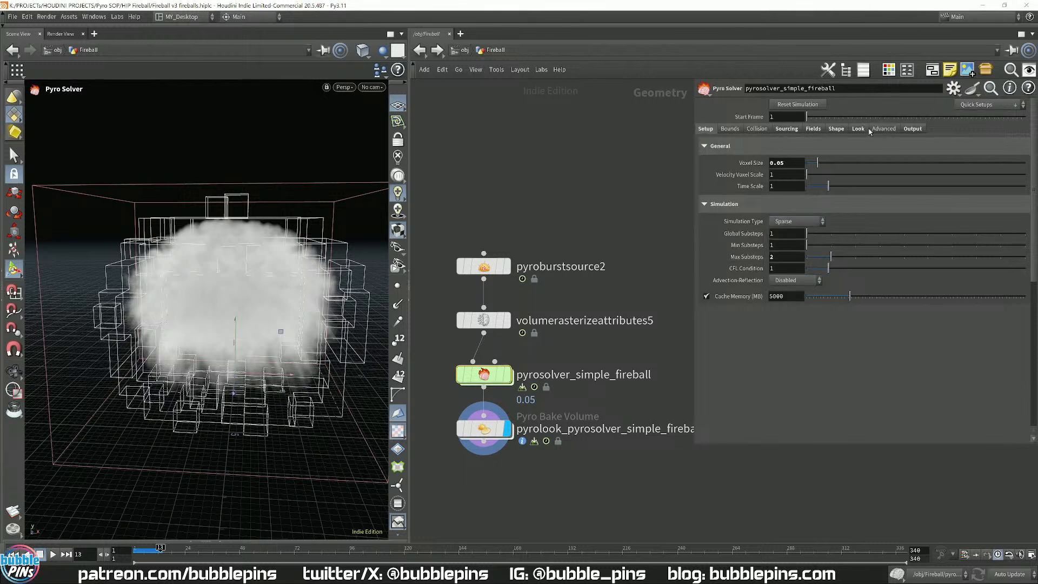
click(883, 129)
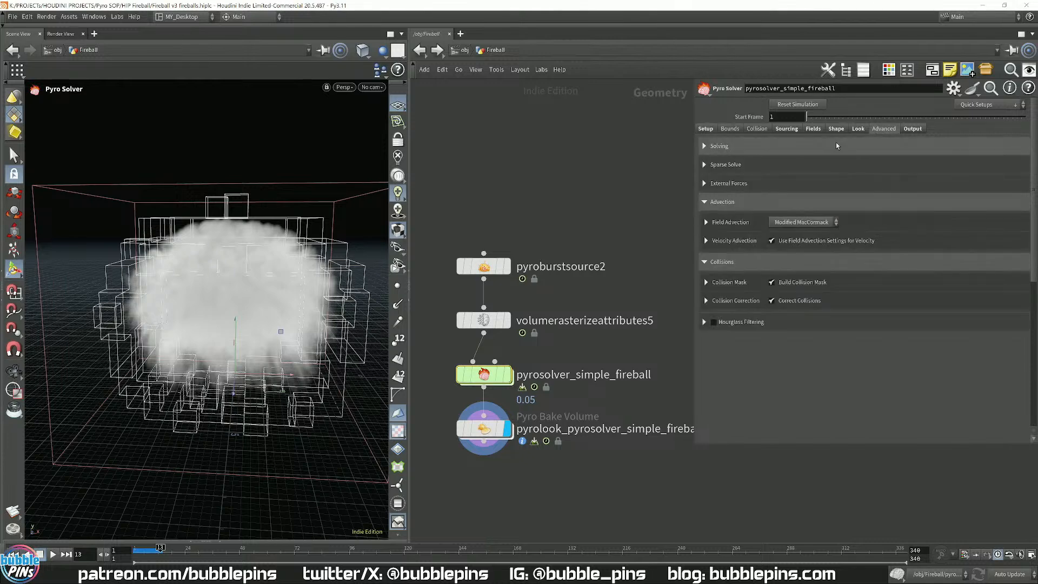
click(728, 165)
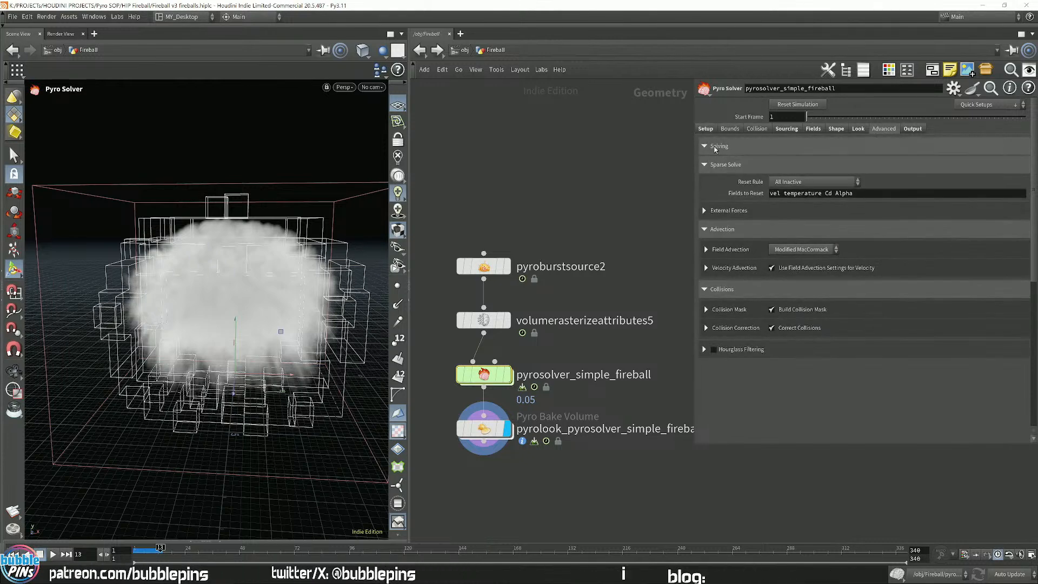
click(719, 146)
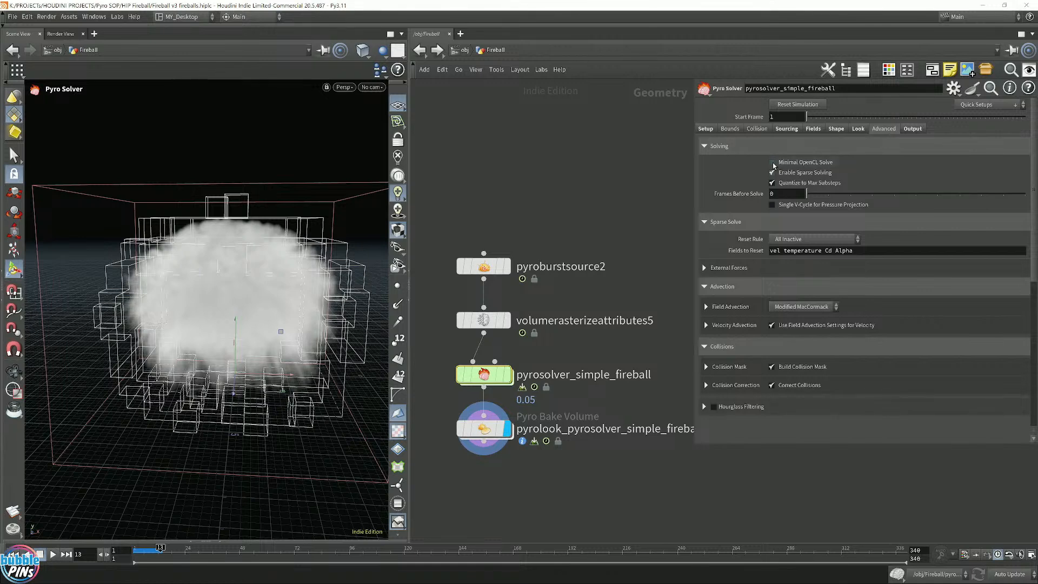
mouse_move(773, 167)
- Set the solver's Simulation Type to Minimal OpenCL and review how its advanced solving options respond
click(705, 130)
click(794, 221)
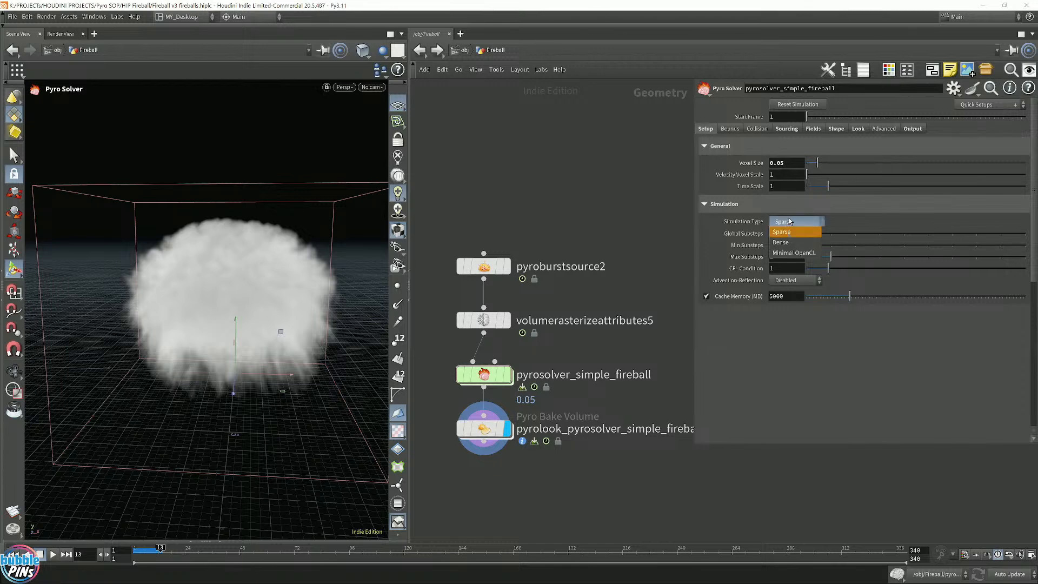
click(784, 253)
click(884, 130)
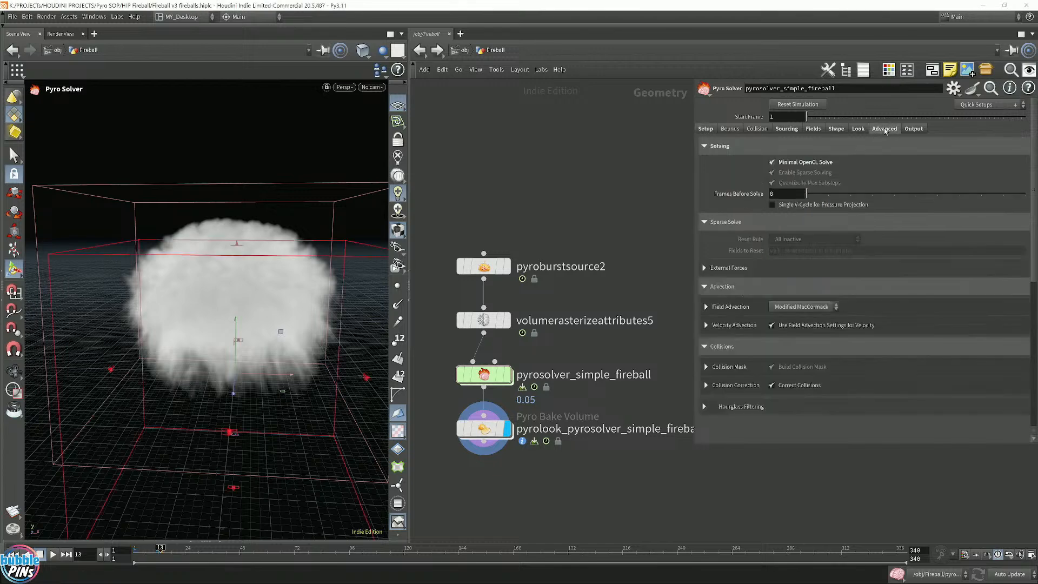
click(709, 130)
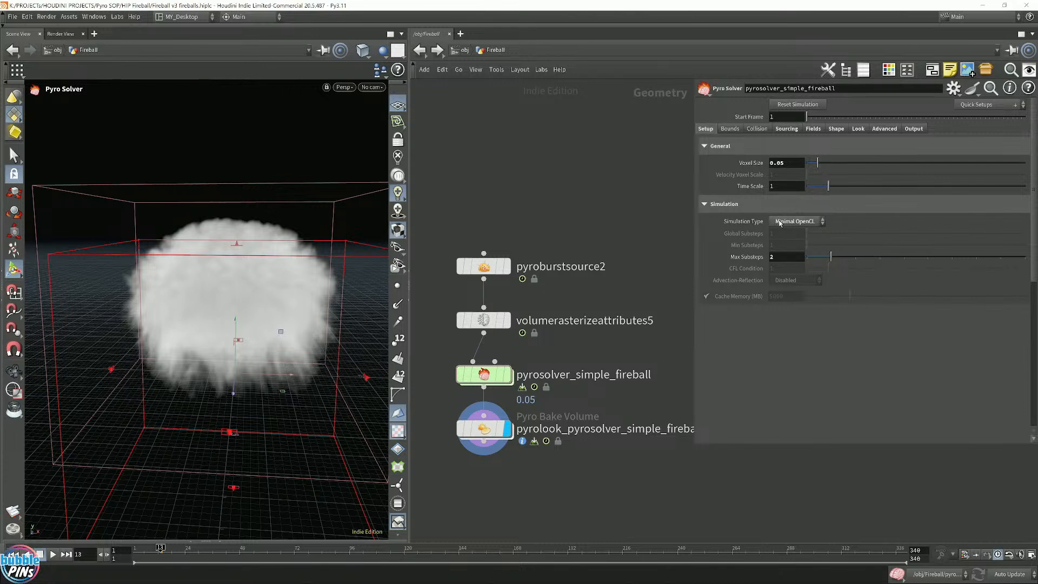
click(780, 222)
click(808, 253)
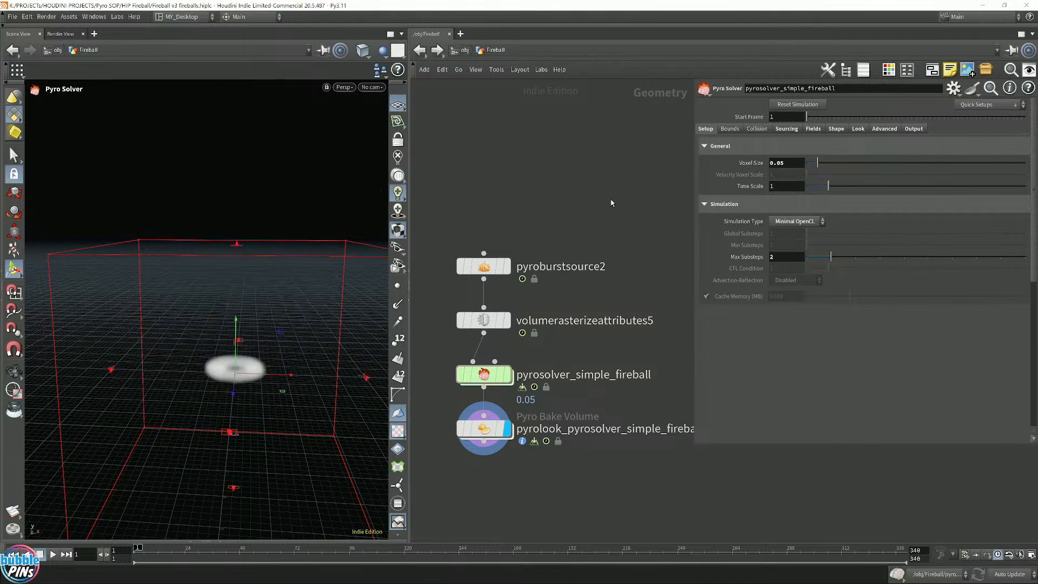
- Test-play the simulation and reshape pyrosolver_simple_fireball's bounding box, raising its floor toward the source and adjusting its sides
key(Up)
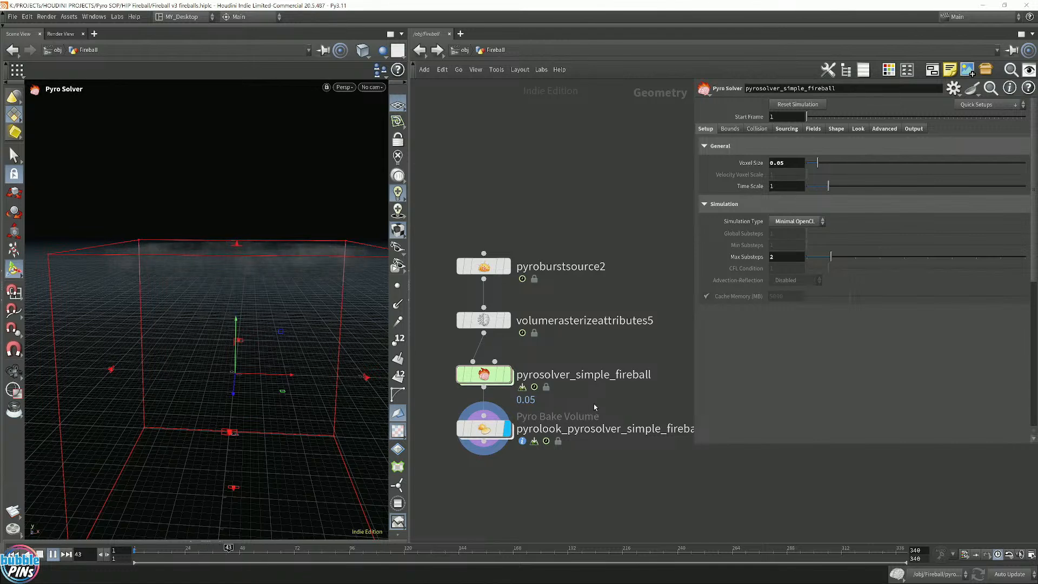
key(ctrl+Up)
drag(278, 312, 284, 298)
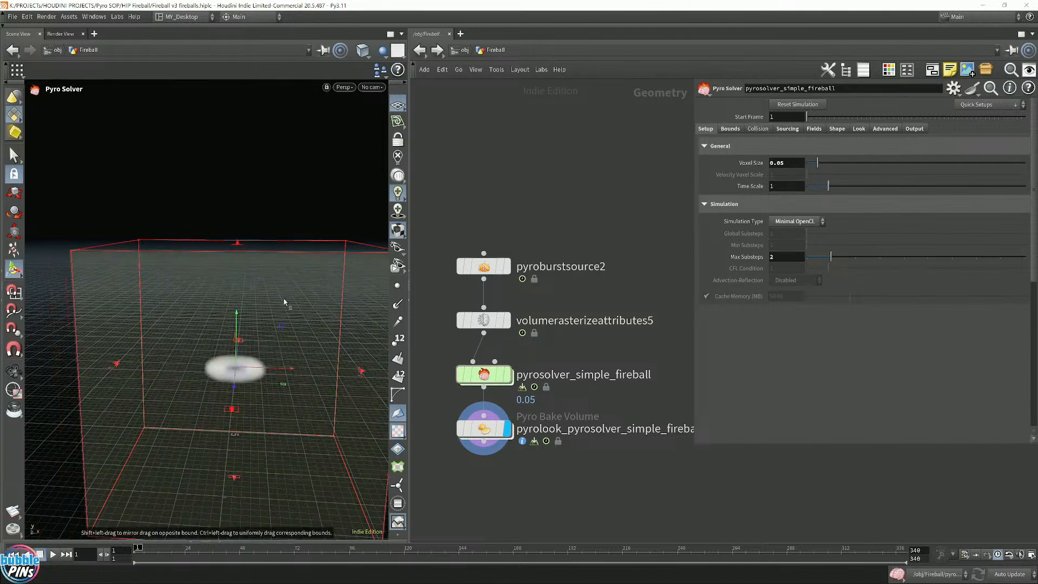
key(Escape)
drag(306, 239, 315, 297)
key(Return)
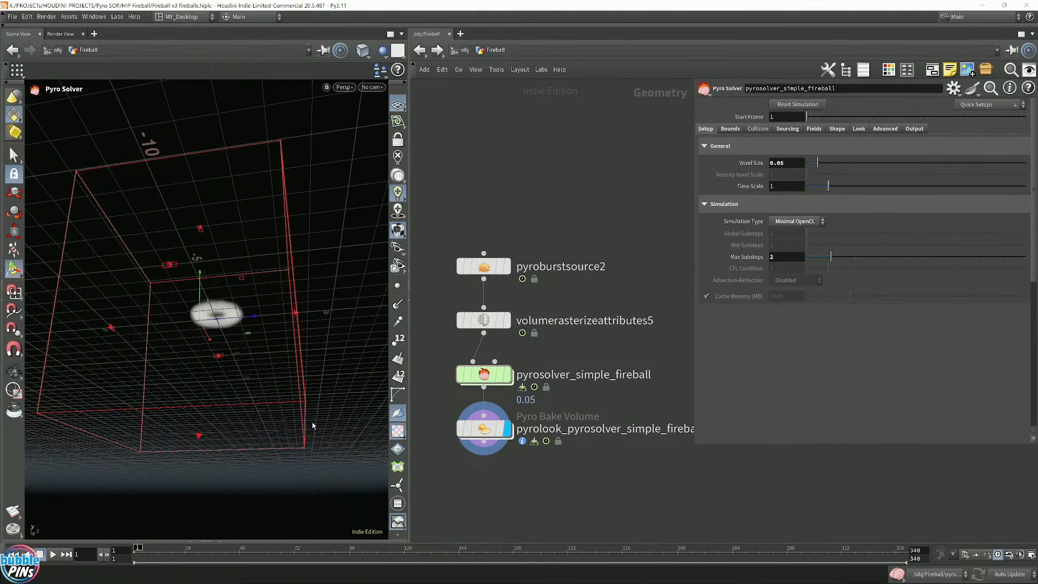
drag(432, 400, 431, 401)
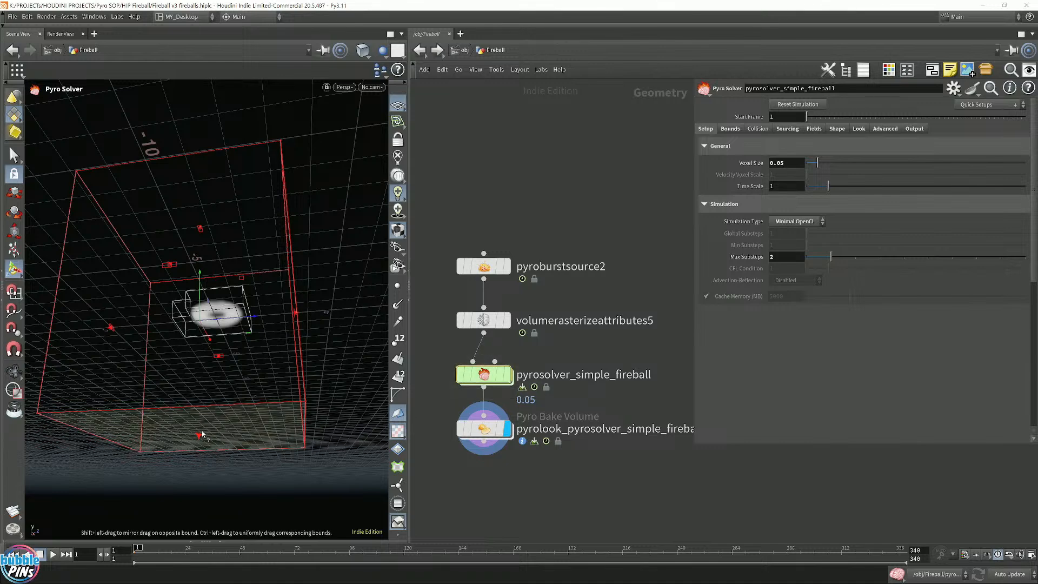
drag(202, 432, 252, 258)
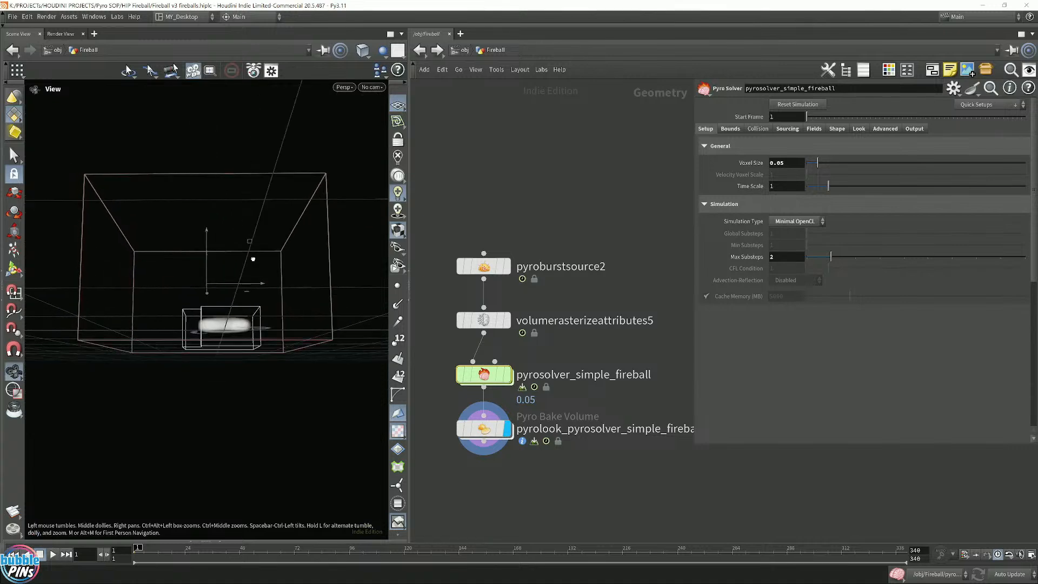
drag(209, 351, 208, 342)
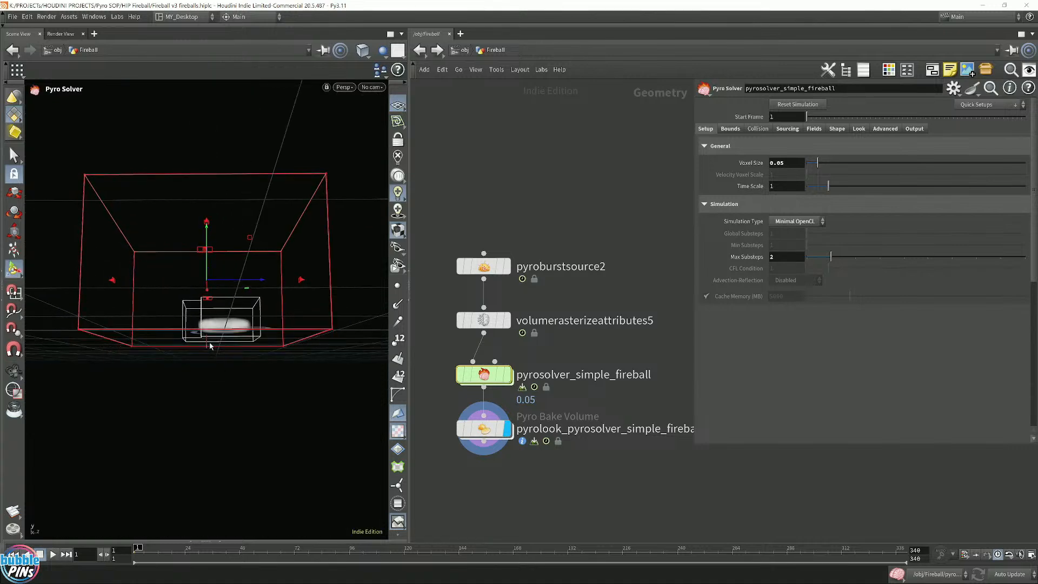
drag(302, 279, 327, 279)
- Play the simulation inside the resized bounds and return to the first frame
alt+drag(262, 236, 262, 118)
key(Up)
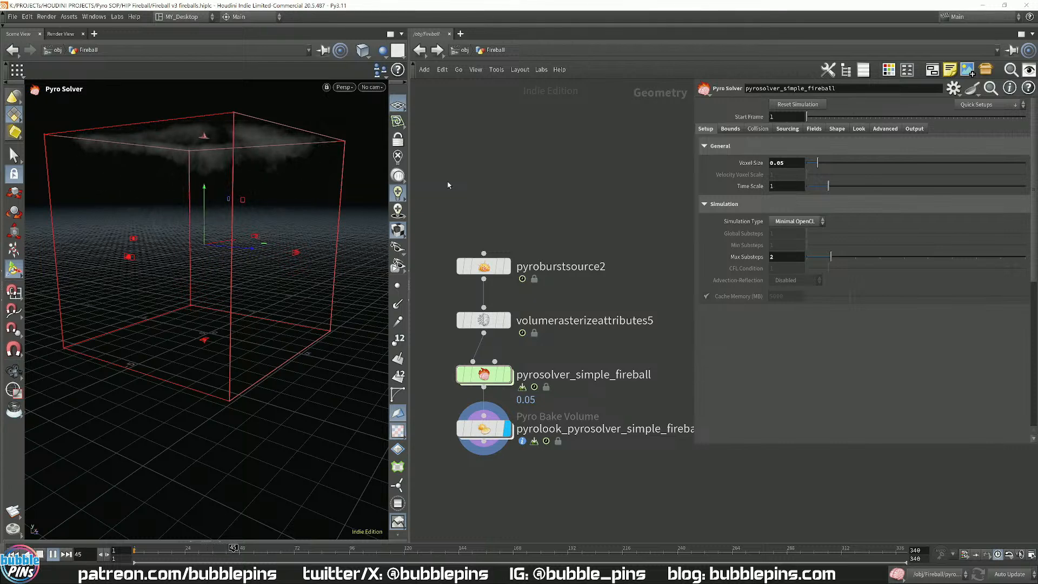
key(ctrl+Up)
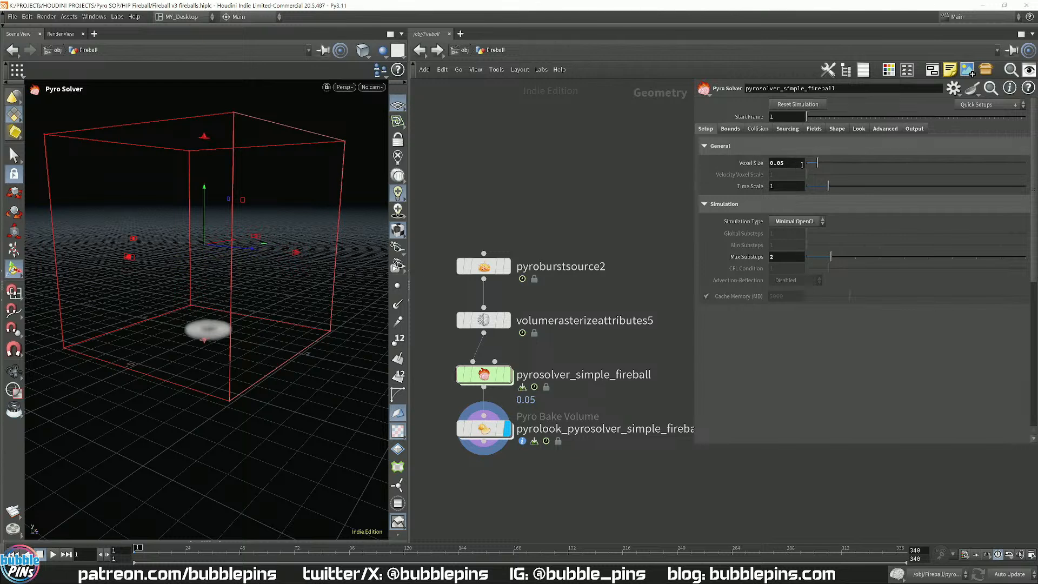
- Review the solver's Voxel Size and Simulation Type options, keeping Minimal OpenCL
drag(802, 165, 738, 166)
drag(790, 163, 754, 172)
click(795, 221)
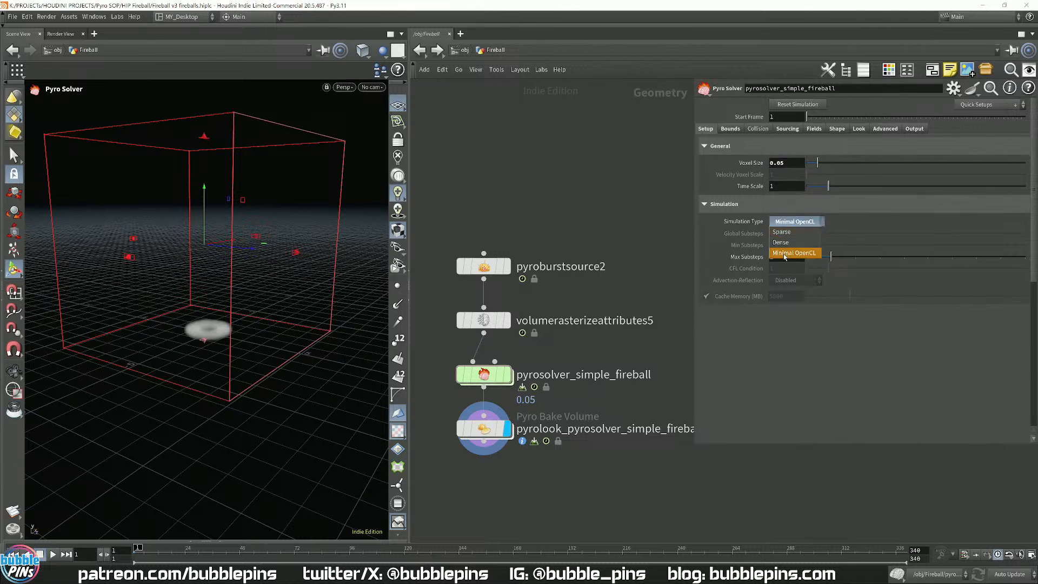
click(531, 166)
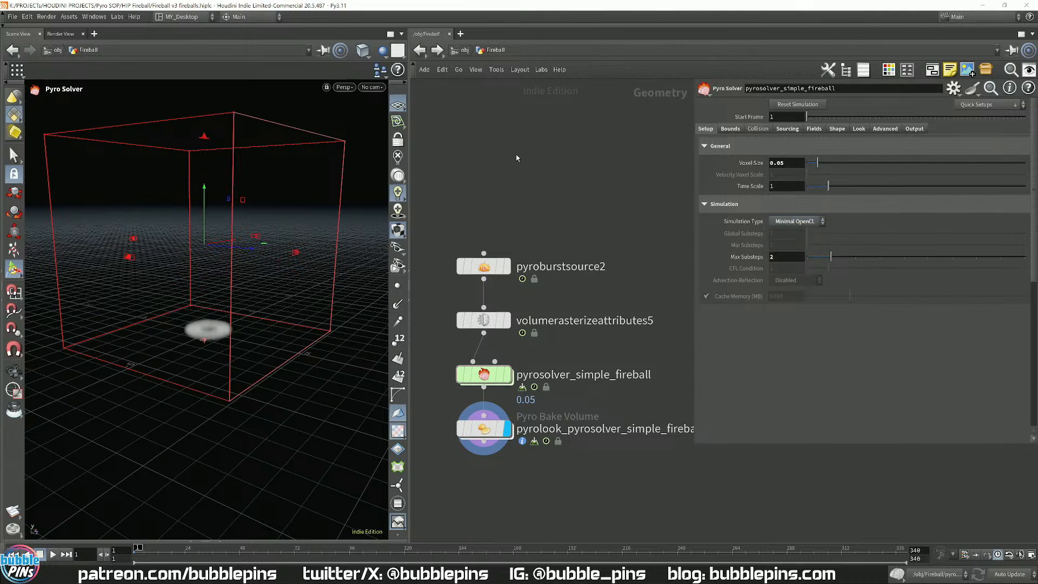
- Play the Minimal OpenCL simulation, step backward through its frames to check how they respond, and return to frame 1
key(Up)
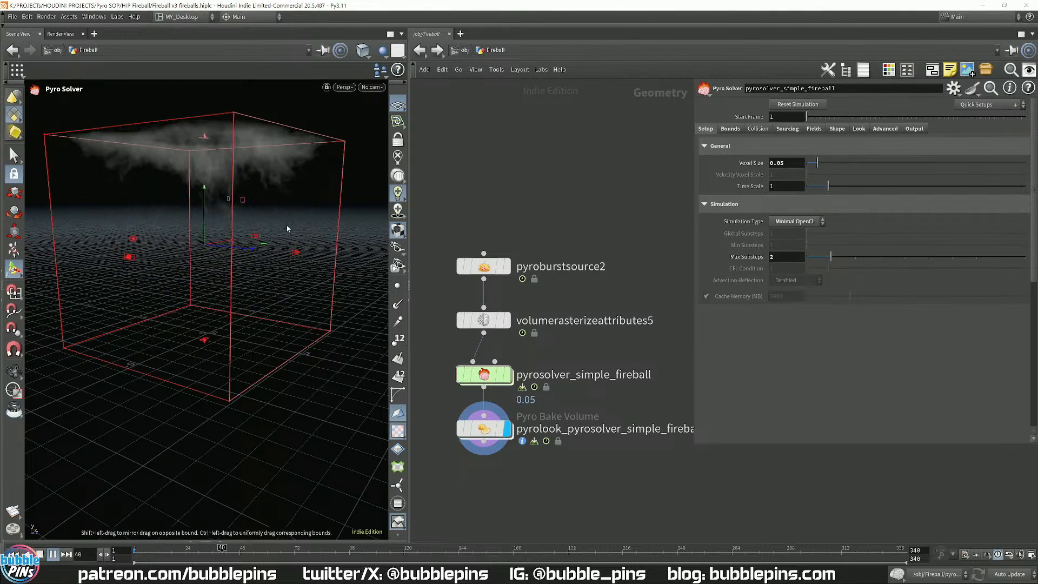
key(Up)
key(Left)
key(Left)
key(Left)
key(Left)
key(Left)
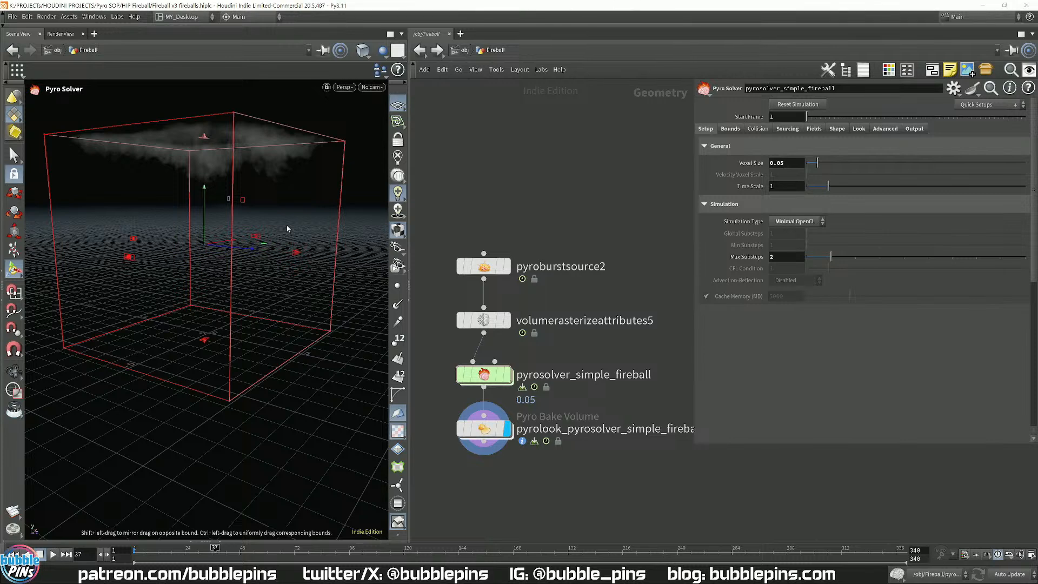
key(Left)
key(Left)
key(Left)
key(Left)
key(Left)
key(Left)
key(Left)
key(Left)
key(Left)
key(Left)
key(Left)
key(Left)
key(Left)
key(Left)
key(Left)
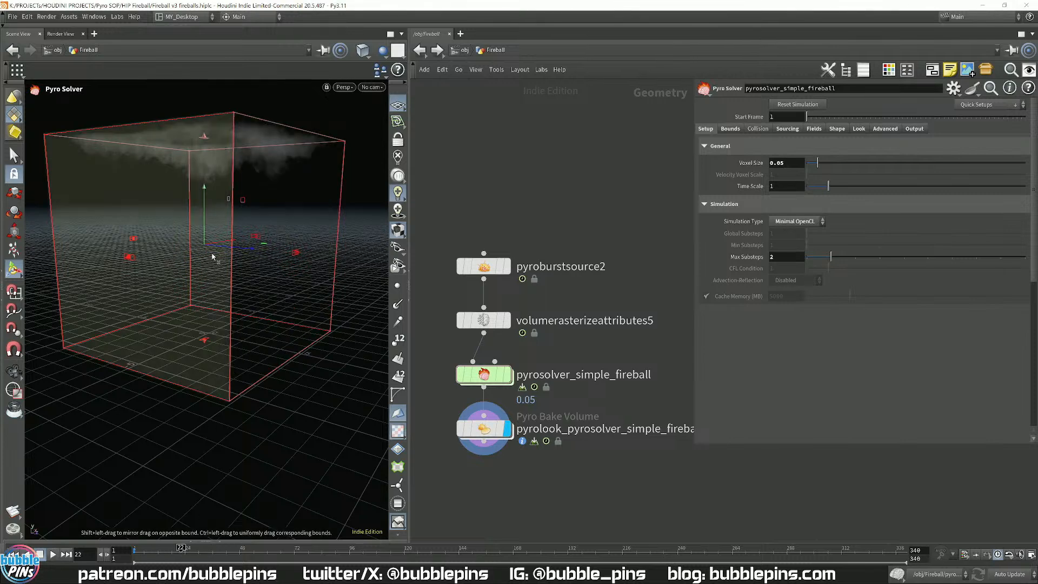
key(Left)
key(Left)
key(Left)
key(Left)
key(Left)
key(Left)
key(Left)
key(Left)
key(Left)
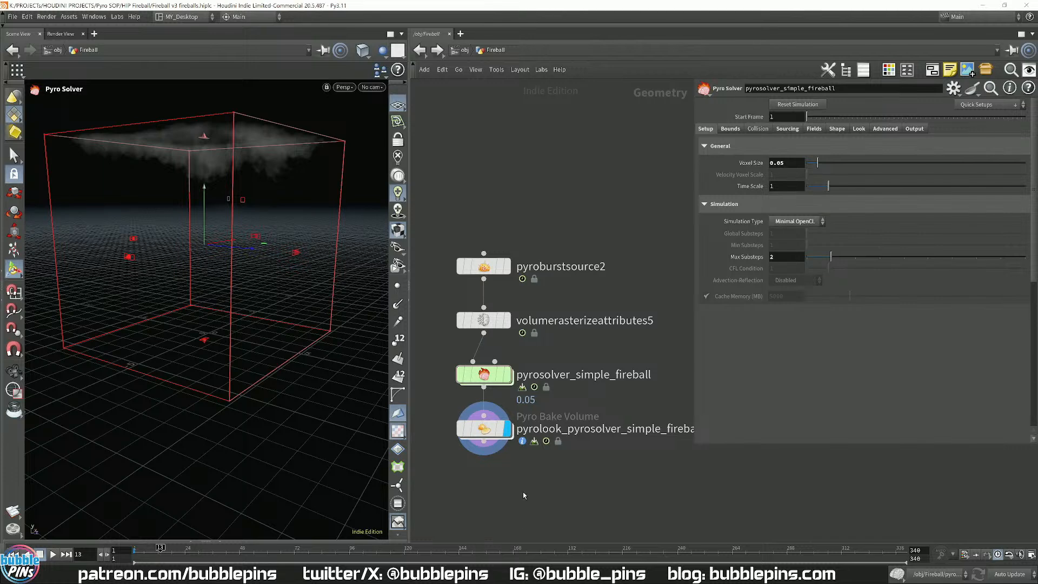
key(ctrl+Left)
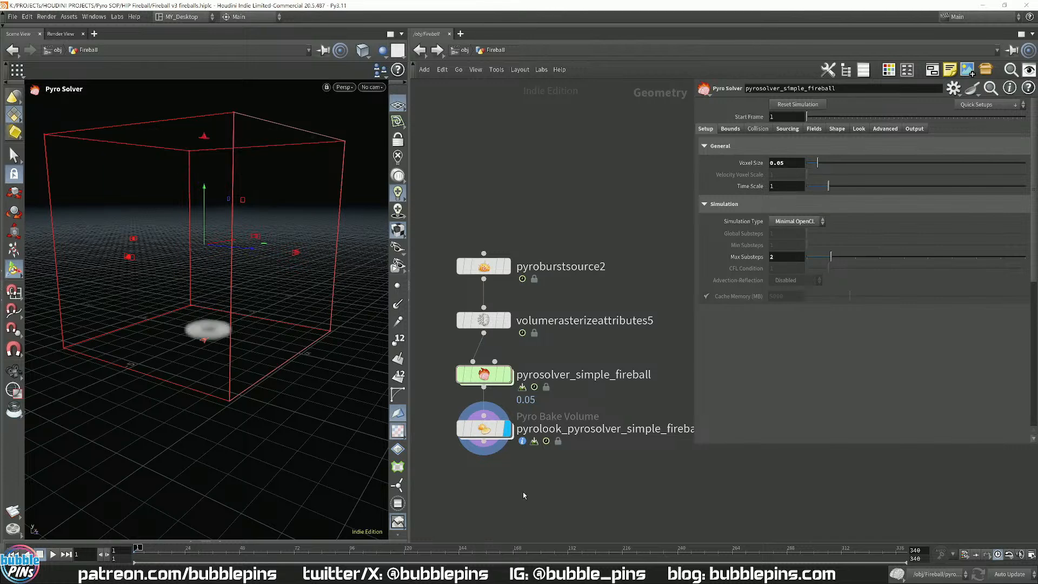
- Insert a File Cache node between pyrosolver_simple_fireball and the pyro look, and name it pyro_demo
key(Tab)
text(filec)
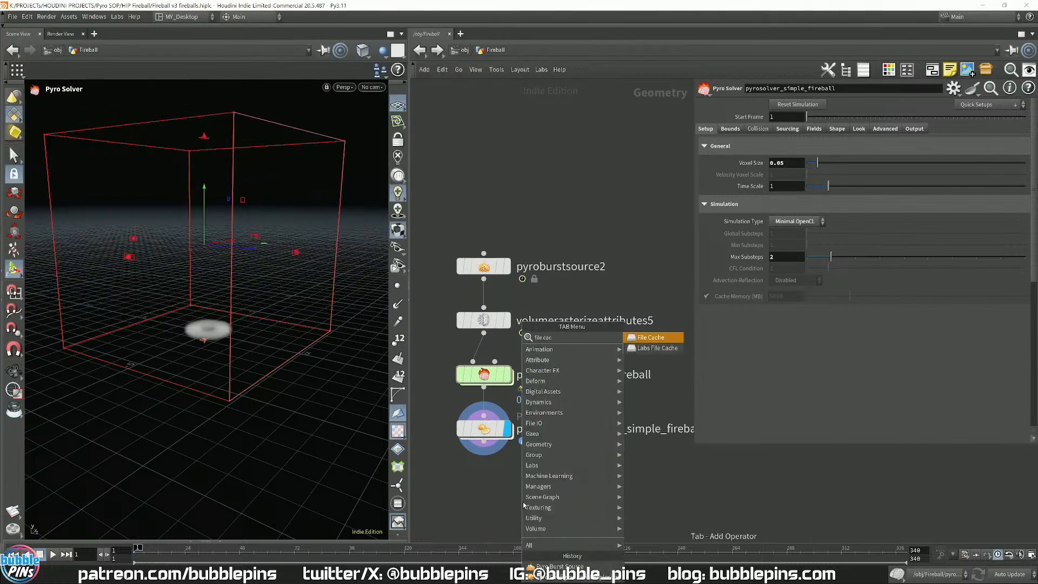
key(Return)
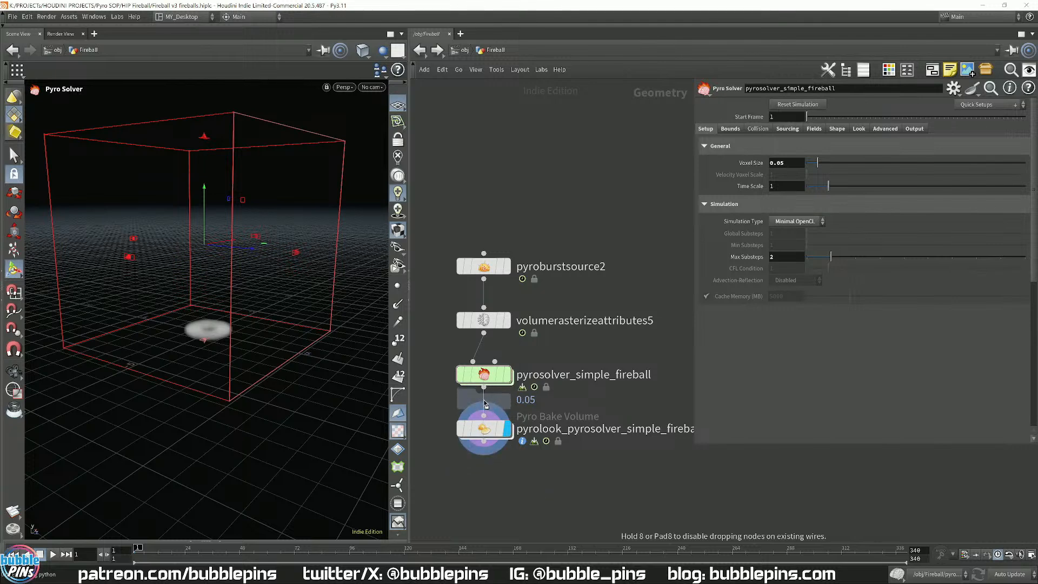
click(484, 427)
double_click(558, 431)
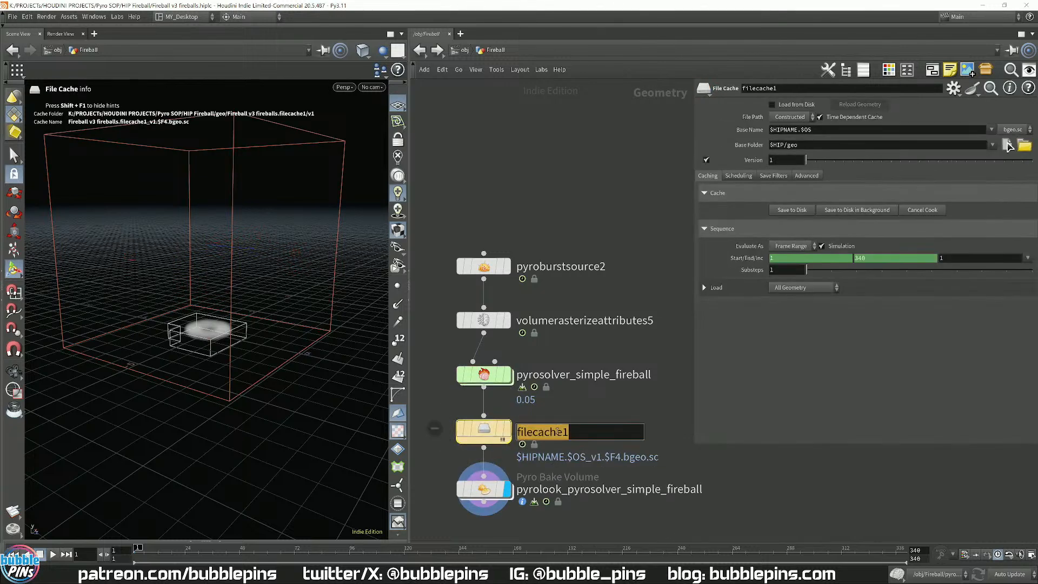
text(pyro_demo)
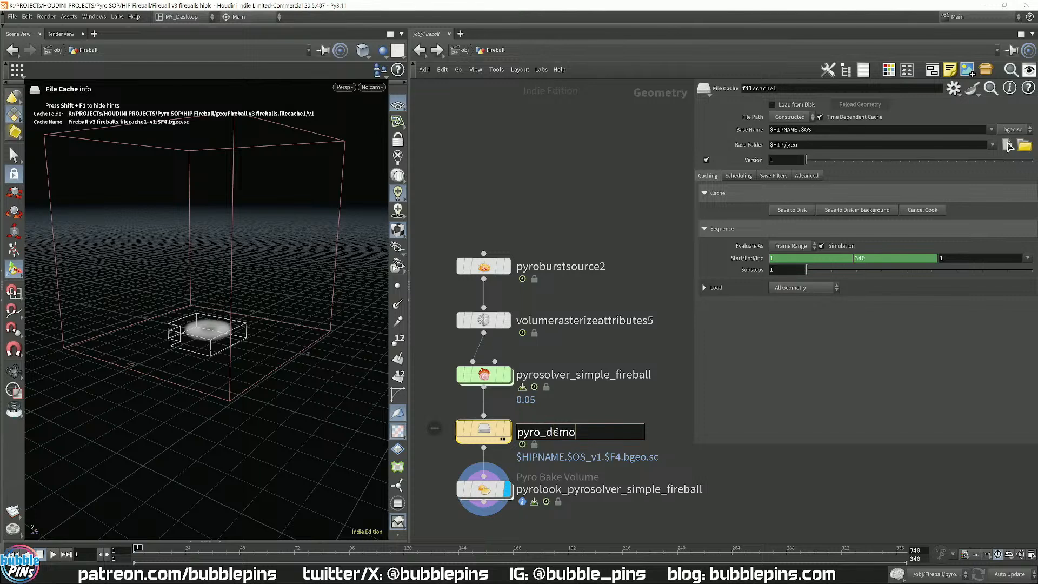
- Create a "pyro demo" folder in H:/TEMP_RENDERS, set it as the cache's Base Folder, and save the scene
click(1006, 145)
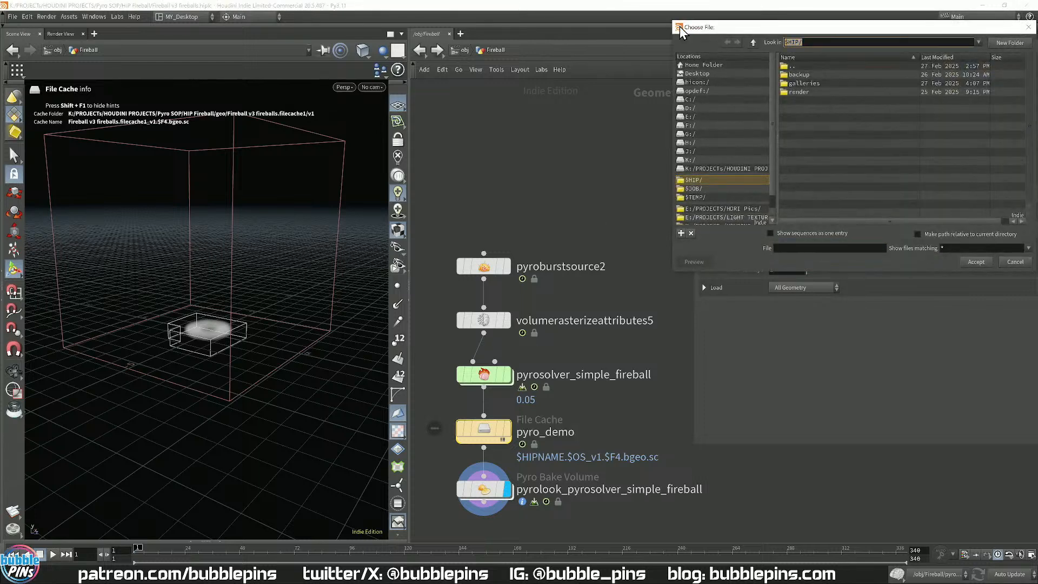
text(H:)
key(Return)
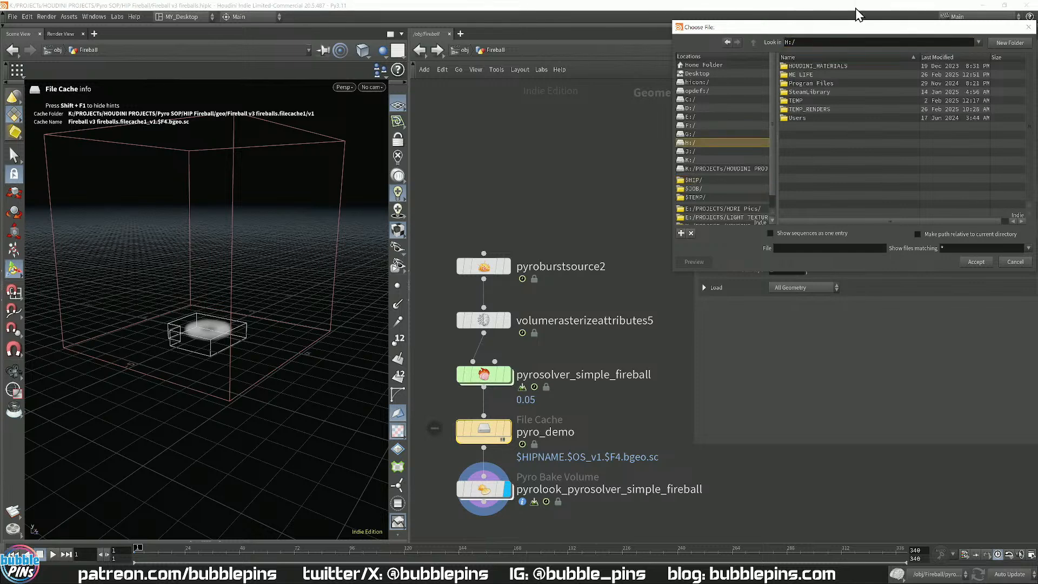
drag(846, 33, 503, 136)
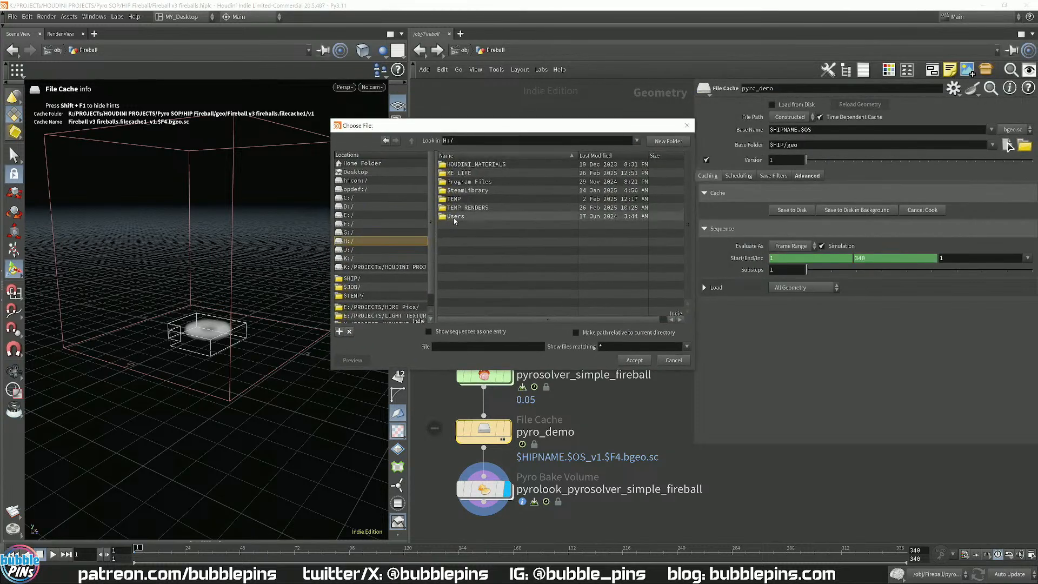
double_click(483, 208)
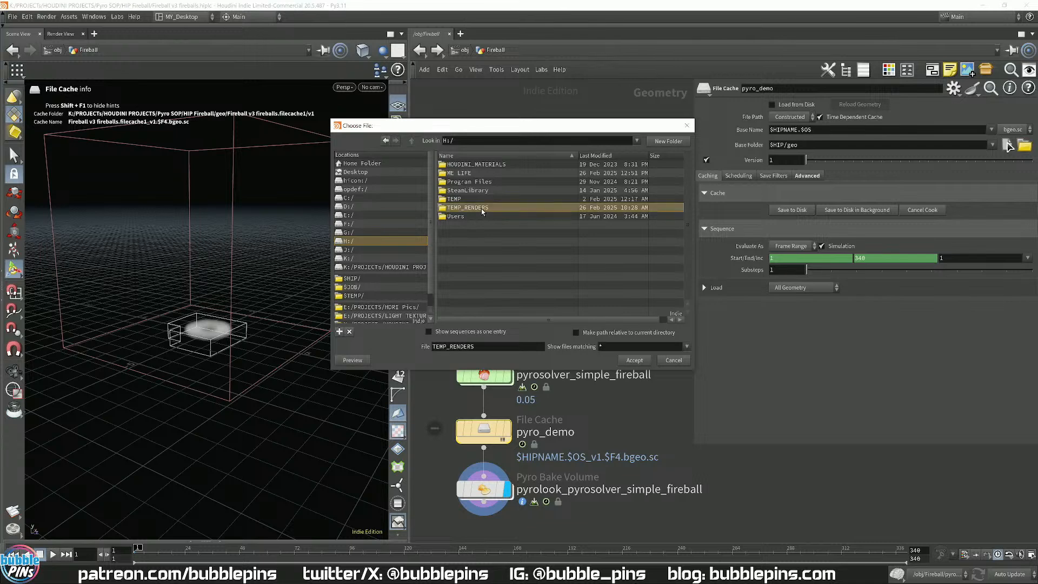
click(670, 141)
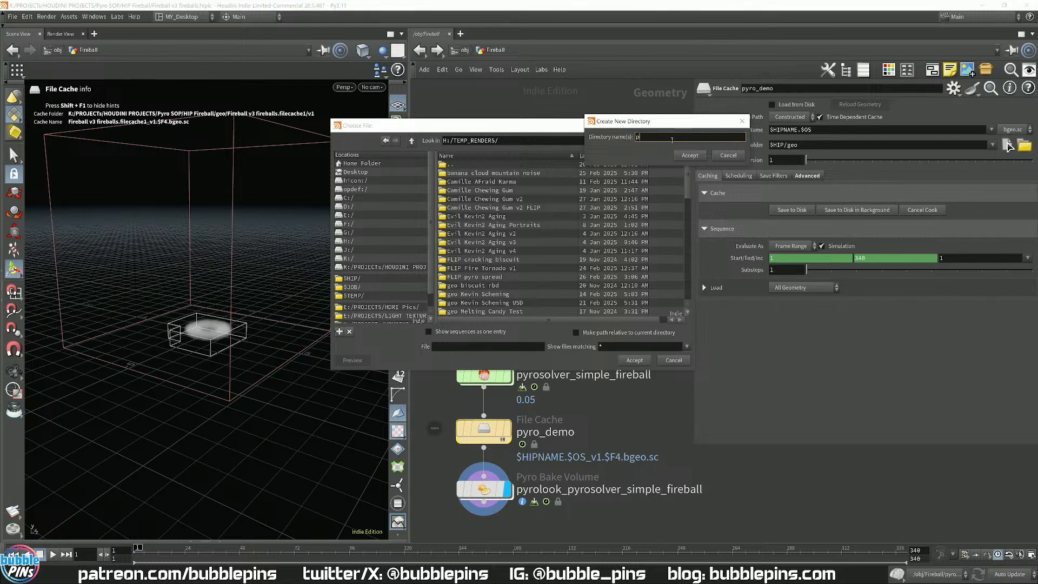
text(pyro demo)
key(Return)
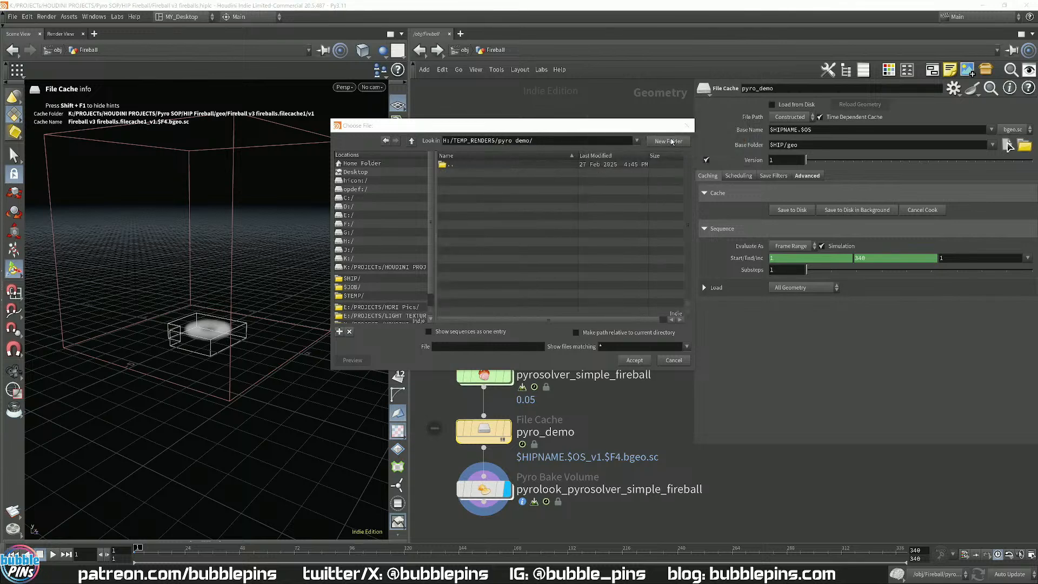
click(627, 362)
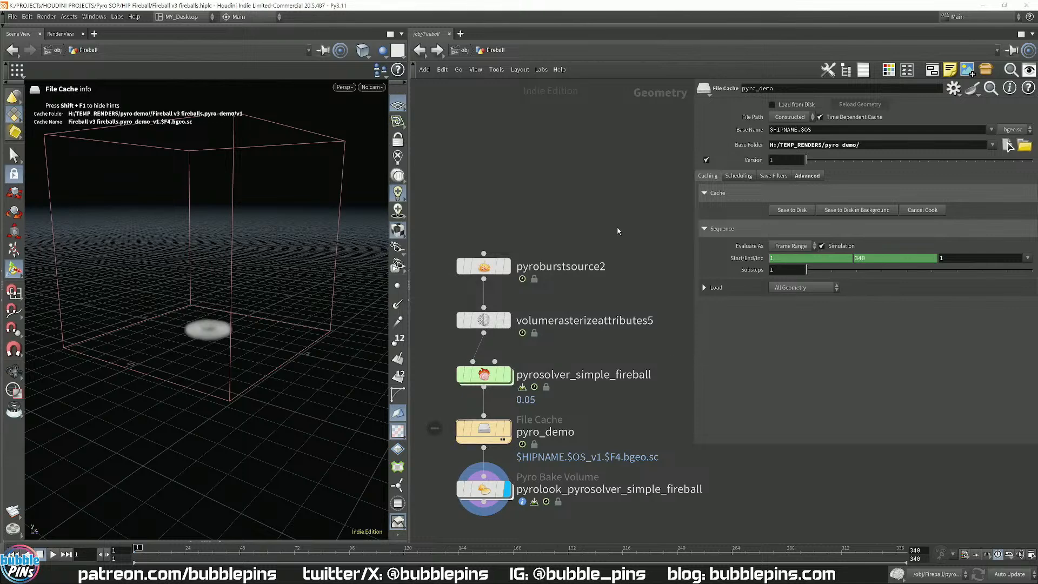
key(ctrl+s)
- Shorten the pyro_demo cache's Base Name to $OS and enable Load from Disk
drag(800, 130, 666, 133)
key(BackSpace)
key(Return)
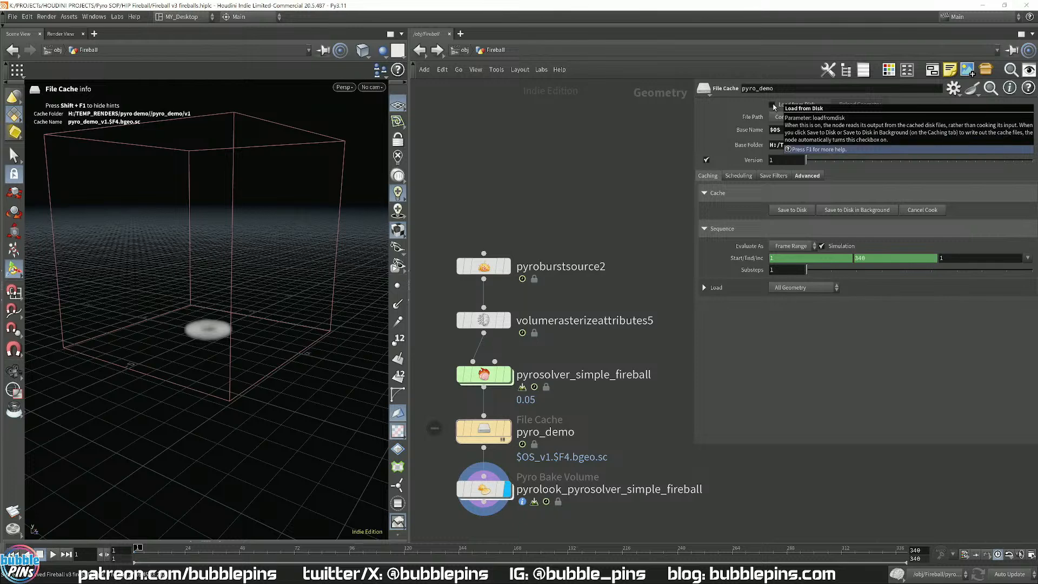
click(772, 104)
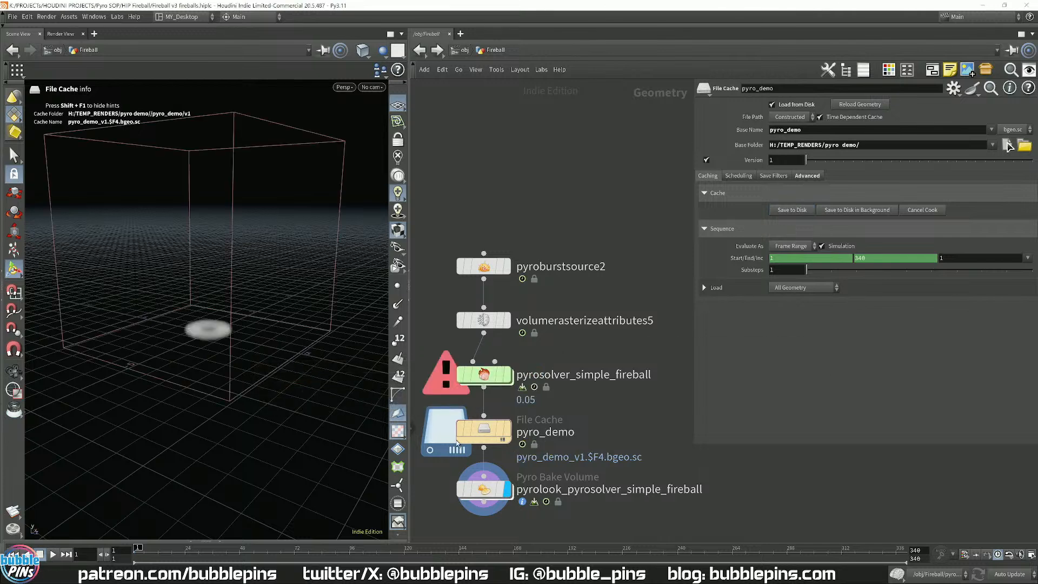
- Play the cached simulation through pyrolook_pyrosolver_simple_fireball, stop at frame 16, and examine the smoke from several angles
click(483, 489)
key(Up)
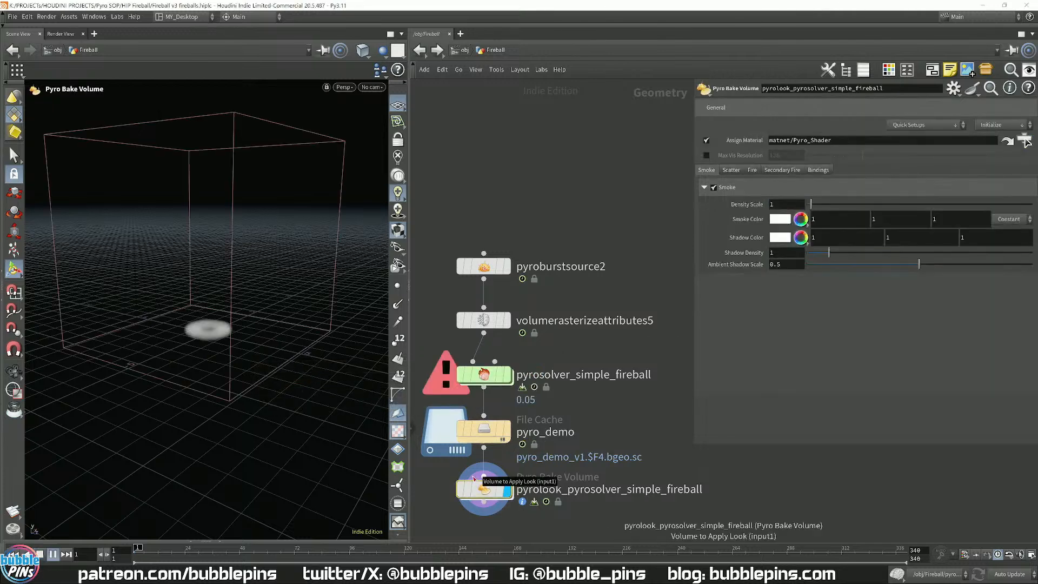
key(Up)
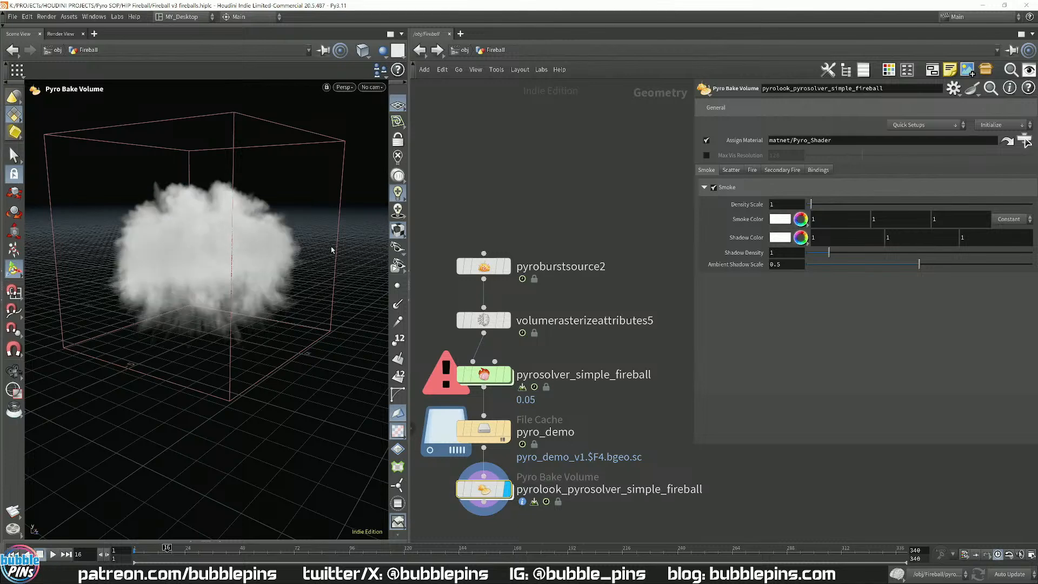
alt+drag(173, 280, 107, 222)
alt+middle_drag(107, 222, 133, 224)
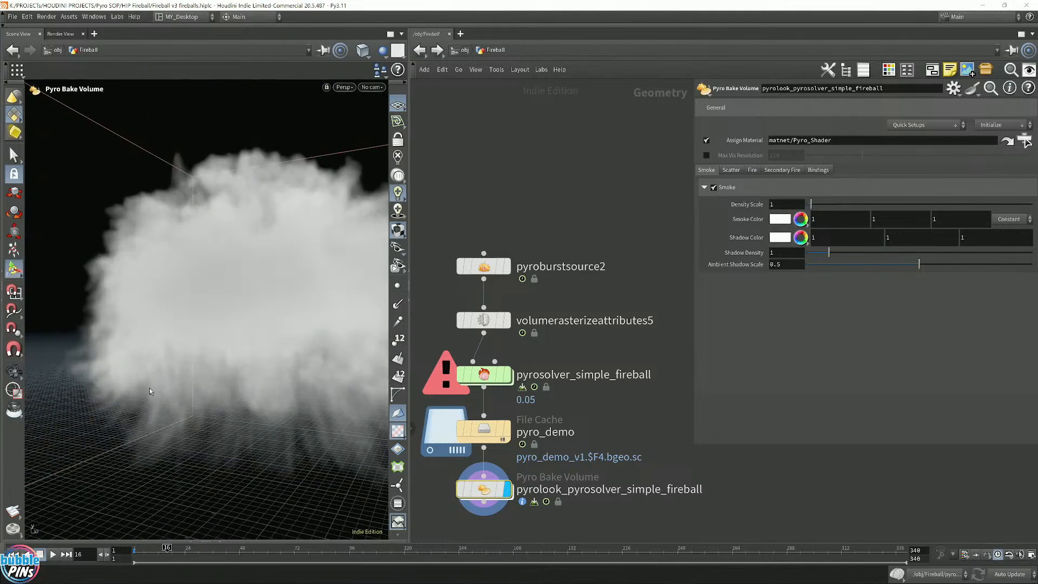
alt+drag(262, 335, 236, 323)
scroll(215, 264, down, 4)
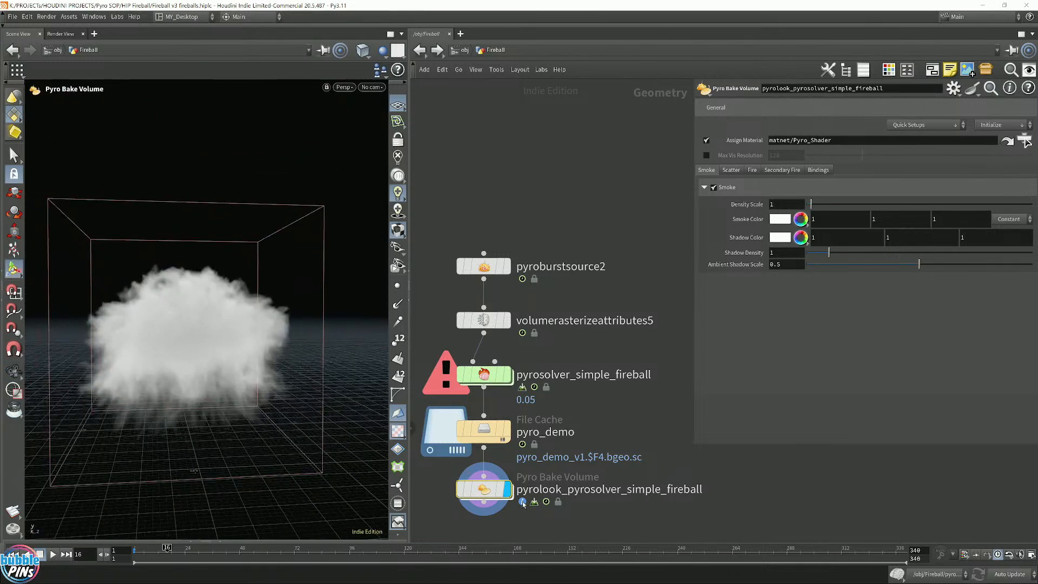
- Compare the fireball with the pyrolook_pyrosolver_simple_fireball node bypassed and active
mouse_move(462, 492)
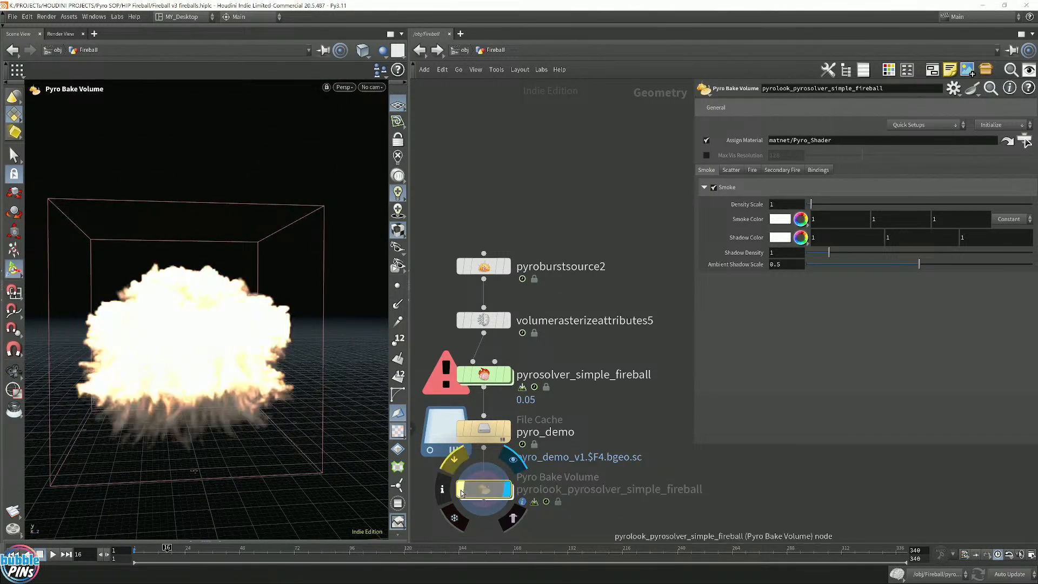
key(Escape)
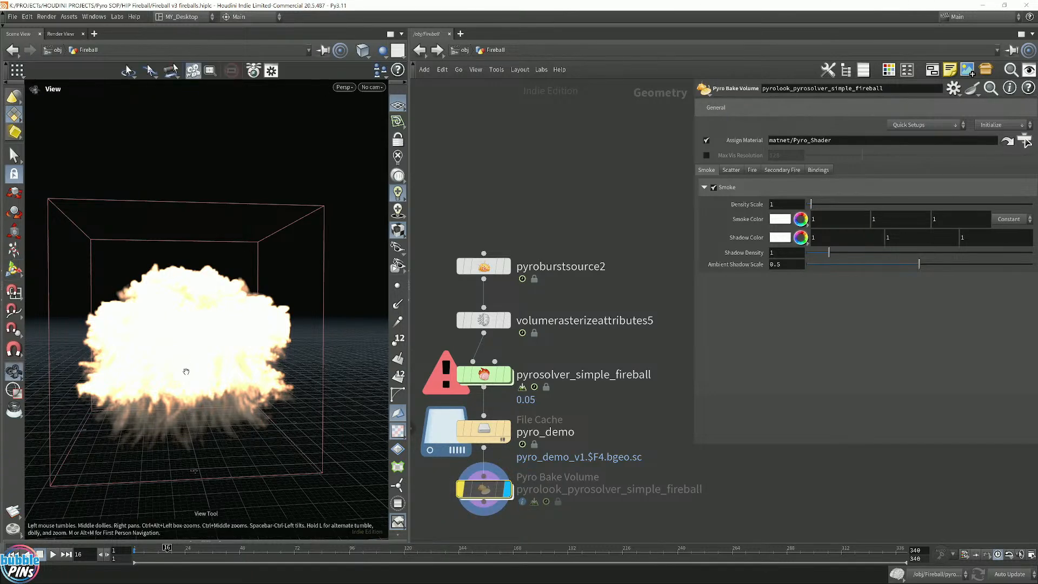
right_click(486, 489)
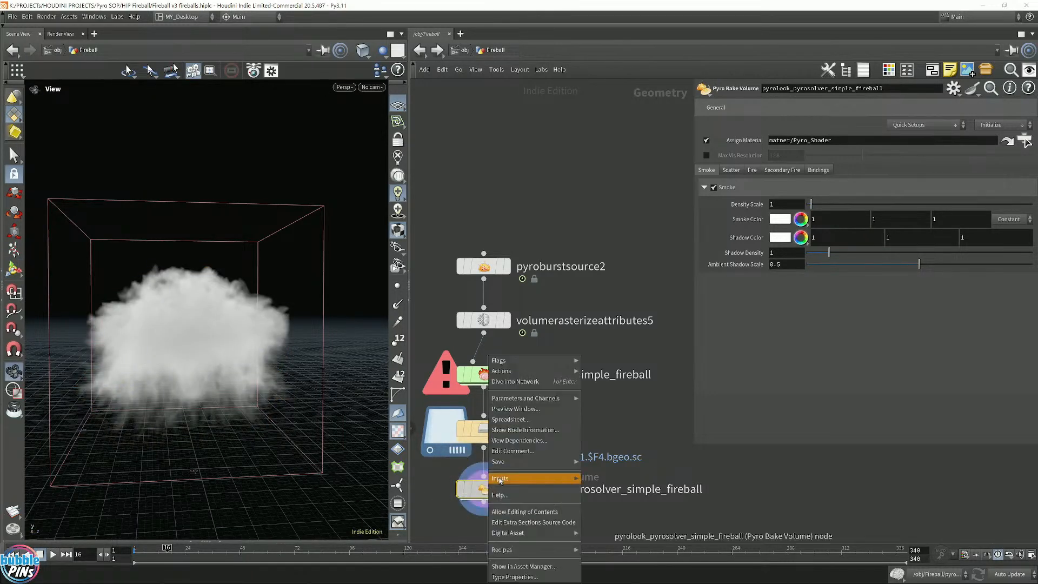
click(574, 161)
right_click(570, 184)
click(557, 247)
click(622, 374)
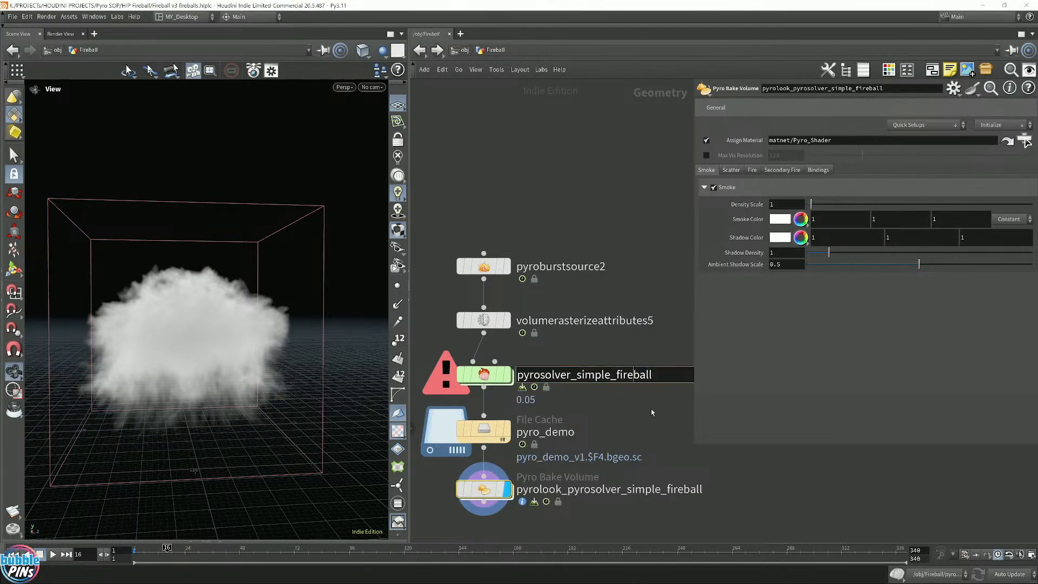
- Enable Scatter on pyrolook_pyrosolver_simple_fireball and view the glowing fireball from a slightly different angle
middle_drag(645, 431, 637, 270)
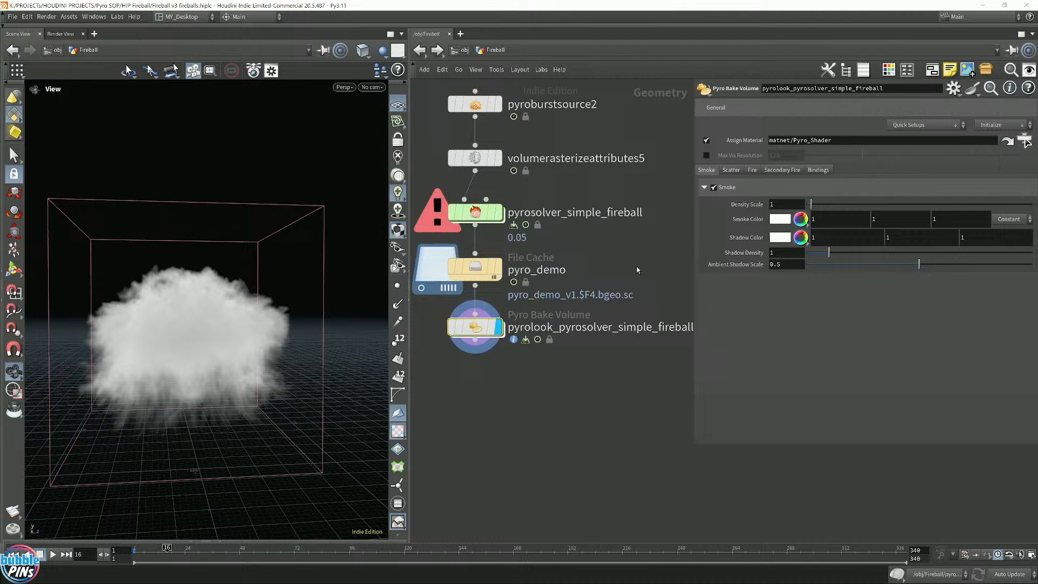
click(735, 169)
click(713, 187)
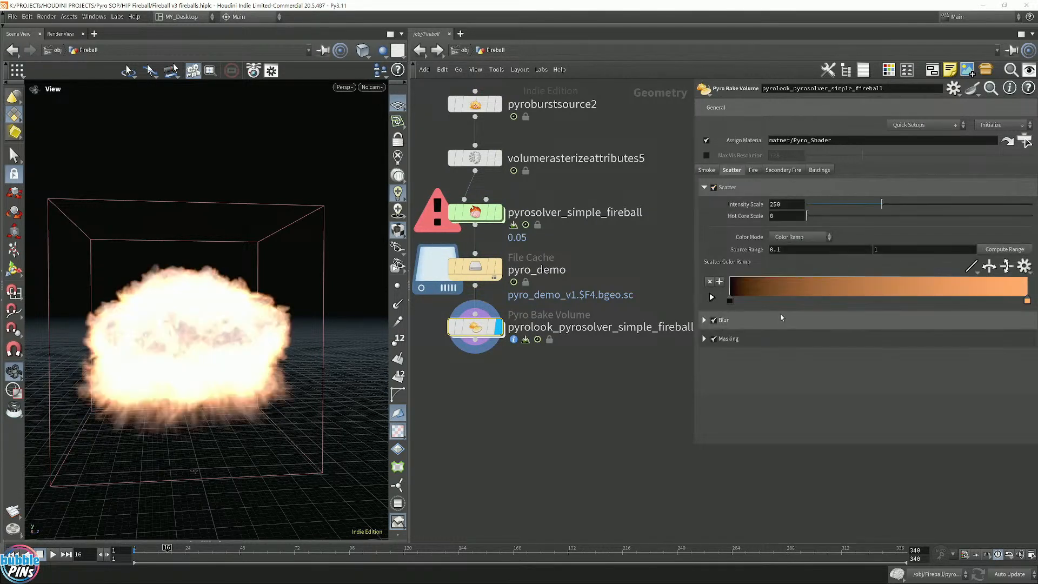
mouse_move(453, 331)
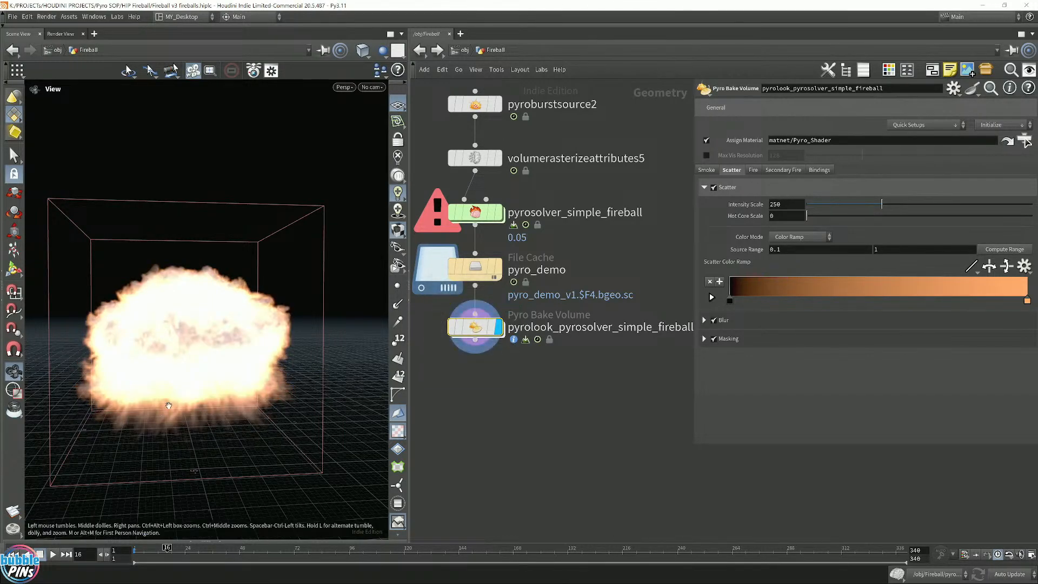
mouse_move(239, 373)
mouse_down()
mouse_move(230, 373)
mouse_move(232, 318)
mouse_move(190, 340)
mouse_move(232, 325)
mouse_move(248, 347)
mouse_move(209, 385)
mouse_move(254, 368)
mouse_up()
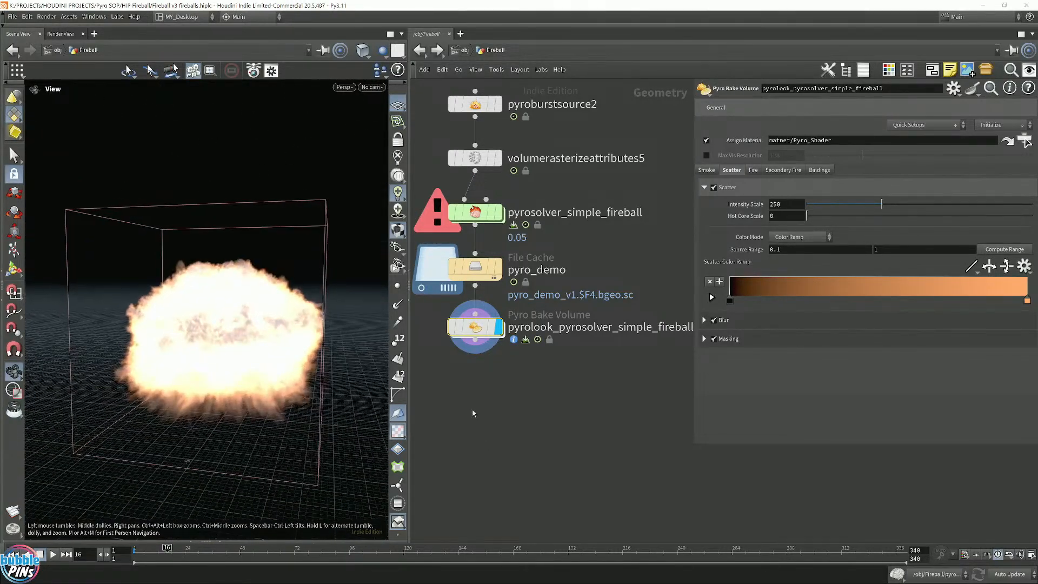
- Add a Null after pyrolook_pyrosolver_simple_fireball and name it OUT_pyro_demo
click(474, 343)
click(468, 389)
text(null)
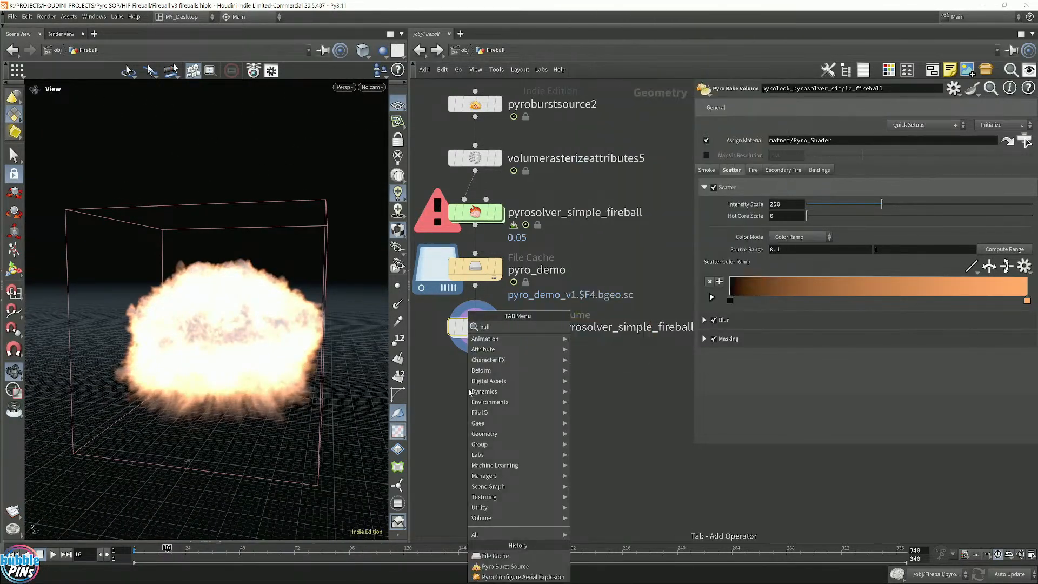
key(Return)
drag(468, 389, 476, 398)
double_click(518, 396)
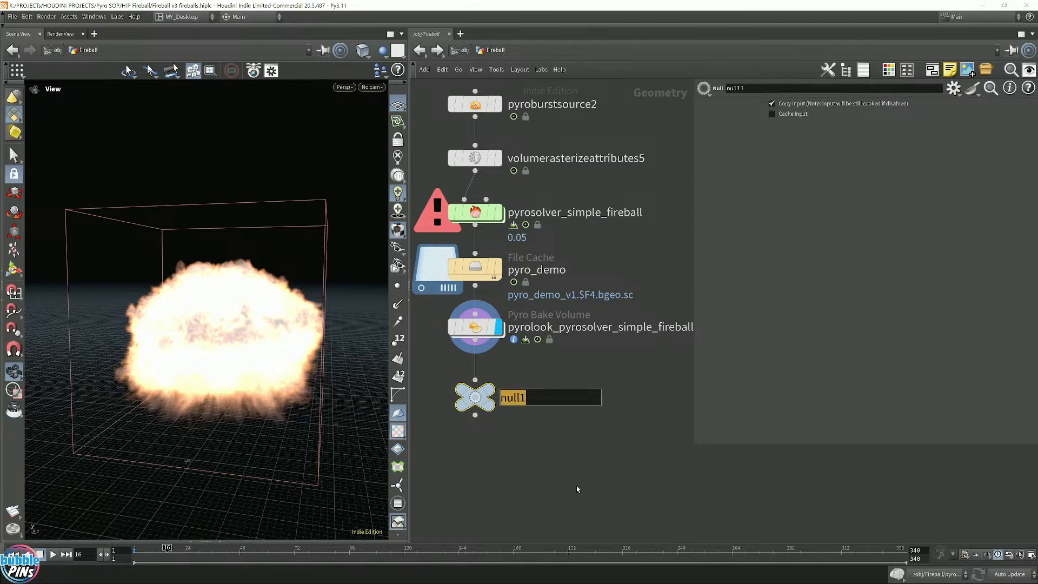
text(OUT_pyro_demo)
key(Return)
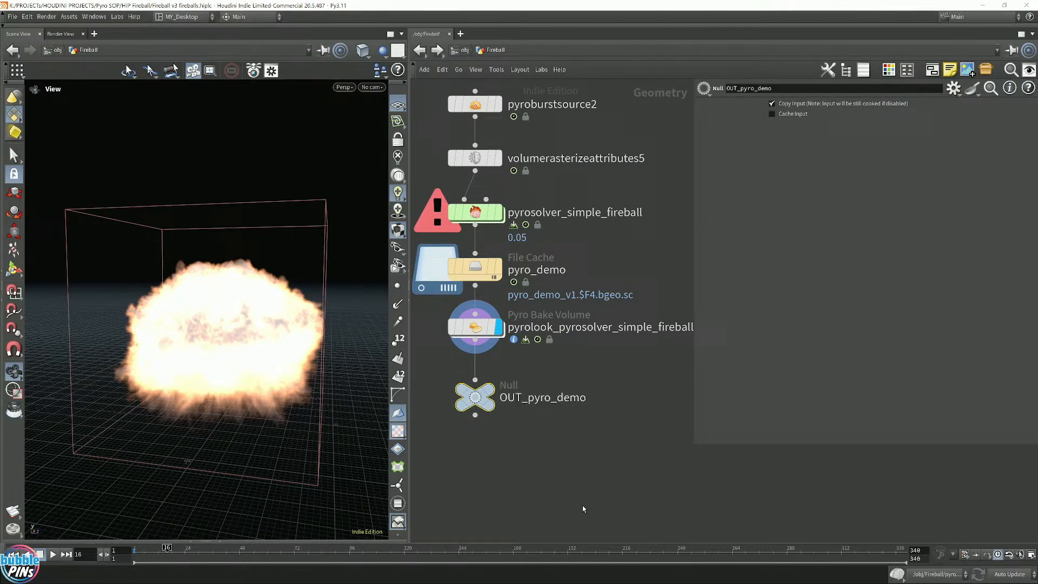
- Place a LOP Network below OUT_pyro_demo and go inside it
click(482, 460)
key(Tab)
text(times)
key(Return)
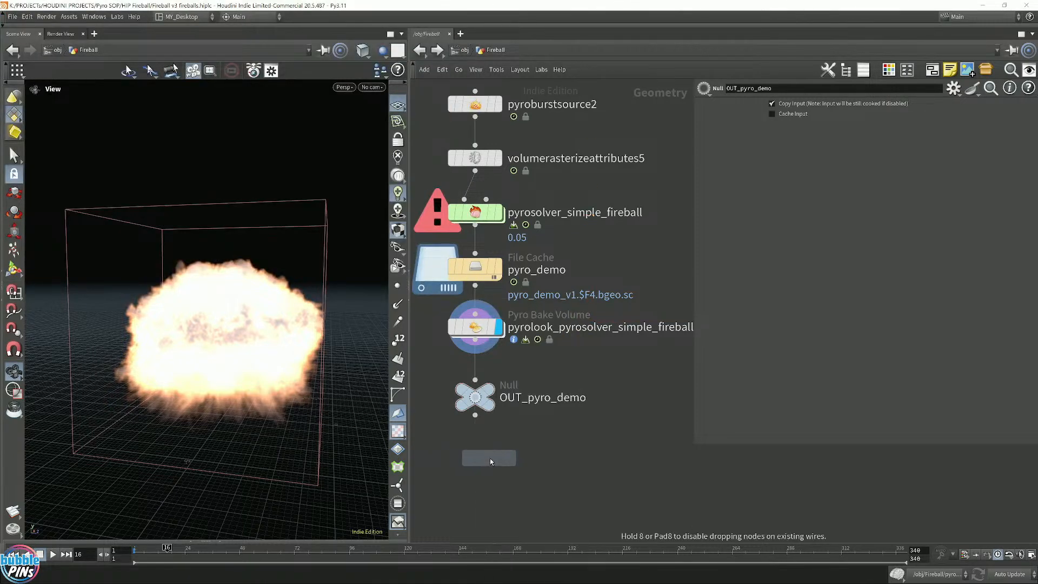
click(478, 462)
double_click(477, 463)
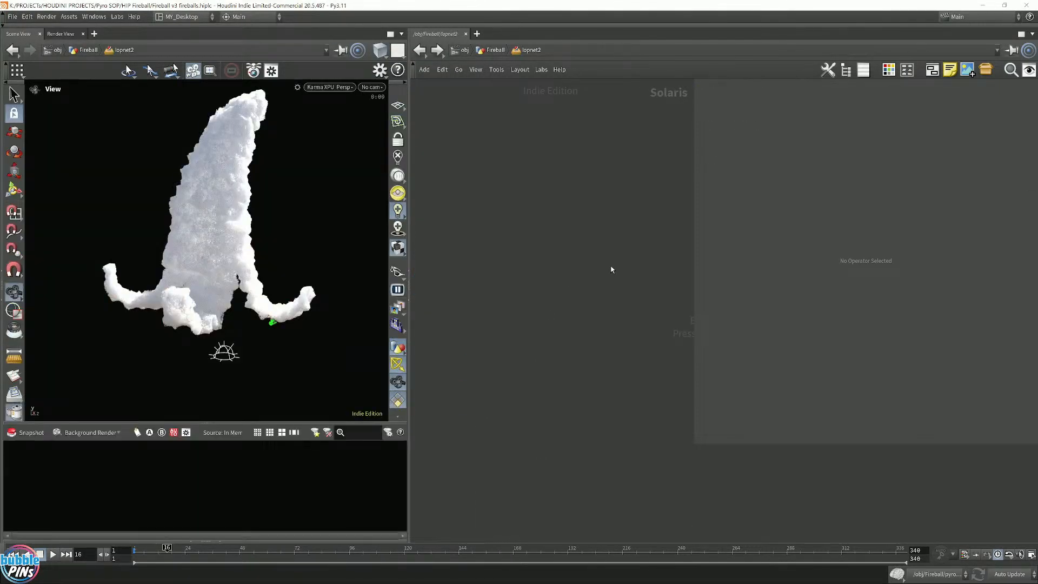
- Add a SOP Import node and set its SOP Path to /obj/Fireball/OUT_pyro_demo
key(Tab)
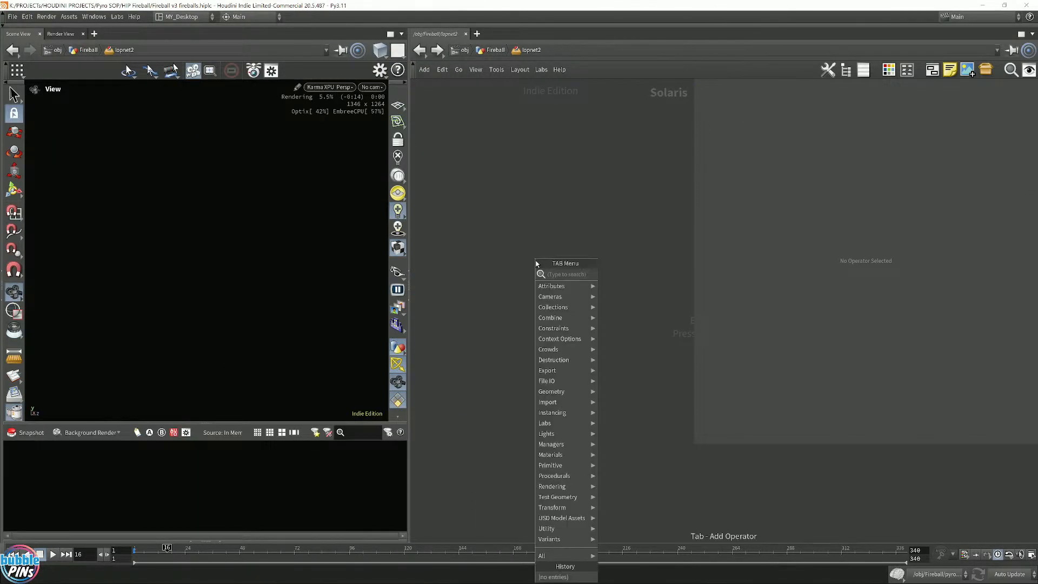
text(sopim)
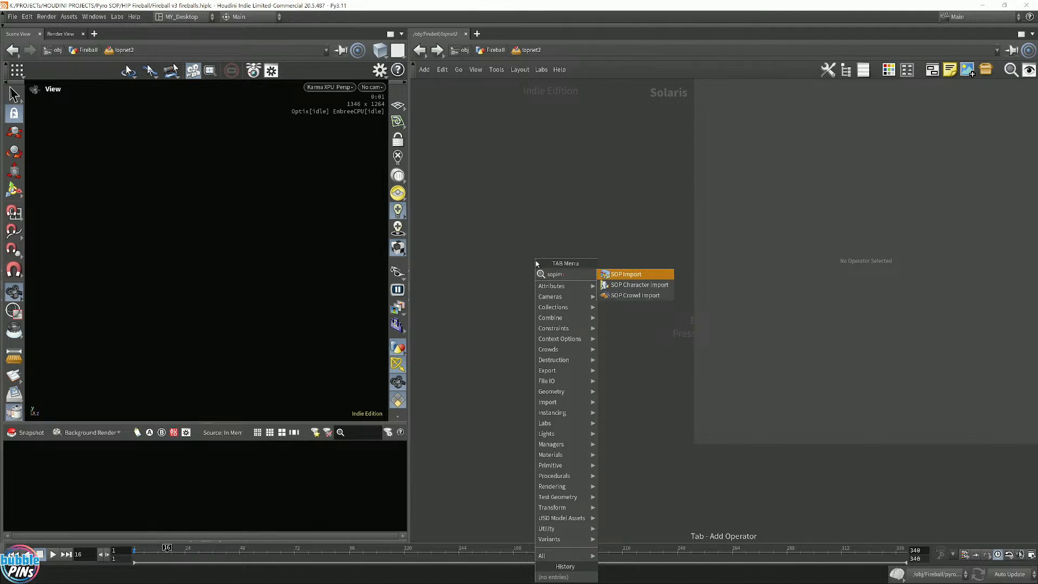
key(Return)
click(535, 229)
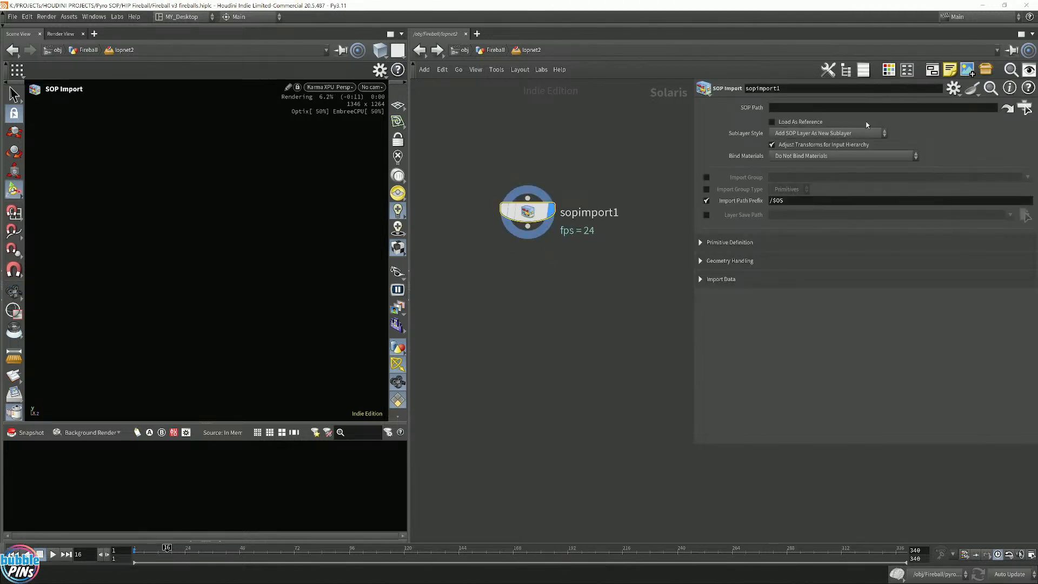
click(1025, 108)
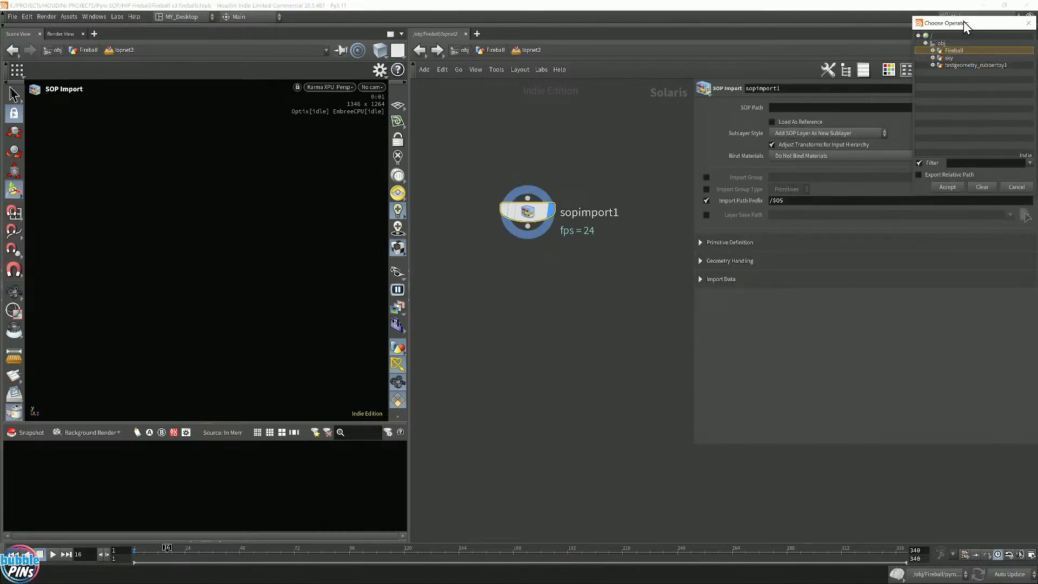
drag(951, 24, 676, 143)
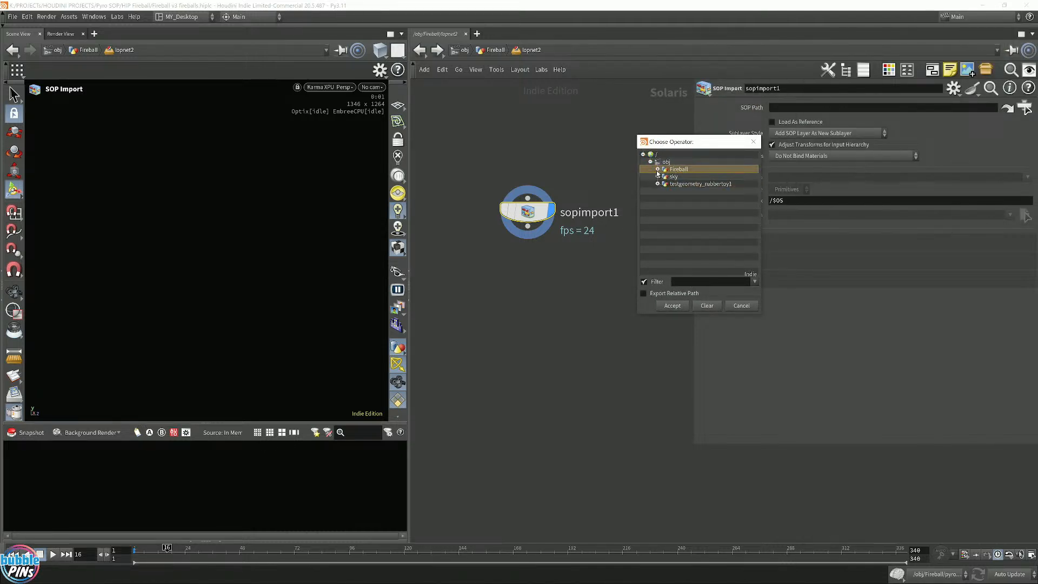
click(657, 171)
double_click(688, 185)
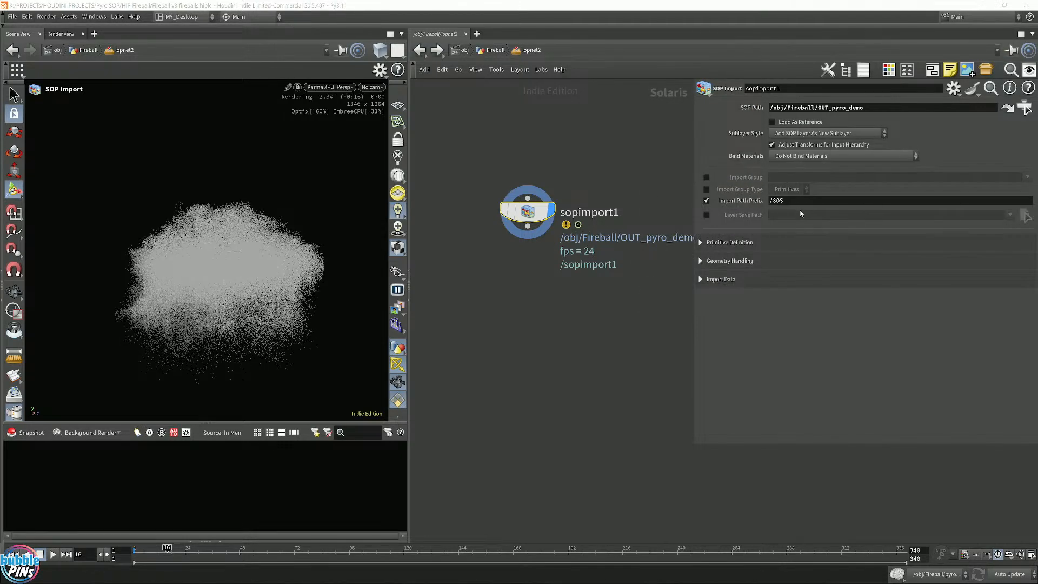
- Set the SOP Import node's Import Path Prefix to pyro
click(800, 200)
text(pyro)
key(Return)
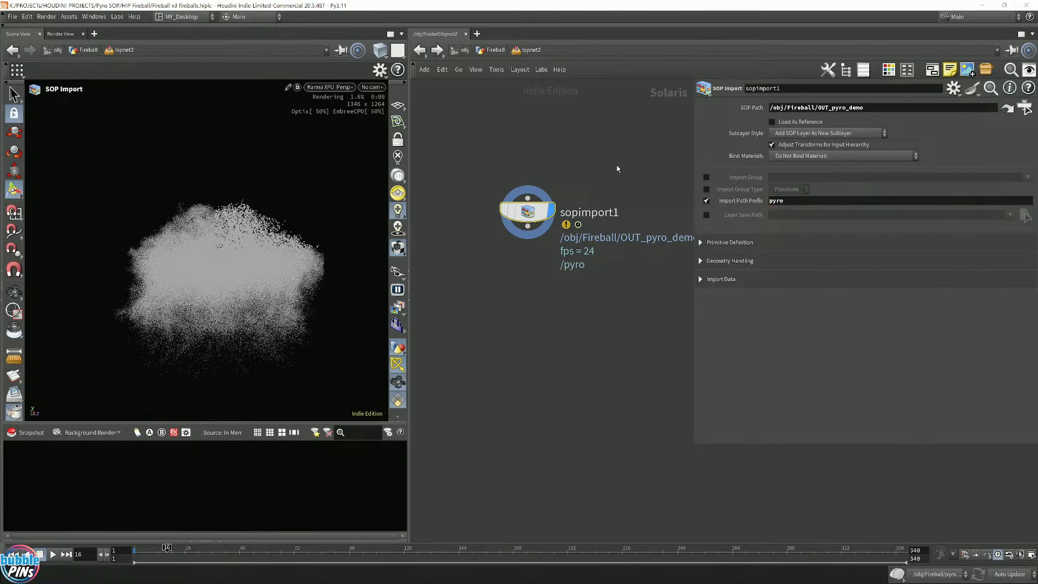
- Add a Material Library node after sopimport1 and go inside it
key(Tab)
text(mater)
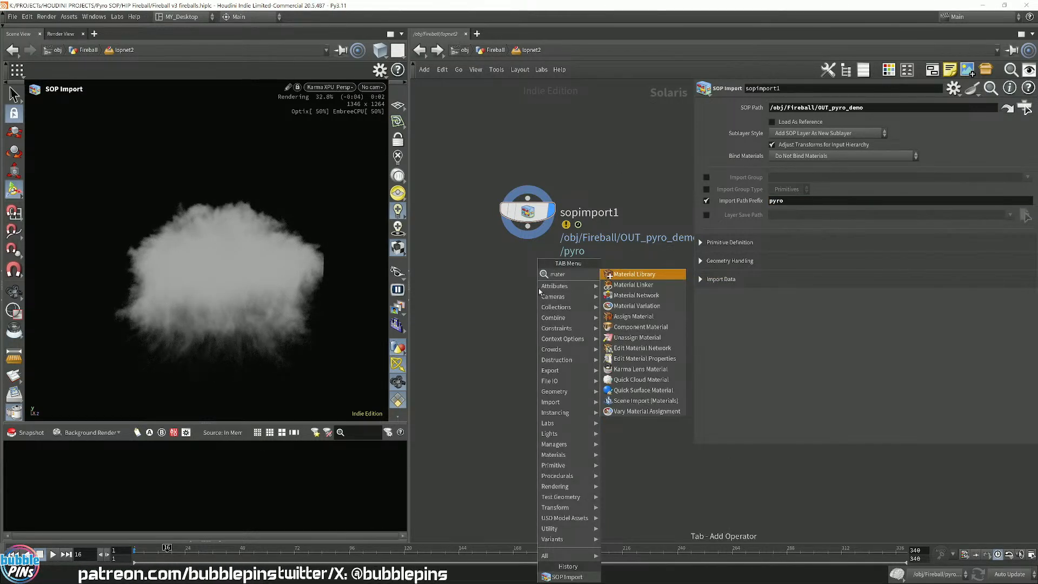
key(Return)
click(538, 286)
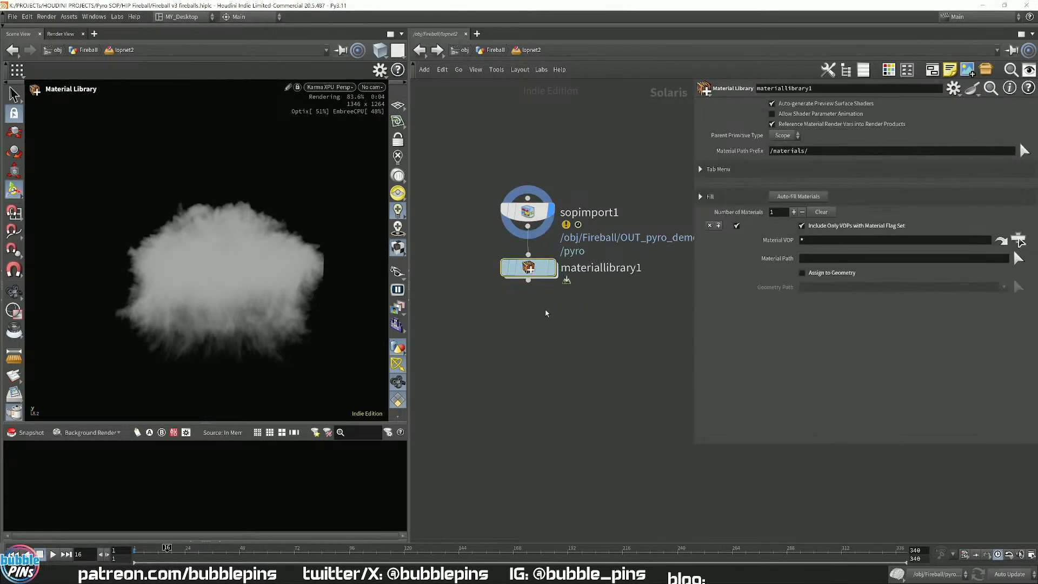
double_click(528, 268)
key(Tab)
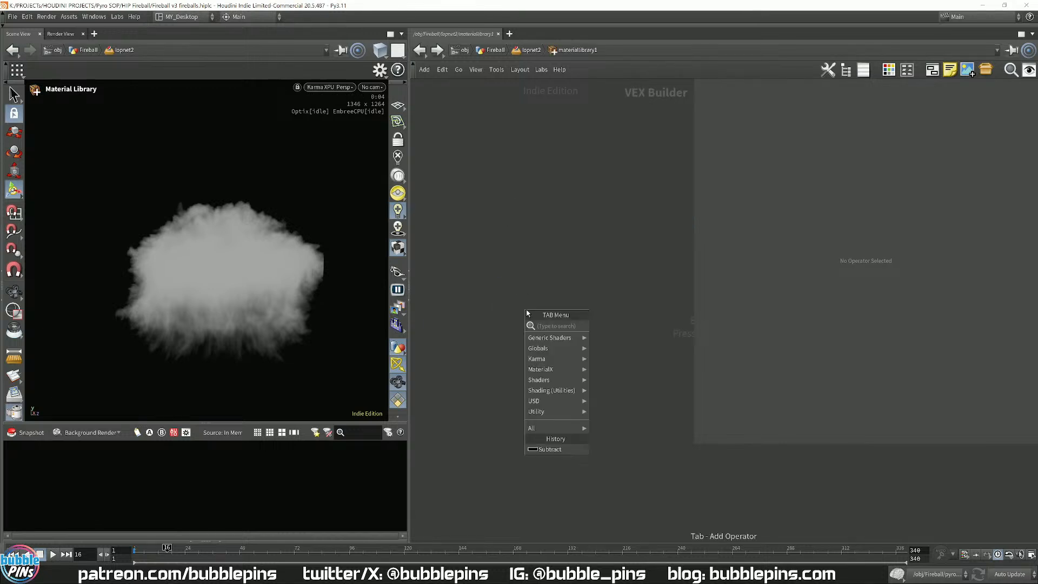
text(karma py)
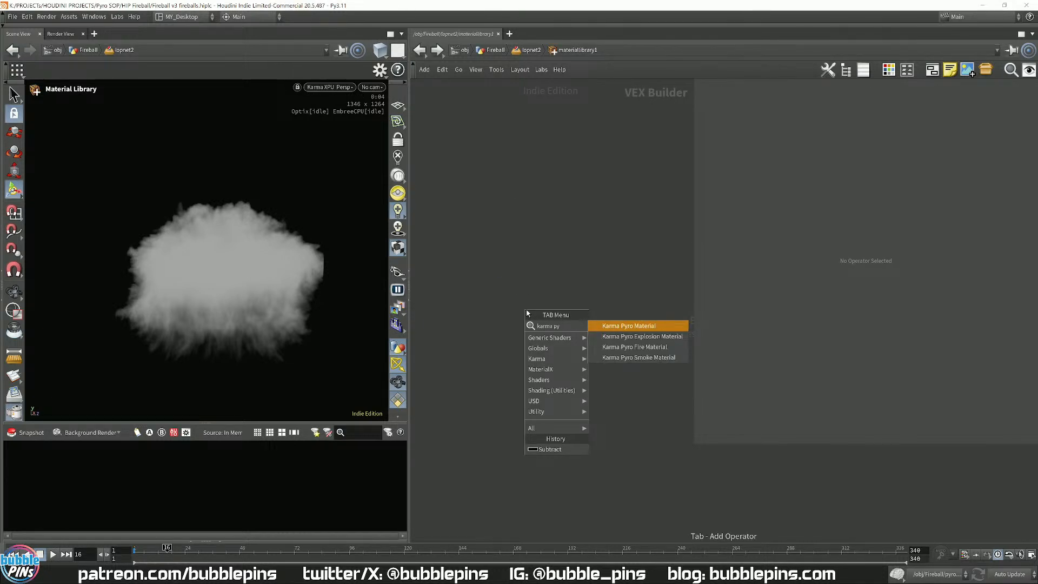
key(Down)
key(Down)
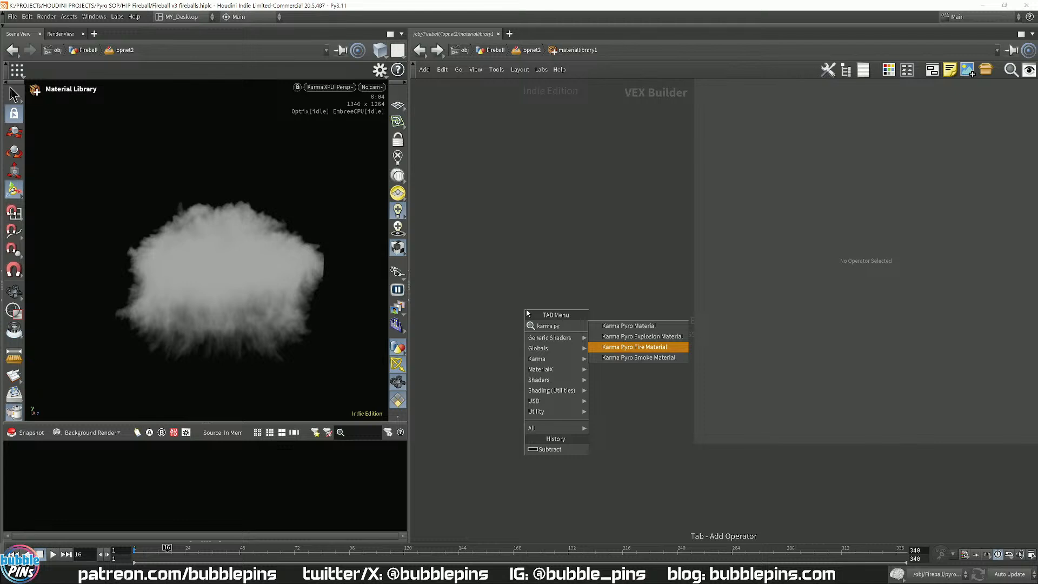
key(Return)
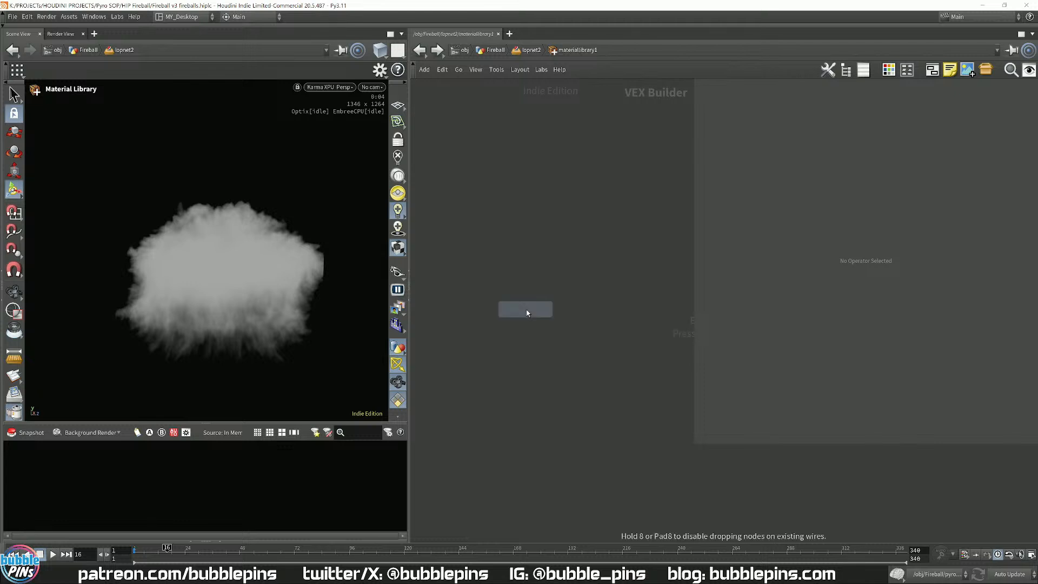
key(Escape)
- Add a Karma Pyro Explosion Material to the material library network
key(Tab)
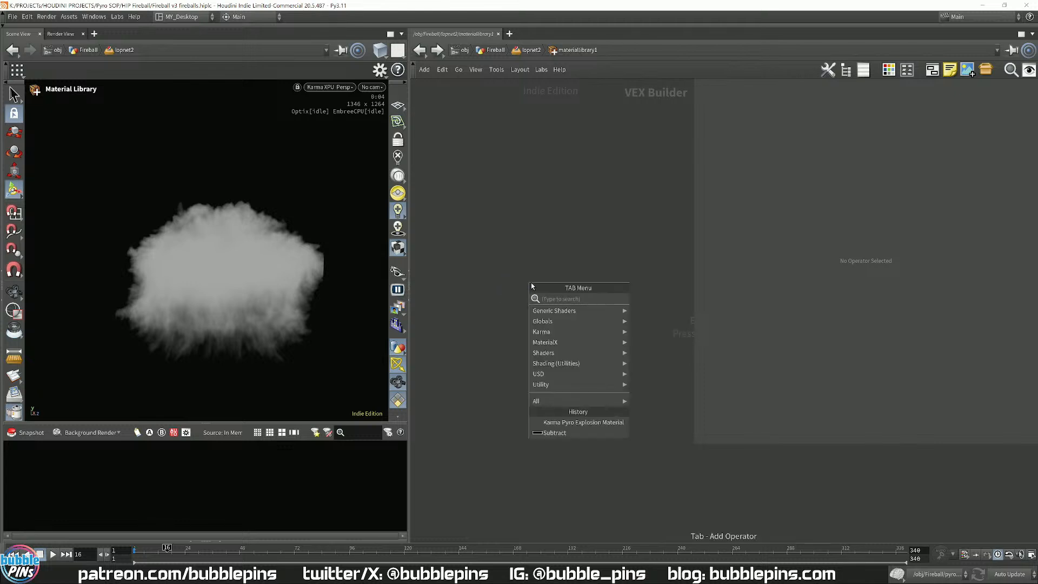
text(karma)
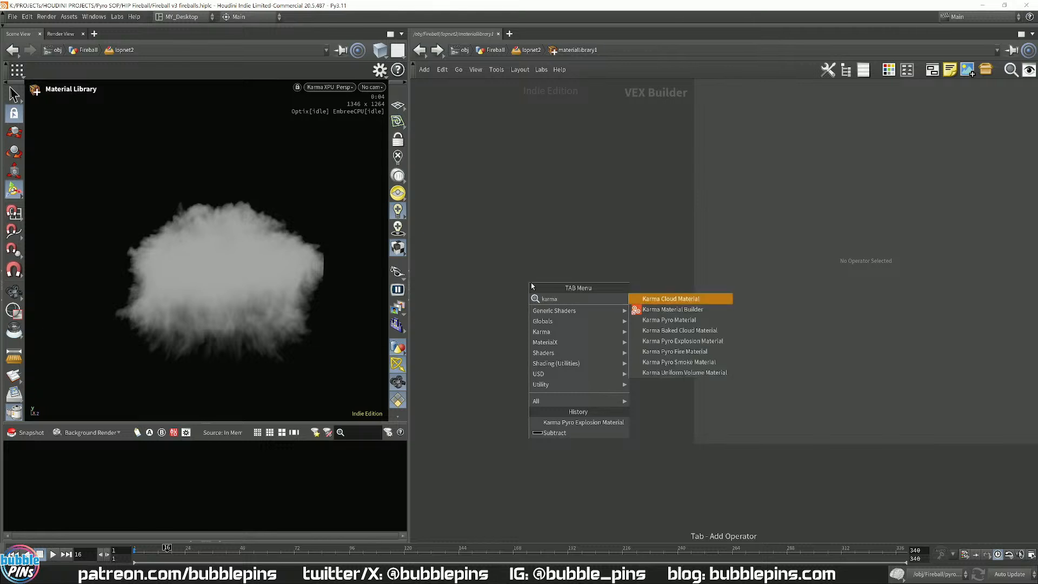
text( py)
key(Down)
key(Down)
key(Down)
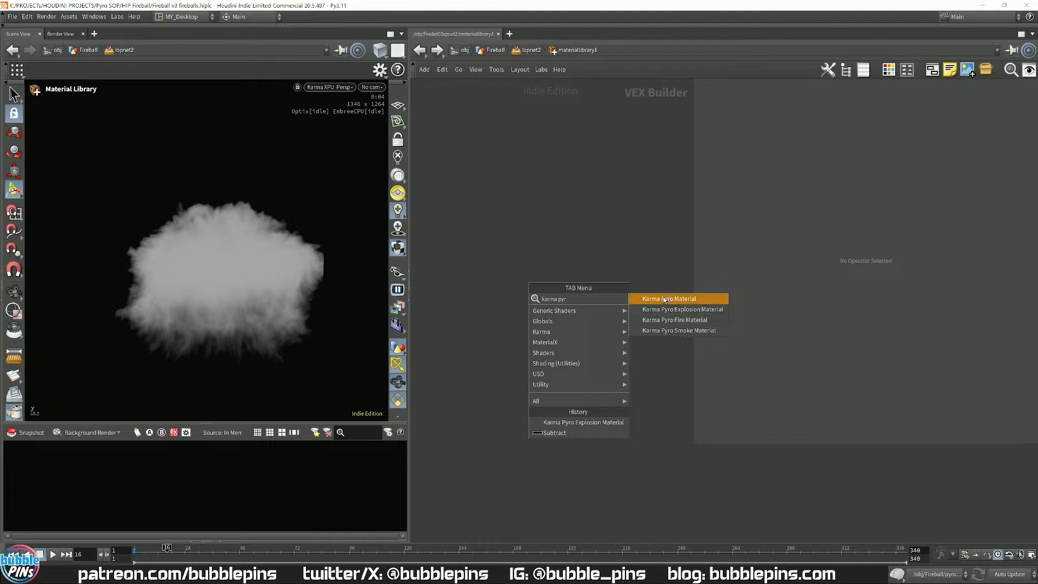
click(673, 311)
click(517, 303)
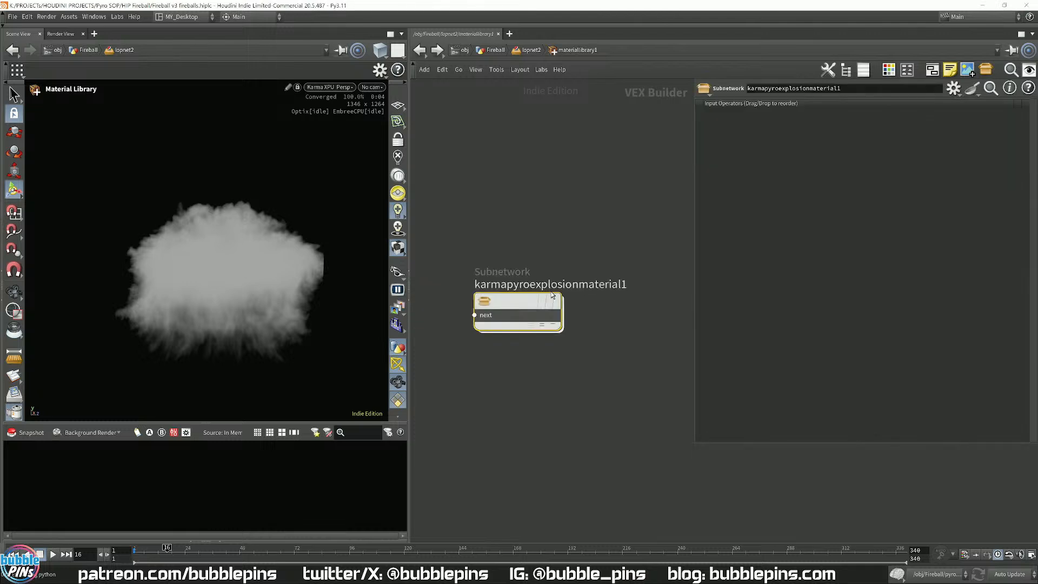
- Rename the pyro explosion material subnetwork as explosion
double_click(549, 282)
text(e)
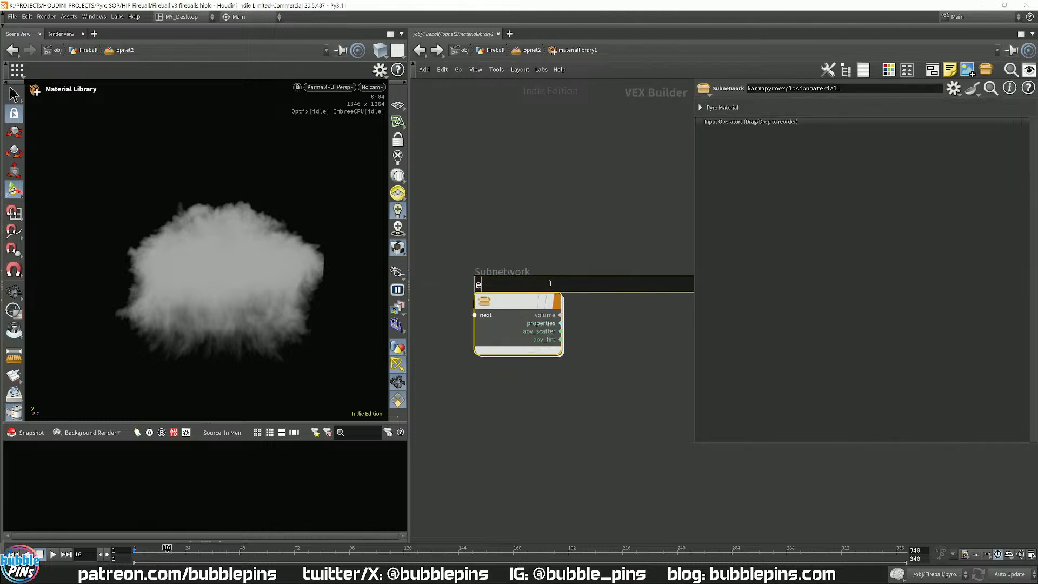
text(xplosion)
key(Return)
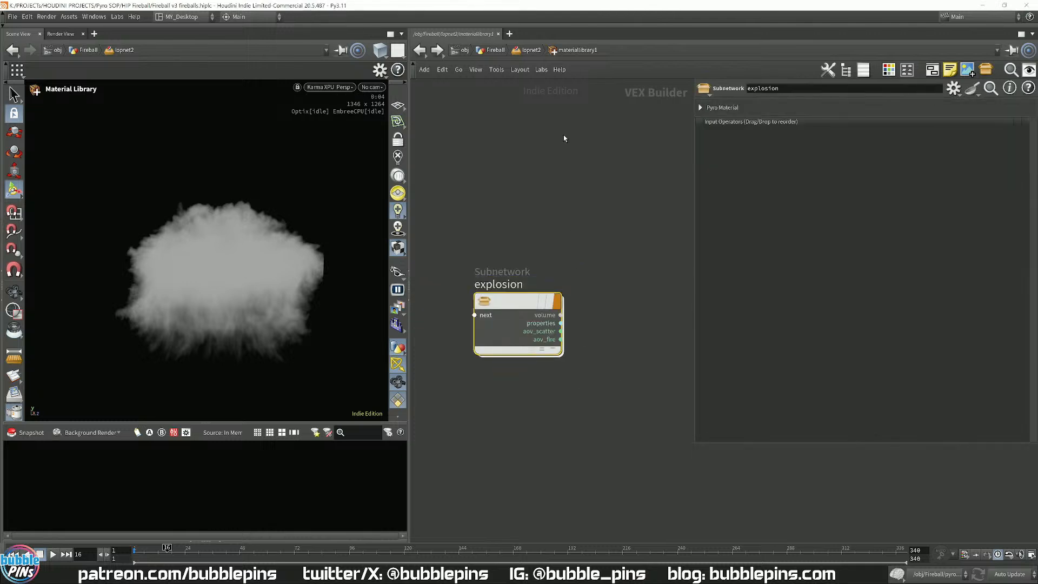
- Return to the lopnet2 network and add an Assign Material node after materiallibrary1
click(527, 50)
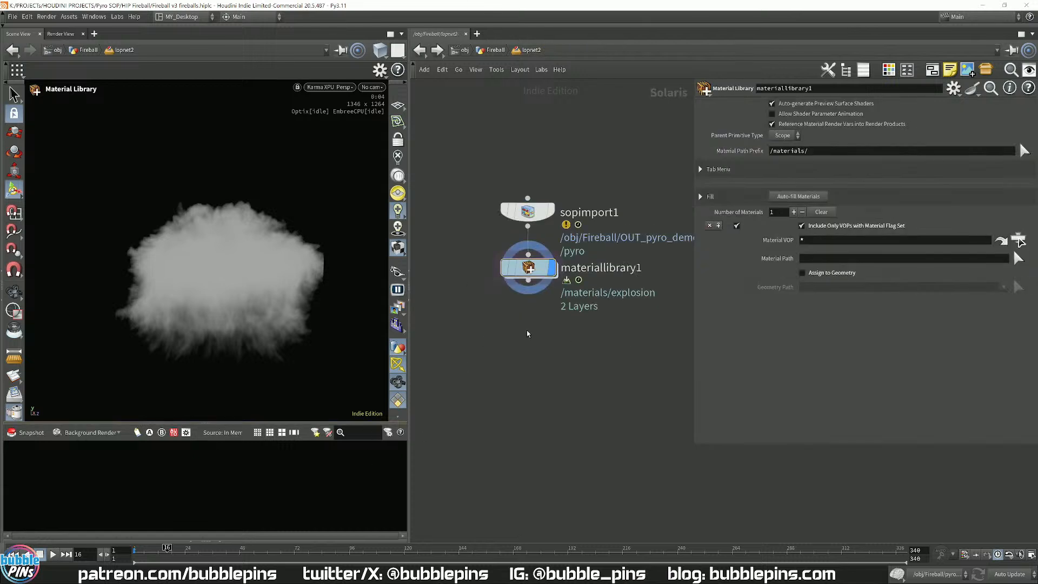
key(Tab)
text(assi)
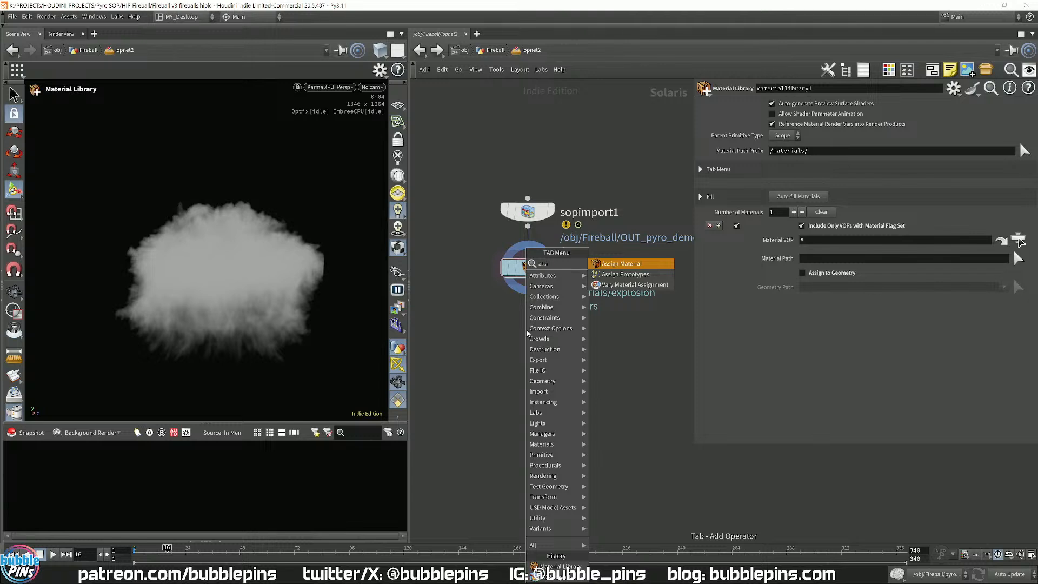
key(Return)
click(528, 321)
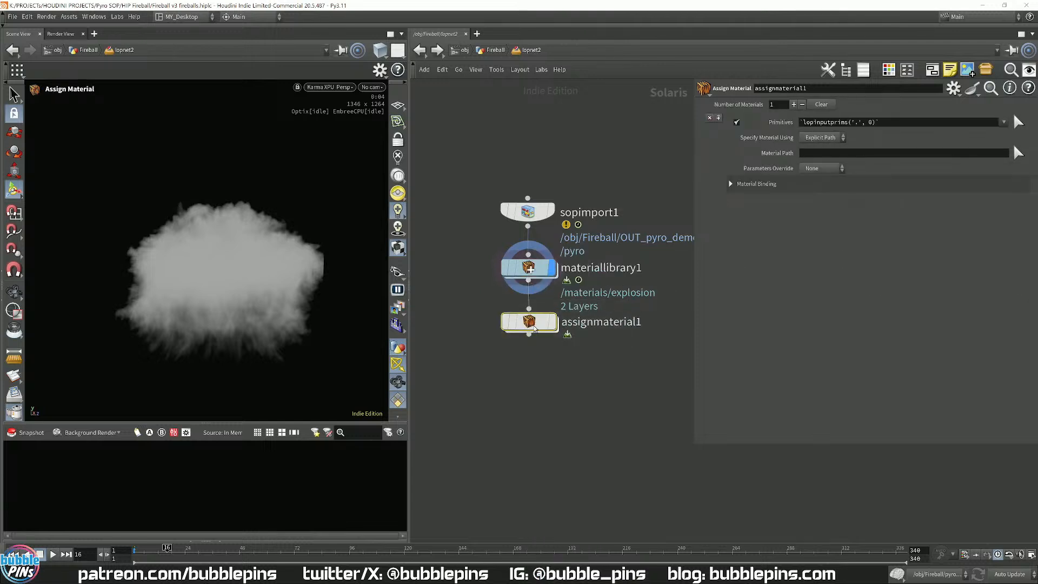
- Undo the Assign Material node and auto-fill materiallibrary1 with the explosion material
key(ctrl+z)
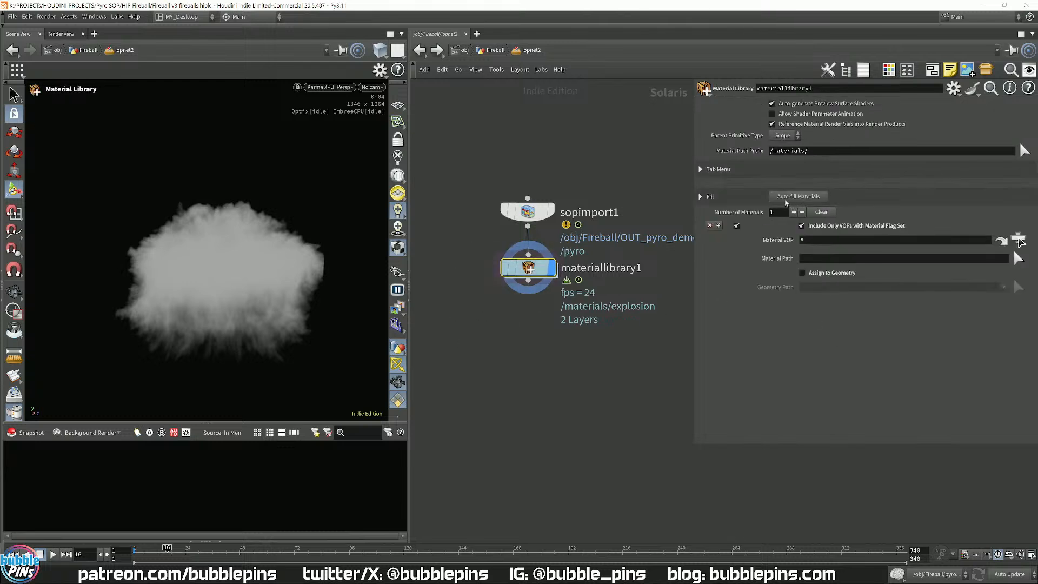
click(803, 196)
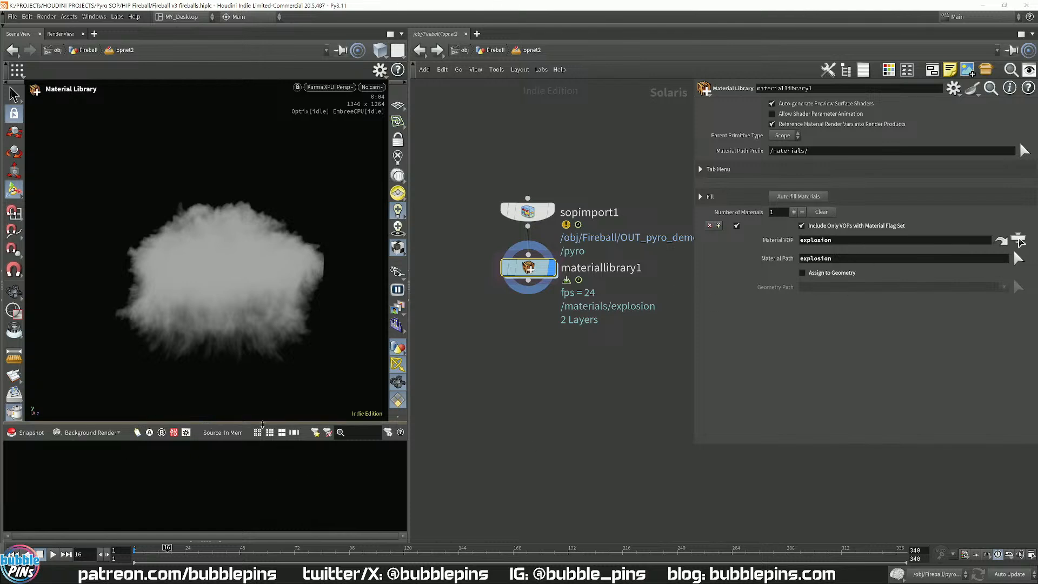
- Assign the explosion material to the volume_0 primitive under pyro directly from the scene graph tree
click(214, 541)
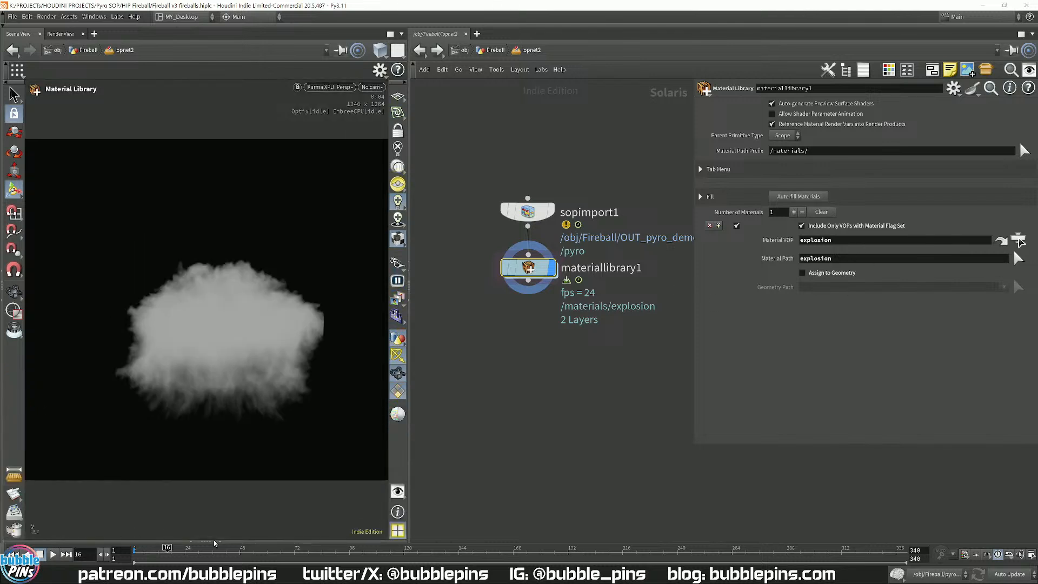
click(220, 541)
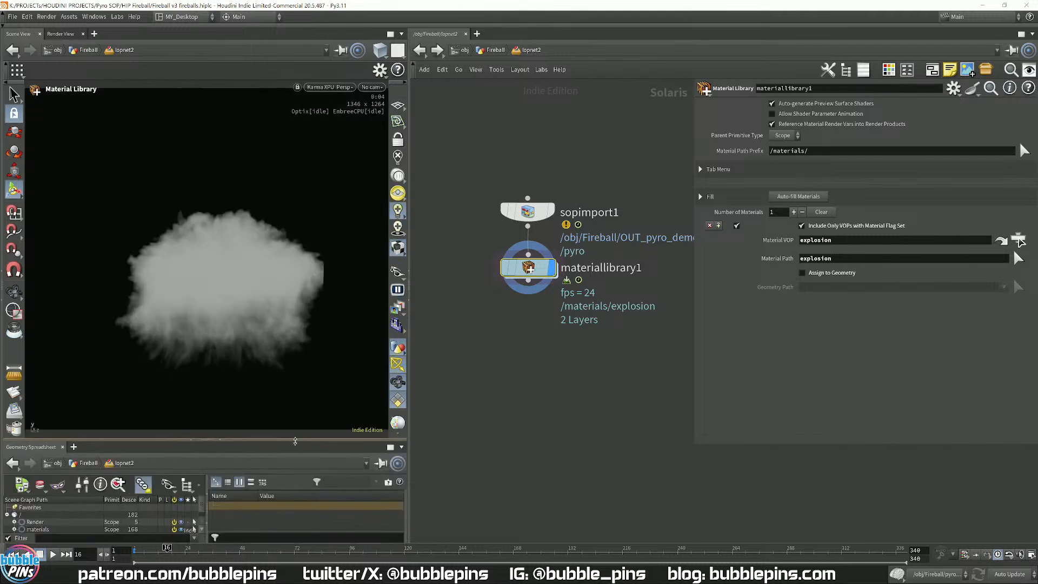
drag(287, 438, 318, 360)
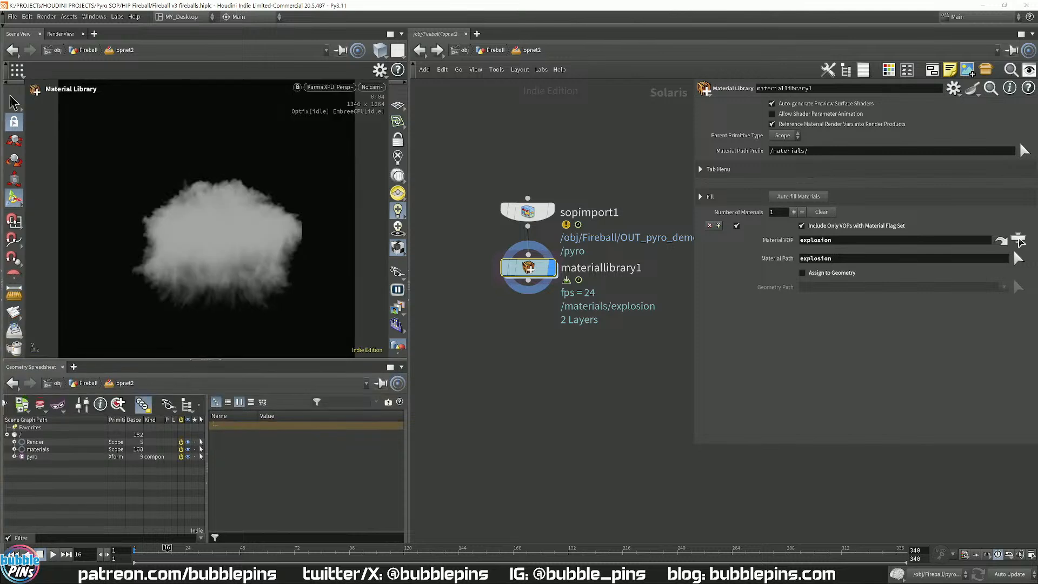
click(15, 457)
click(15, 449)
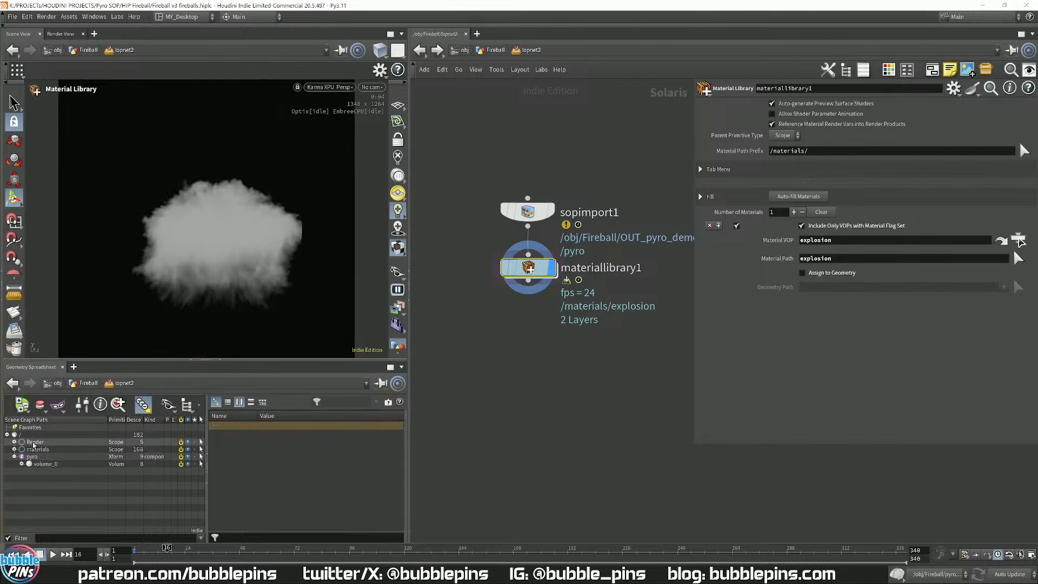
click(46, 456)
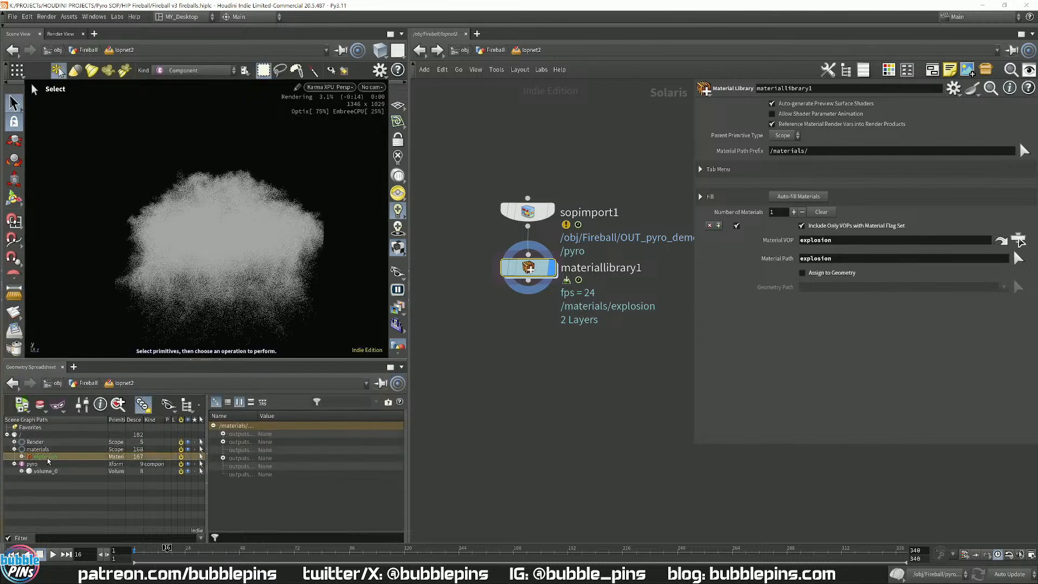
ctrl+click(49, 471)
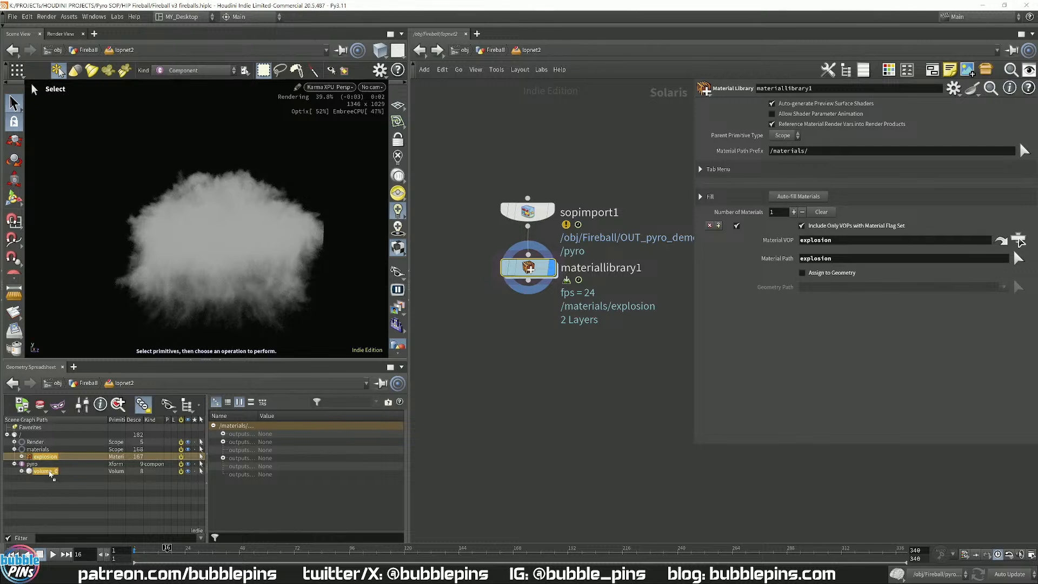
drag(49, 471, 50, 472)
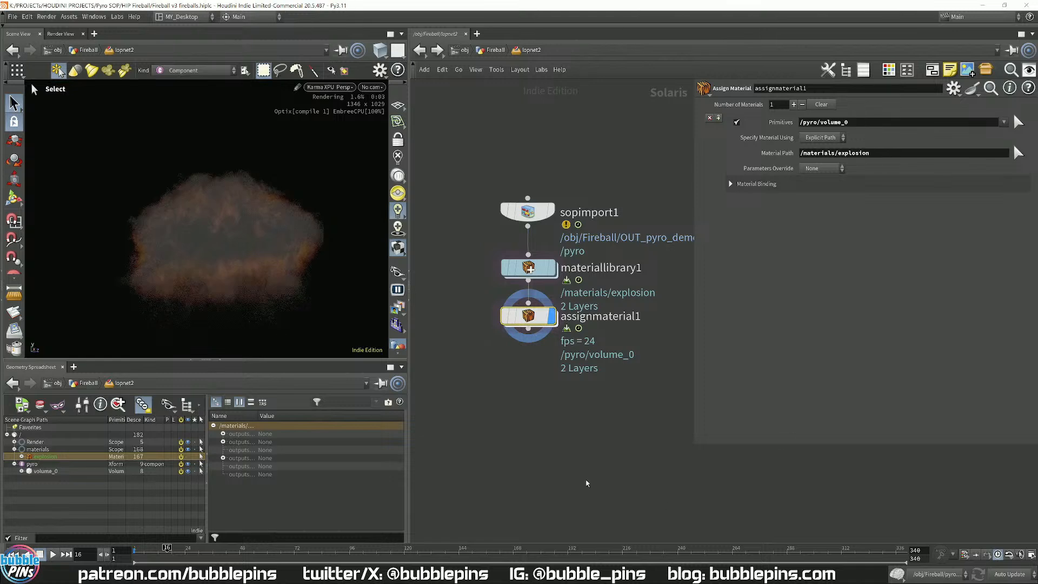
- Add a Dome Light node after assignmaterial1
key(Tab)
text(dome)
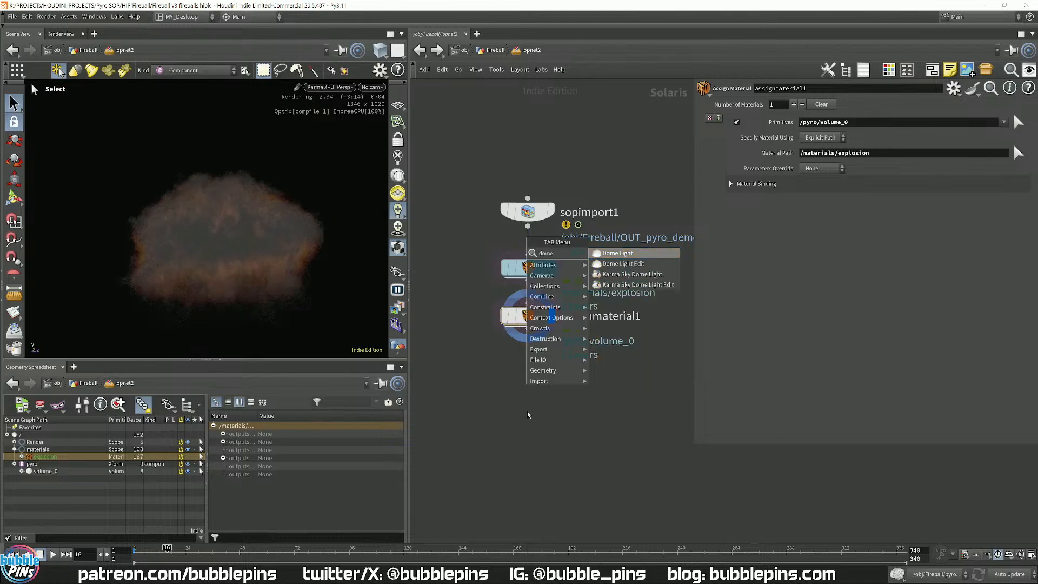
key(Return)
click(529, 378)
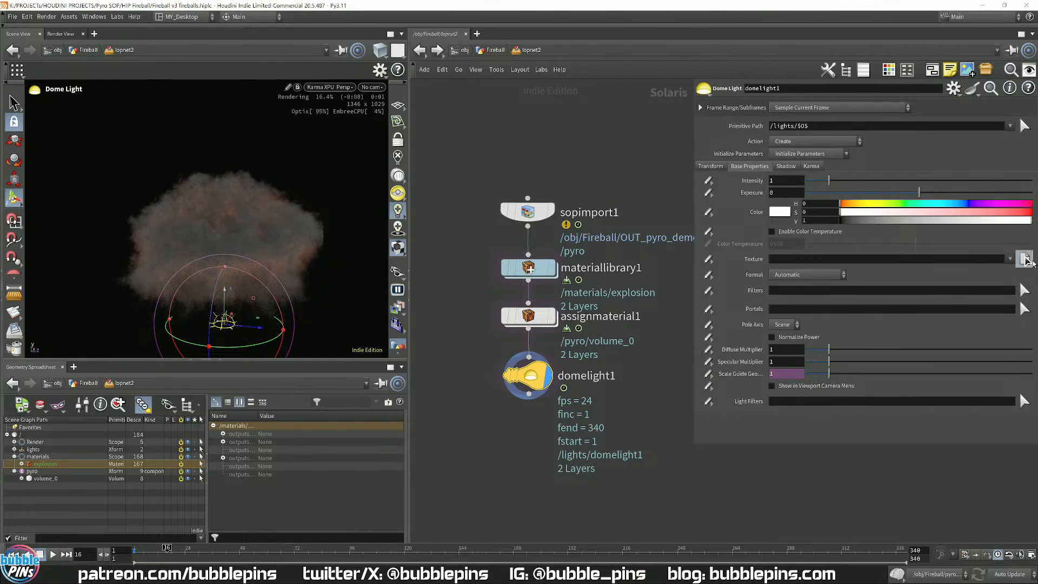
- Load brown_photostudio_02_2k.exr from the E:/PROJECTS/HDRI Pics folder as the dome light's texture
click(1024, 259)
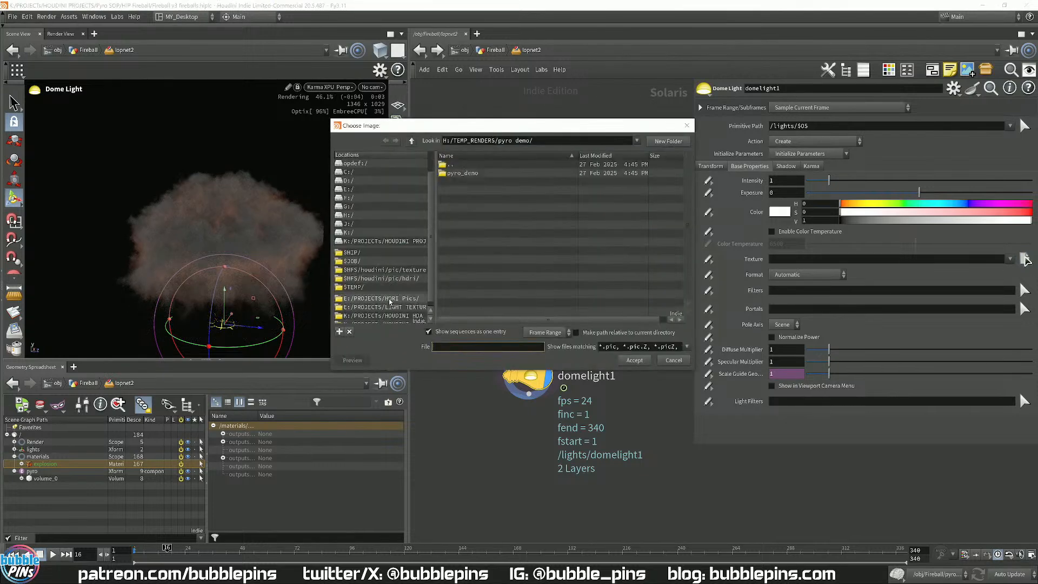
click(389, 300)
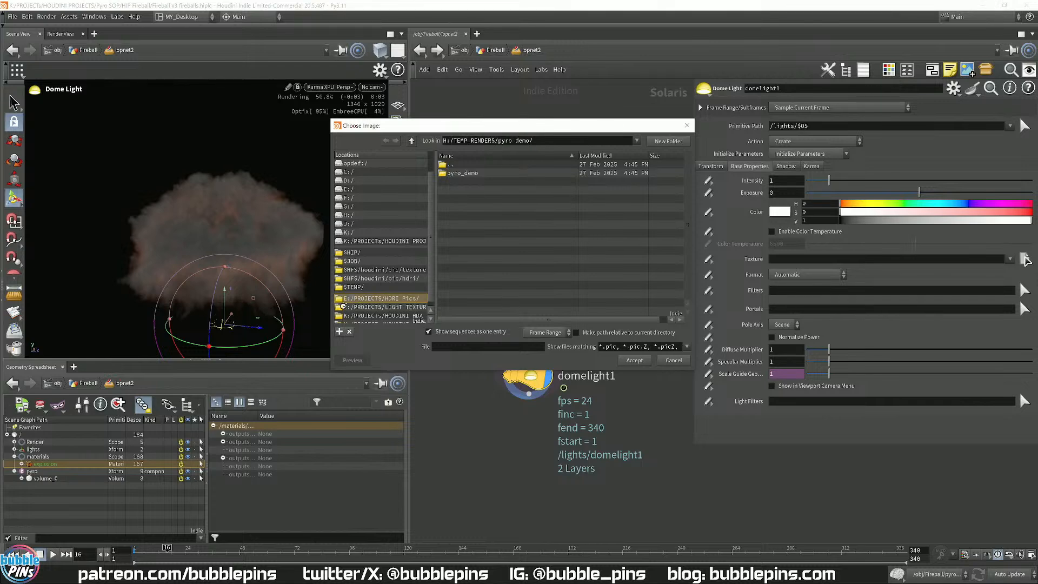
click(481, 303)
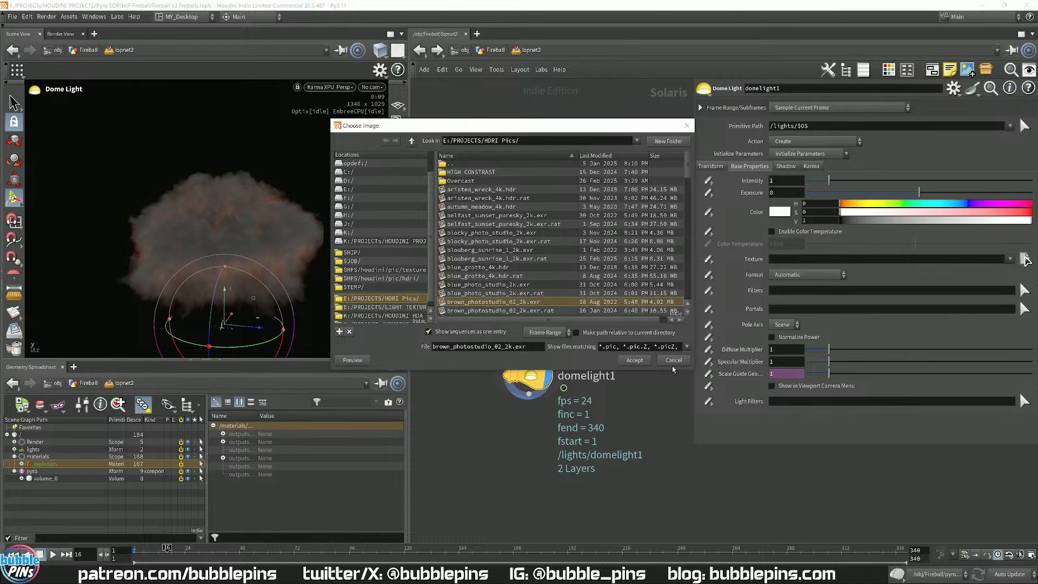
click(635, 361)
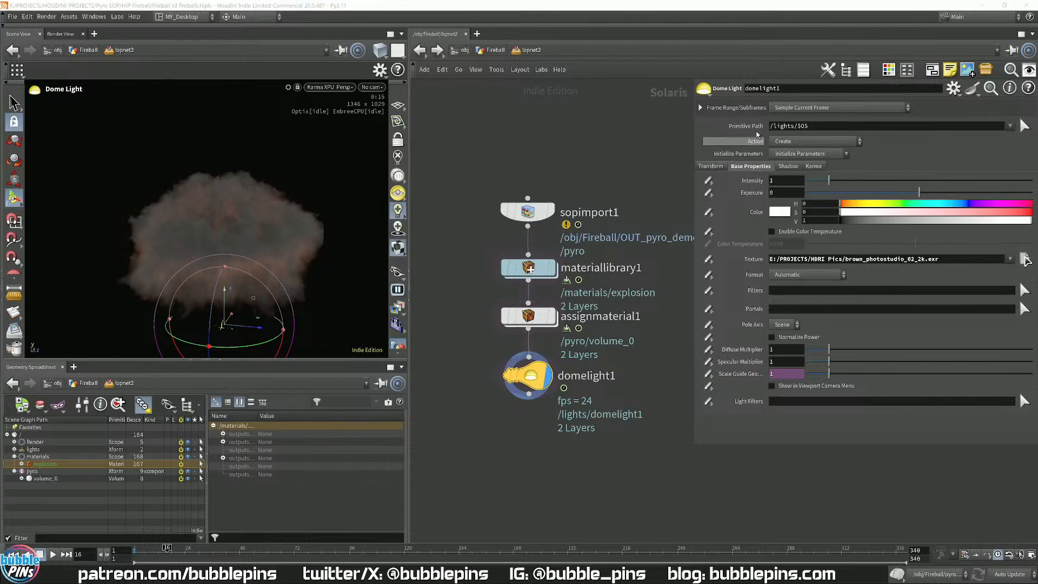
- Add a float parameter at the top of domelight1's parameter interface
click(953, 88)
click(908, 203)
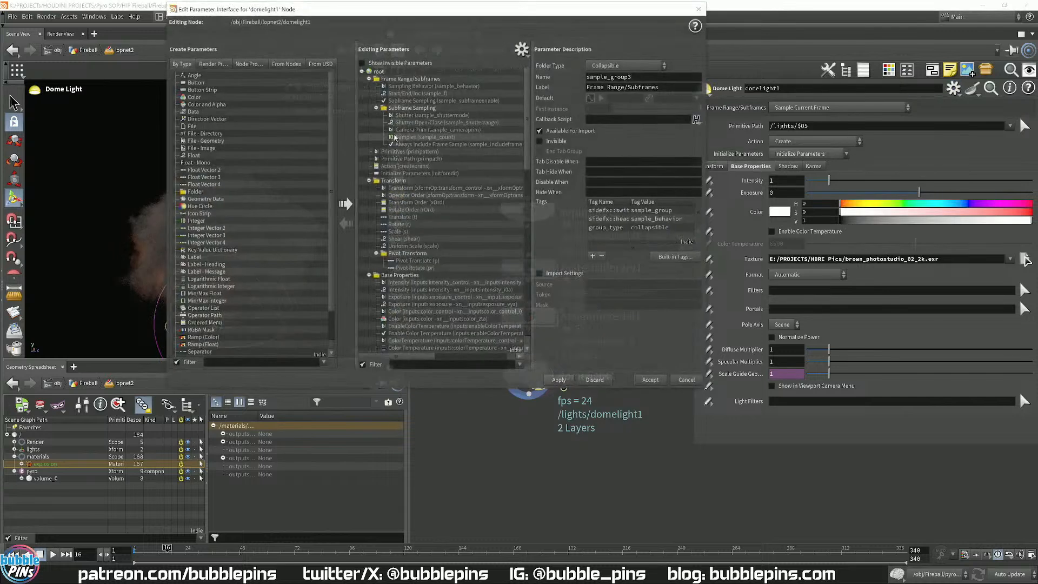
click(193, 155)
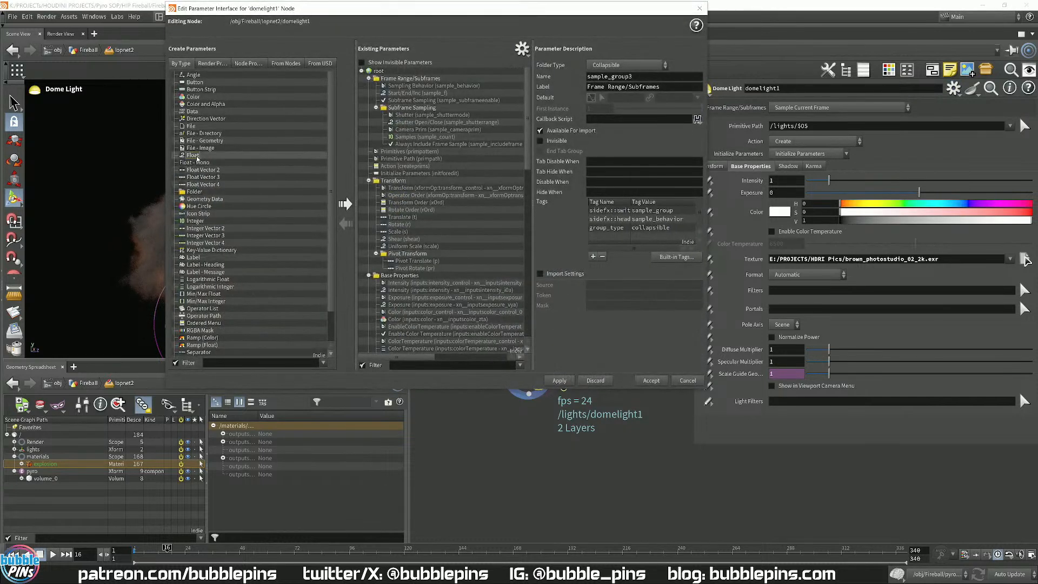
click(393, 73)
drag(392, 72, 395, 75)
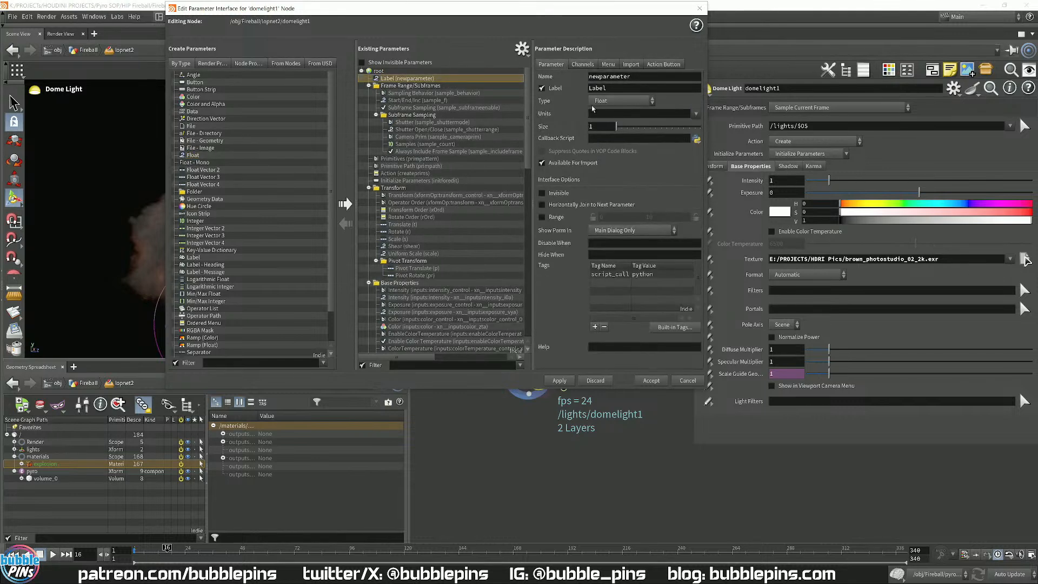
- Give the new float parameter a range of -360 to 360, accept the interface changes and save the scene file
click(563, 213)
text(-)
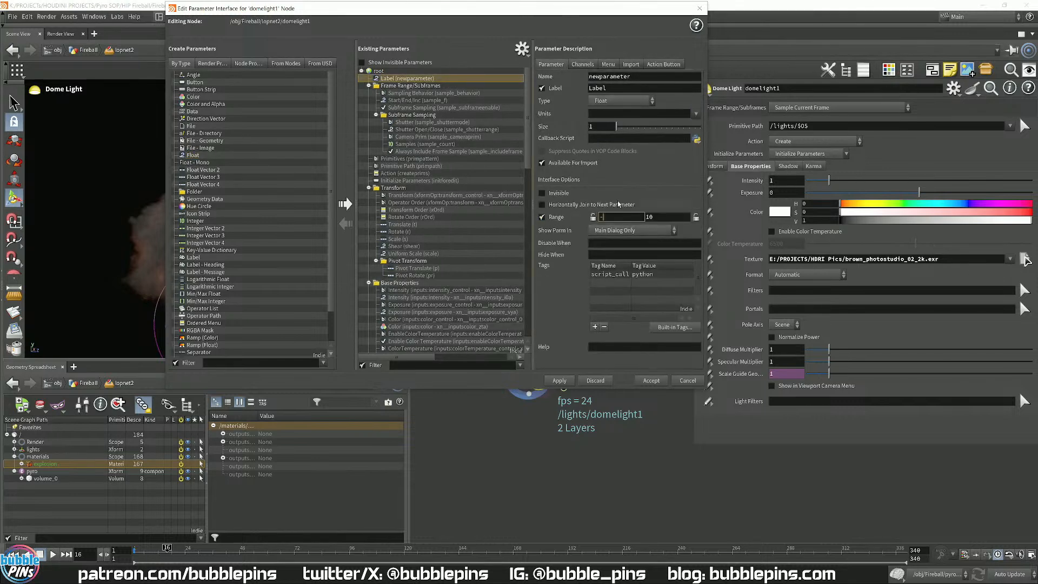
text(360)
key(Tab)
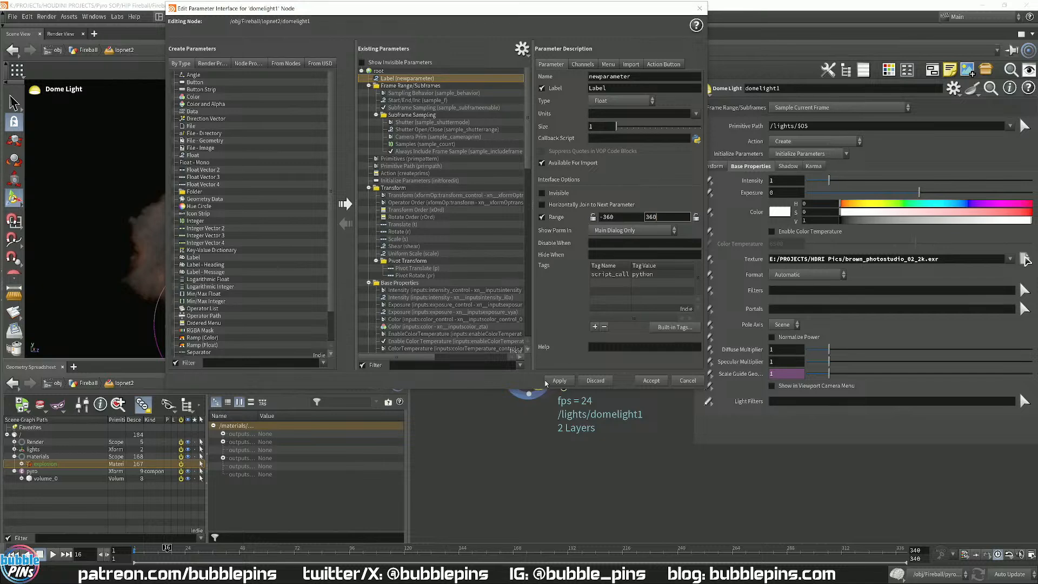
text(360)
click(547, 381)
click(641, 381)
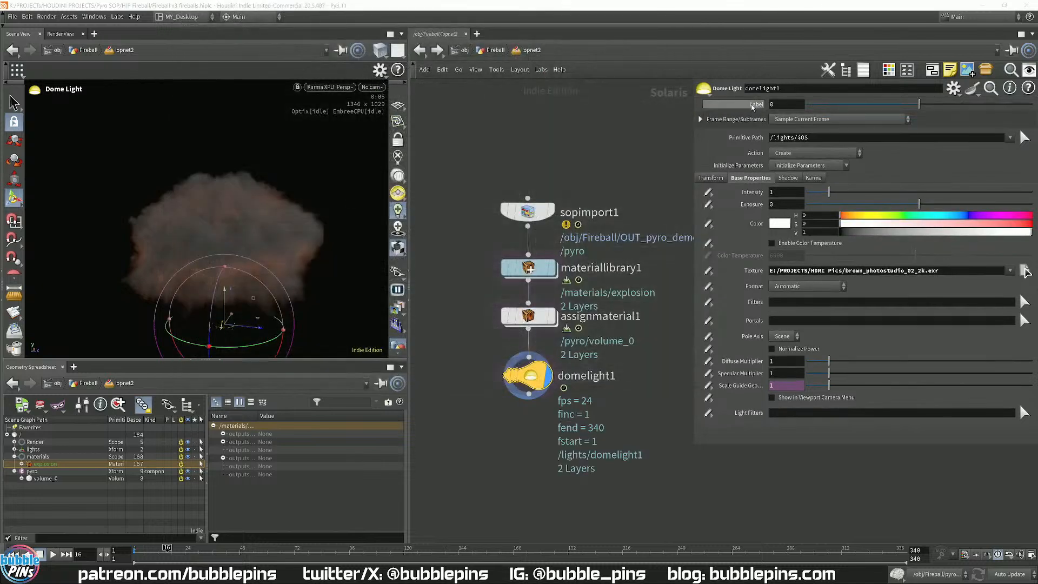
key(ctrl+s)
- Link the dome light's Y rotation to the new Label parameter with a relative reference
right_click(752, 107)
click(793, 233)
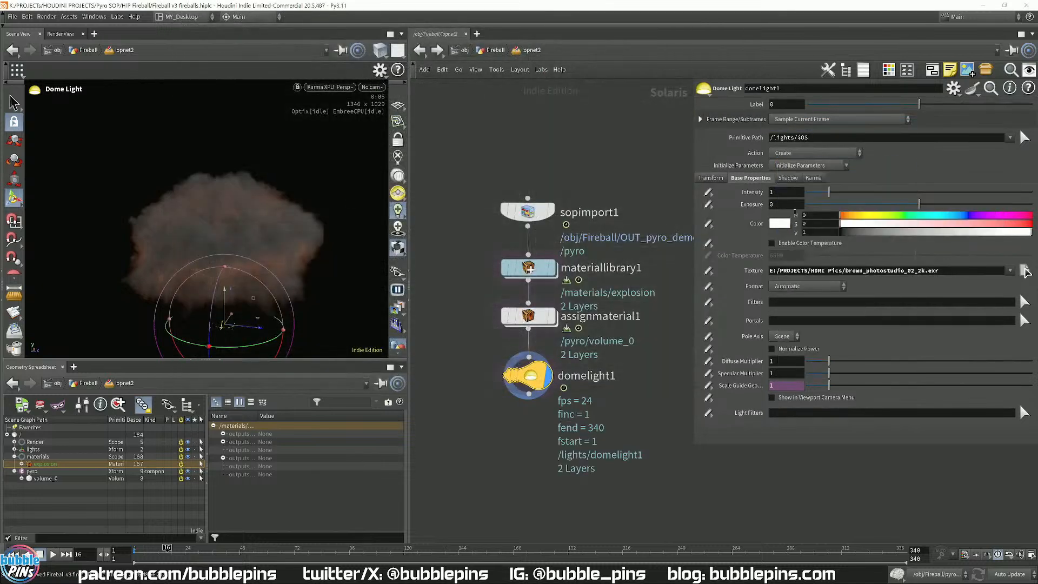
click(710, 178)
click(870, 228)
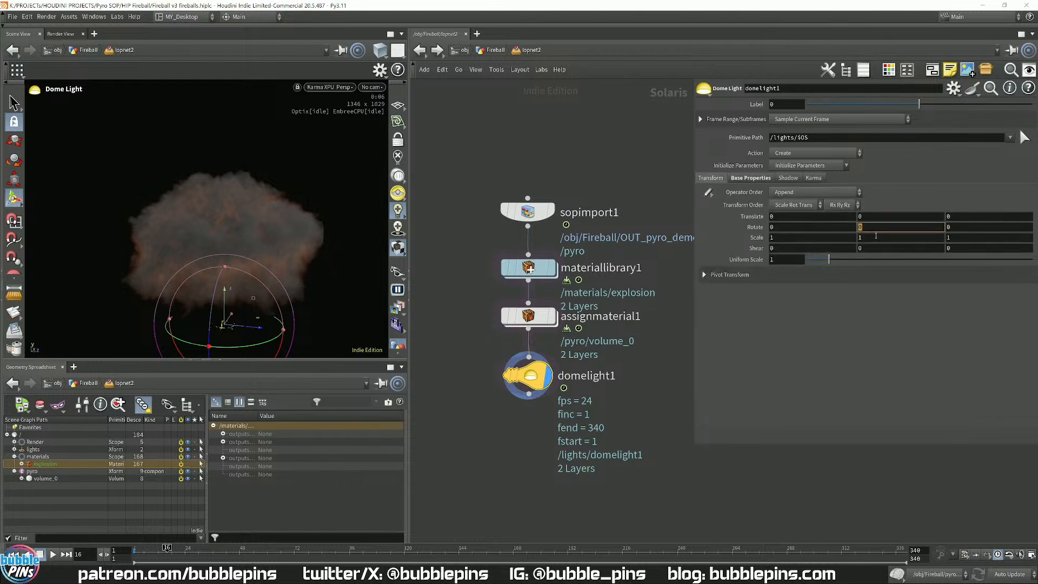
right_click(879, 226)
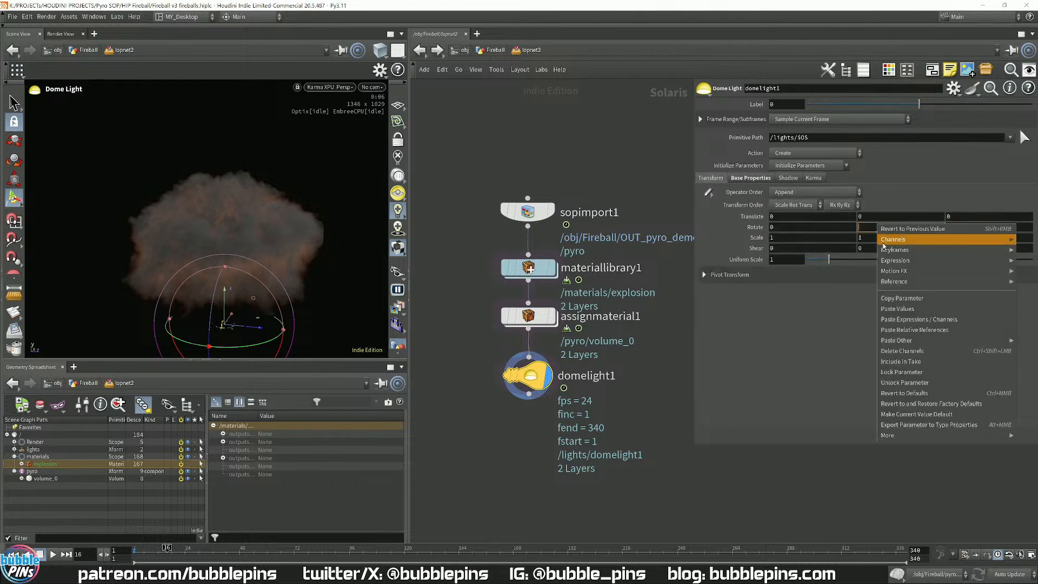
click(918, 330)
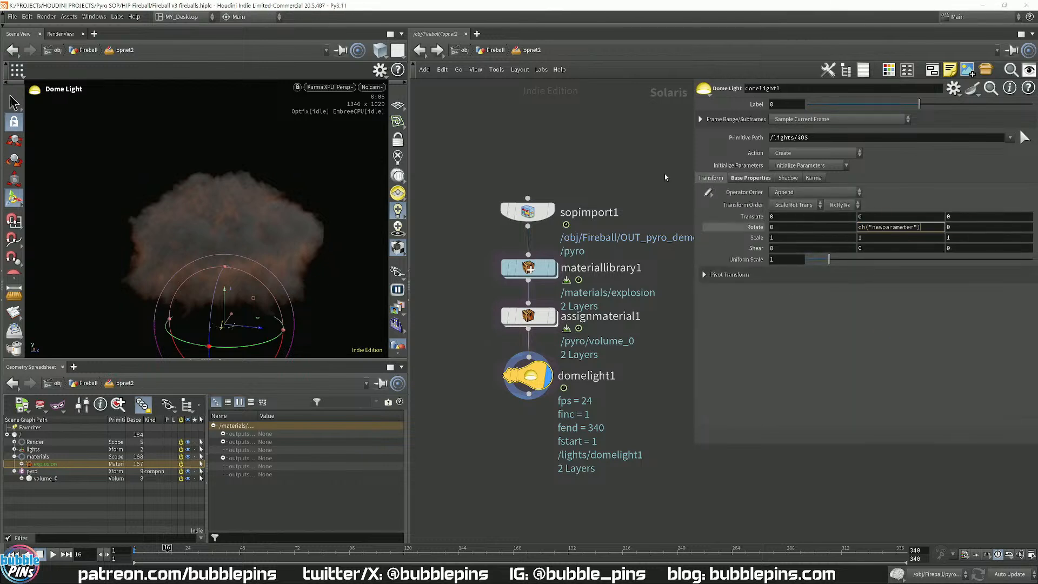
- Rotate the dome light by setting its Label parameter to about 90.3
click(856, 104)
click(971, 117)
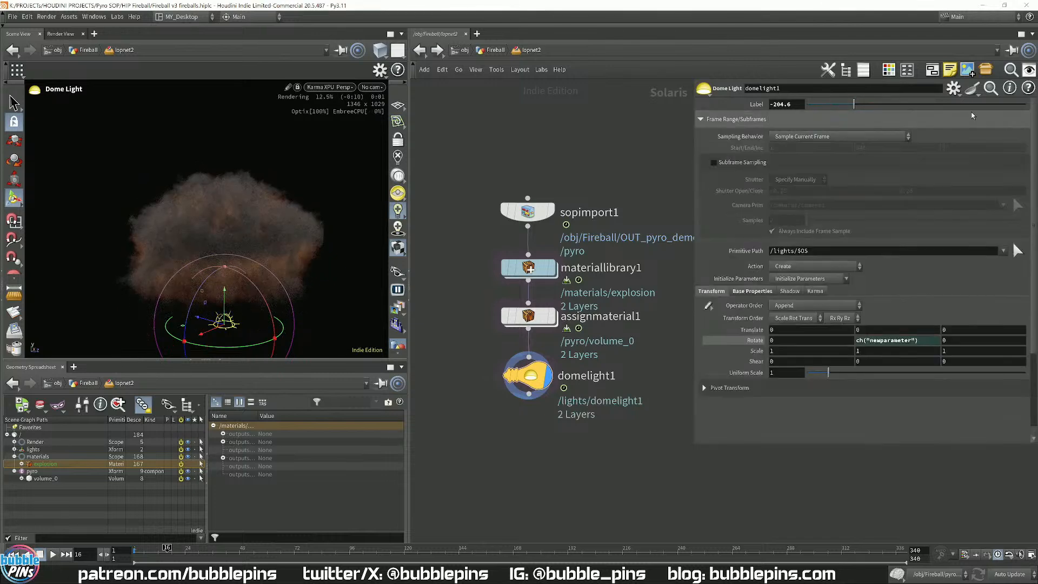
drag(861, 106, 943, 106)
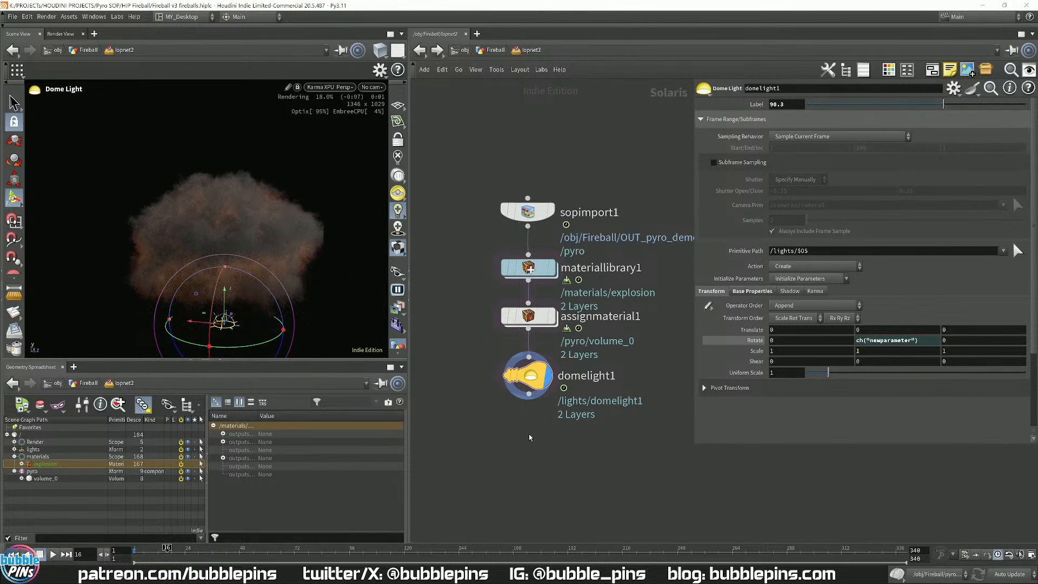
- Add a Karma Render Settings node and connect it after domelight1
key(Tab)
text(kara)
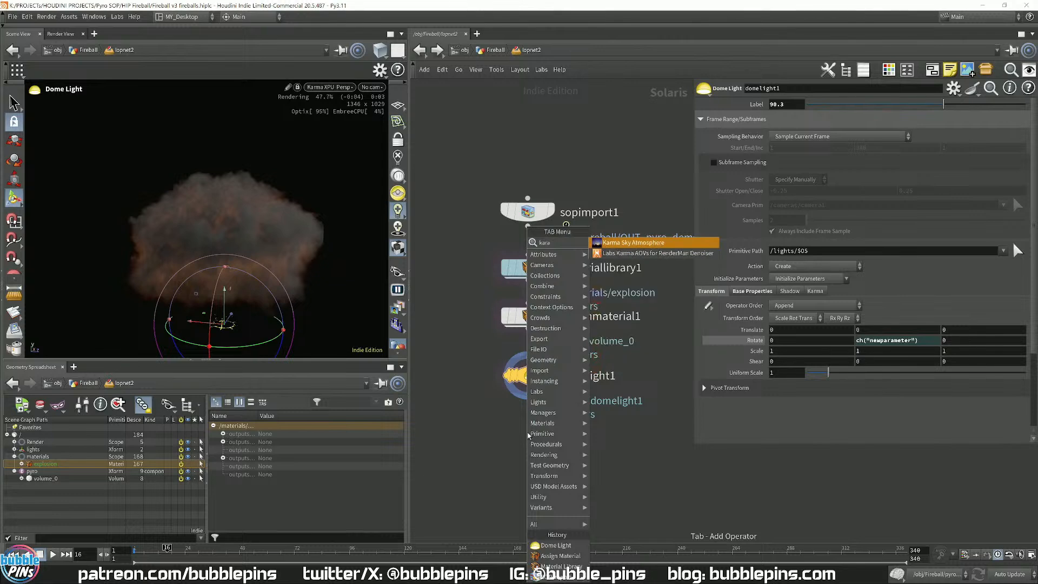
key(BackSpace)
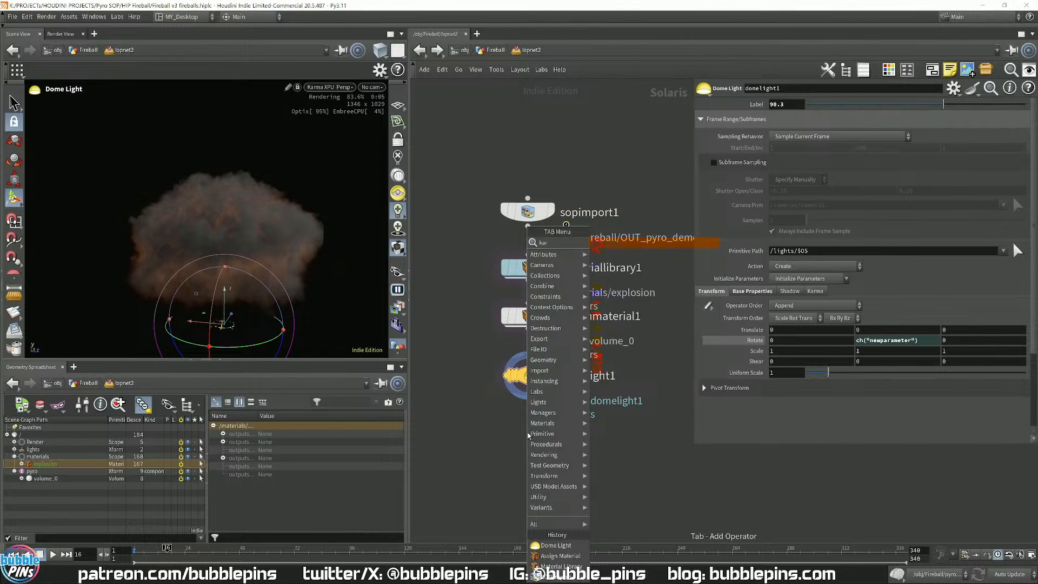
text(ma se)
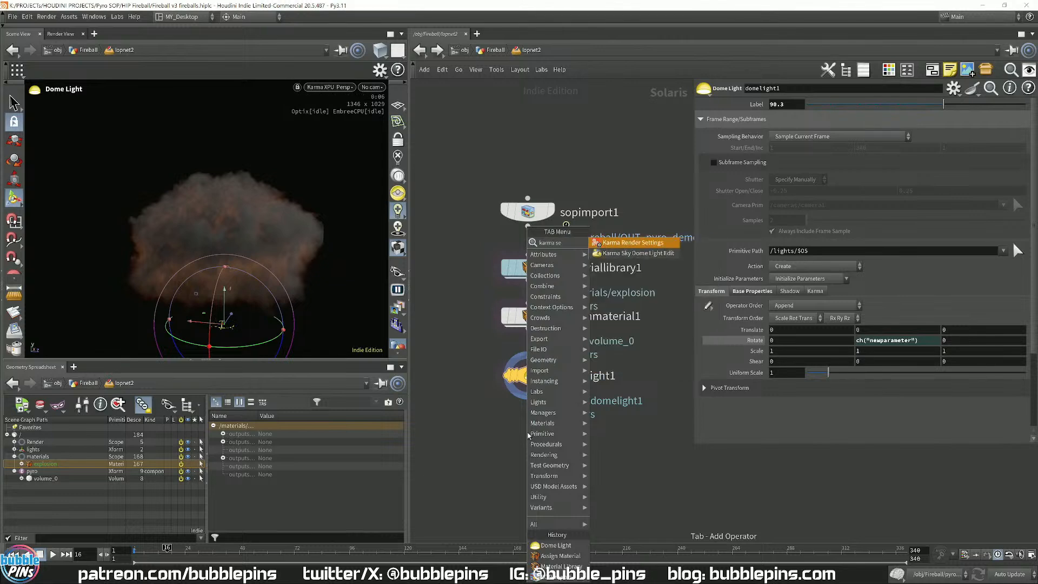
key(Return)
click(528, 394)
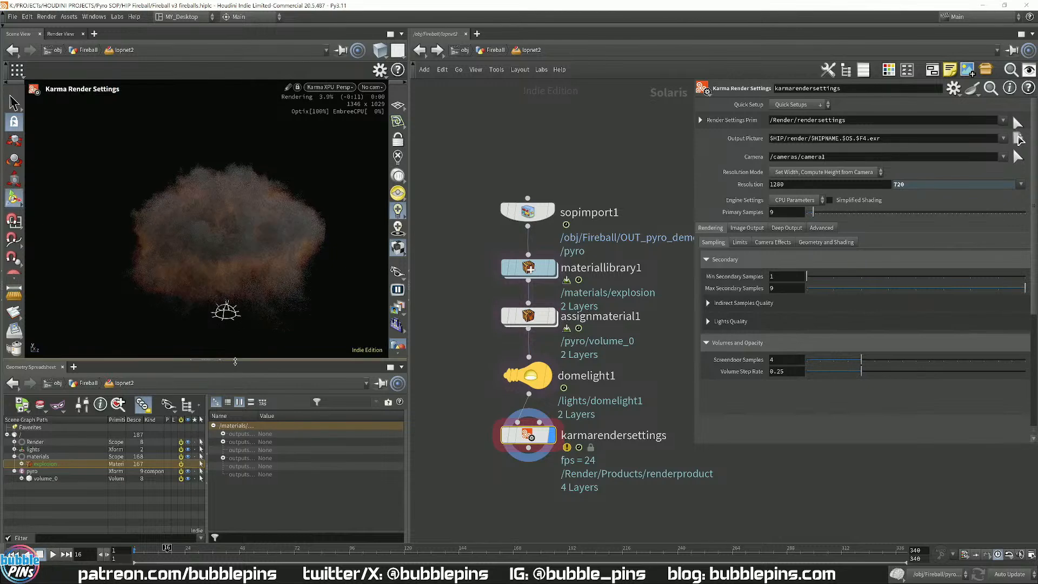
- Enlarge the viewport and switch the Karma engine settings to XPU Parameters
drag(236, 359, 238, 440)
key(space)
drag(284, 252, 269, 268)
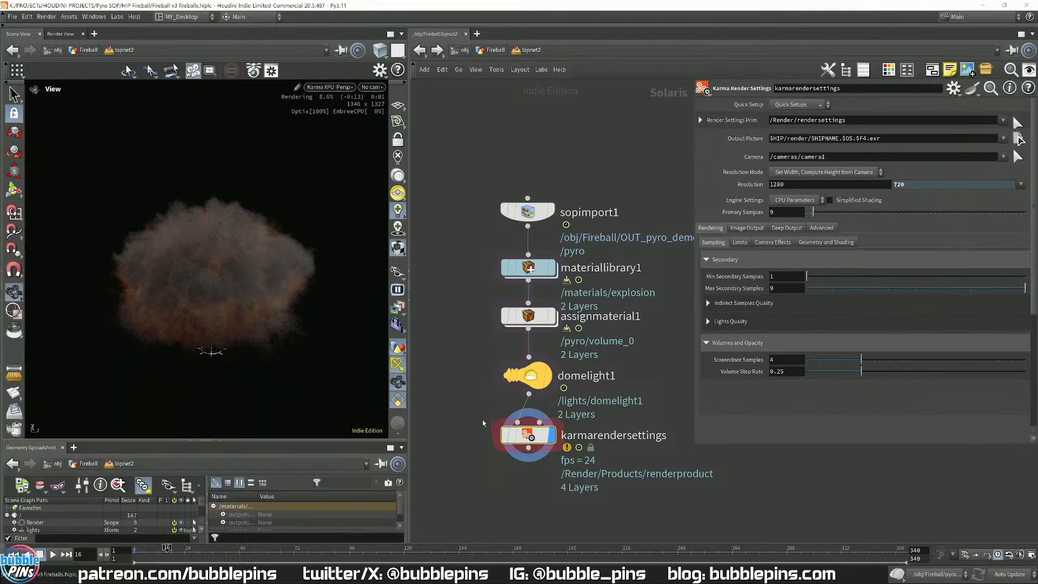
click(795, 200)
click(802, 199)
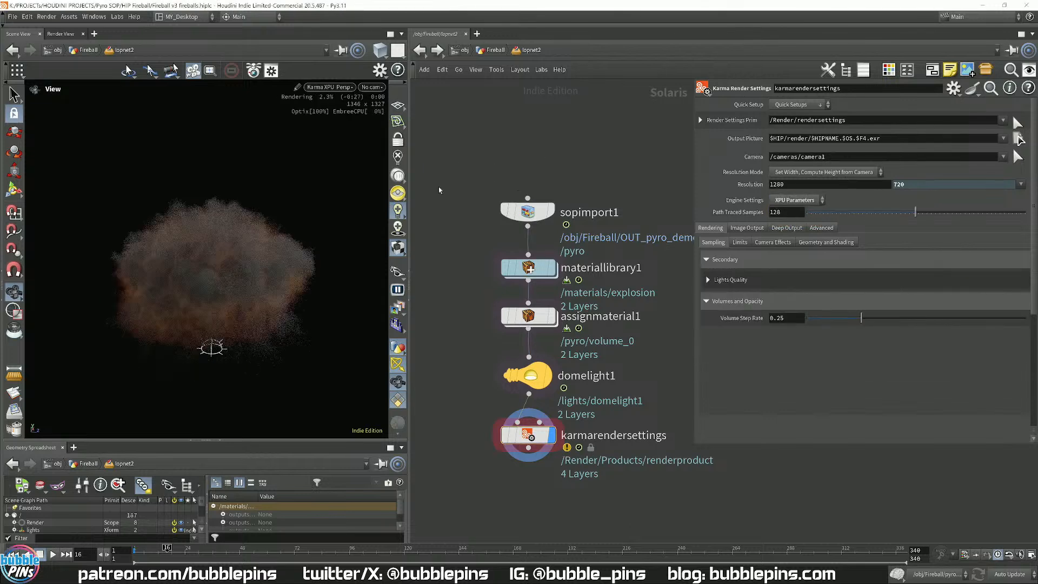
scroll(213, 259, up, 3)
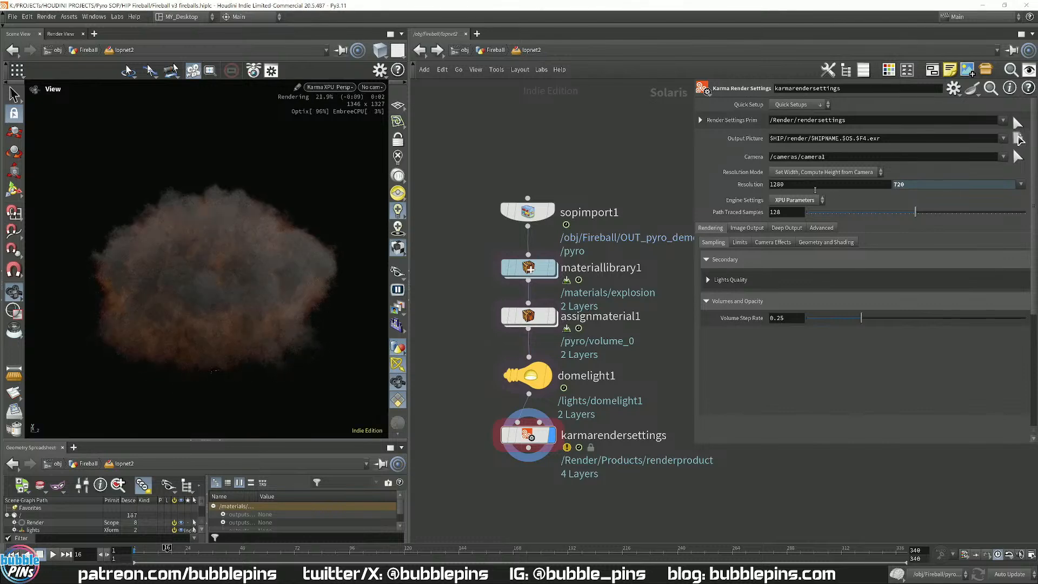
mouse_move(529, 270)
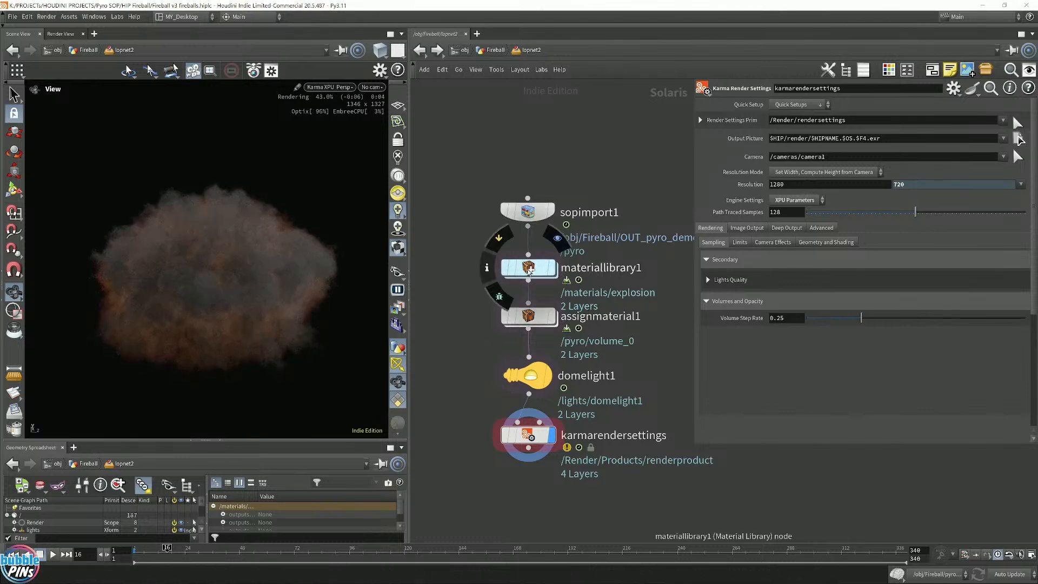
- Open the Karma render settings' parameters in a separate floating window, show its Limits settings, and place it clear of the network
right_click(529, 435)
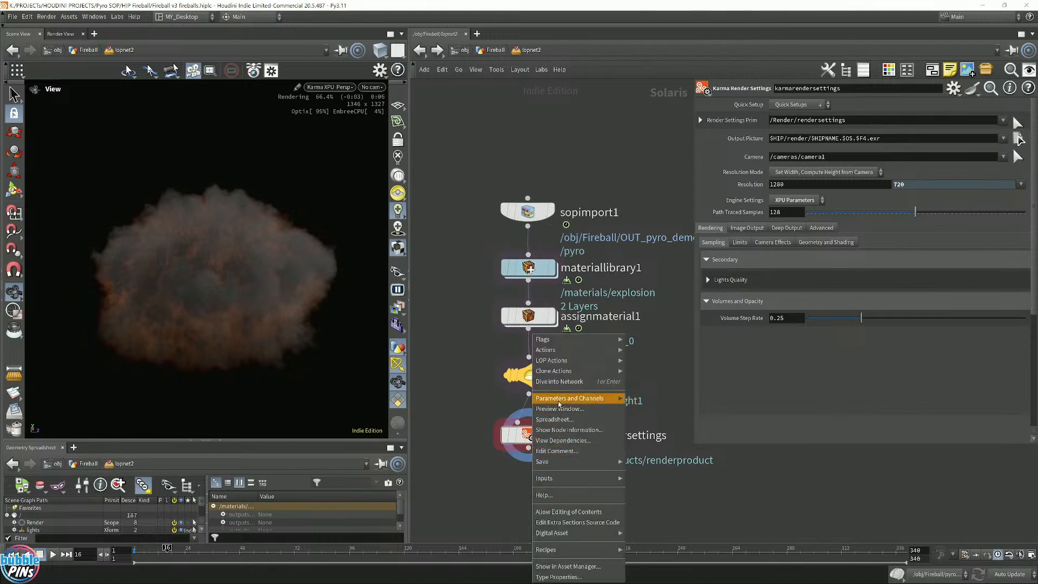
mouse_move(620, 400)
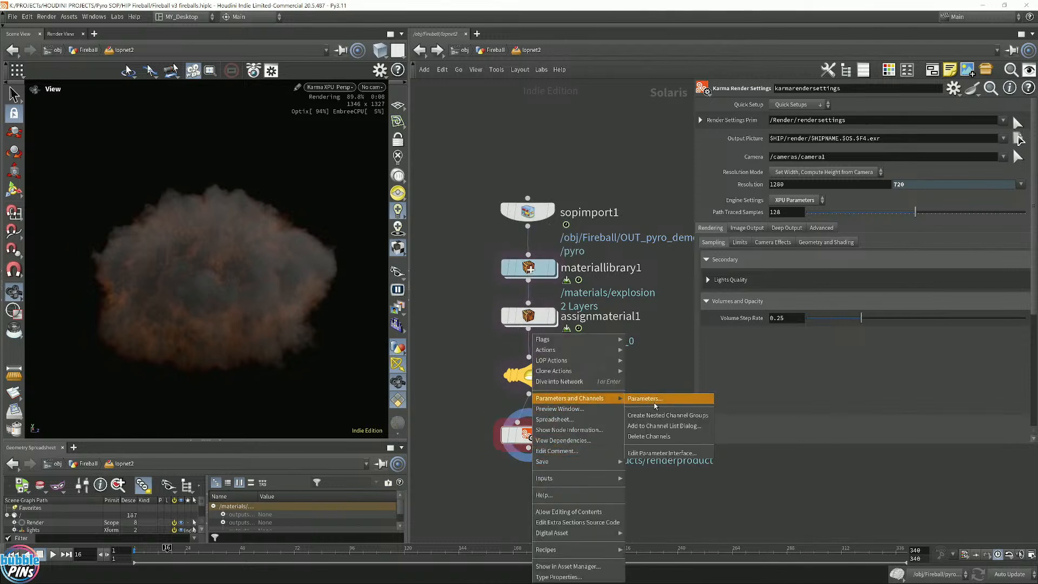
click(655, 400)
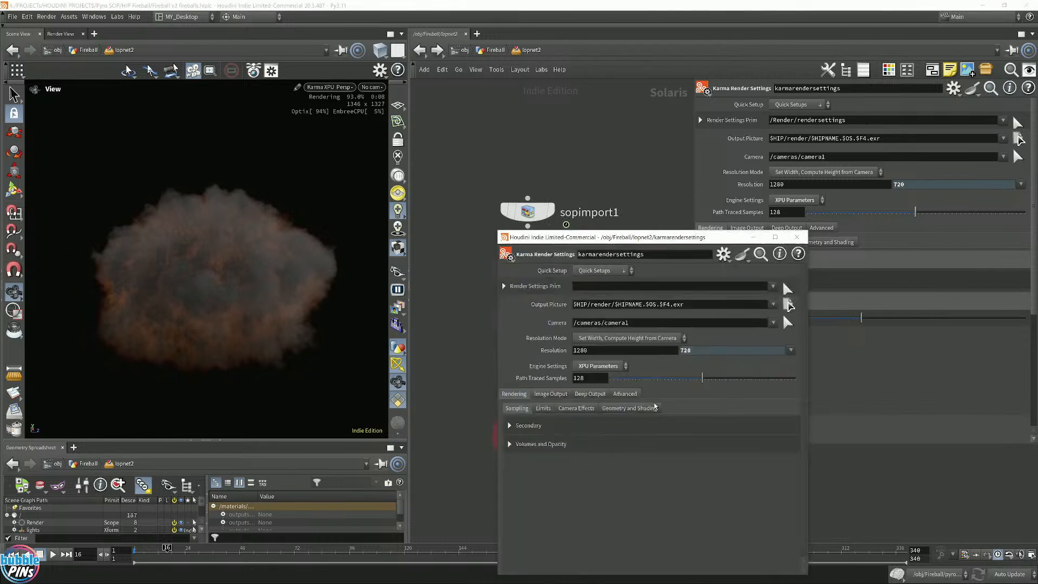
click(543, 409)
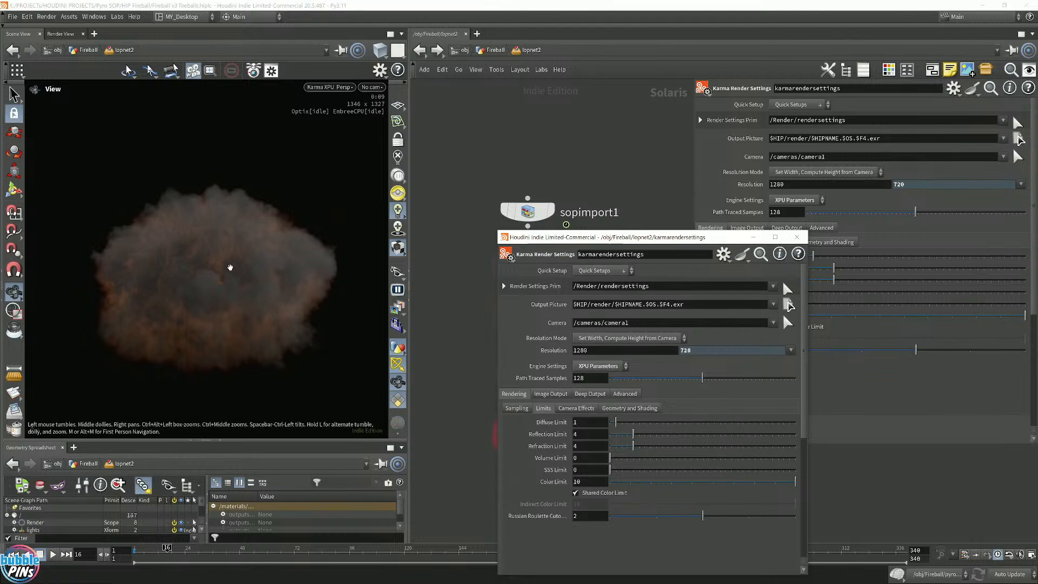
mouse_move(229, 265)
mouse_down()
mouse_move(221, 278)
mouse_move(222, 260)
mouse_up()
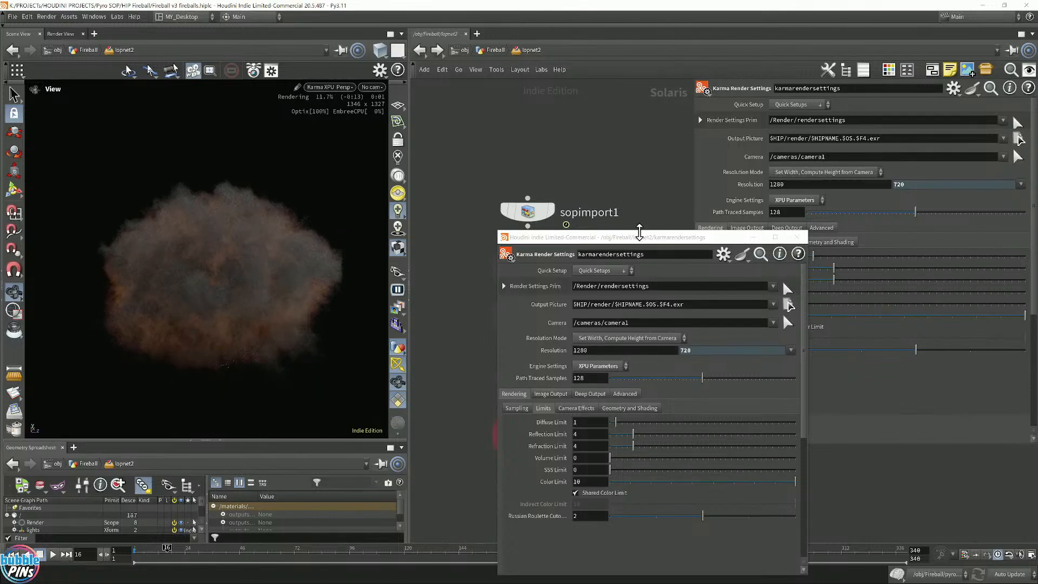
drag(635, 237, 859, 246)
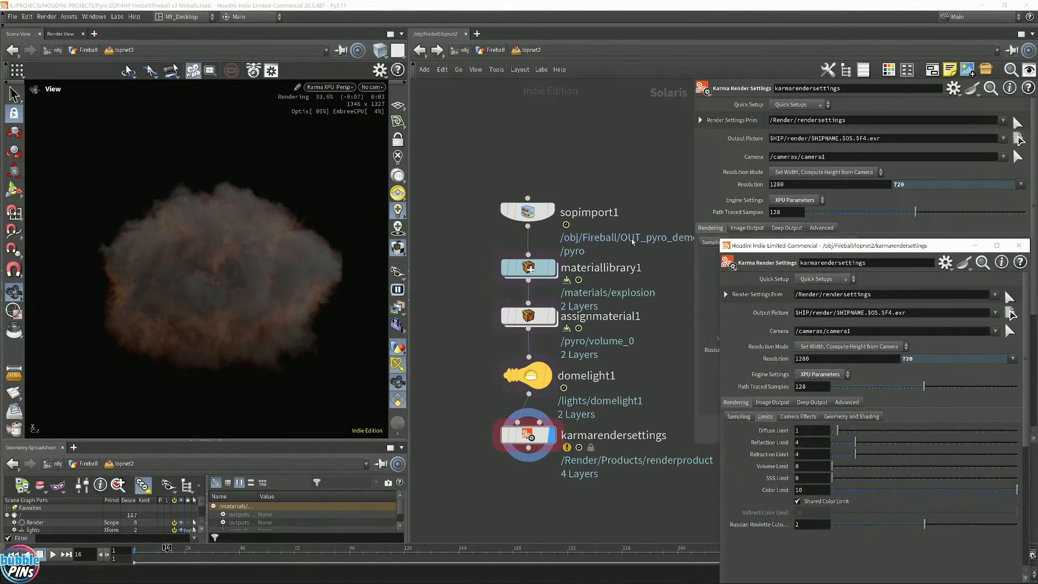
- Go inside the explosion material in materiallibrary1 and open the Scatter settings of kma_pyroshader1
double_click(529, 267)
double_click(513, 291)
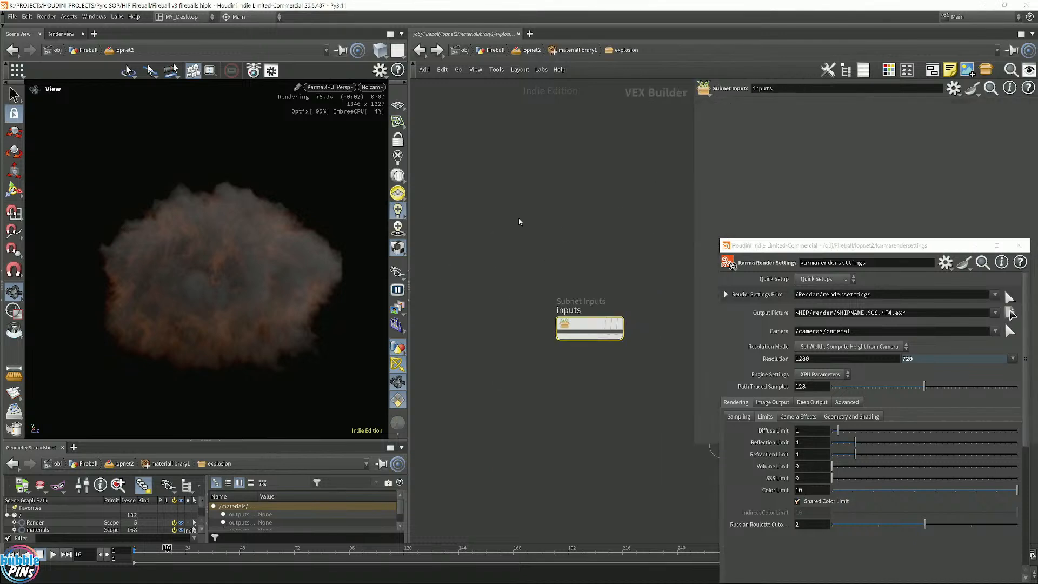
middle_drag(641, 254, 428, 215)
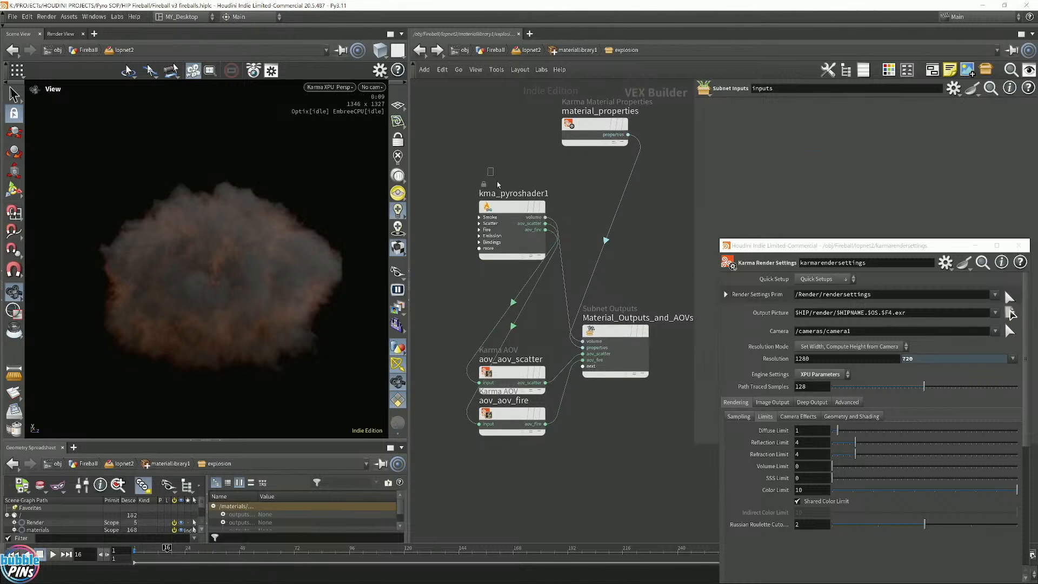
drag(487, 168, 512, 216)
middle_drag(526, 153, 508, 157)
drag(790, 249, 387, 404)
click(732, 104)
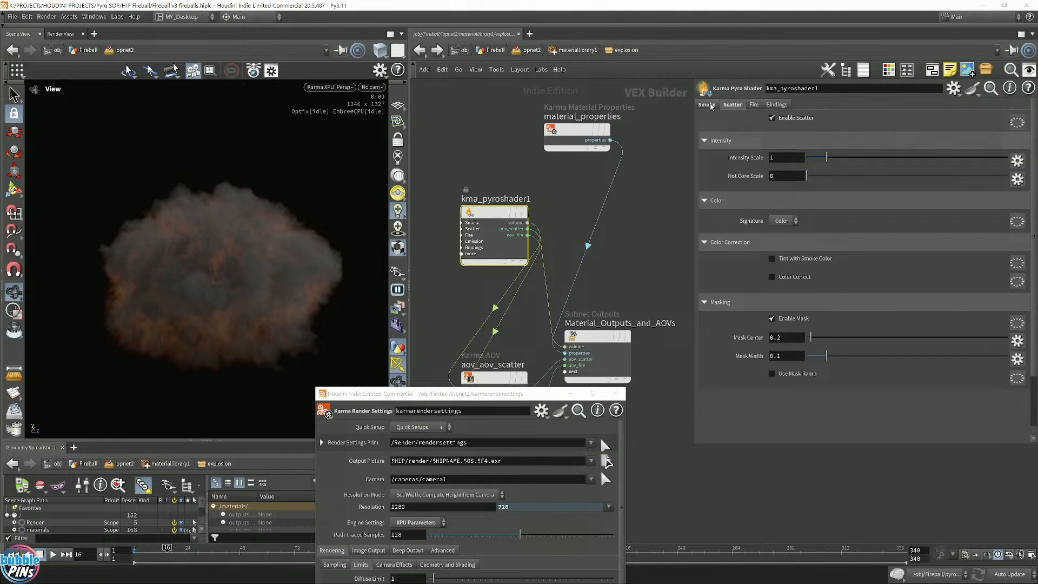
click(754, 107)
click(732, 106)
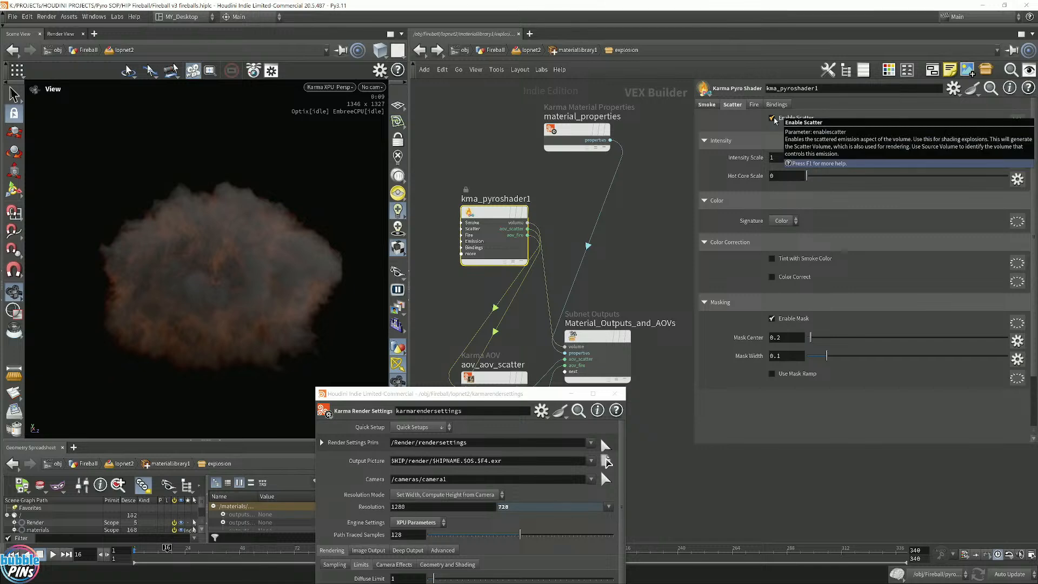
- Switch the pyro shader's Enable Scatter and scatter Enable Mask options off and back on in turn to compare the fireball's look
click(772, 118)
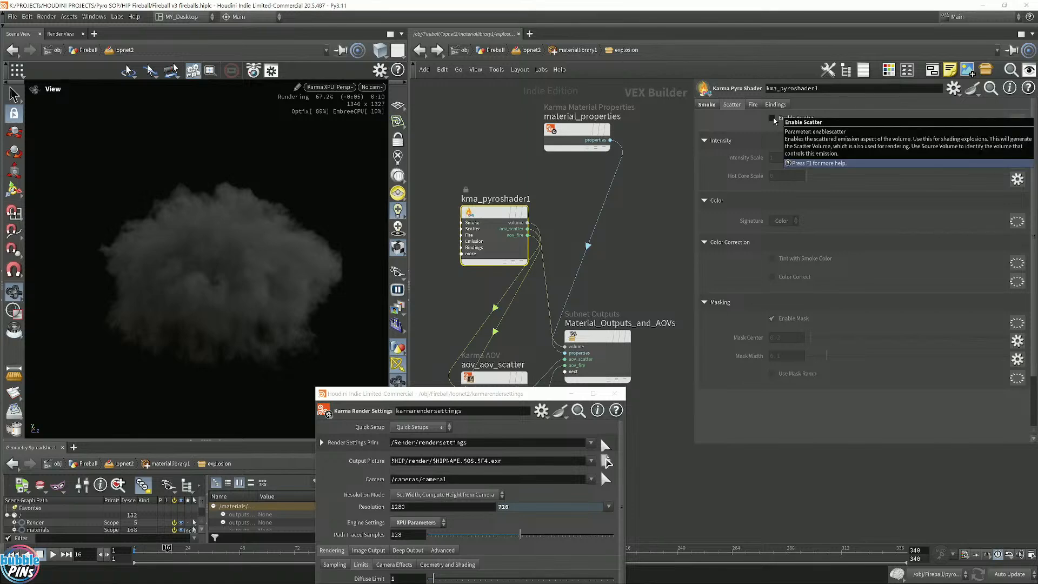
click(771, 119)
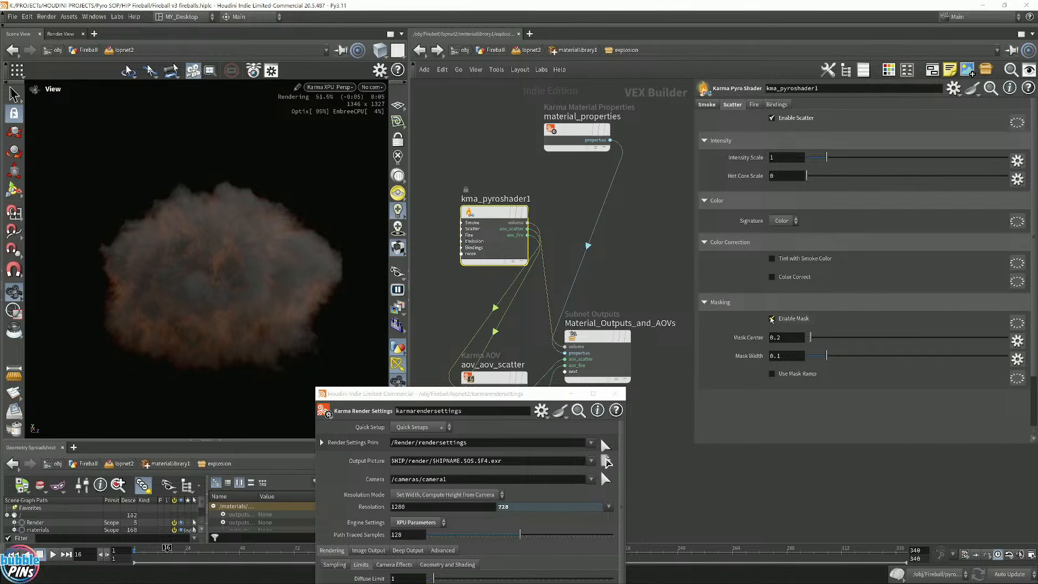
click(771, 319)
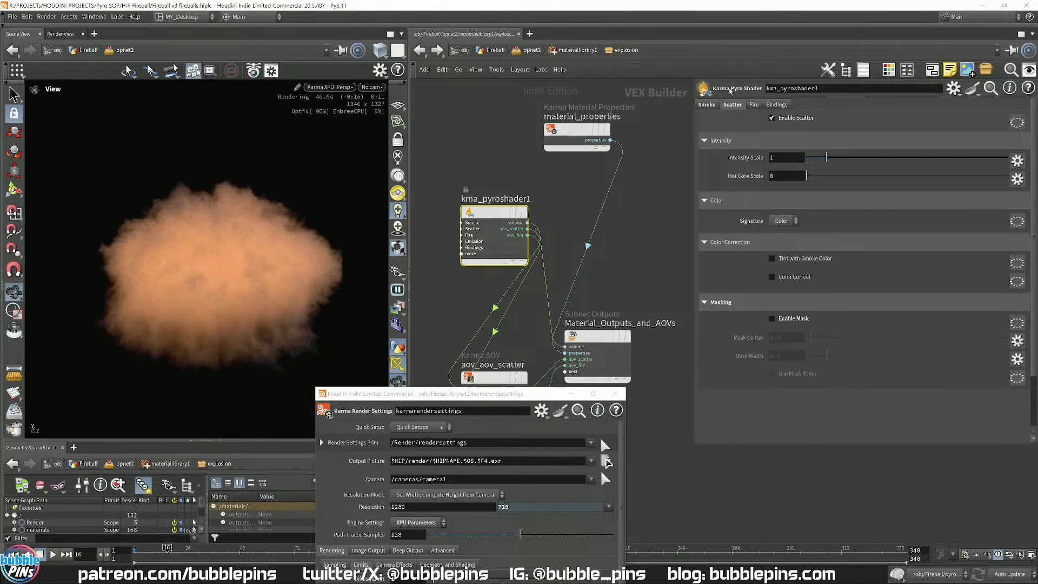
click(775, 106)
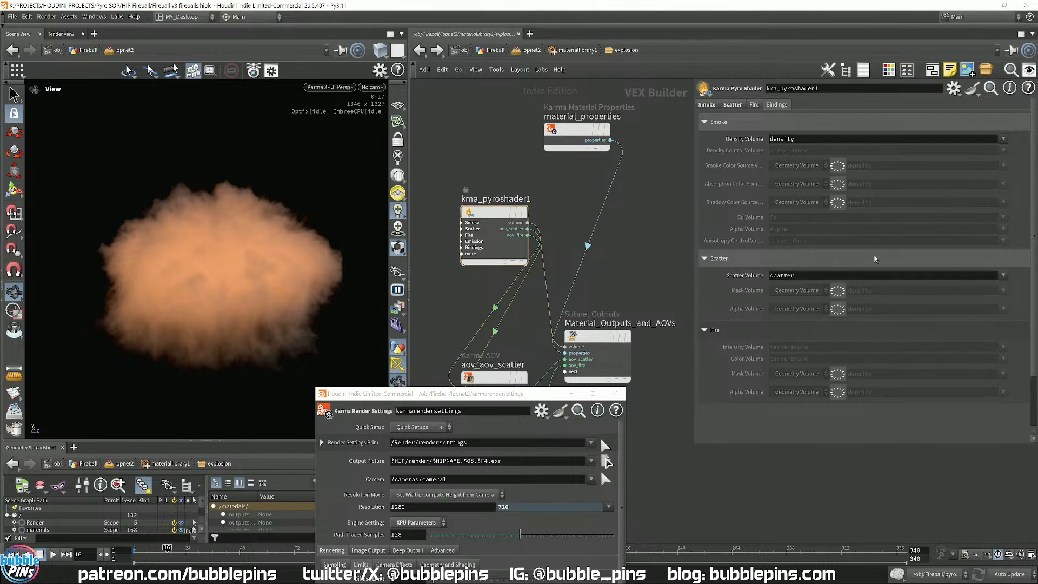
click(732, 107)
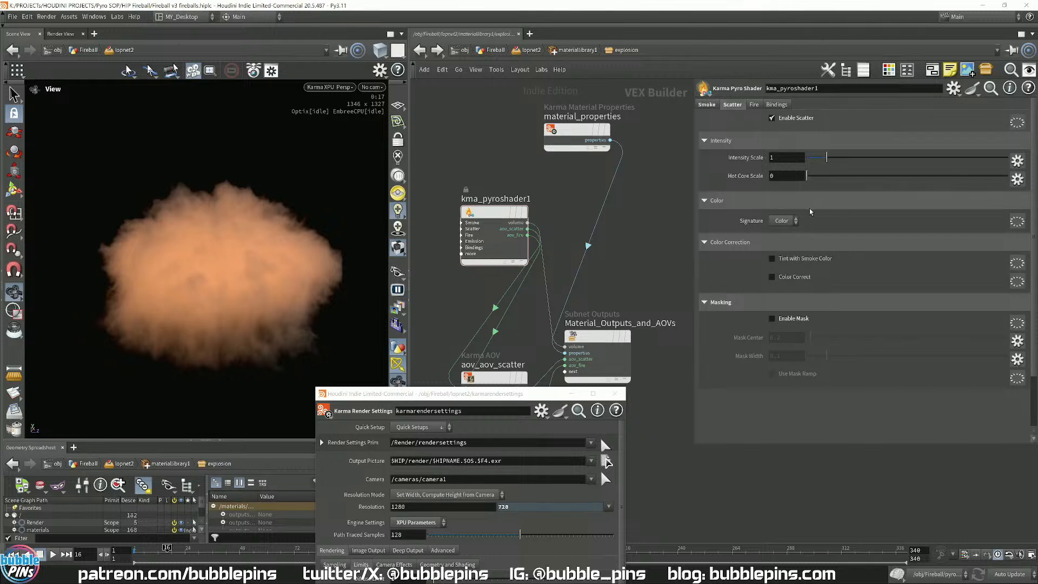
click(772, 320)
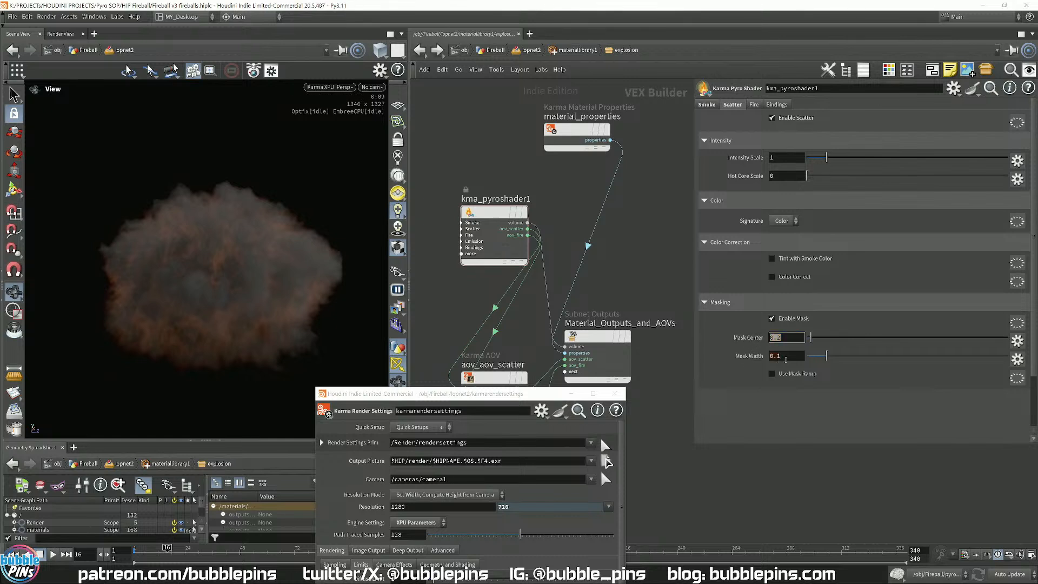
- Set the scatter Mask Width of the pyro shader to 1
click(788, 356)
click(787, 356)
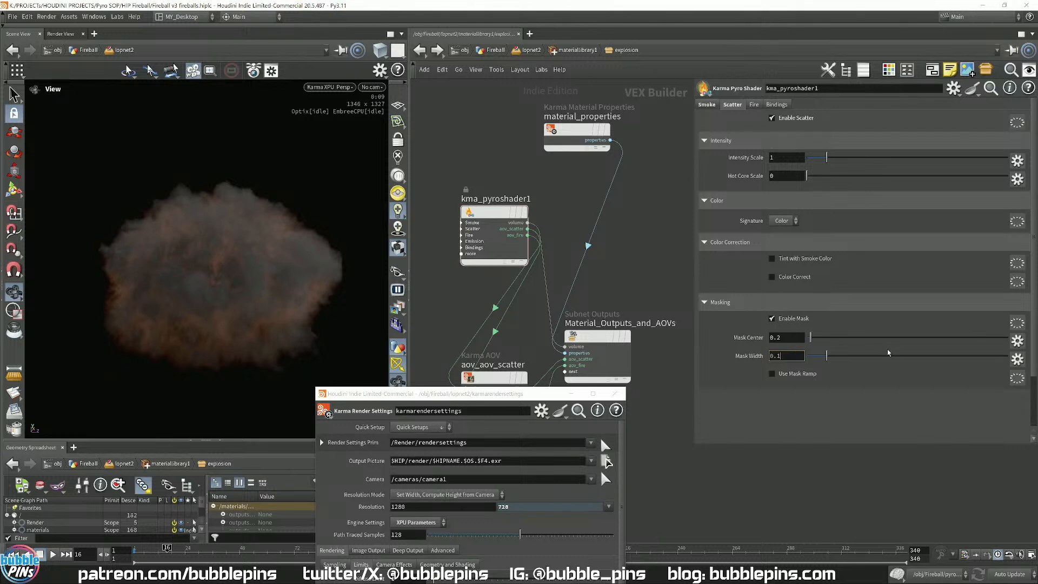
click(998, 357)
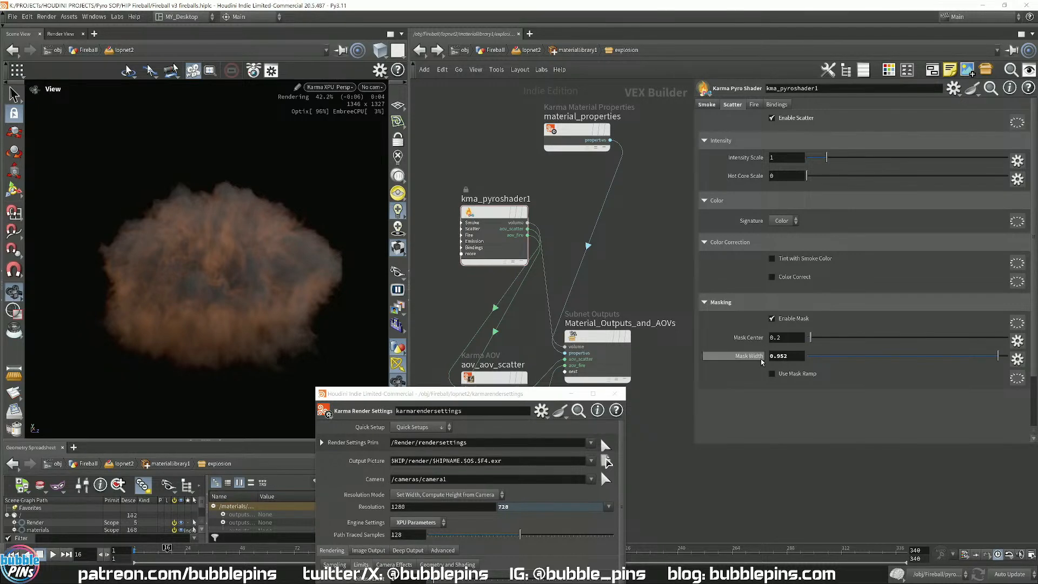
drag(999, 358, 1019, 361)
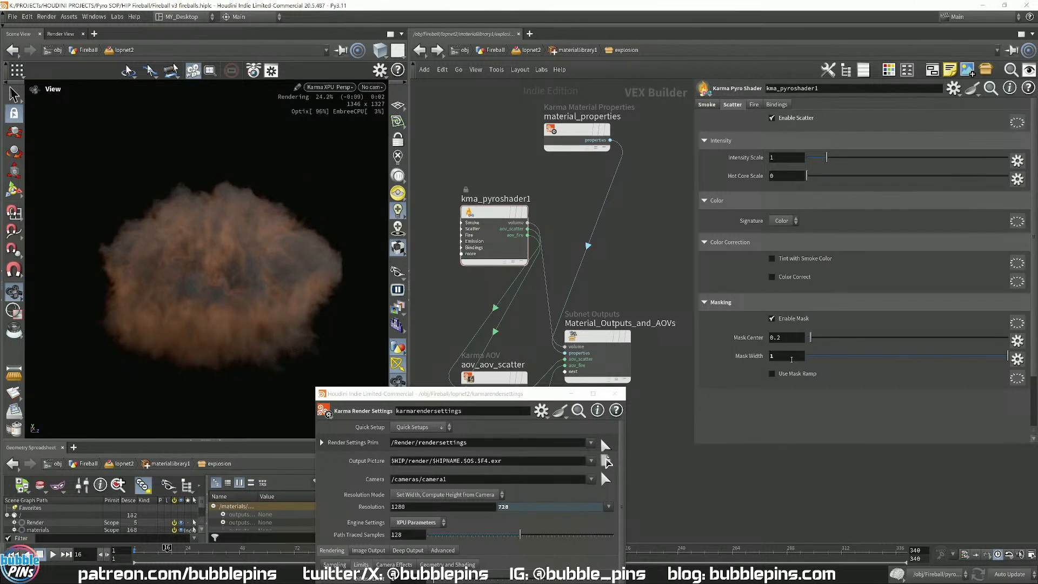
- Try several scatter Mask Center values, including 3.86 and 0.28, and settle on 0.41
drag(810, 337, 883, 340)
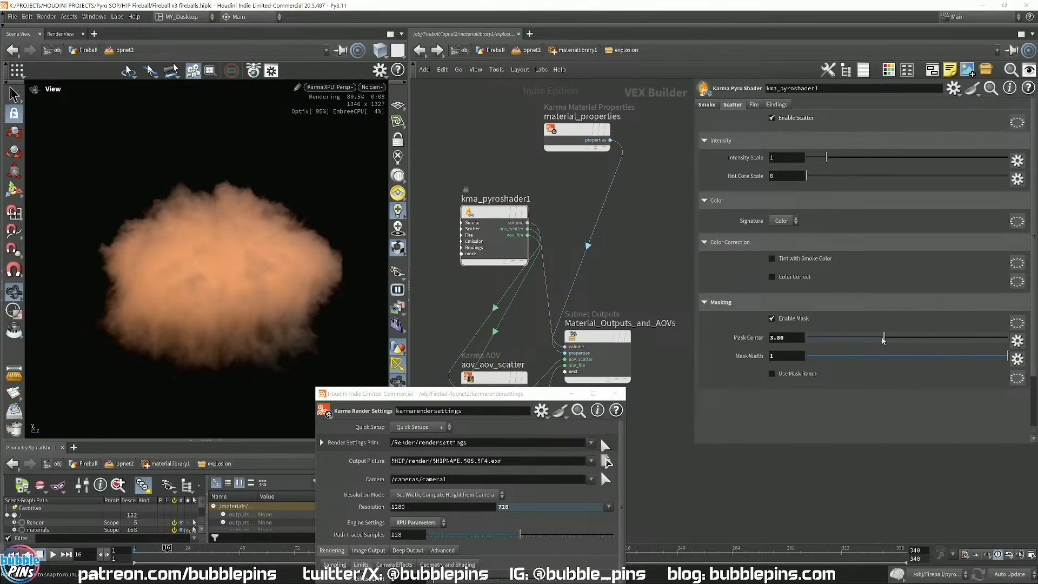
click(795, 338)
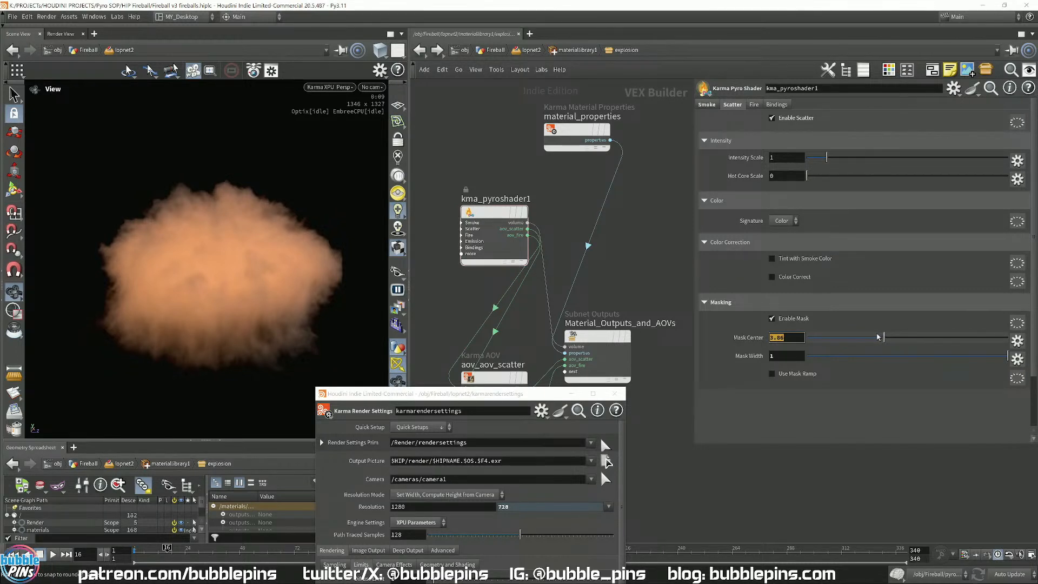
drag(877, 337, 811, 342)
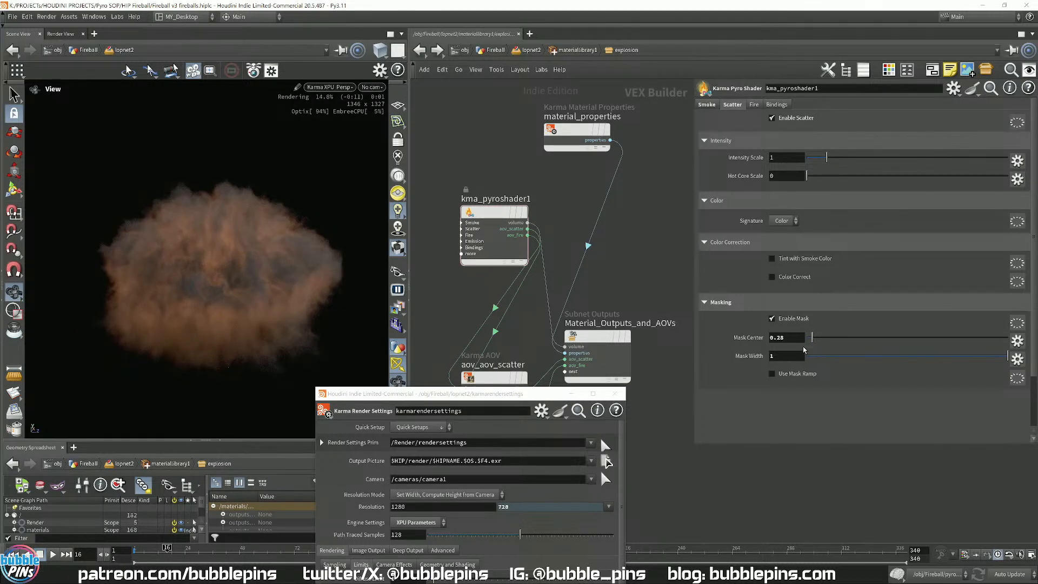
drag(811, 339, 814, 342)
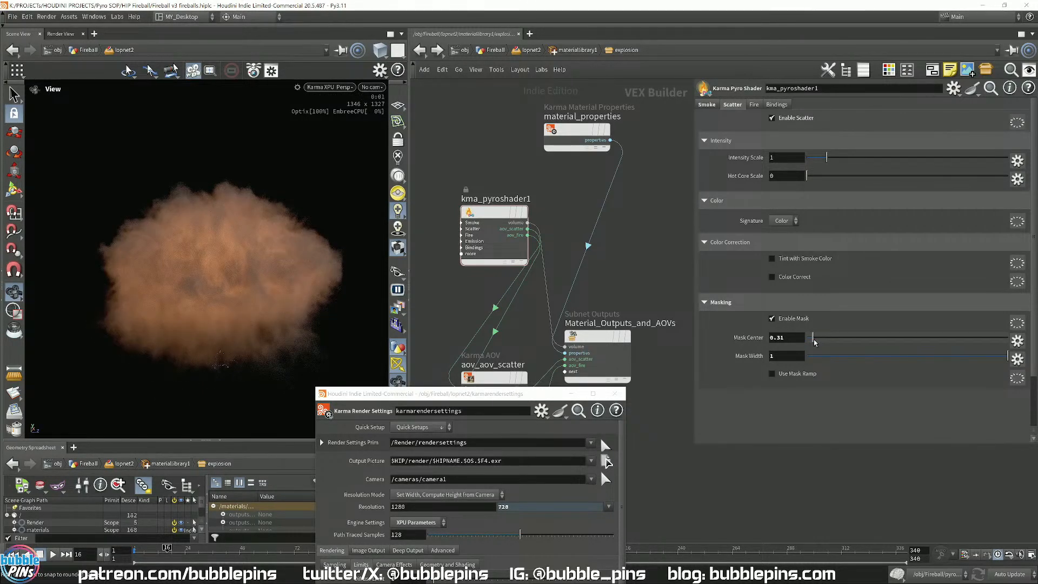
click(789, 338)
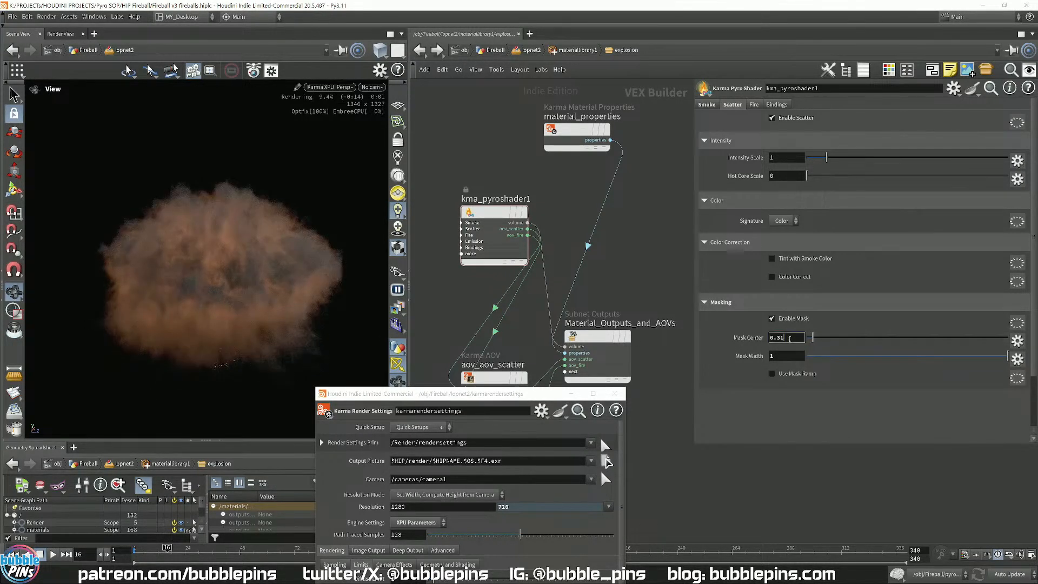
scroll(790, 339, up, 1)
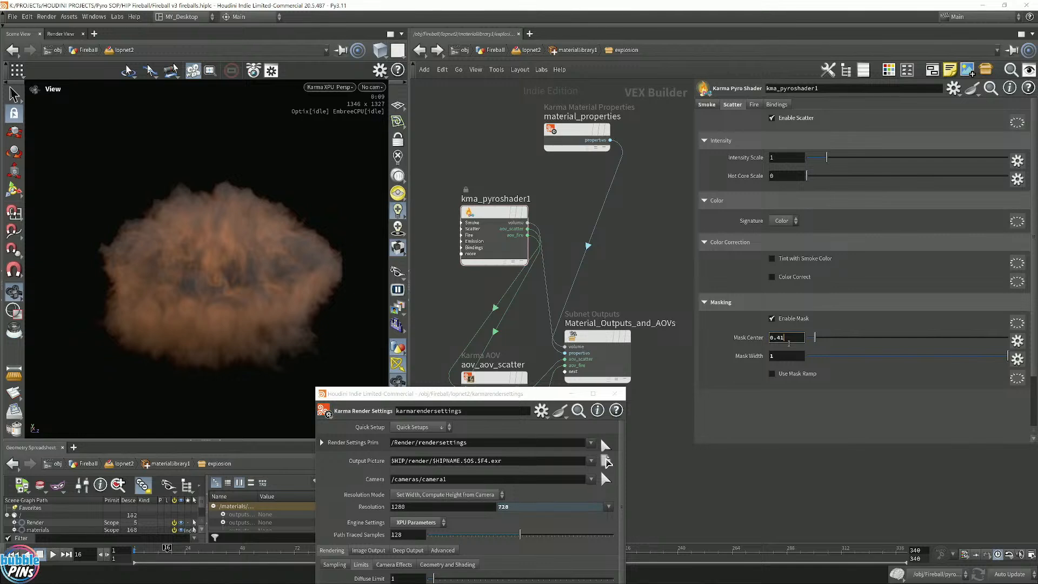
- Try a smoke Density Scale of 10 on the pyro shader, and settle on 3
click(706, 104)
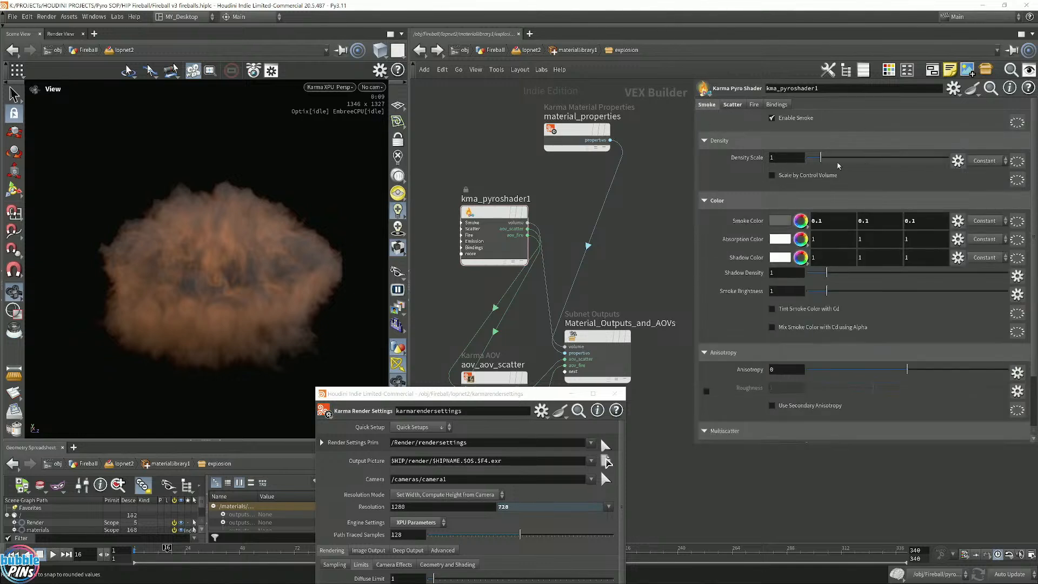
click(786, 157)
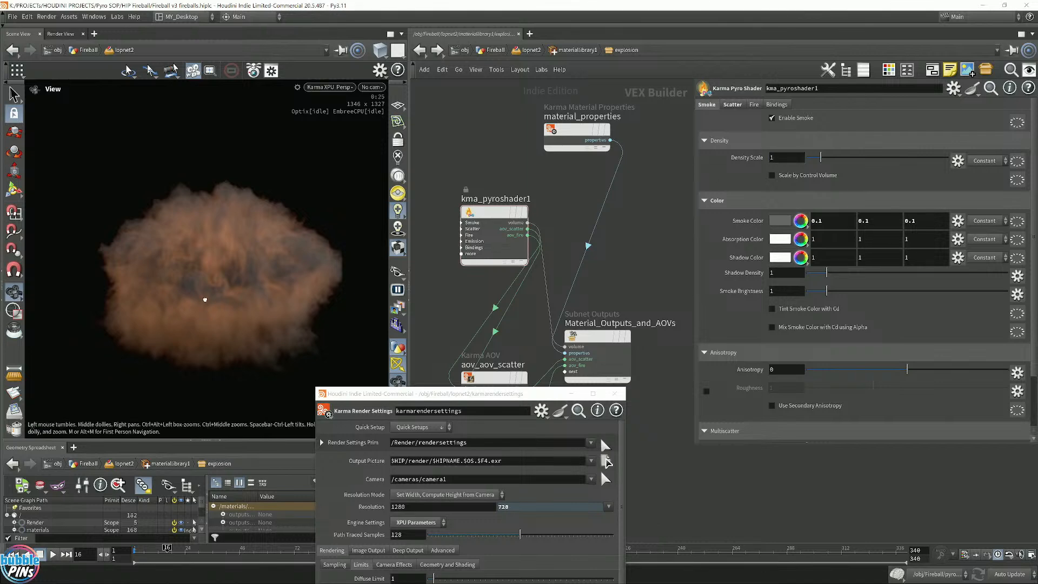
mouse_move(204, 299)
mouse_down()
mouse_move(170, 300)
mouse_move(204, 311)
mouse_up()
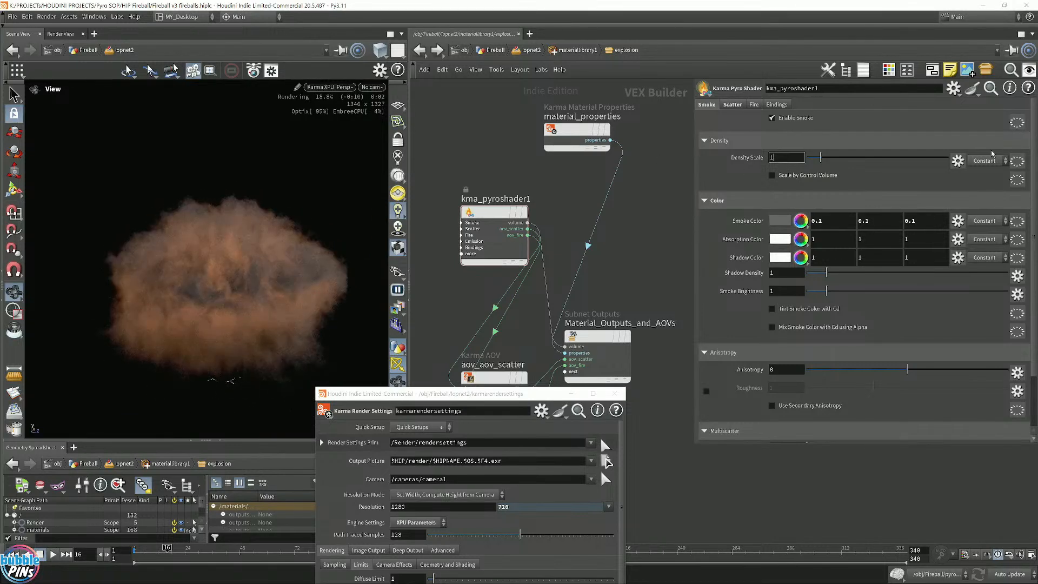
text(0)
key(Return)
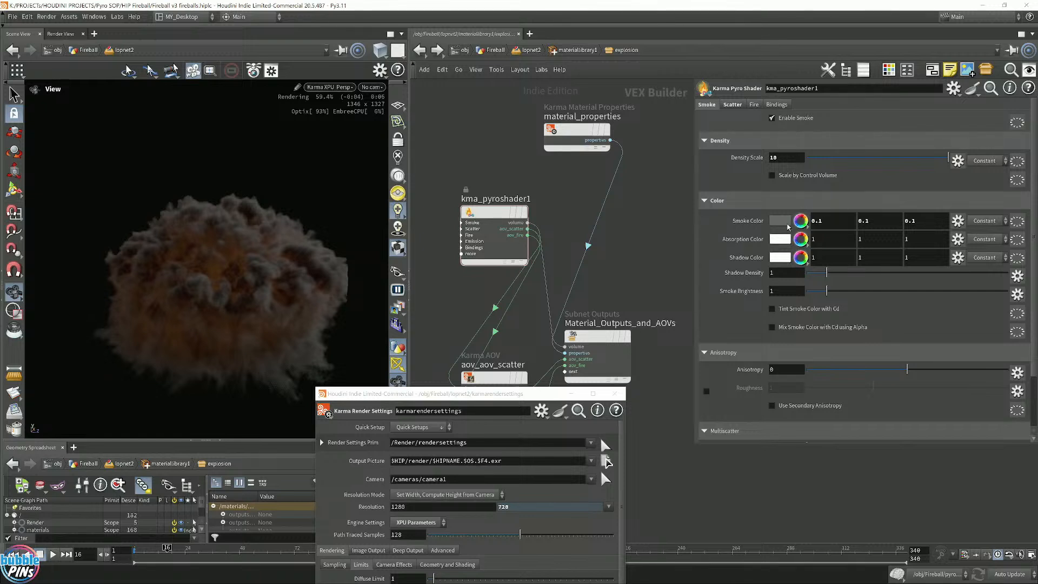
click(772, 158)
text(3)
key(Return)
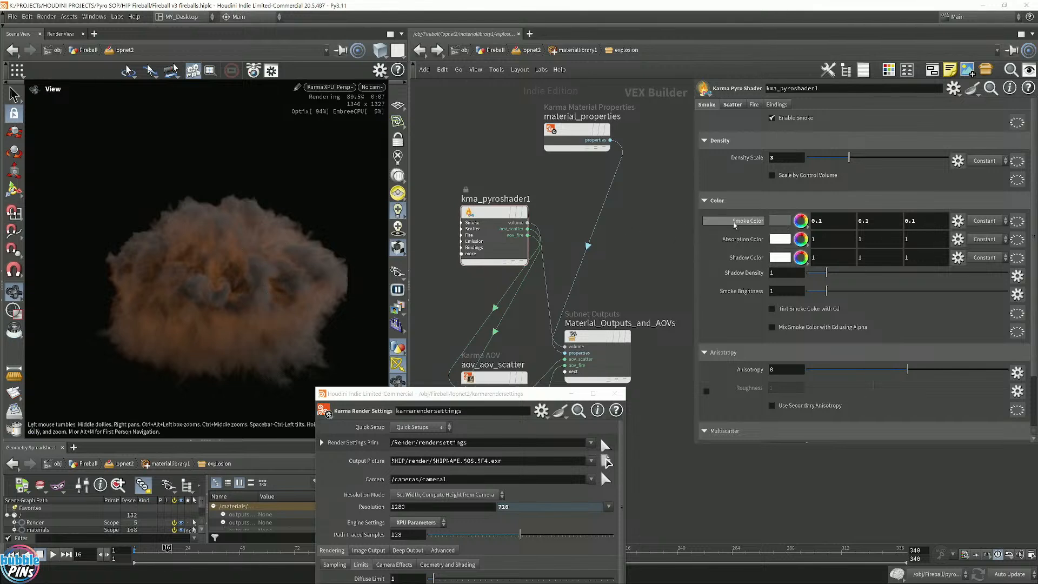
- Set the pyro shader's Smoke Color to pure green (0, 1, 0)
click(779, 220)
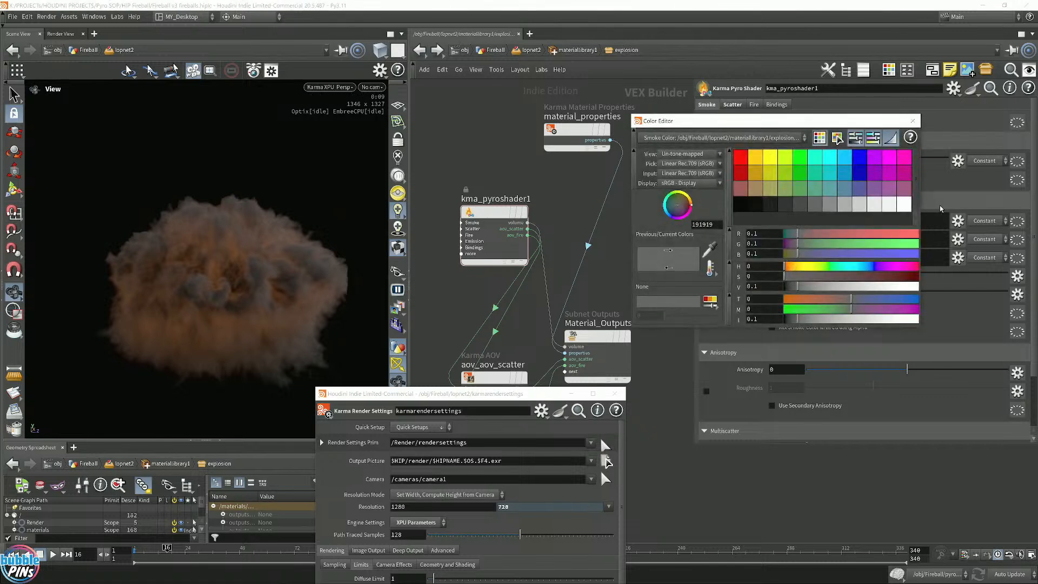
click(800, 158)
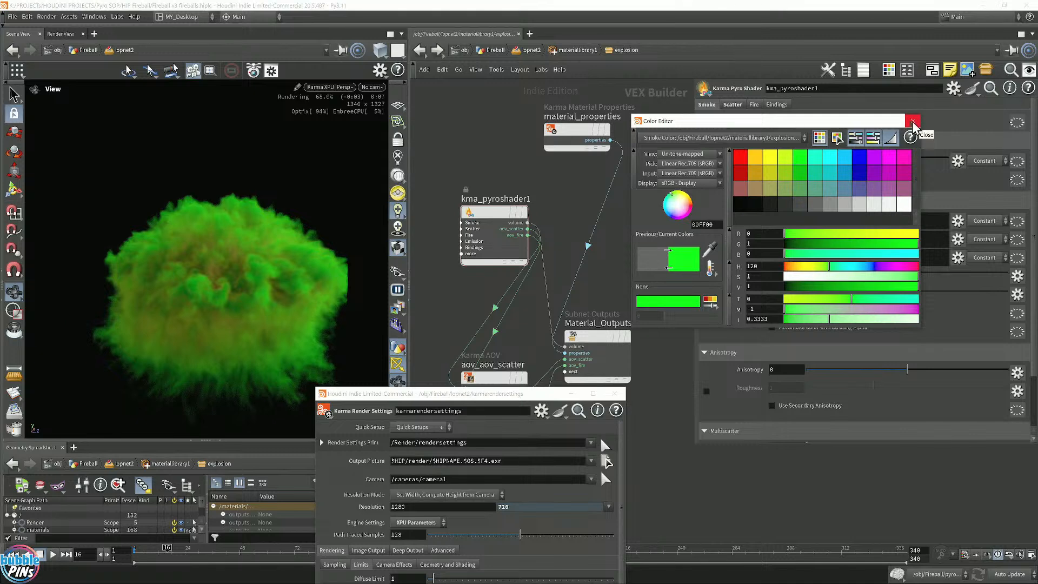
click(912, 122)
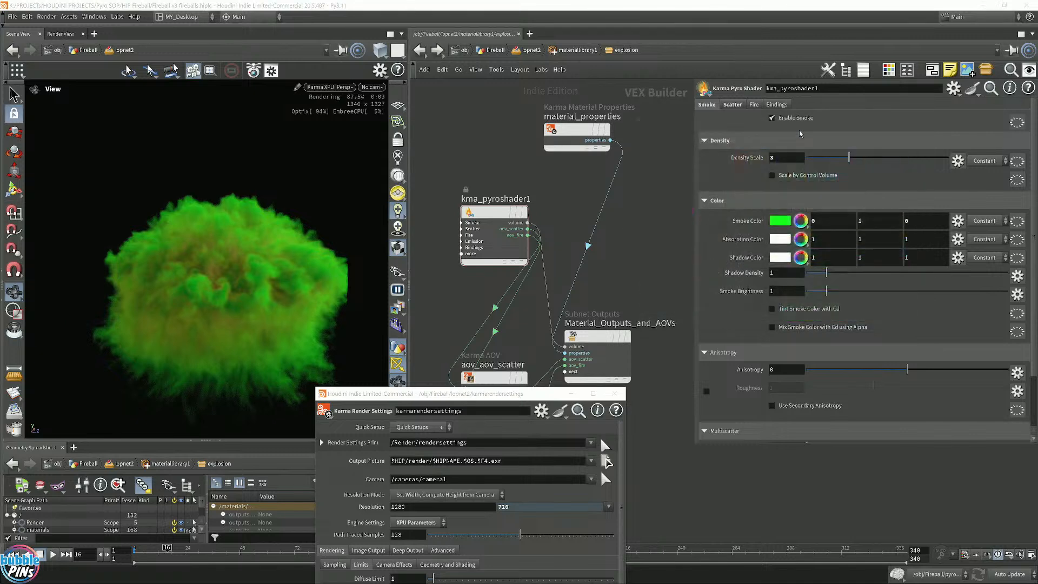
- Change the Smoke Color to a muted dark green (0.075, 0.3, 0.075)
click(740, 105)
click(707, 105)
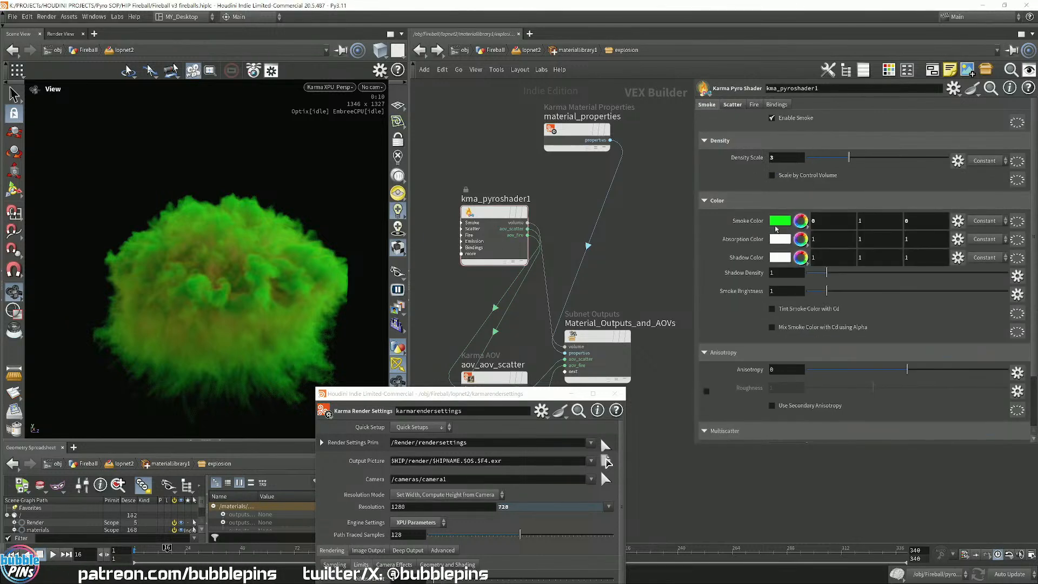
click(777, 225)
click(800, 188)
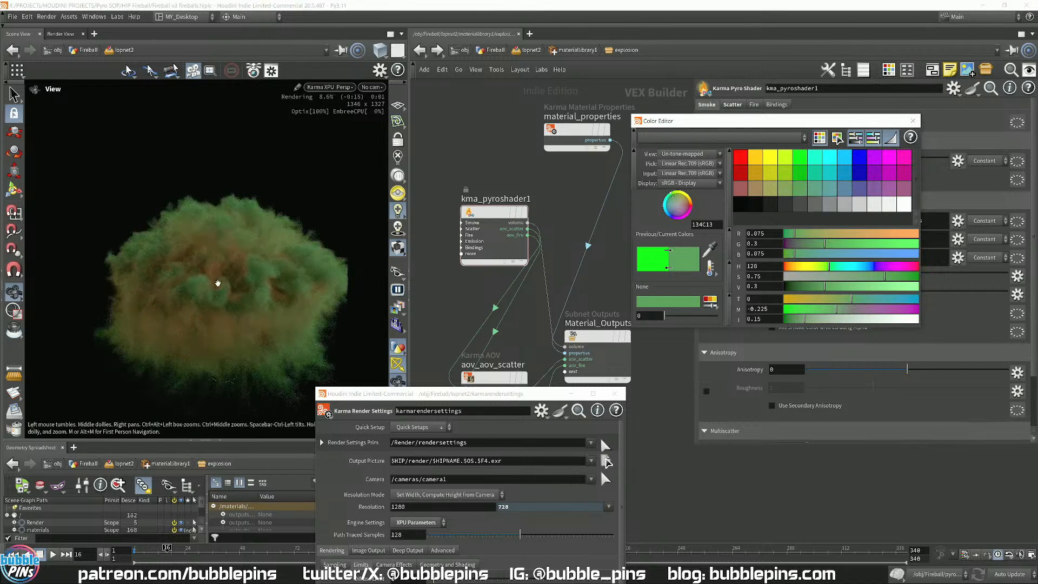
- Set the Smoke Color back to pure green (0, 1, 0) and close the color editor
click(798, 159)
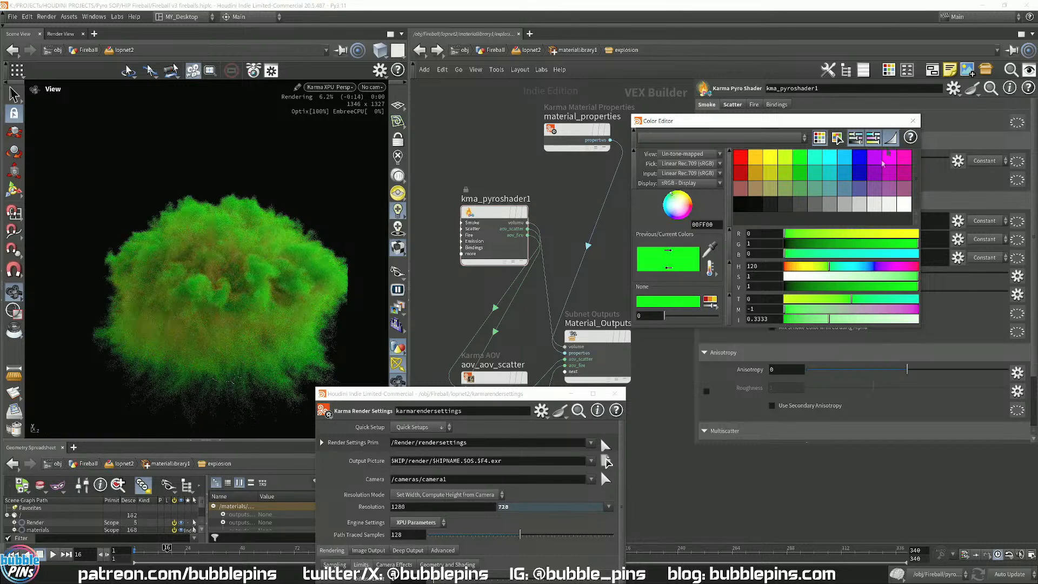
click(912, 121)
- Try several scatter Hot Core Scale values on the pyro shader, including 10, 4.78 and 2.22
click(731, 104)
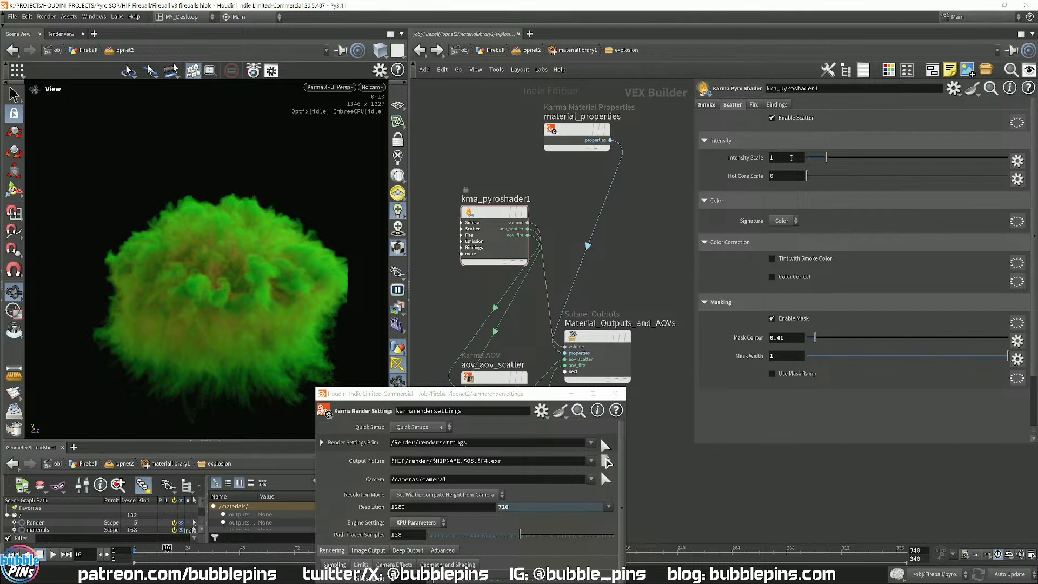
click(787, 180)
text(10)
key(Return)
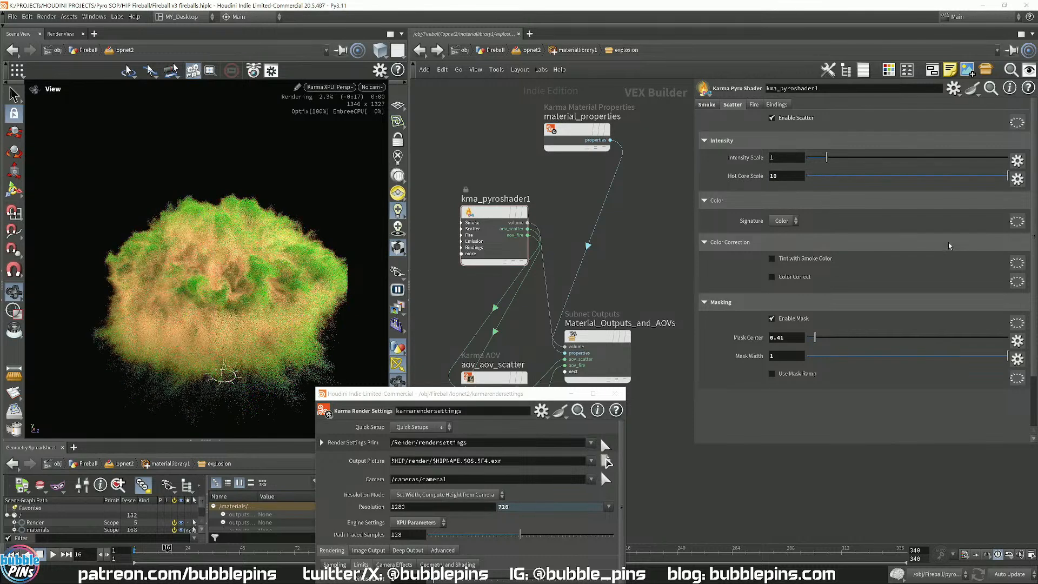
click(903, 177)
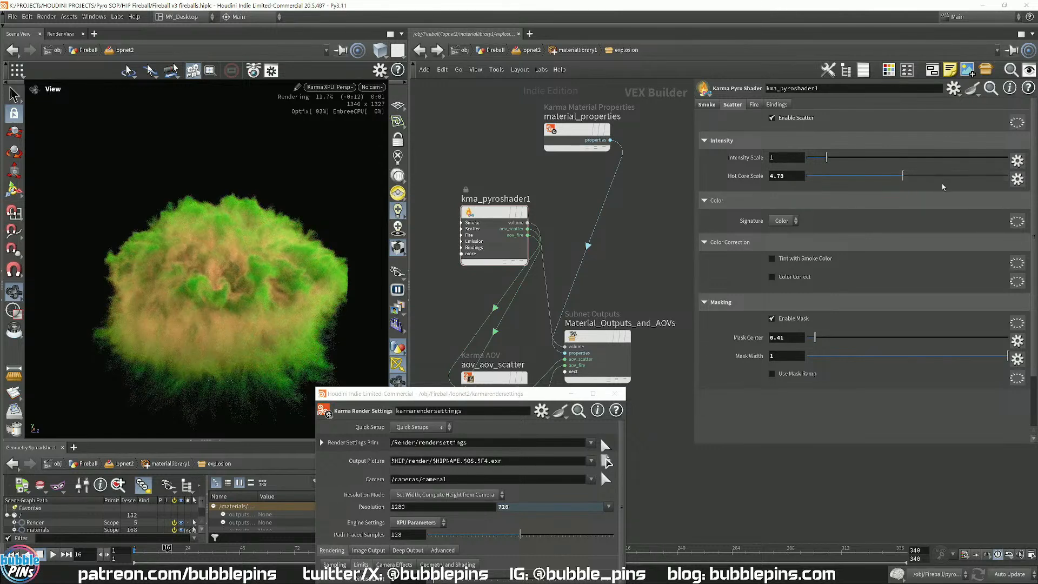
click(852, 178)
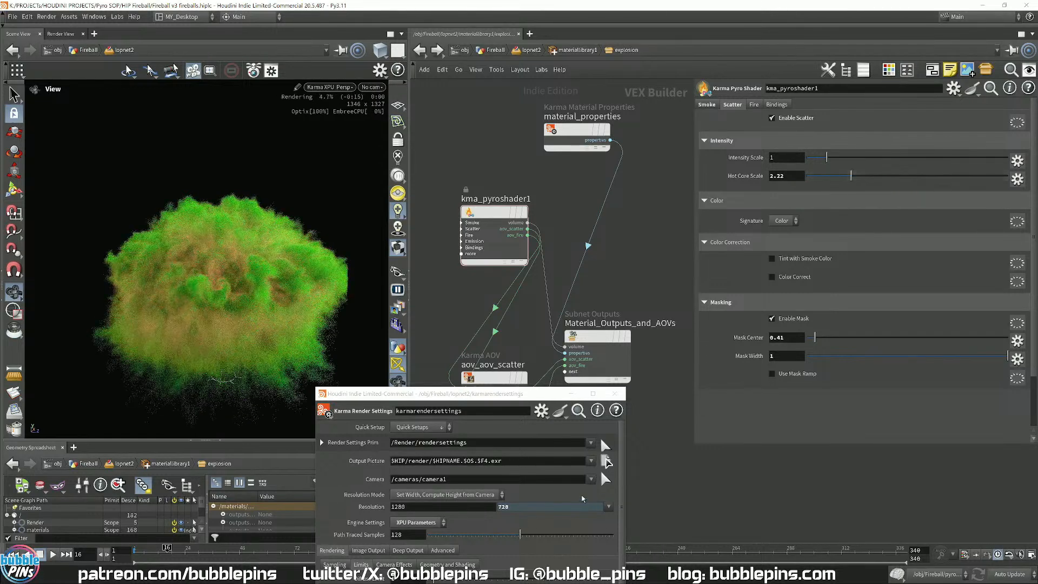
click(787, 157)
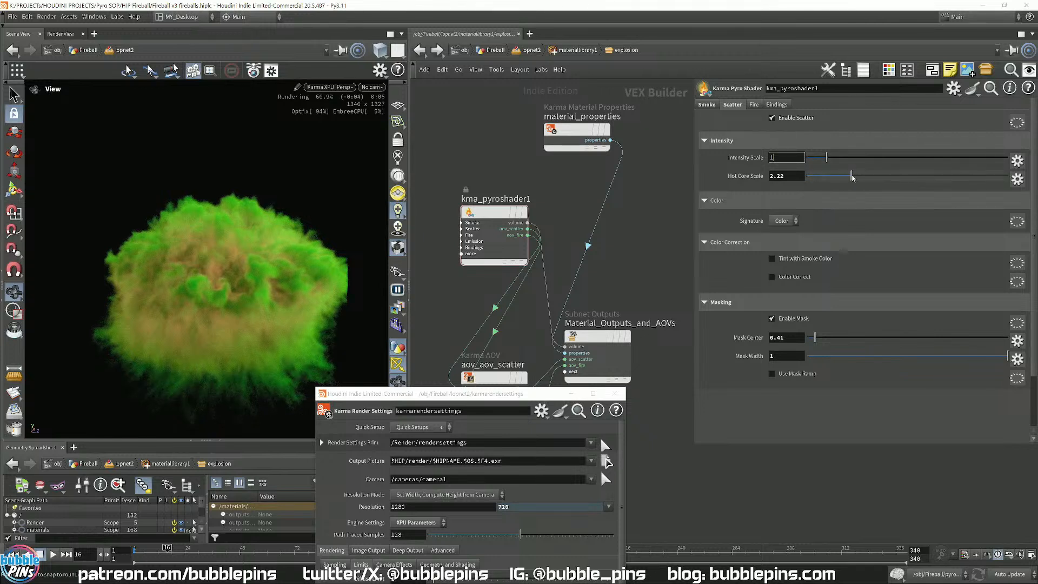
click(903, 178)
click(875, 179)
click(858, 179)
- Set the scatter Hot Core Scale to 6.48, try an Intensity Scale of 1.98, and settle on 4.46
click(895, 158)
click(937, 175)
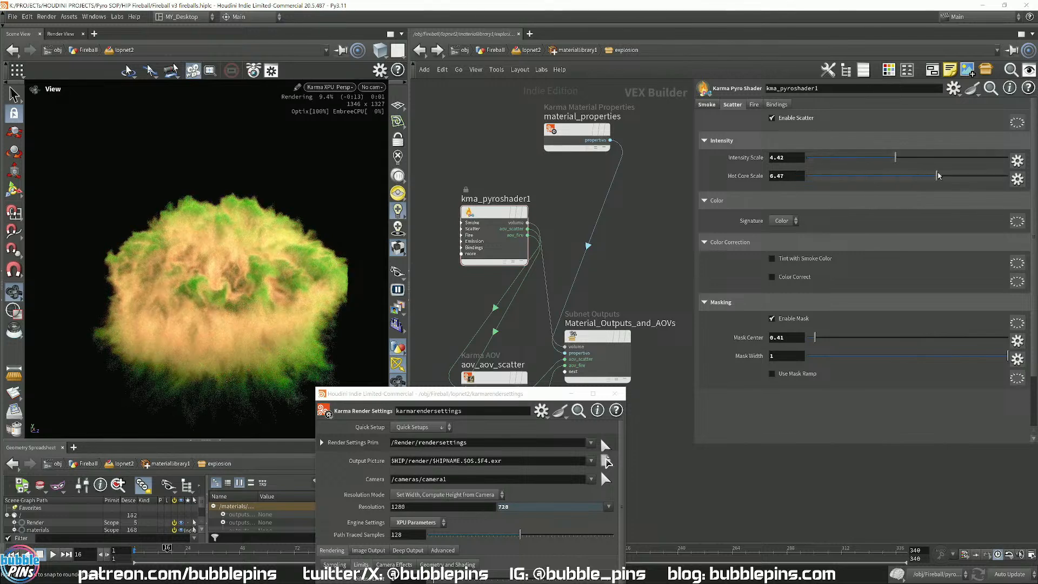
click(937, 176)
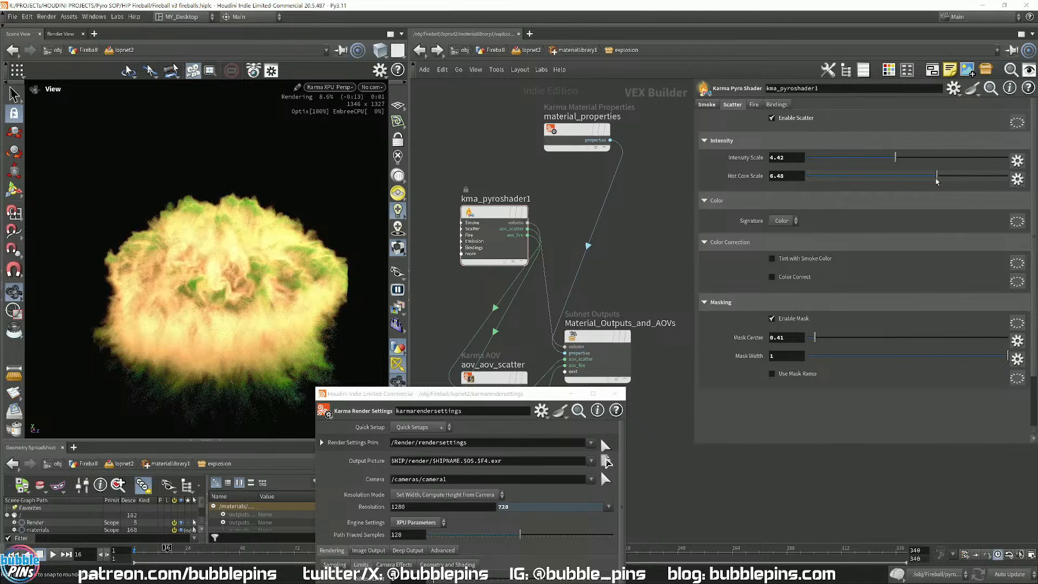
click(847, 158)
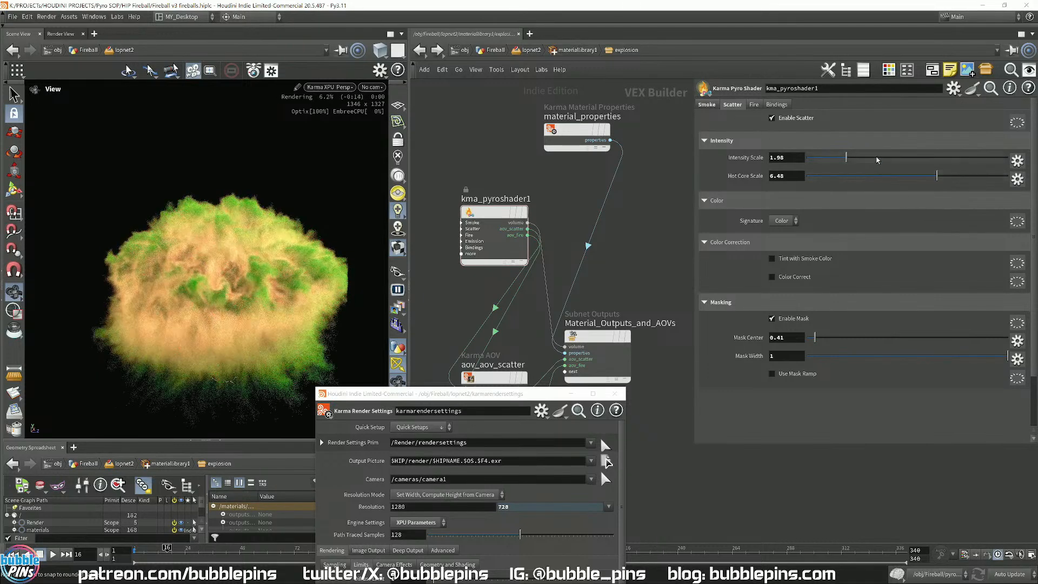
click(896, 157)
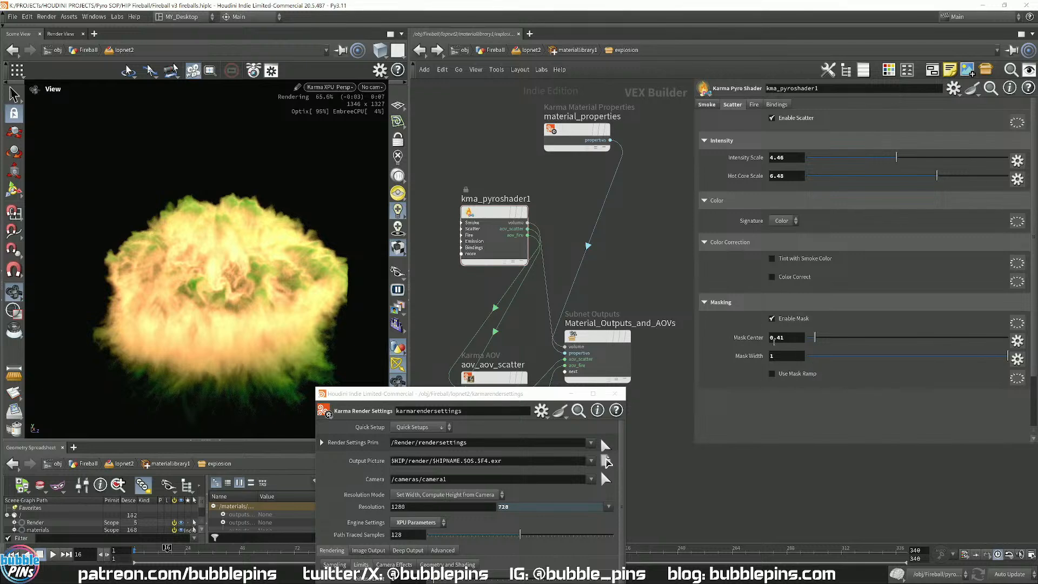
- Try scatter Mask Center values of 0.2 and 0.1, and settle on 0.05
click(837, 339)
click(811, 338)
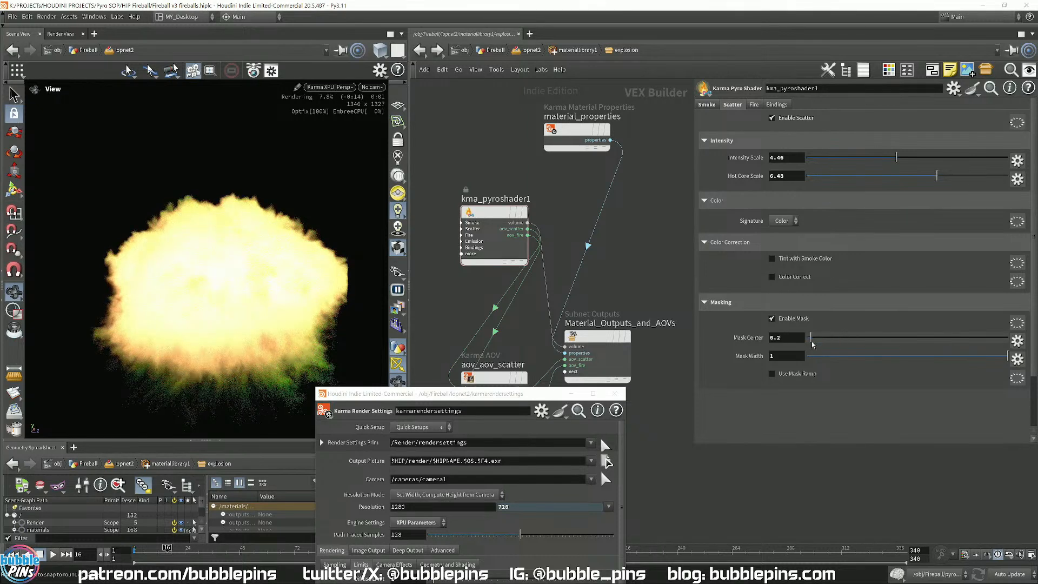
click(792, 338)
key(BackSpace)
text(1)
key(Return)
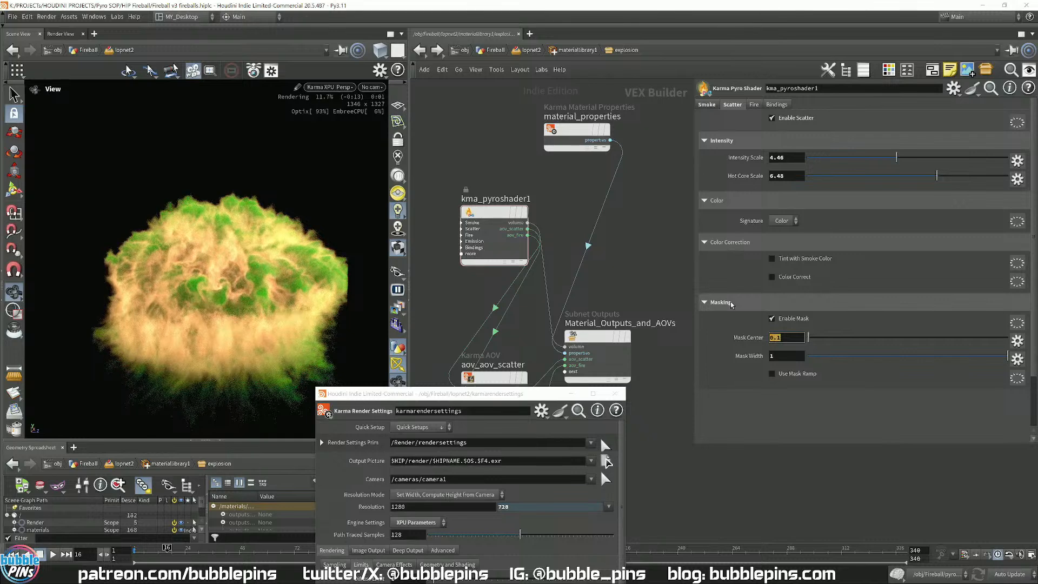
text(0.05)
key(Return)
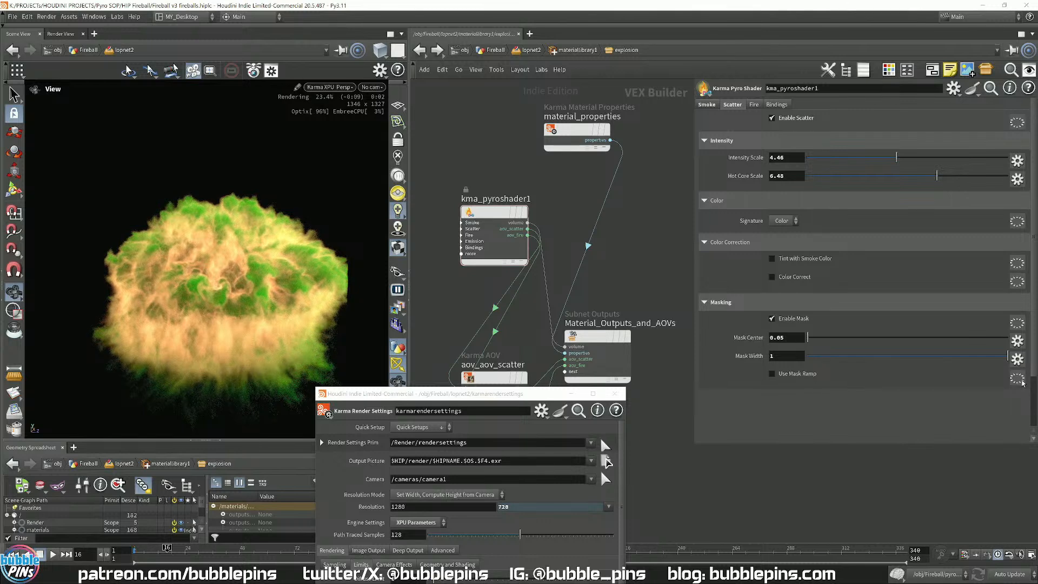
- Try a scatter Mask Width of 0.259, and settle on 0.407
drag(1007, 360, 859, 359)
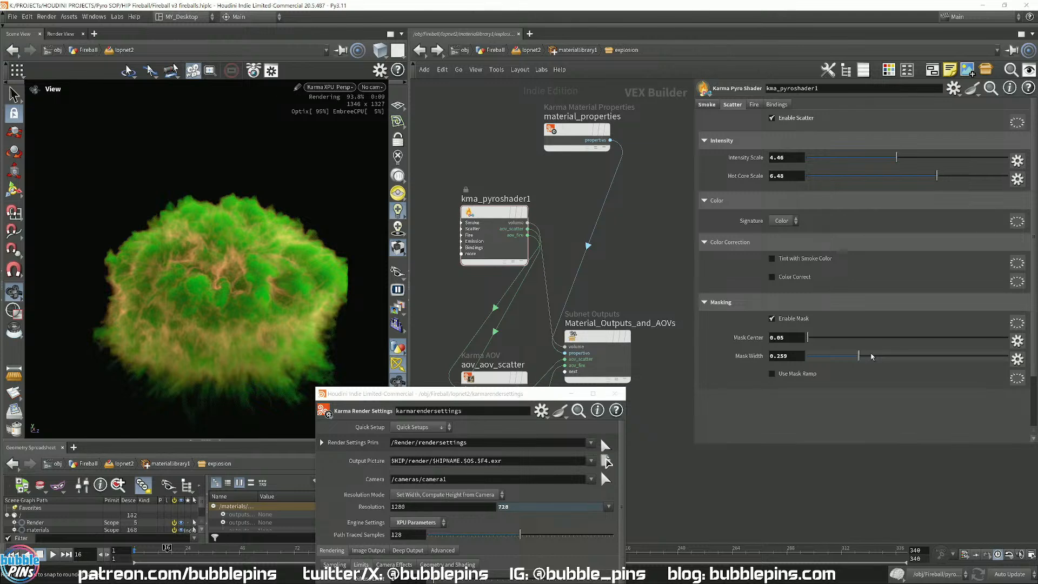
click(890, 356)
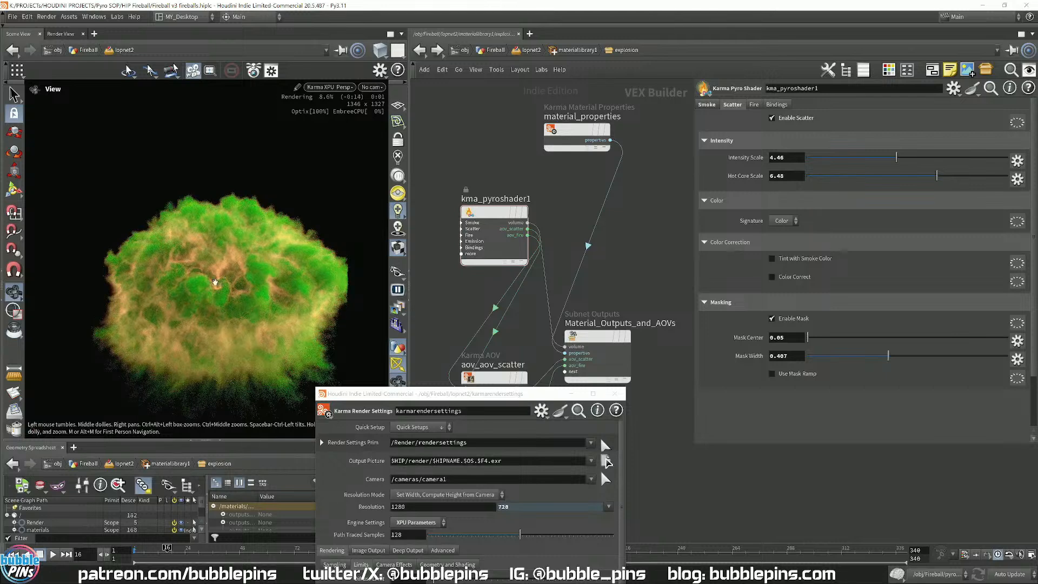
- Try scatter Mask Center values of 0.15 and 0.25, and return it to 0.05
drag(785, 337, 770, 340)
text(0.15)
key(Return)
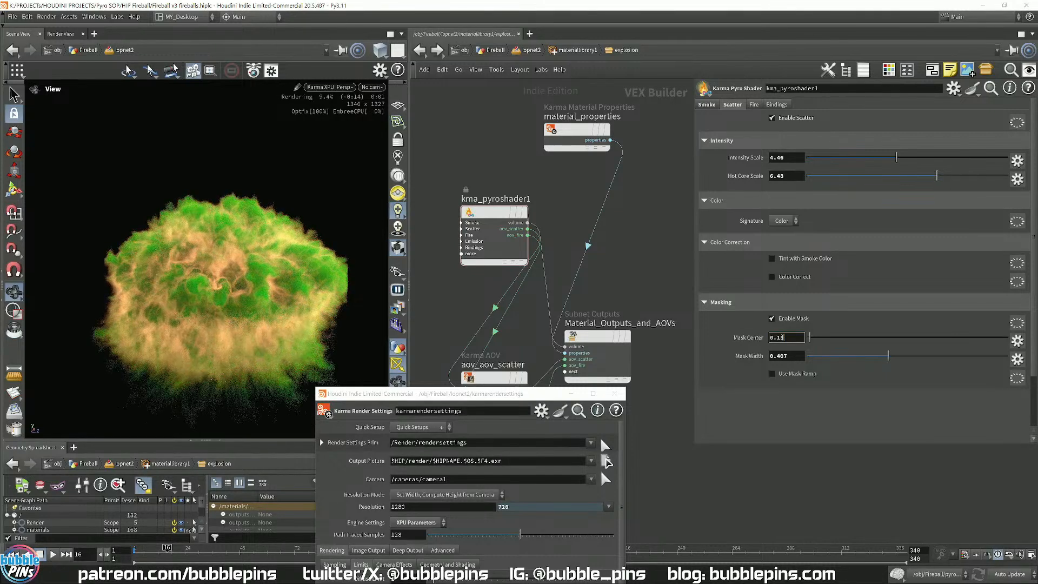
key(Up)
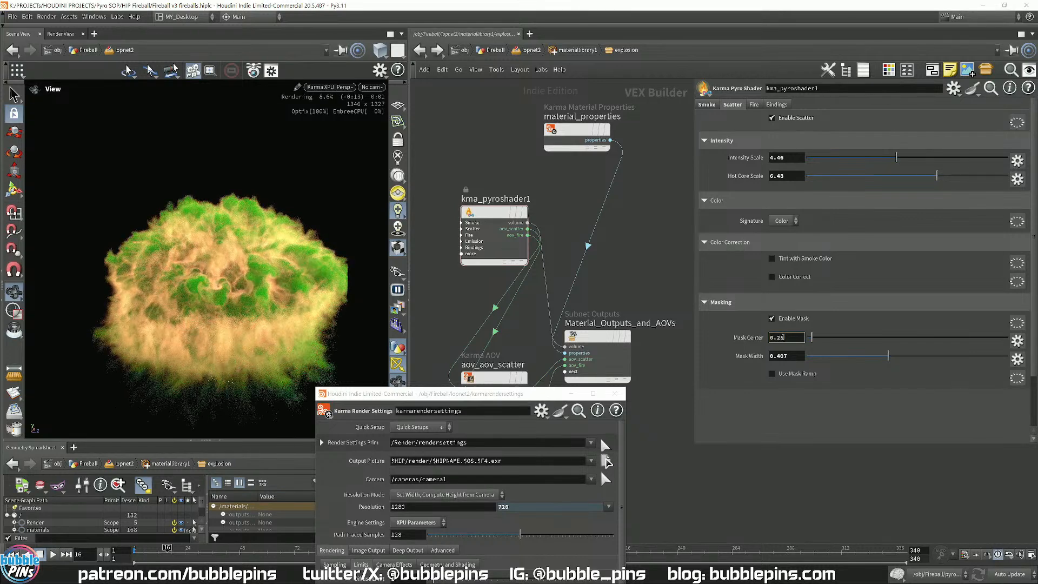
key(Down)
key(Down)
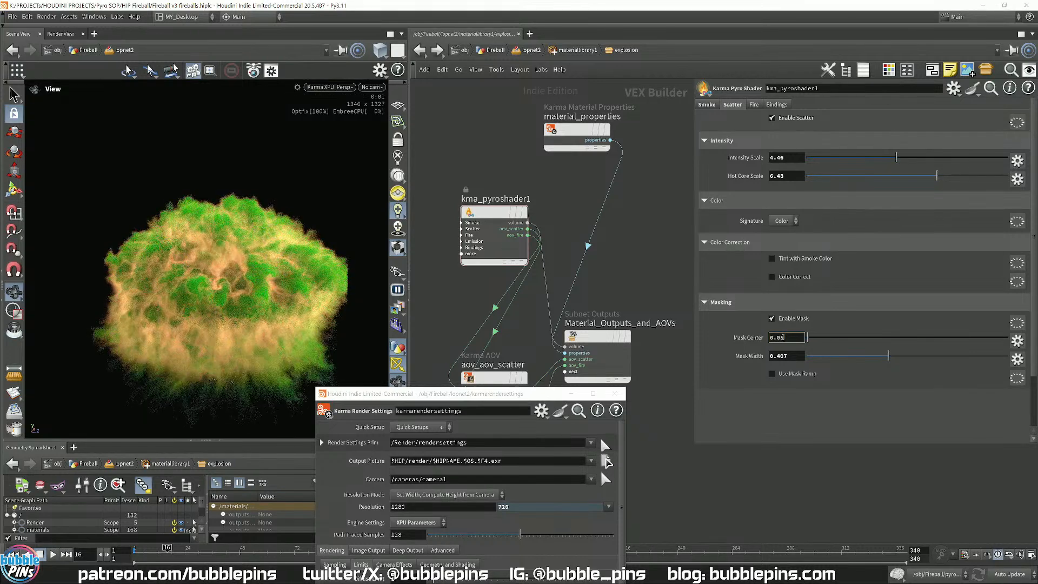
click(719, 287)
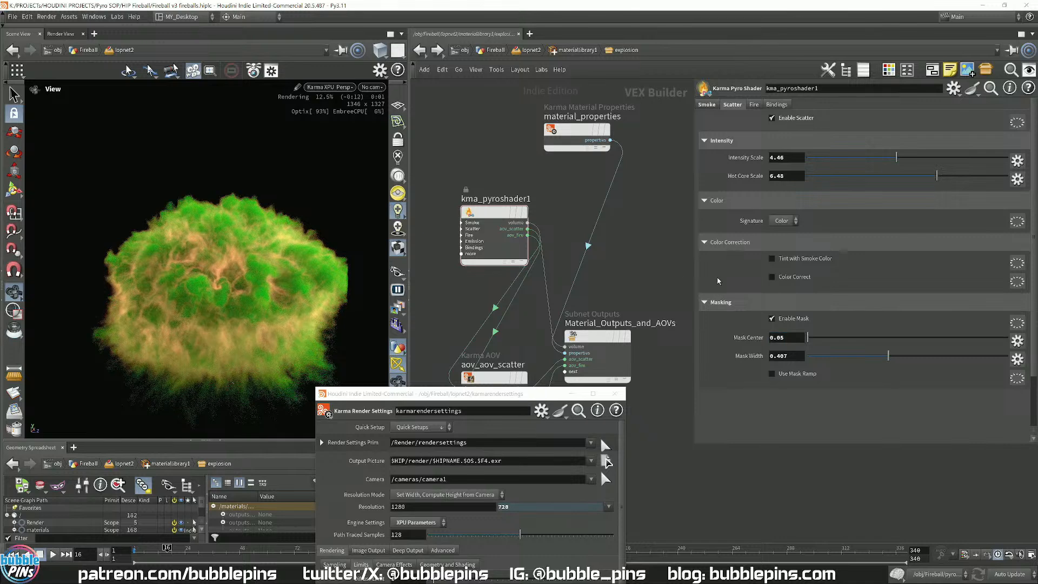
- Check the pyro shader's volume bindings and enable its Fire component
click(754, 106)
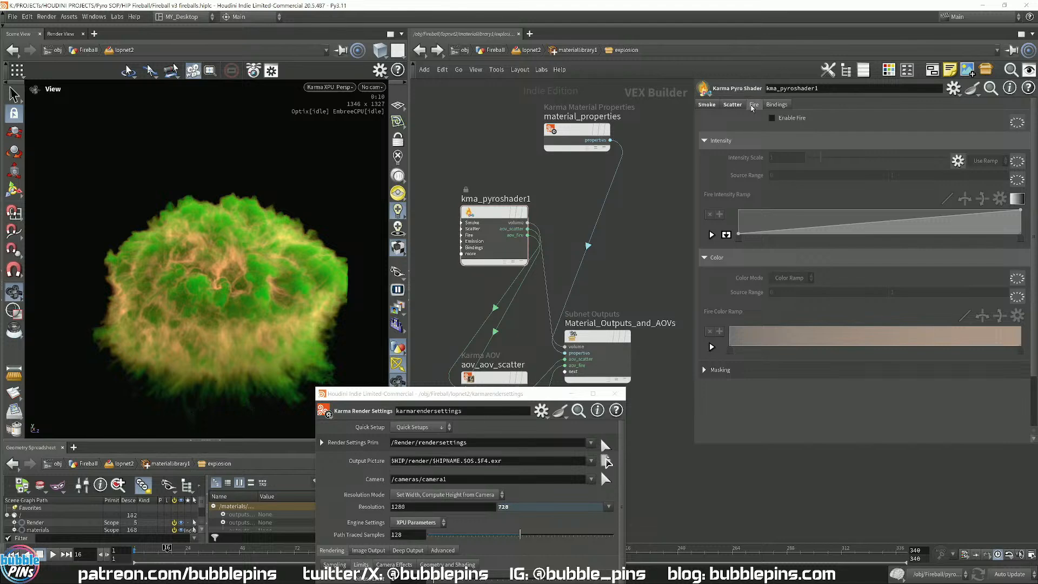
click(781, 105)
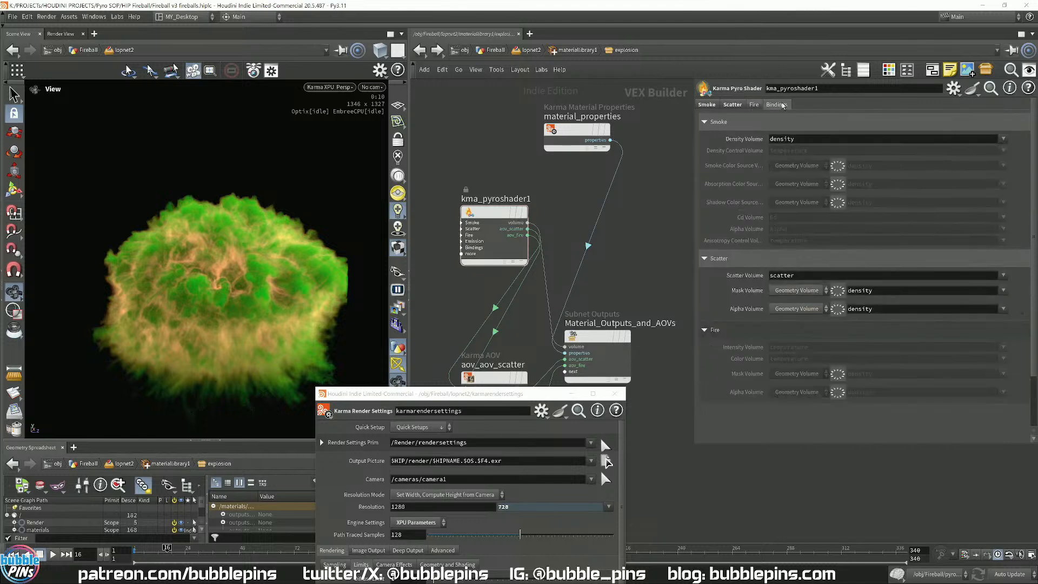
click(754, 105)
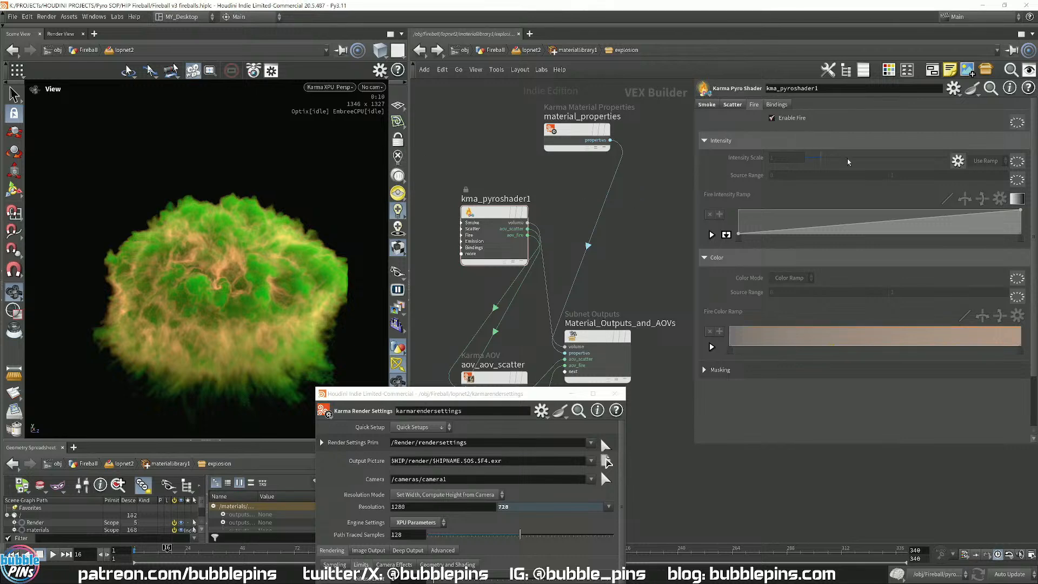
click(772, 118)
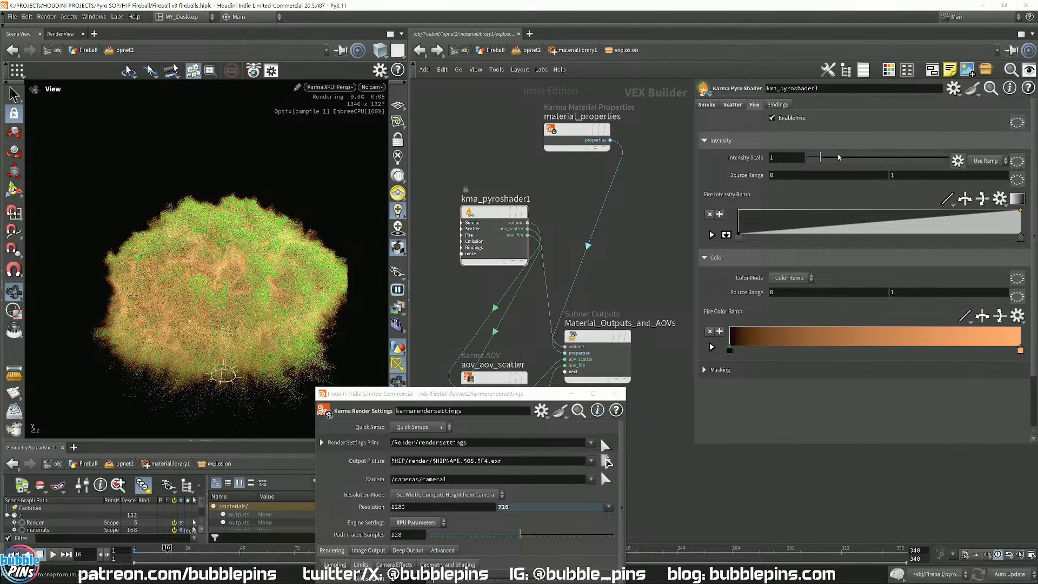
- Enable the mask for the fire component and set its Mask Width to 0.867
click(711, 369)
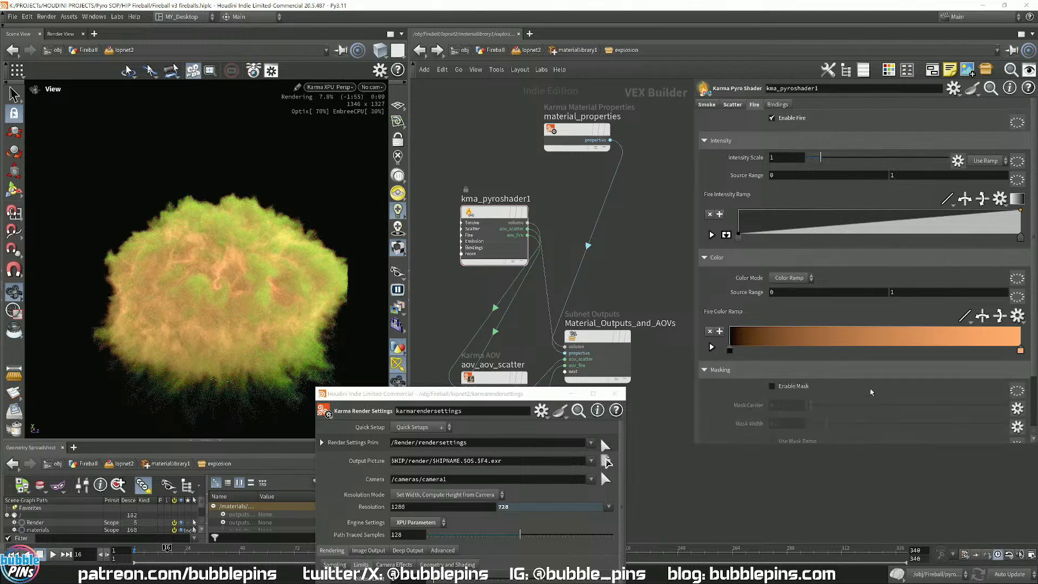
drag(723, 446, 722, 476)
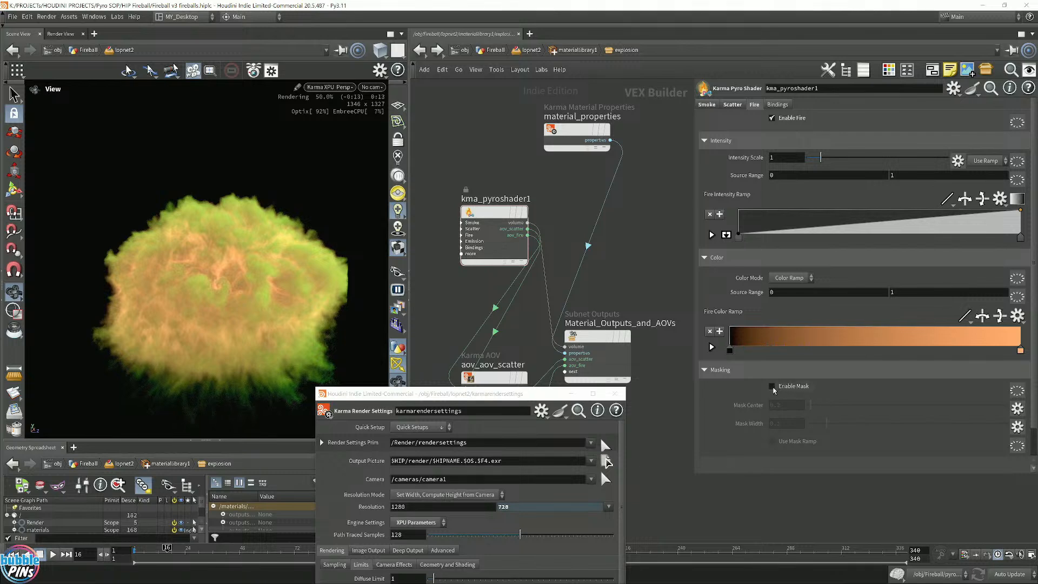
click(771, 386)
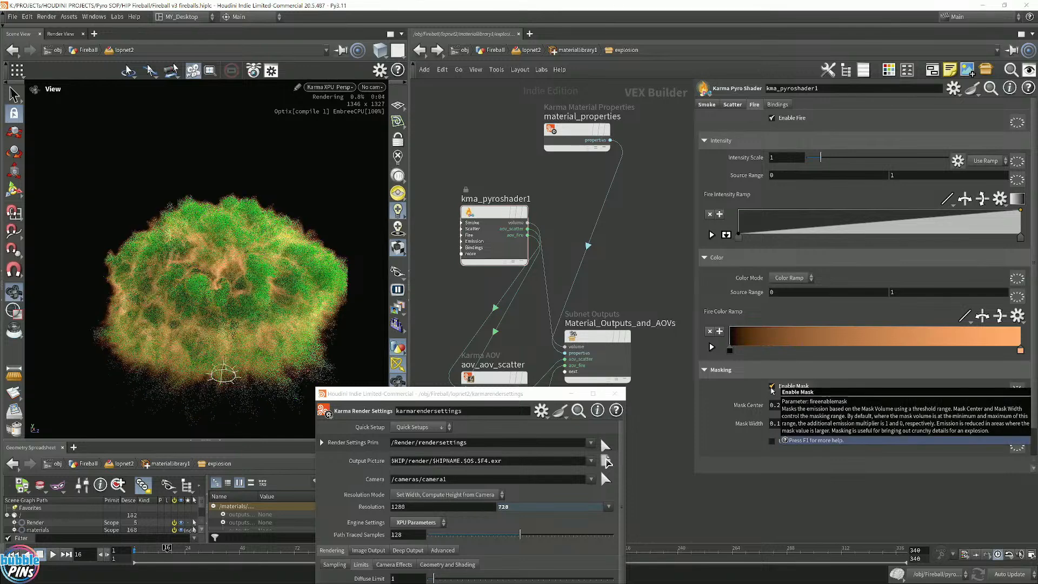
click(1016, 427)
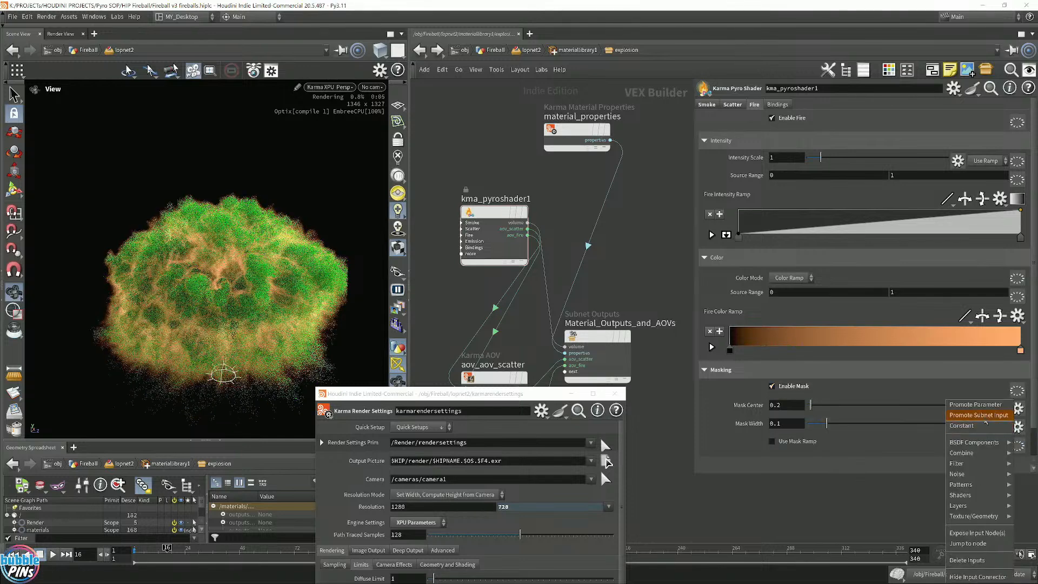
click(826, 495)
click(981, 427)
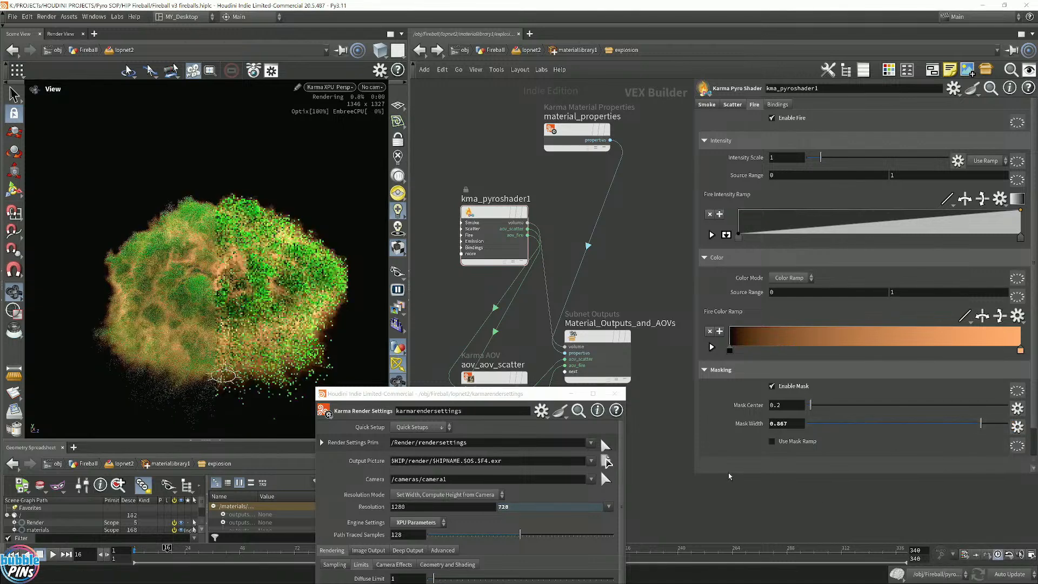
- Try a fire Mask Center of 1.2, and settle on 0.28
click(860, 405)
drag(860, 405, 860, 405)
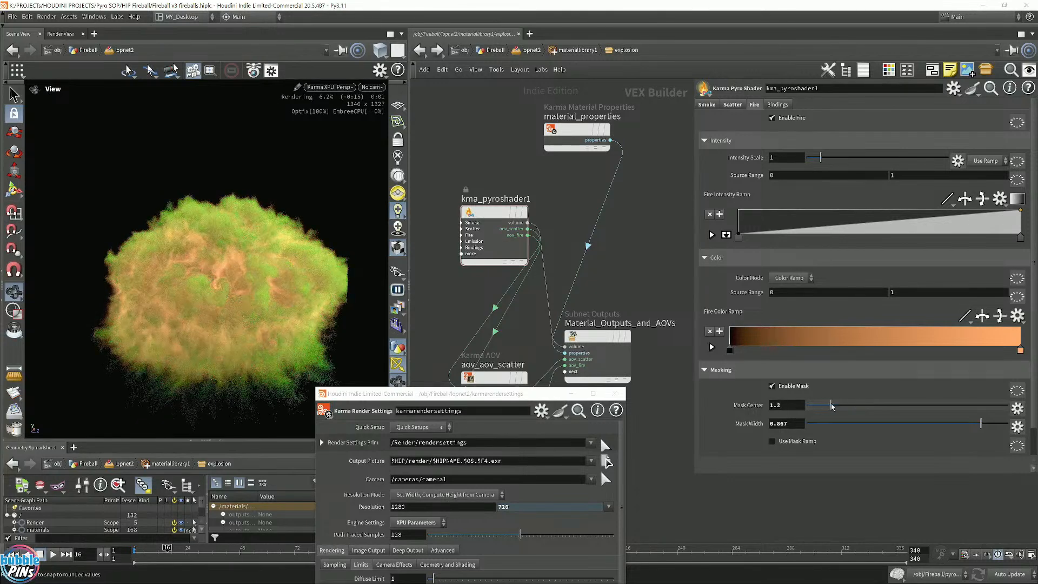
drag(831, 405, 809, 410)
click(796, 409)
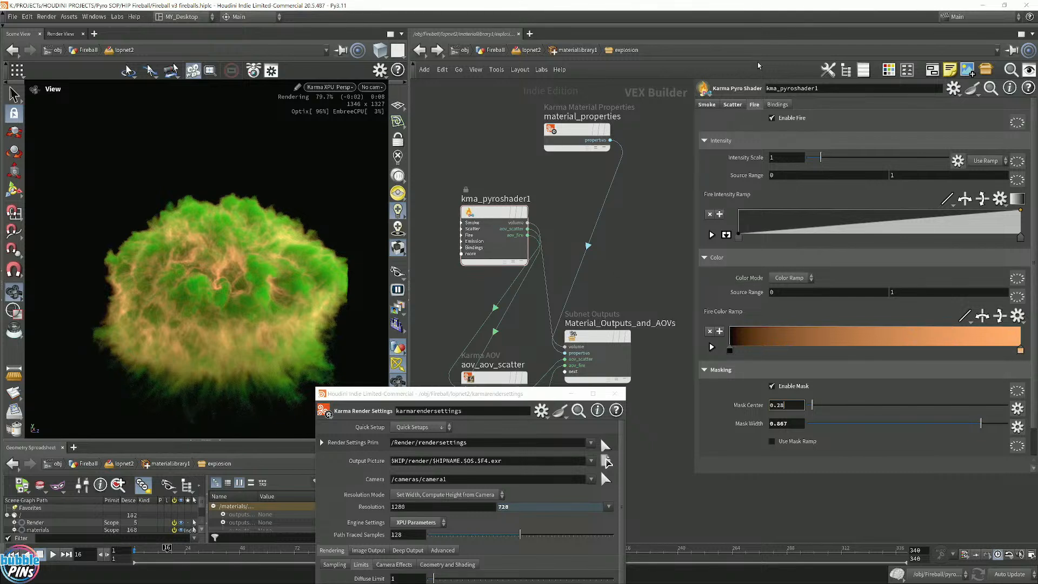
click(732, 104)
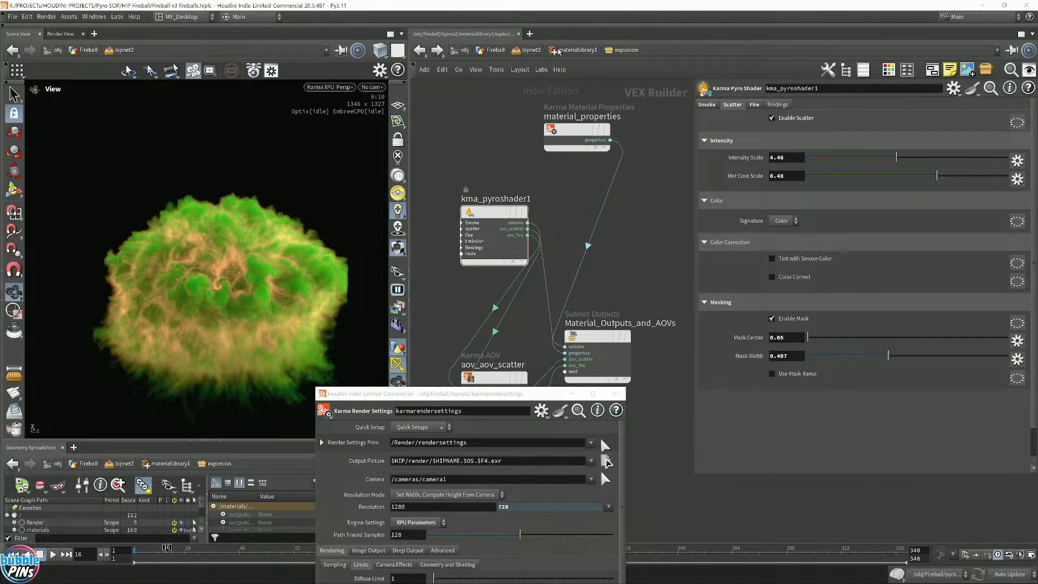
click(754, 104)
click(732, 106)
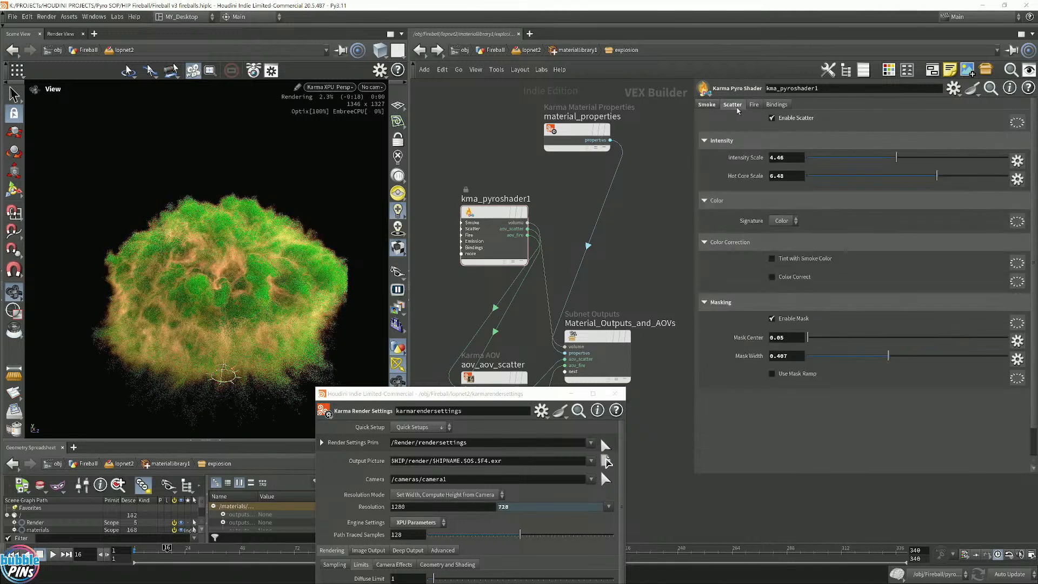
- Set the end color of the Pyro Bake Volume's scatter color ramp to cyan and check the Karma render in lopnet2
click(495, 50)
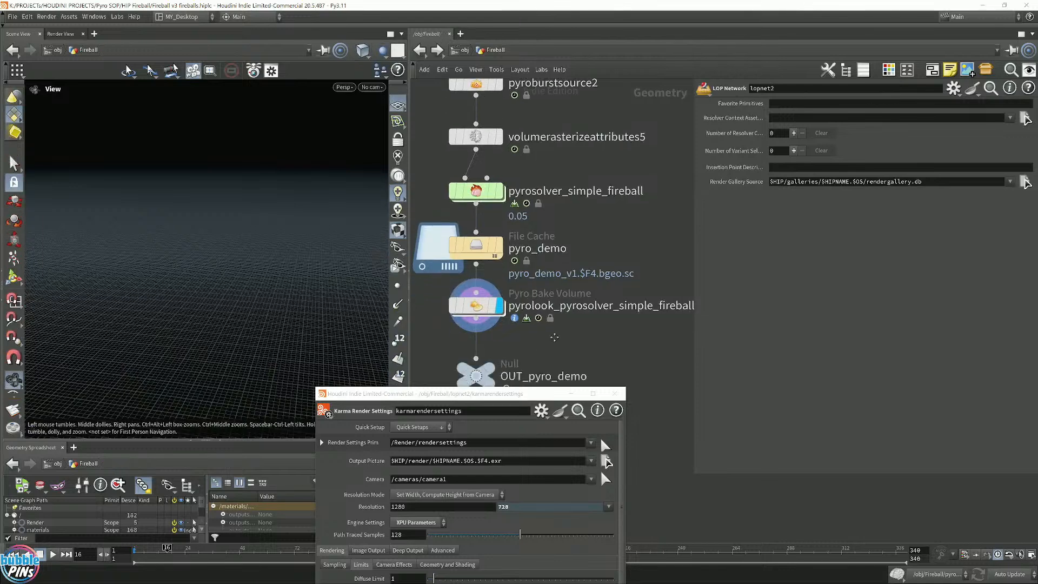
click(474, 306)
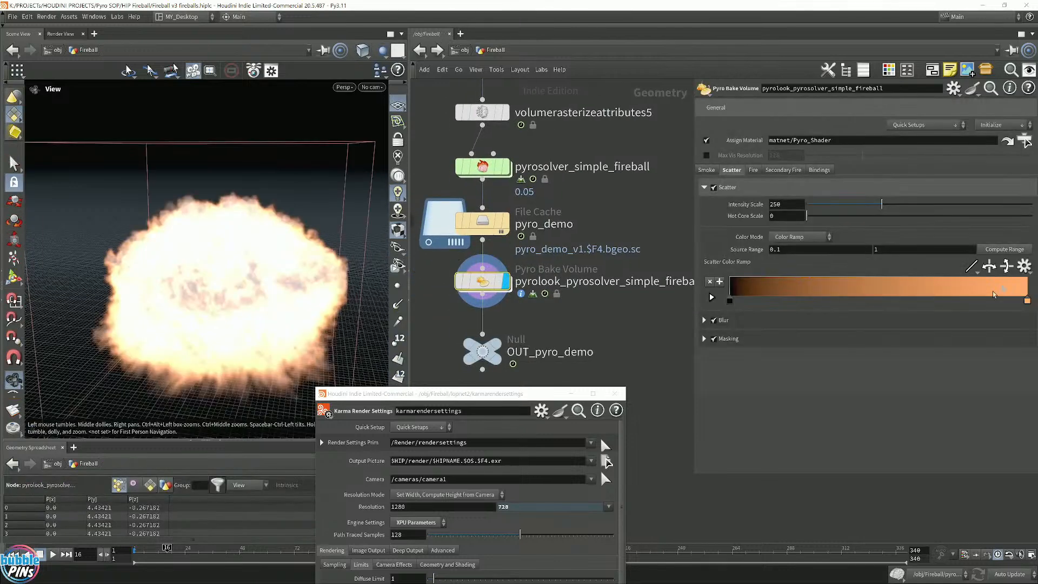
double_click(1027, 301)
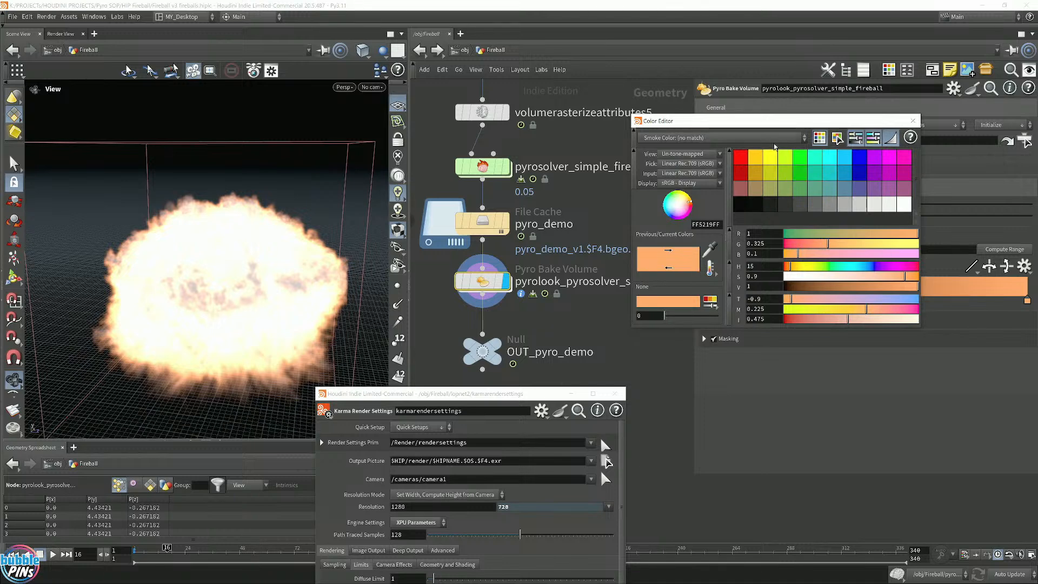
click(829, 157)
click(916, 123)
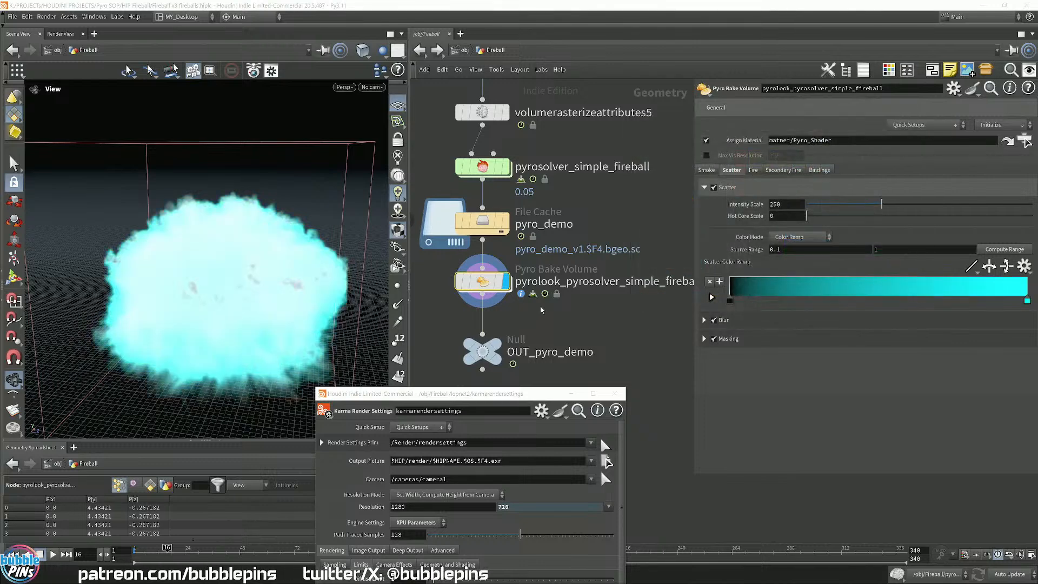
middle_drag(541, 357, 552, 240)
double_click(494, 299)
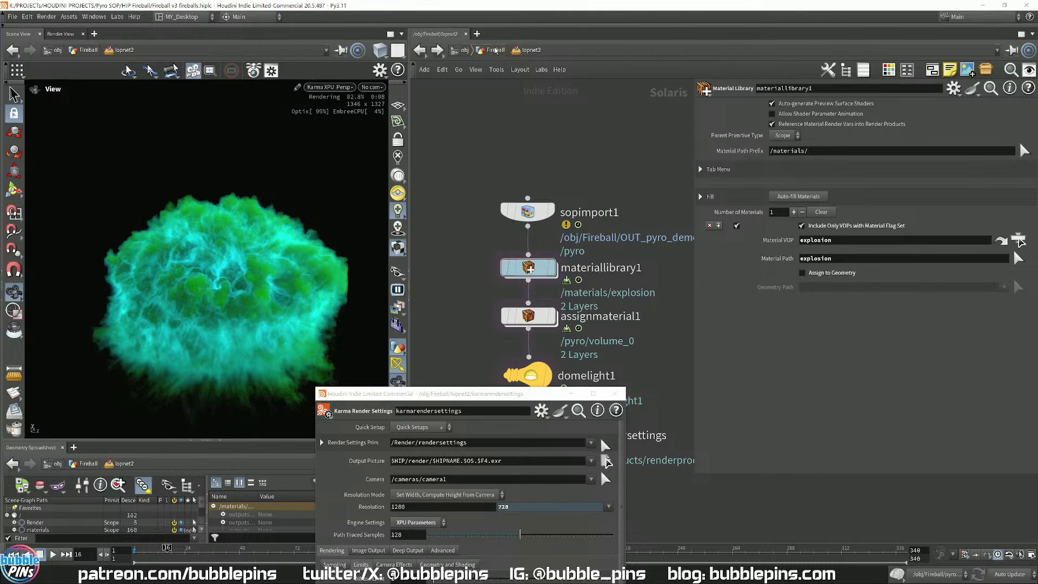
- Return to the Fireball network and review the scatter settings of the Pyro Bake Volume node
key(u)
middle_drag(575, 193, 571, 246)
click(498, 218)
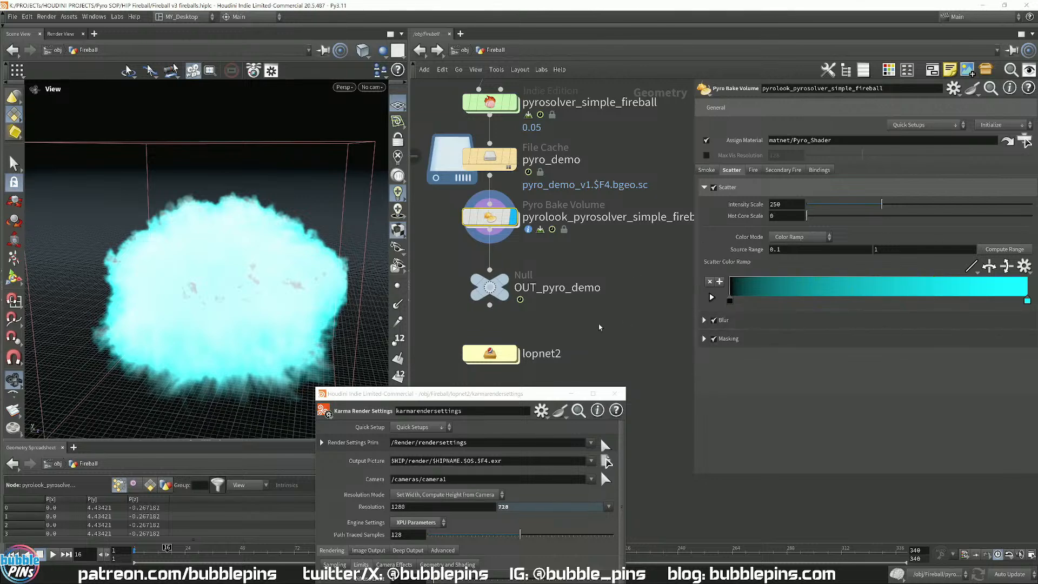
- Inspect the scatter color Signature options of the Karma pyro shader inside lopnet2's explosion material
double_click(489, 353)
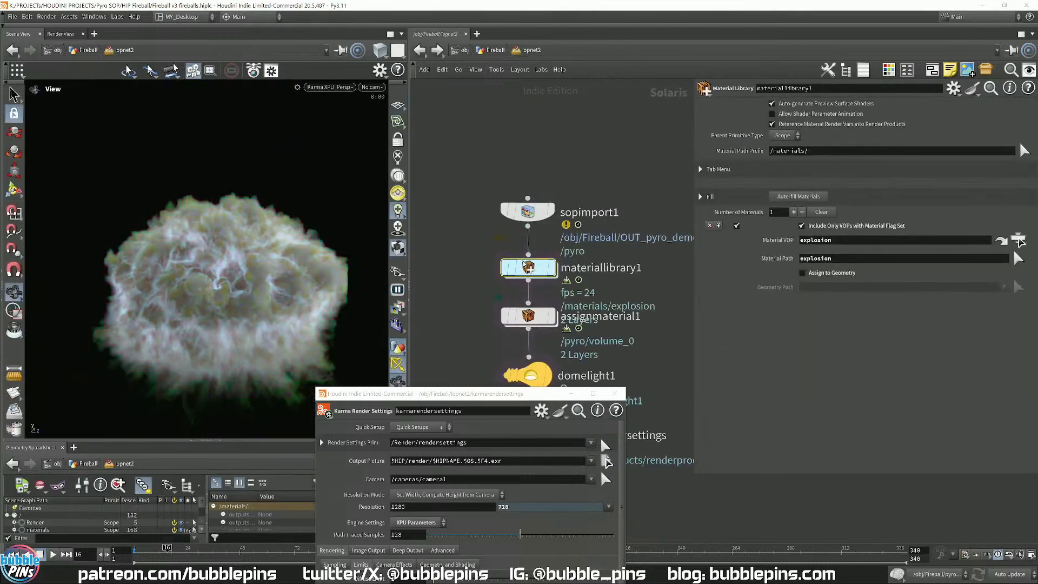
double_click(523, 262)
double_click(511, 307)
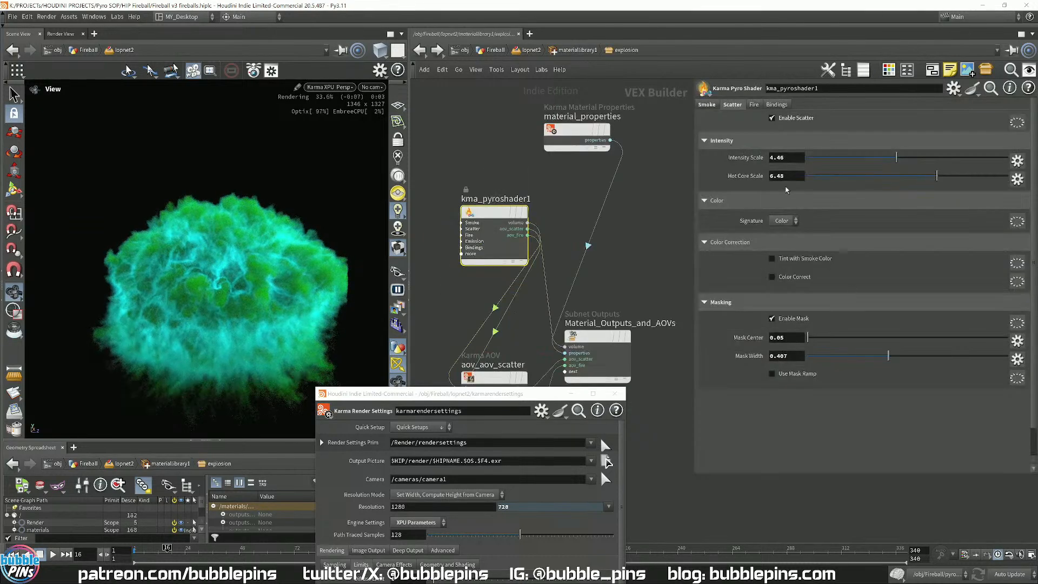
click(794, 221)
click(651, 223)
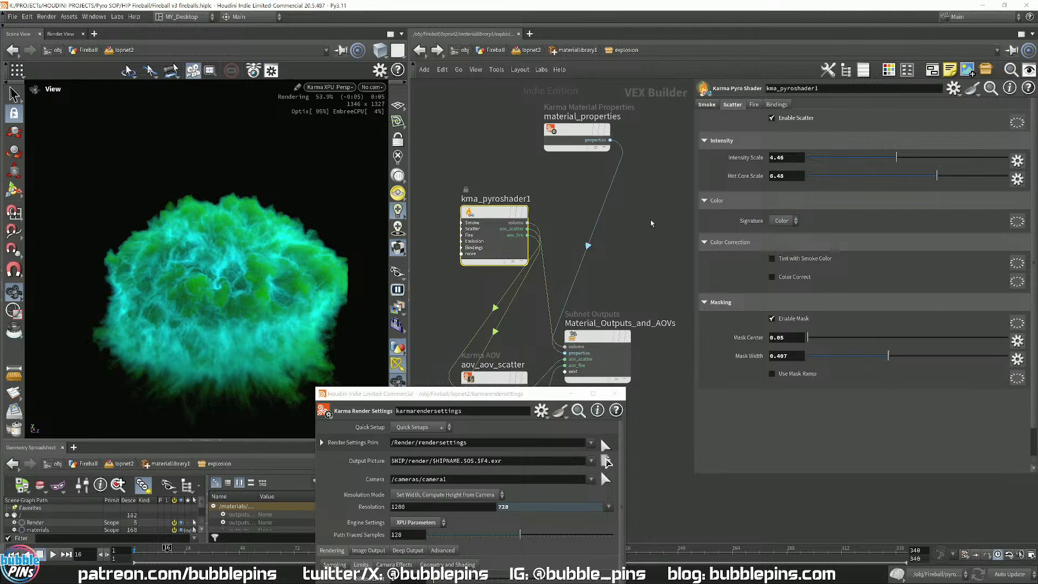